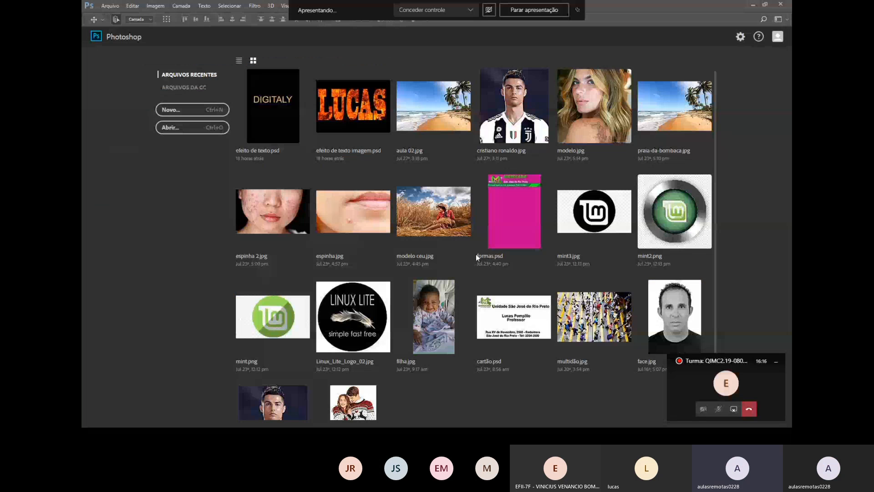
scroll(631, 302, down, 2)
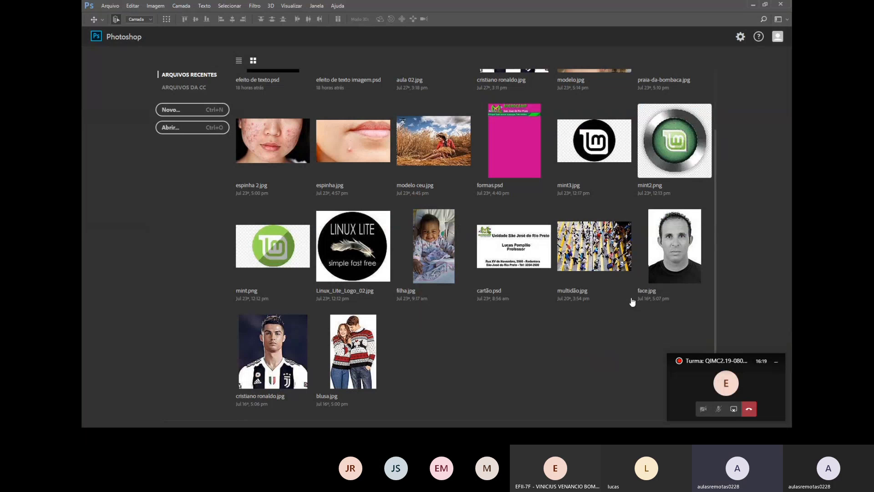
scroll(631, 302, up, 2)
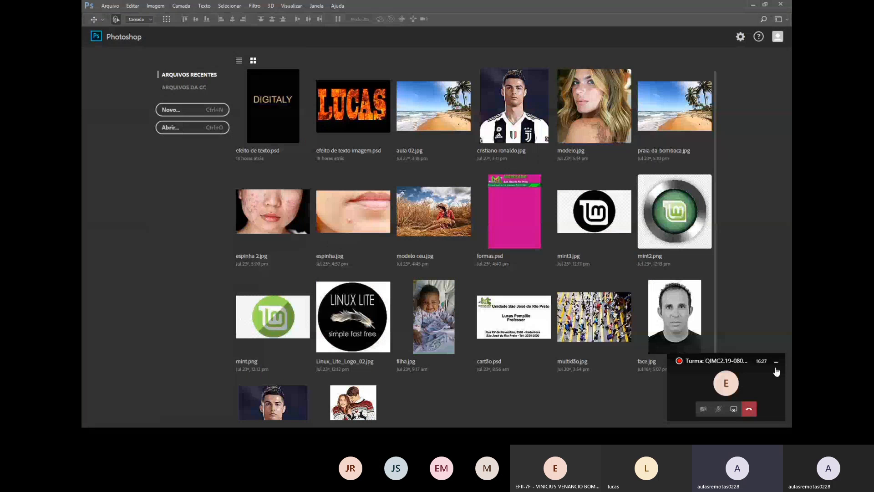
click(776, 365)
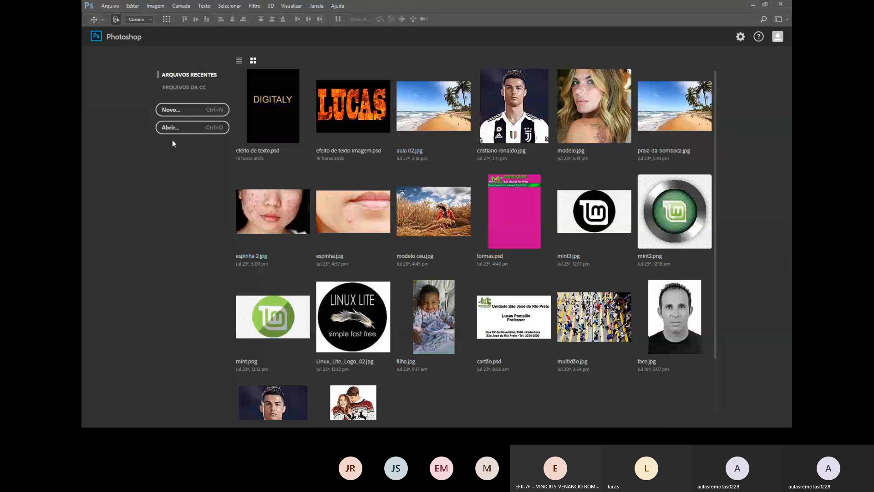
click(193, 111)
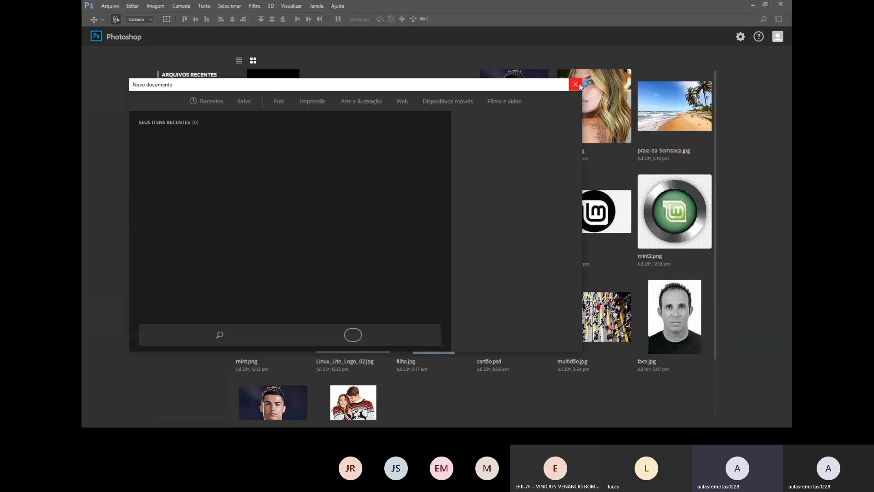
click(575, 83)
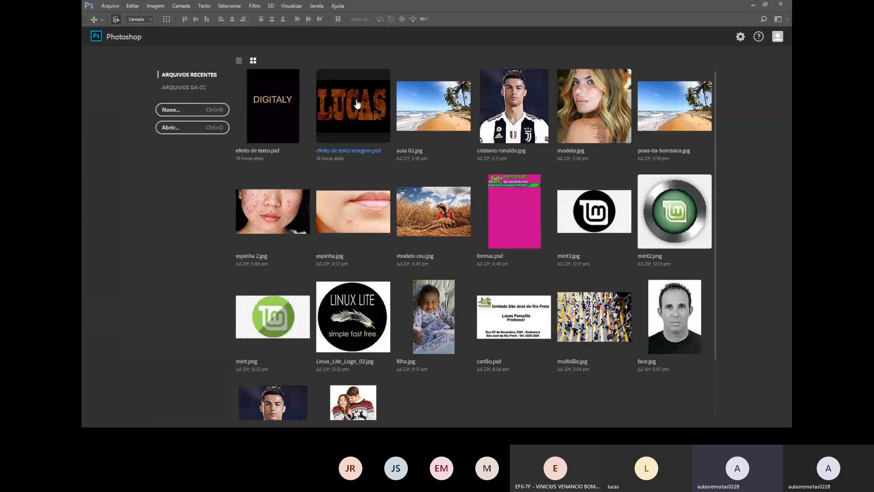
Open the recent file efeito de texto imagem.psd and decline creating a new library from it.
click(358, 105)
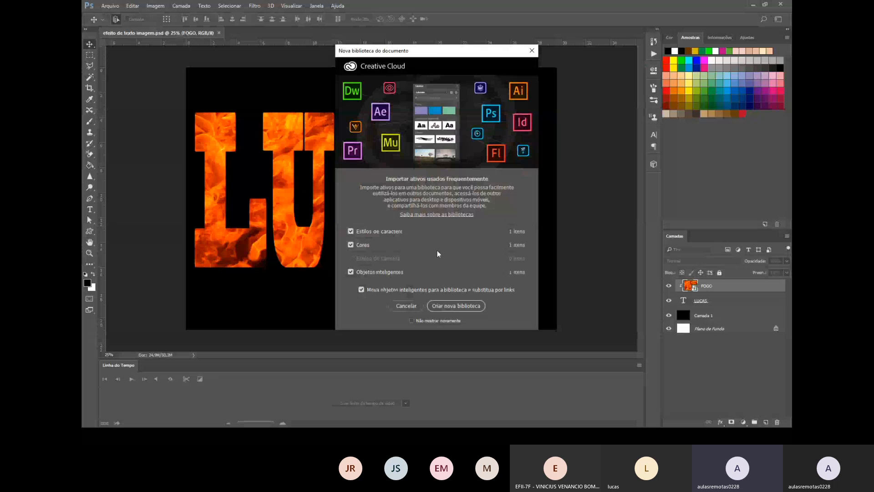
click(406, 306)
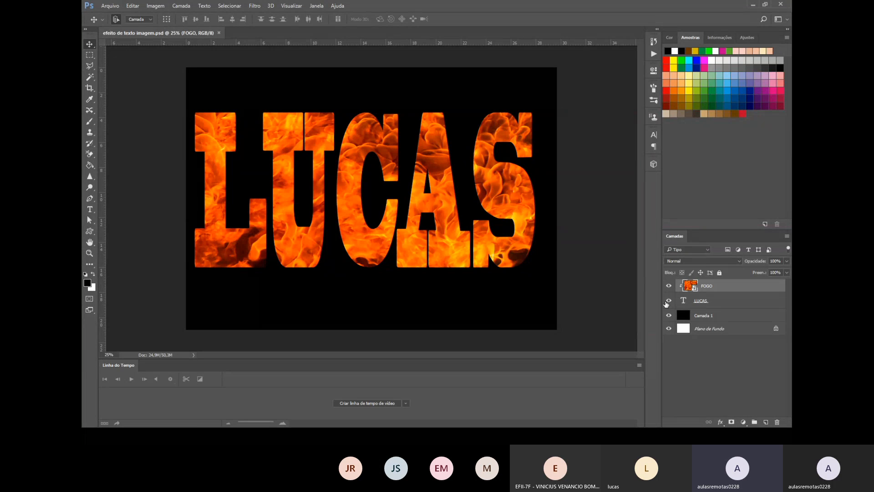
Toggle the visibility of the LUCAS, Camada 1 and FOGO layers to examine the fire-filled text, leaving only Camada 1 hidden.
click(669, 301)
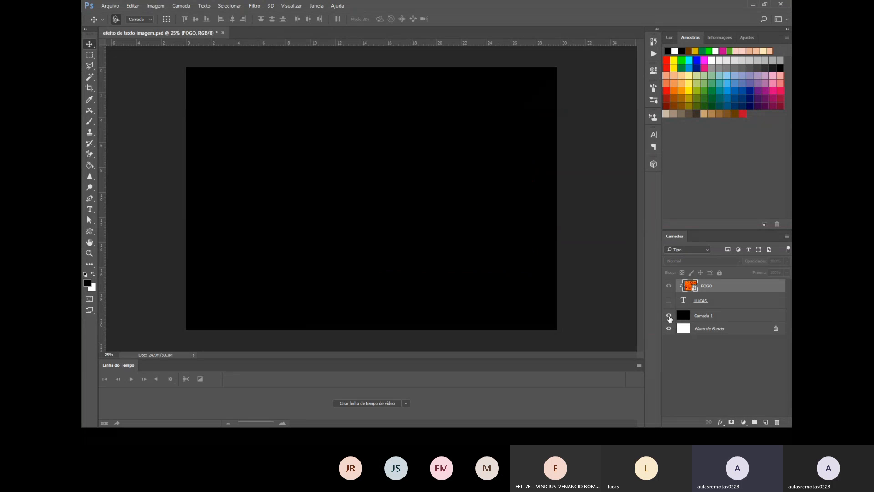
click(669, 316)
click(669, 315)
click(669, 300)
click(669, 286)
click(669, 286)
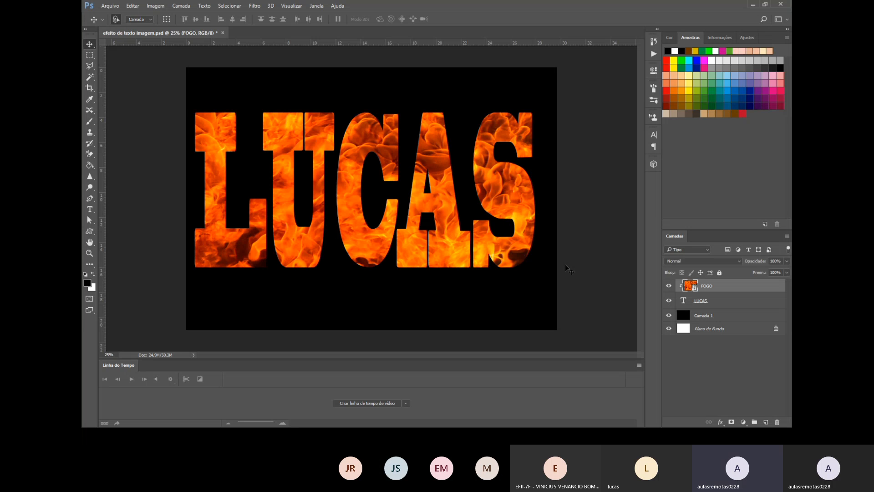
click(669, 316)
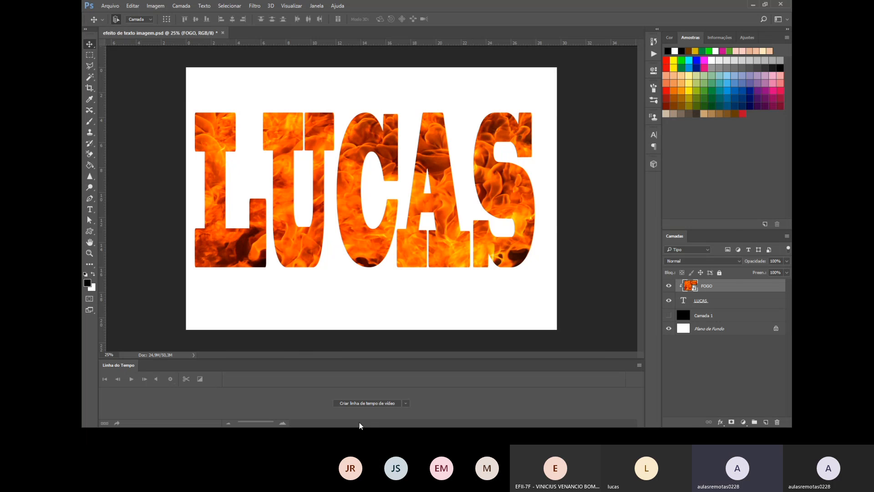
Switch to File Explorer, open the PHOTOSHOP - AULA 04 folder in Imagens, view the FOGO image in Paint, and close it.
key(alt+Tab)
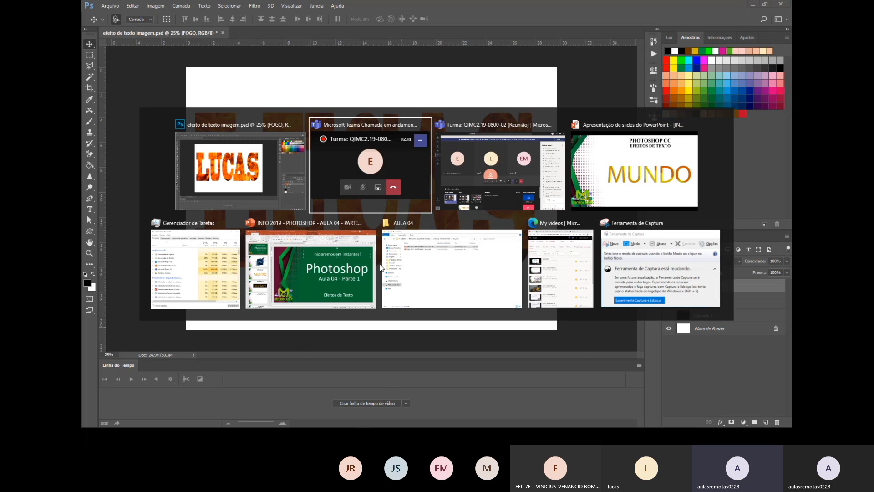
click(431, 275)
click(264, 148)
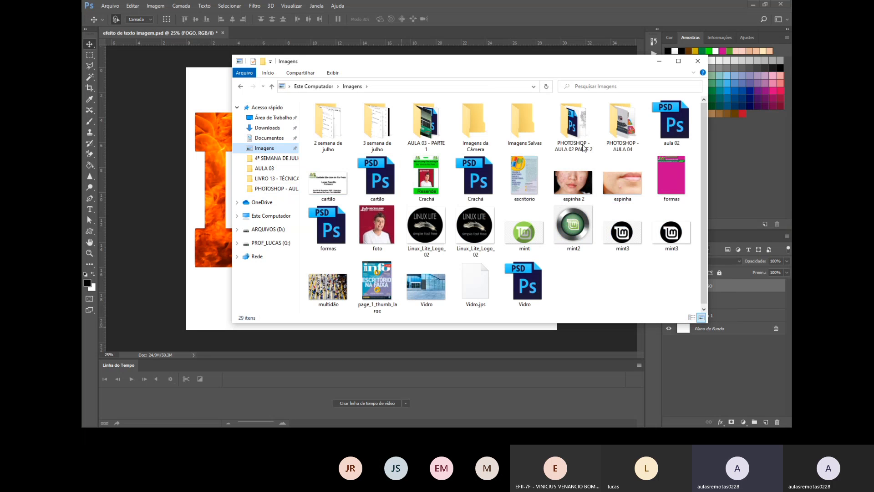
double_click(623, 130)
double_click(524, 124)
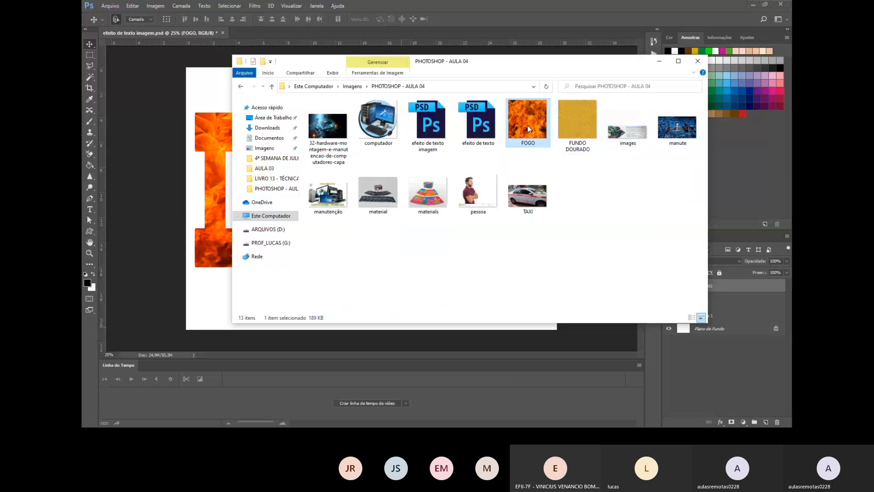
right_click(528, 125)
click(560, 180)
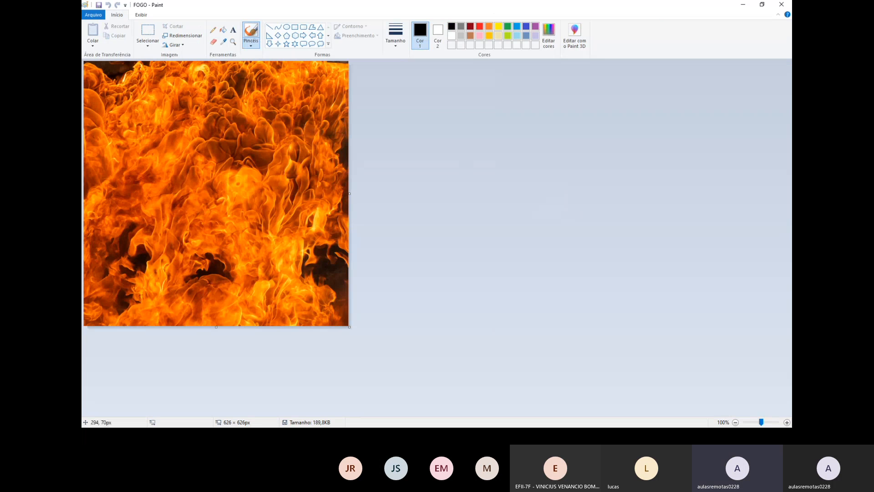
click(781, 4)
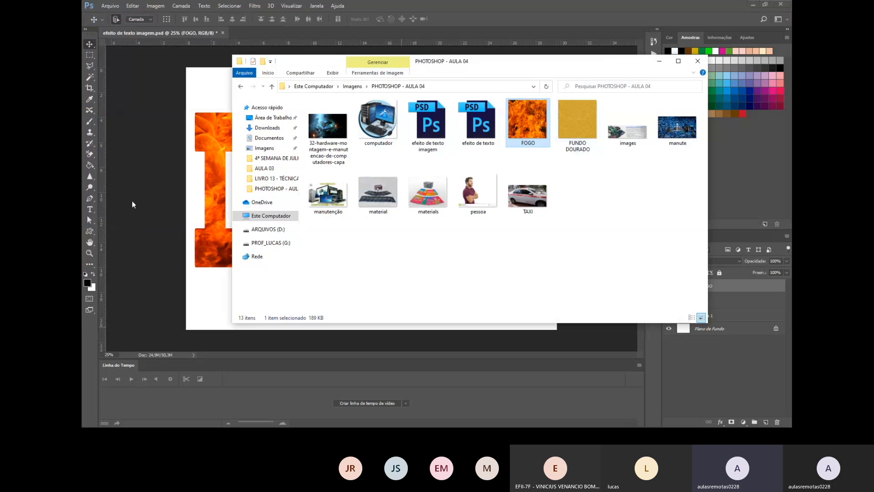
Return to Photoshop, show the Camada 1 layer again, and close efeito de texto imagem.psd.
click(133, 204)
click(669, 314)
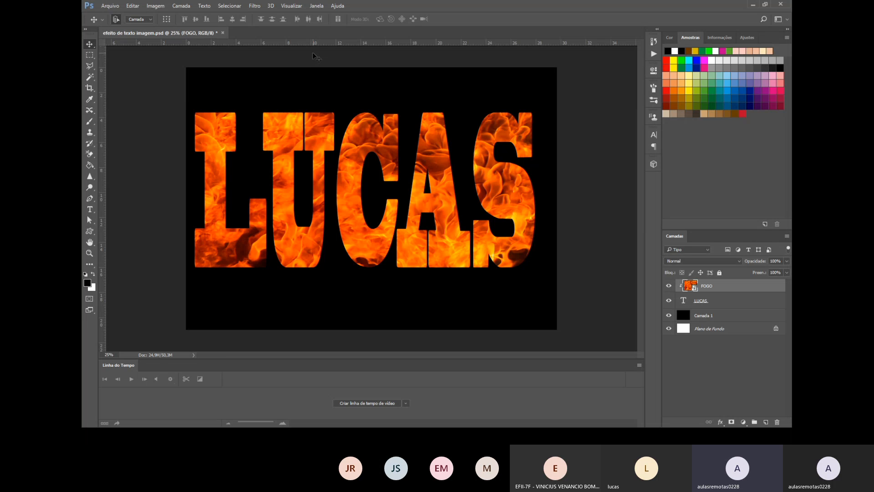
click(223, 33)
click(431, 164)
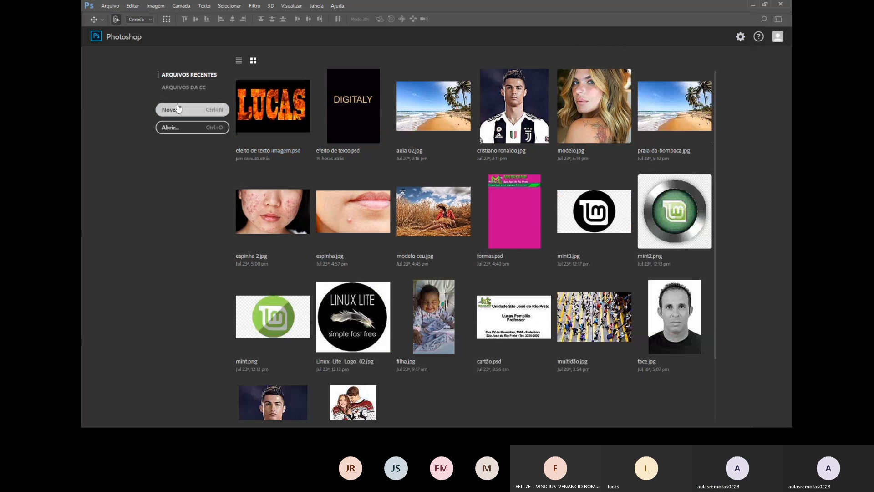
Create a new 780 × 338 pixel document at 72 pixels per inch, in RGB with a white background.
click(178, 106)
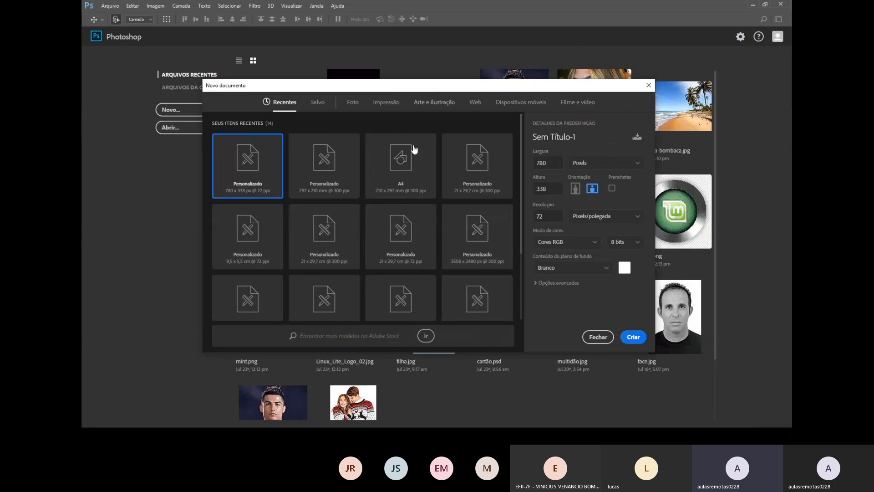
click(395, 174)
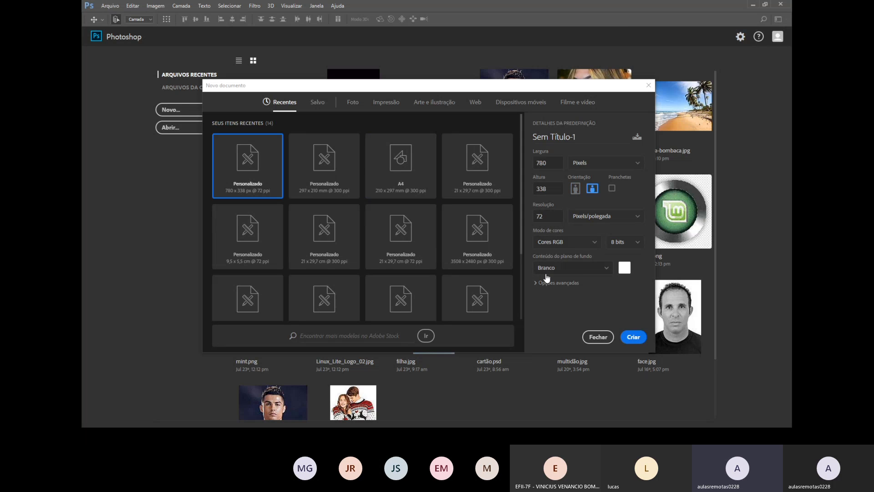
click(634, 338)
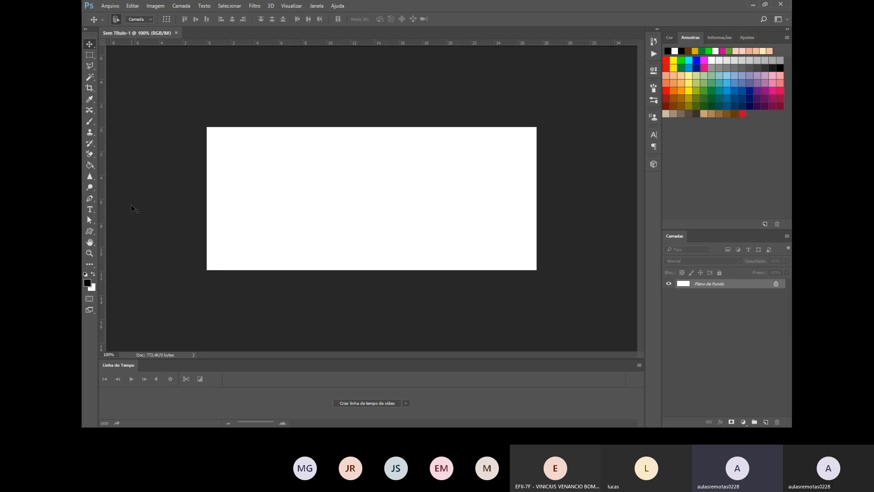
Add the text MUNDO in Blackoak Std to the canvas and move it closer to the canvas's left edge.
click(90, 209)
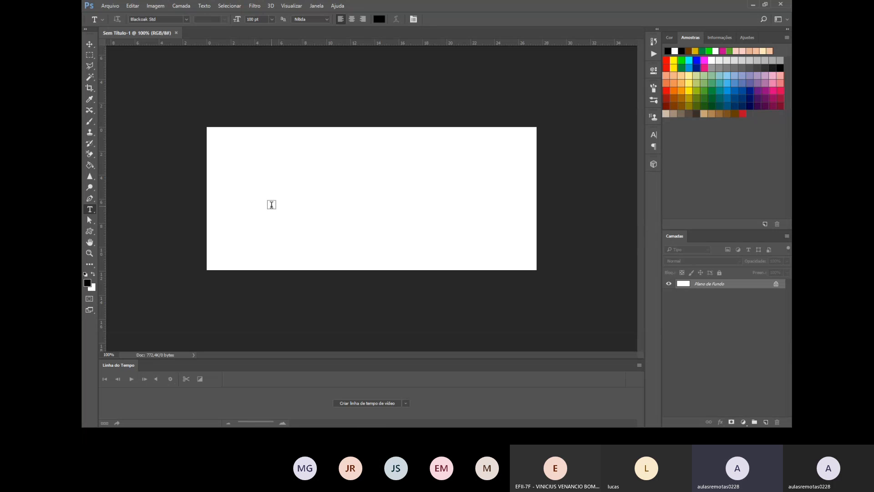
click(272, 205)
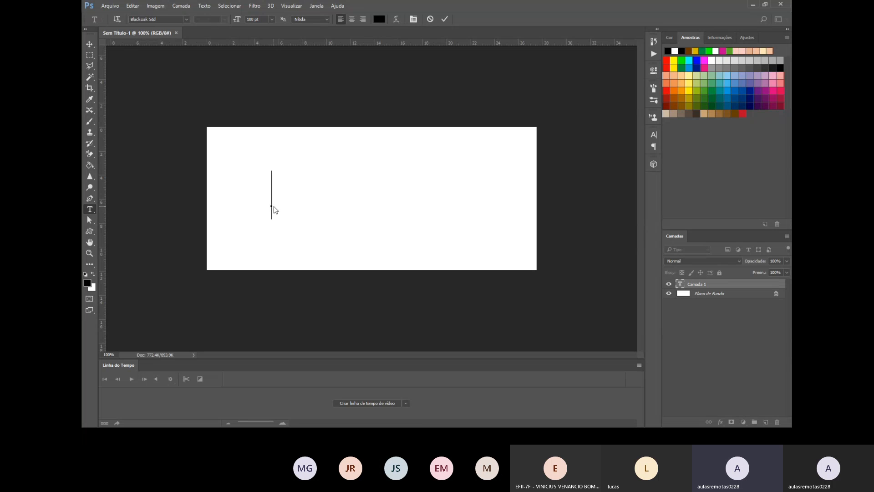
text(MUND)
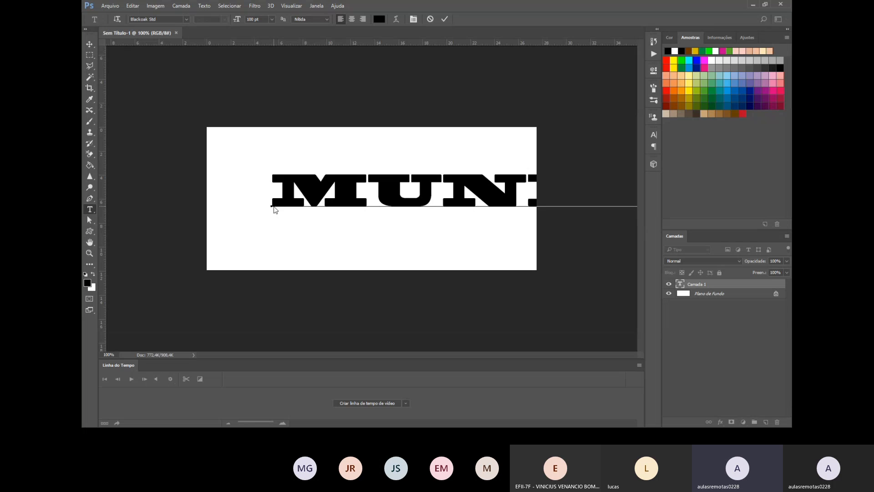
click(89, 43)
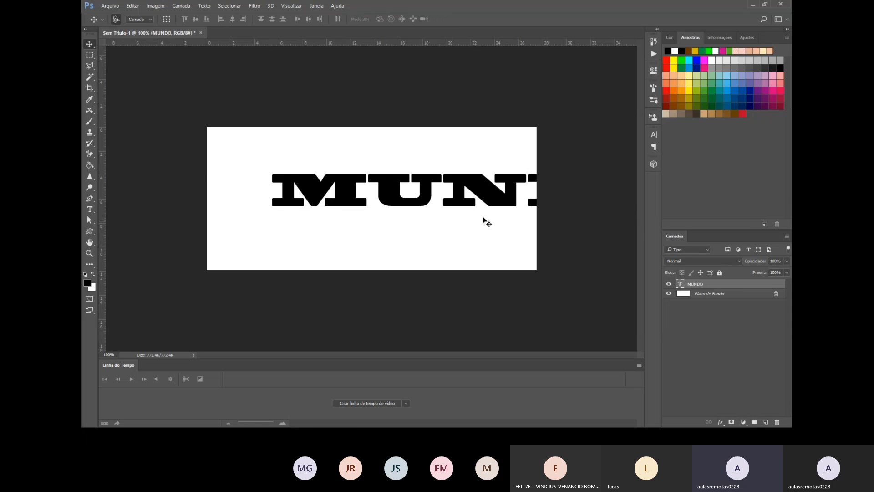
drag(478, 202, 414, 195)
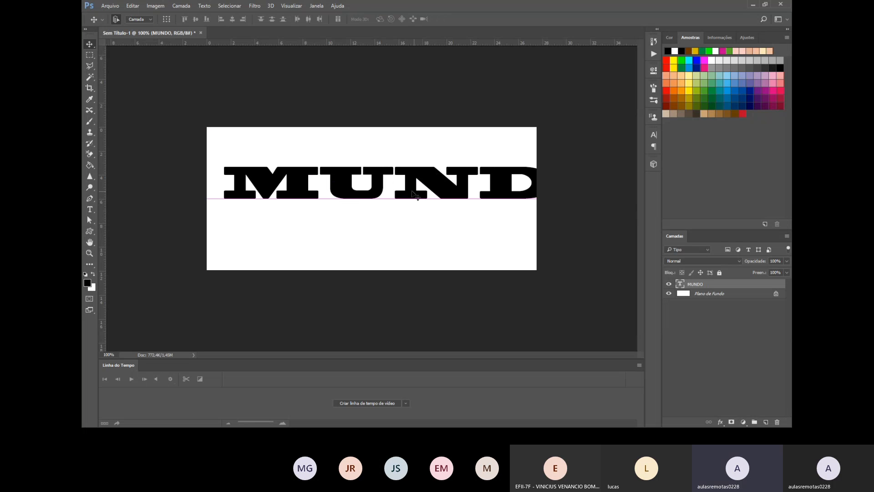
Set the font size of the MUNDO text to 60 pt.
double_click(415, 196)
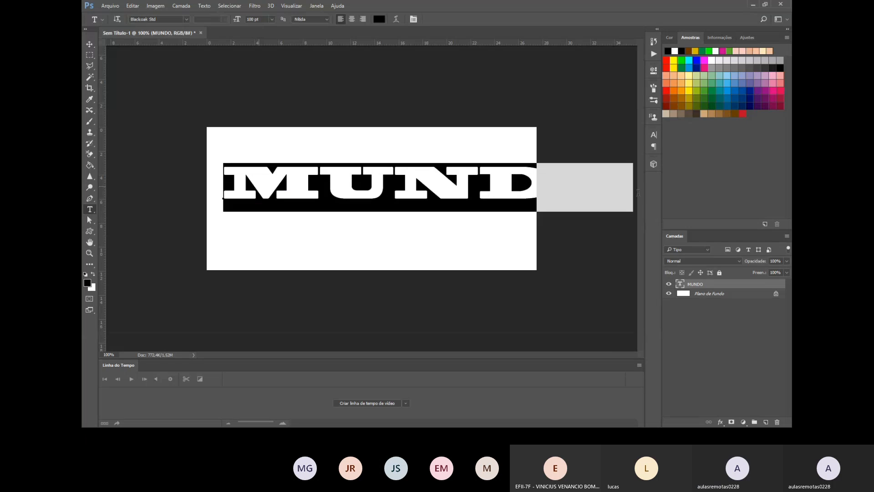
drag(259, 19, 234, 10)
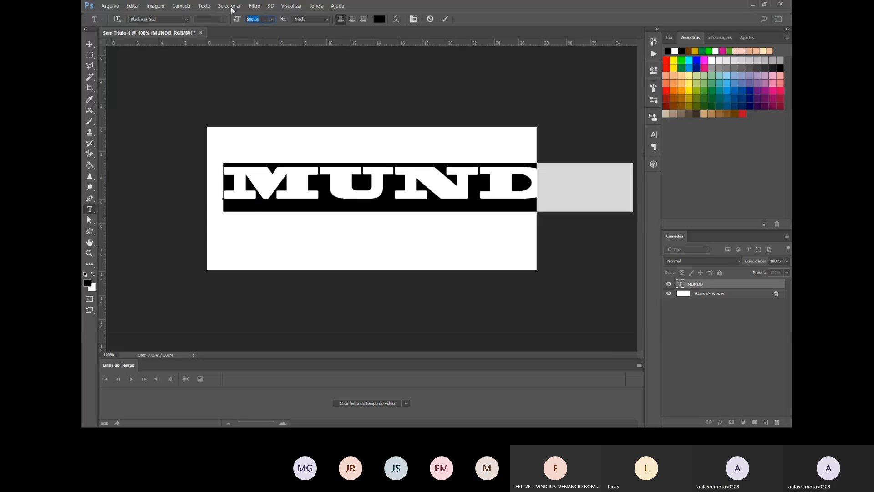
text(80)
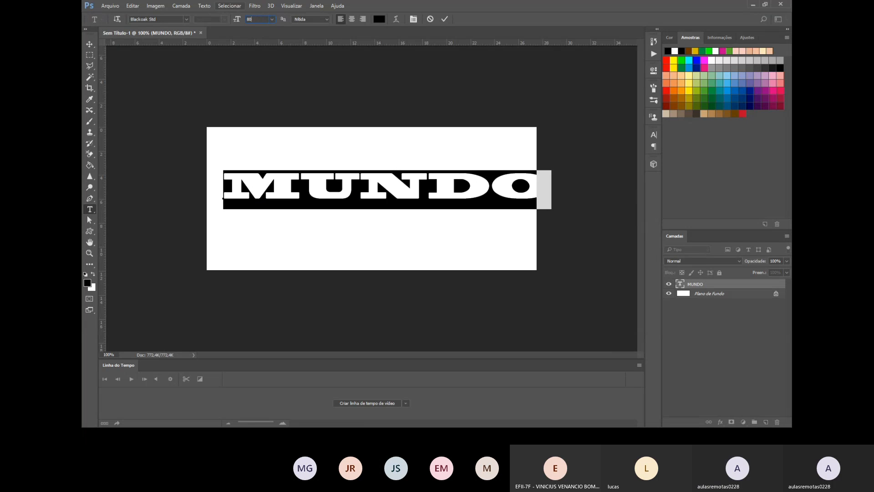
key(BackSpace)
key(BackSpace)
text(60)
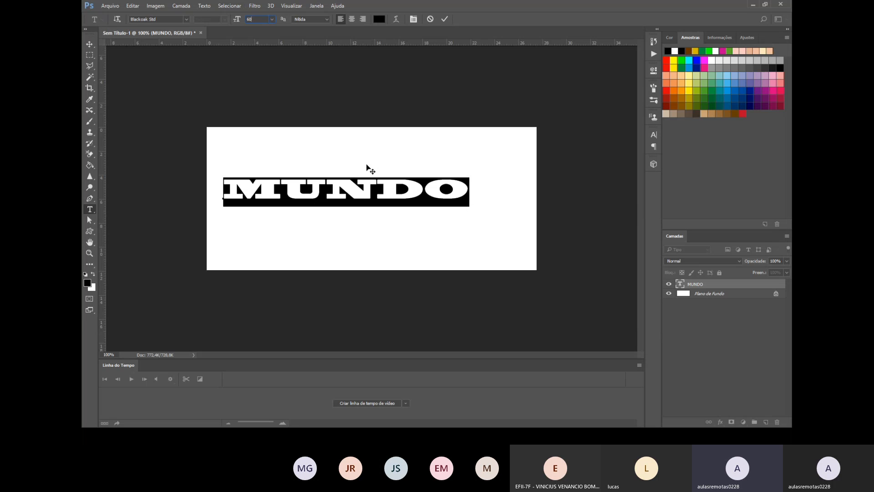
click(444, 20)
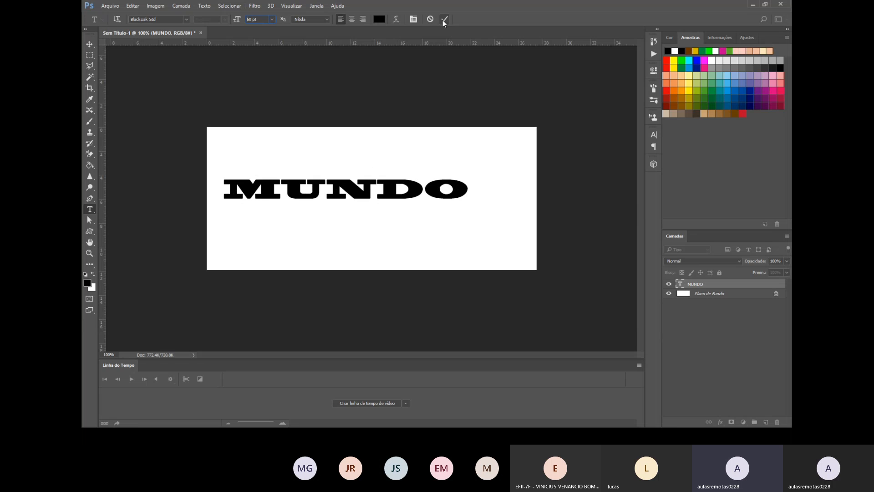
Center the MUNDO text horizontally on the canvas and move it up toward the canvas's upper edge.
click(89, 45)
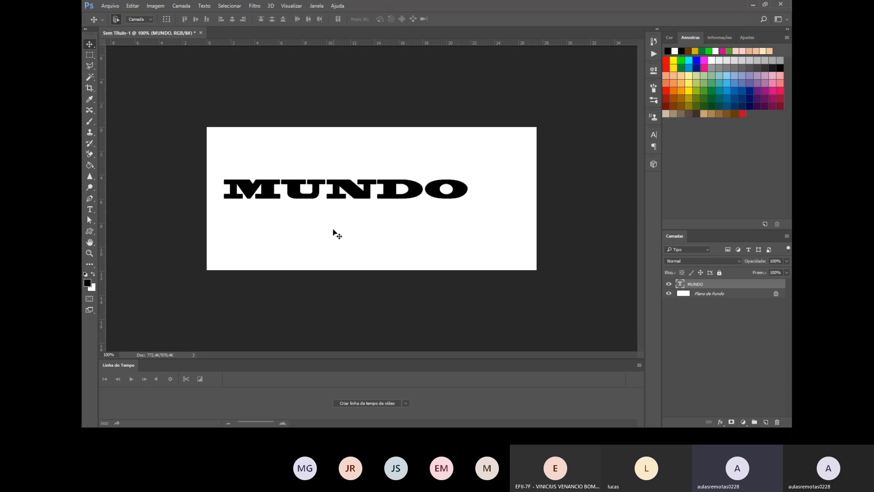
drag(339, 197, 360, 197)
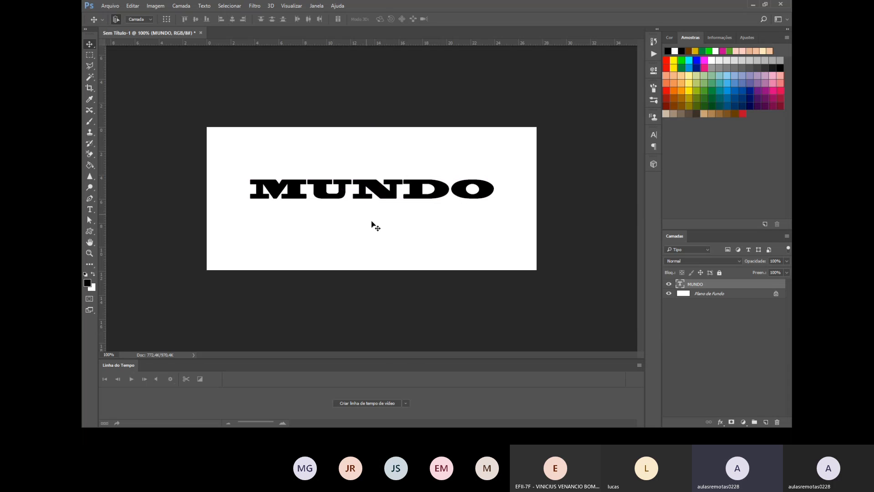
click(374, 226)
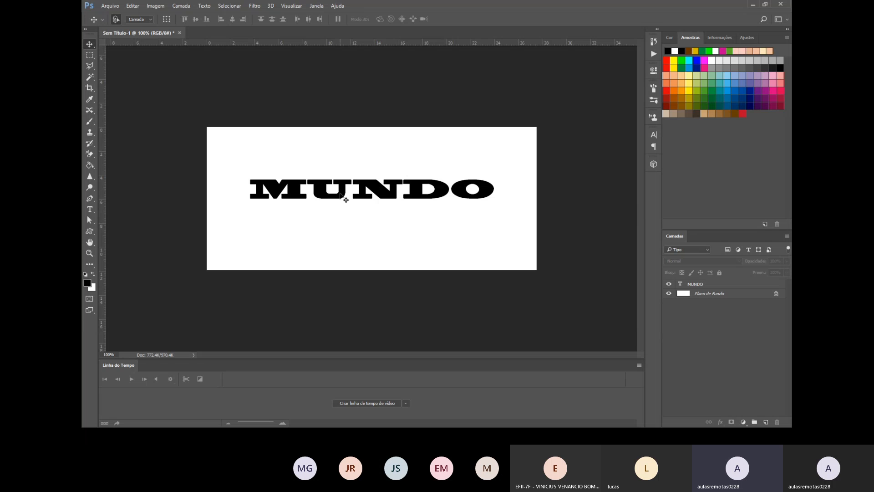
drag(343, 194, 342, 171)
Start an empty point-text layer below the MUNDO text, and delete that layer.
click(89, 209)
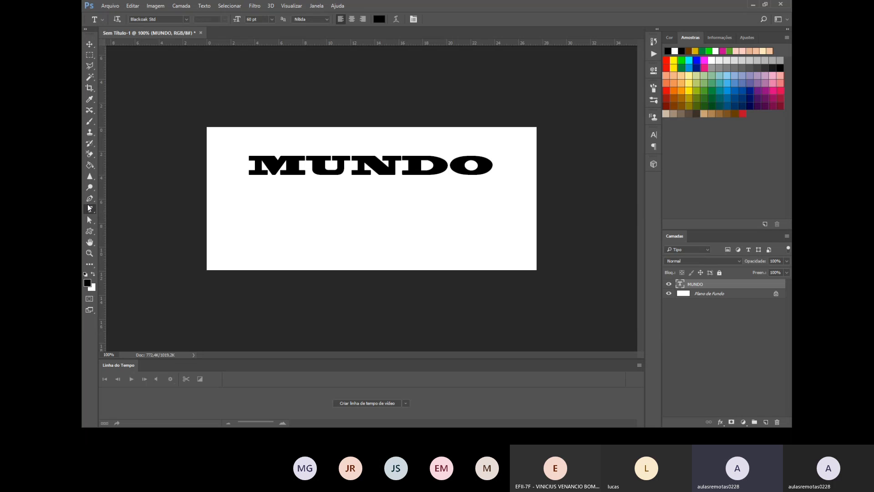
click(275, 194)
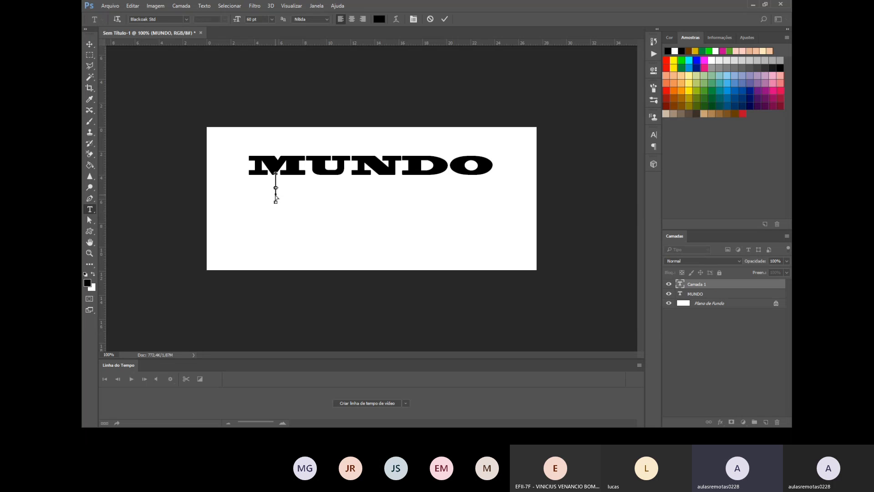
click(704, 284)
right_click(704, 284)
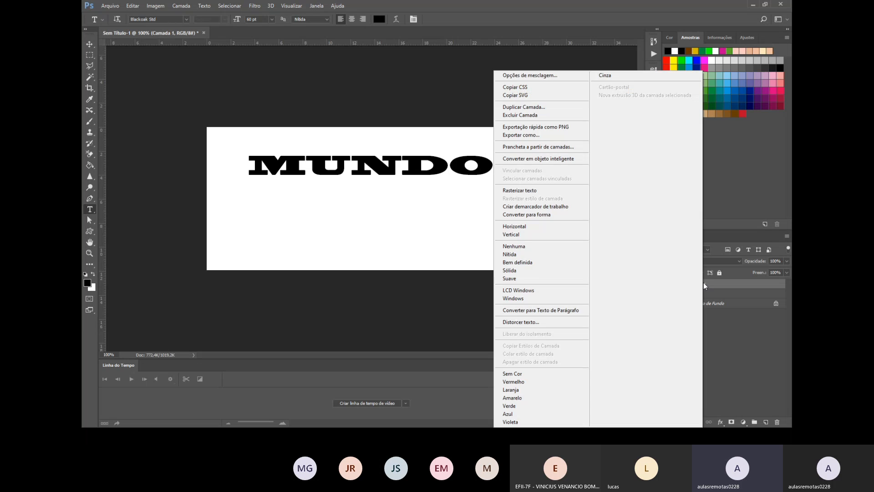
click(520, 114)
click(399, 166)
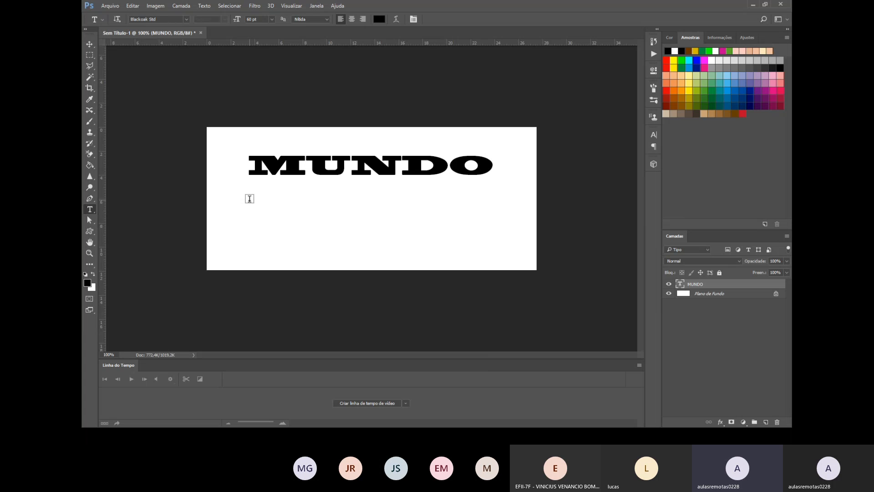
Draw a wide paragraph text box below the MUNDO text, and delete its empty layer.
drag(249, 198, 518, 264)
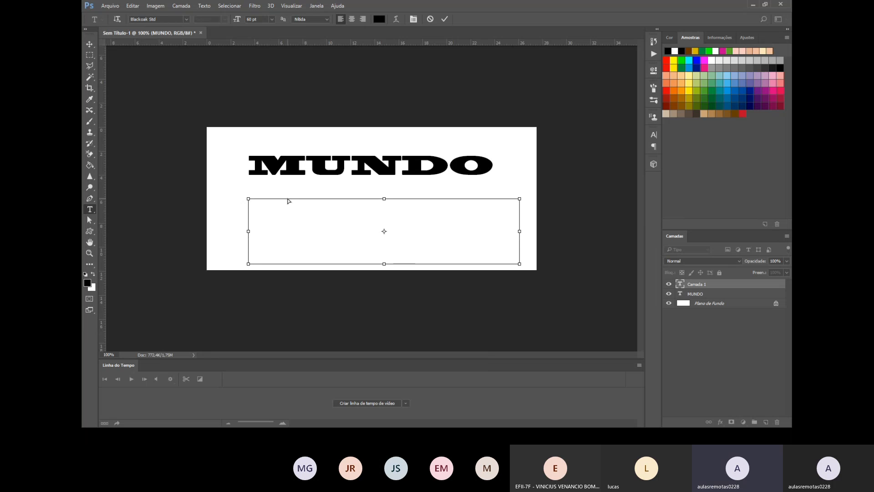
click(90, 44)
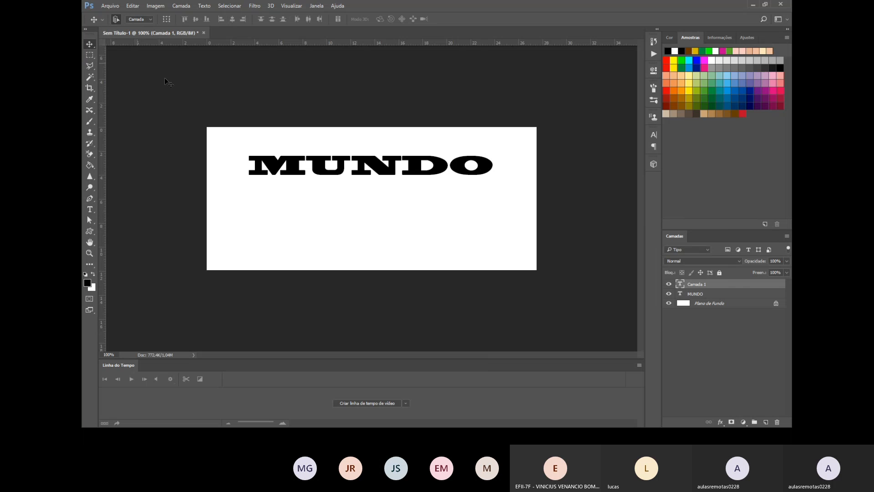
right_click(727, 287)
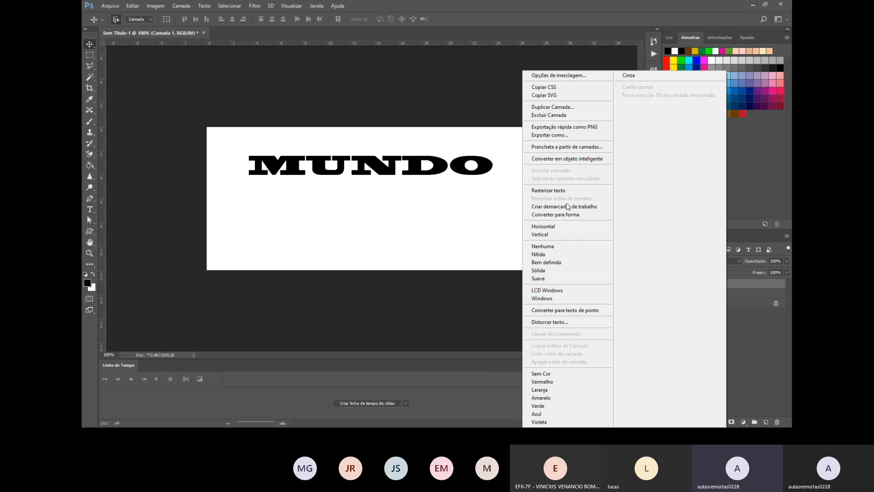
click(556, 114)
click(398, 165)
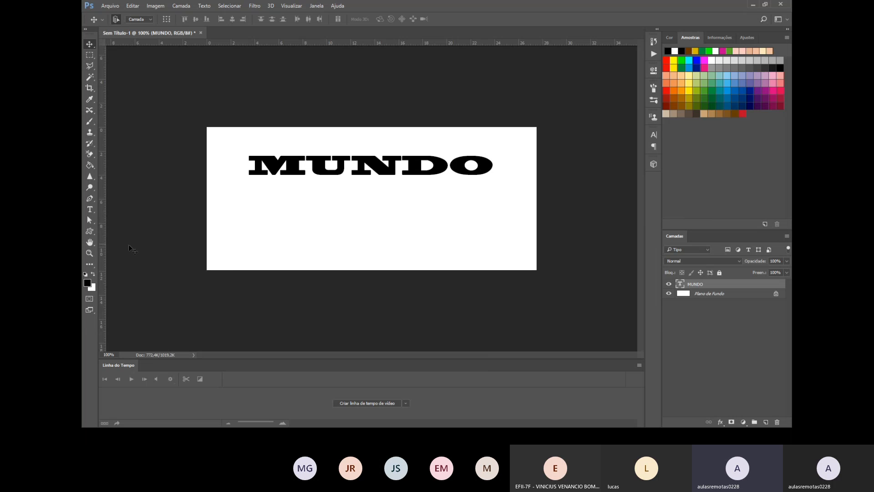
Enter a person's first name as point text below MUNDO, erase it and delete the empty layer.
click(91, 210)
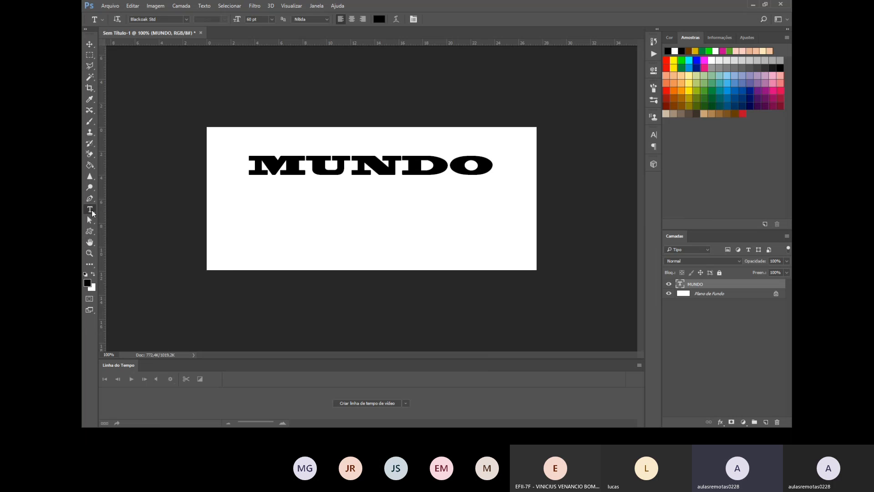
click(302, 234)
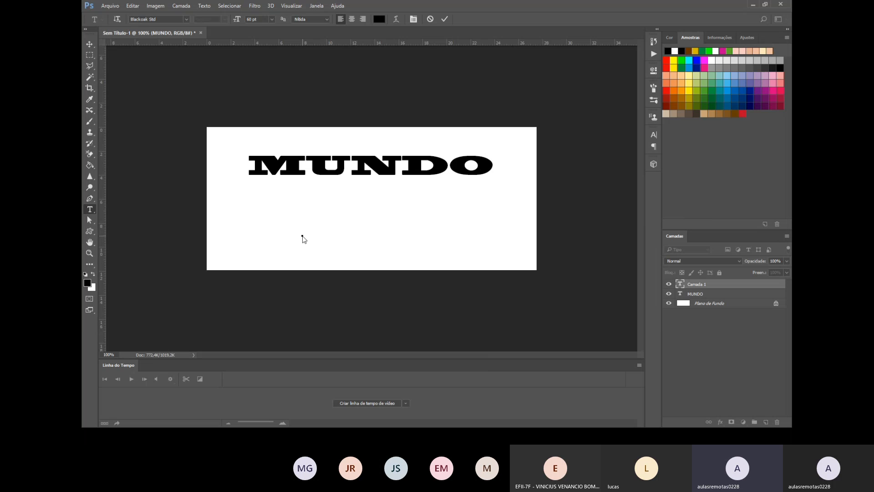
text(1UCAS)
key(BackSpace)
key(BackSpace)
key(BackSpace)
key(BackSpace)
key(BackSpace)
click(708, 288)
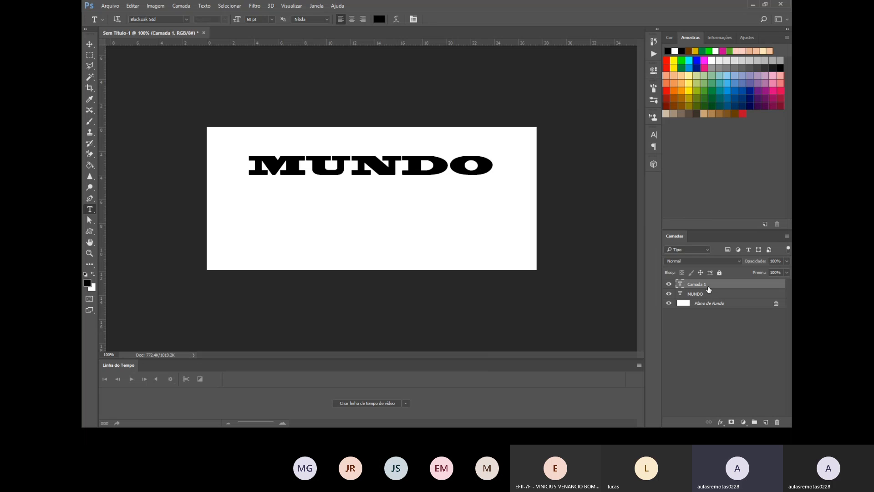
click(94, 46)
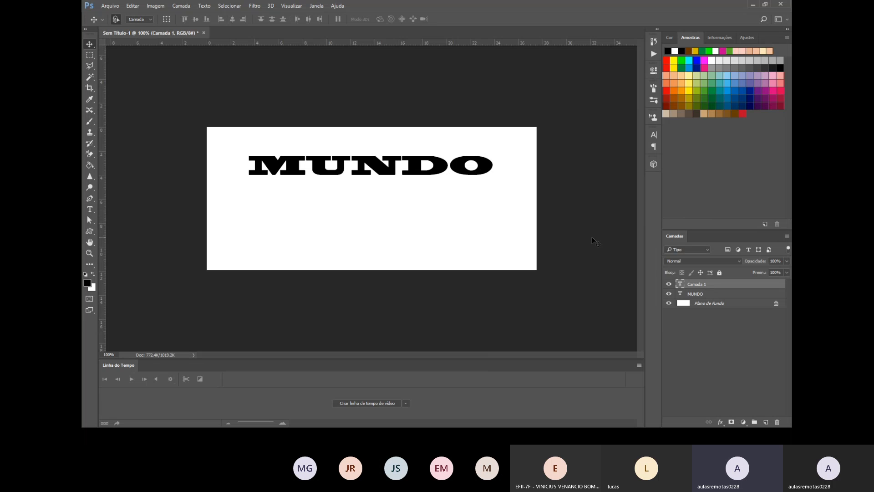
right_click(691, 285)
click(522, 116)
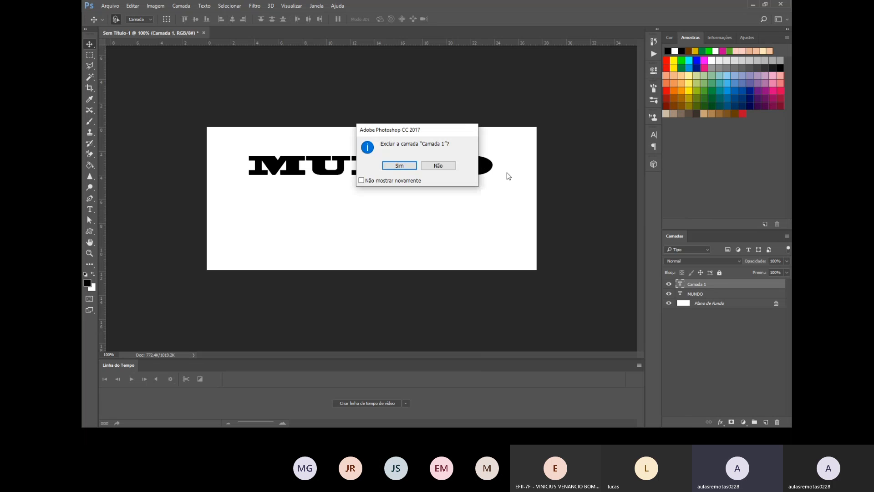
click(391, 166)
Add mUNDO in a small paragraph text box below the MUNDO text, shift it slightly and delete its layer.
click(90, 209)
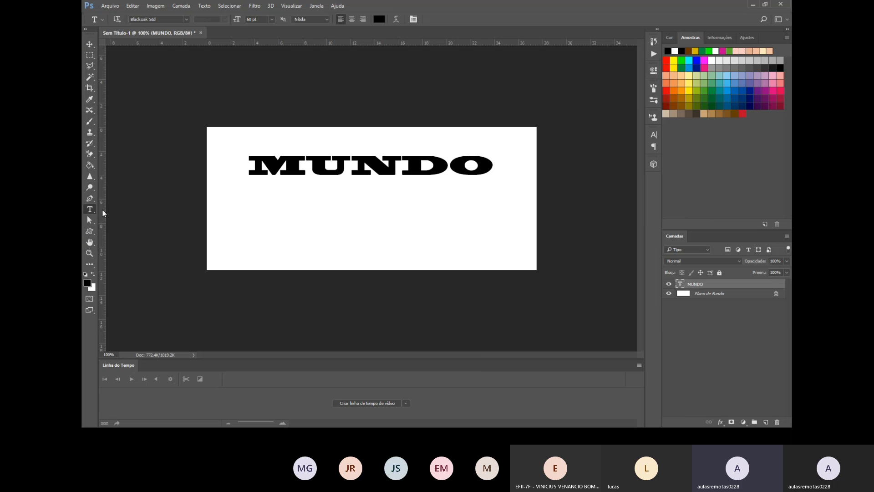
drag(398, 199, 523, 261)
text(mUND)
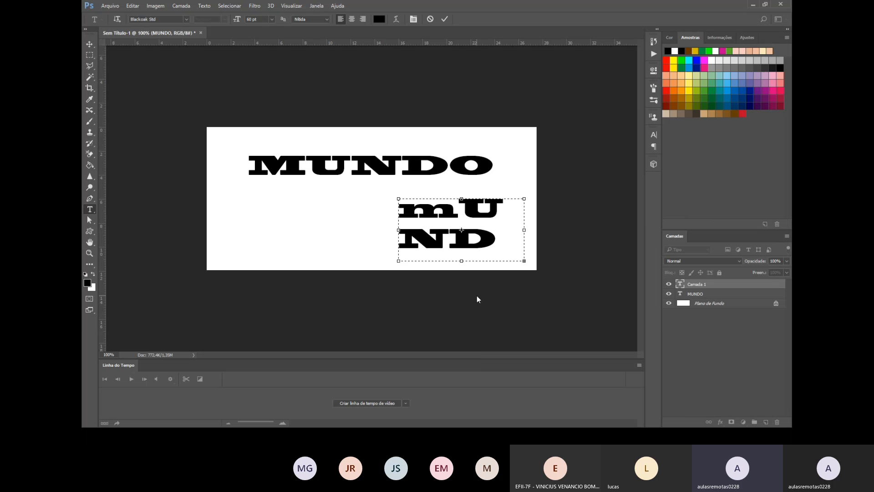
click(89, 44)
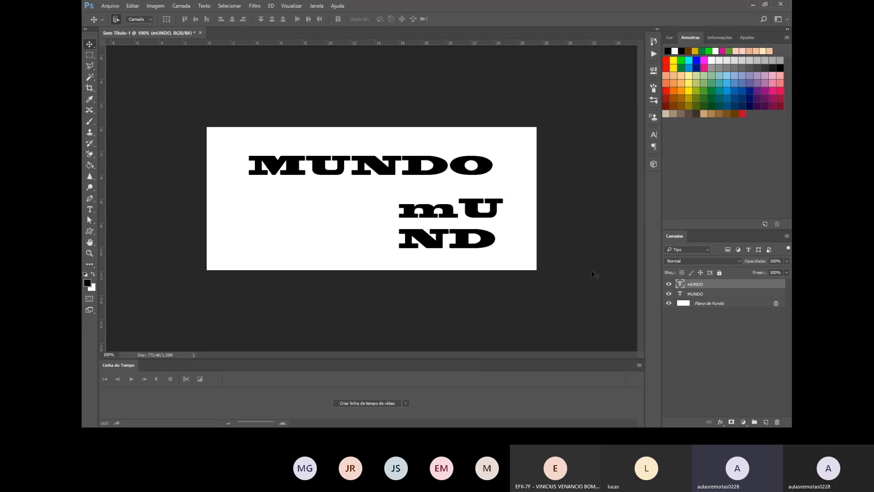
drag(594, 275, 564, 275)
right_click(701, 288)
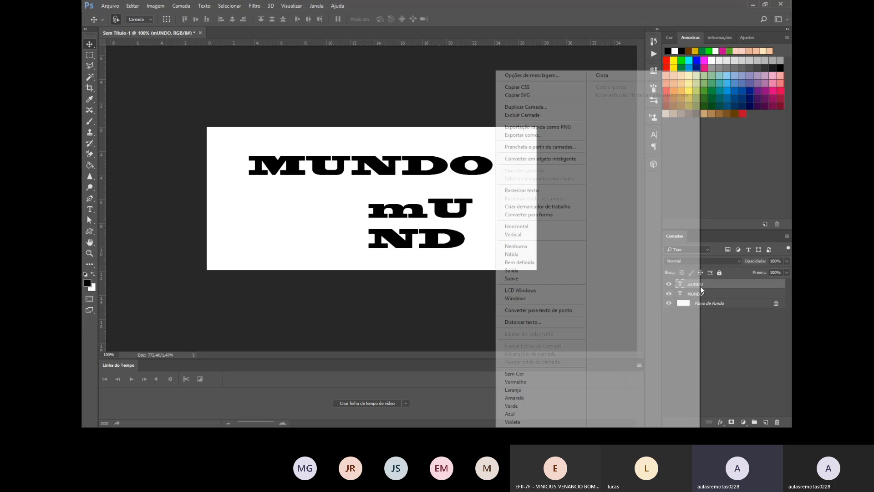
click(522, 115)
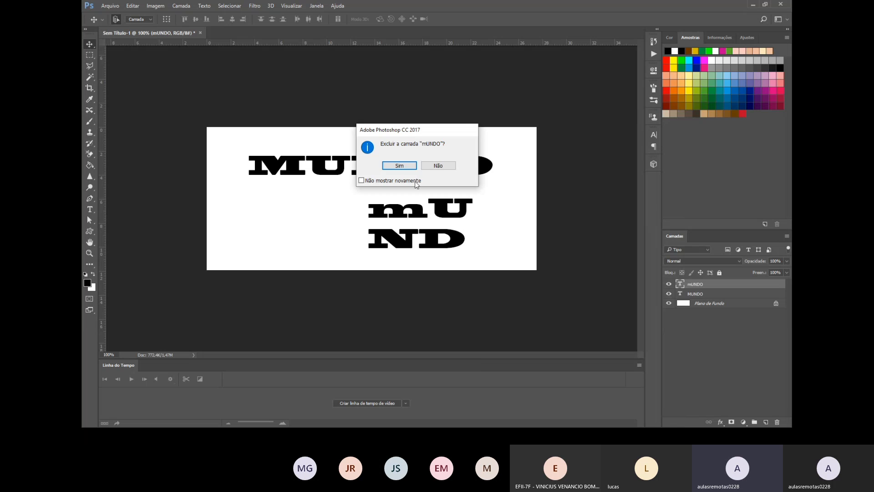
click(400, 165)
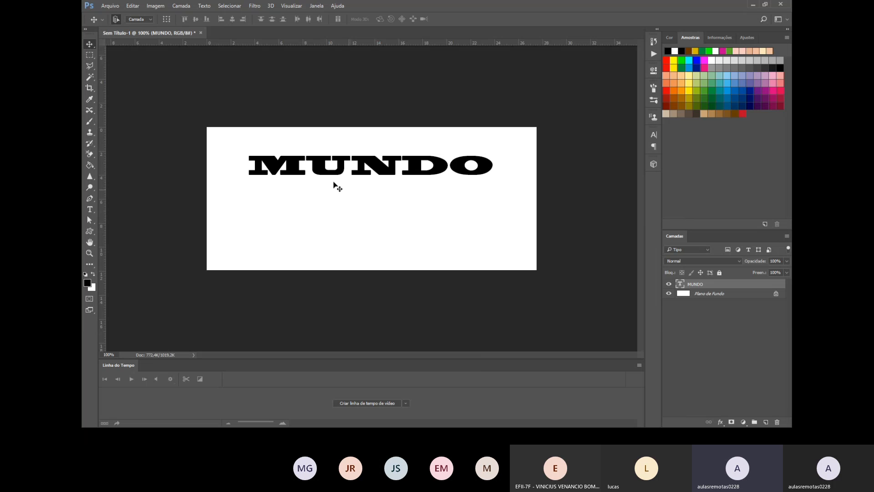
Move the MUNDO text to the canvas's upper-left corner and select all its letters for formatting.
drag(315, 161, 283, 141)
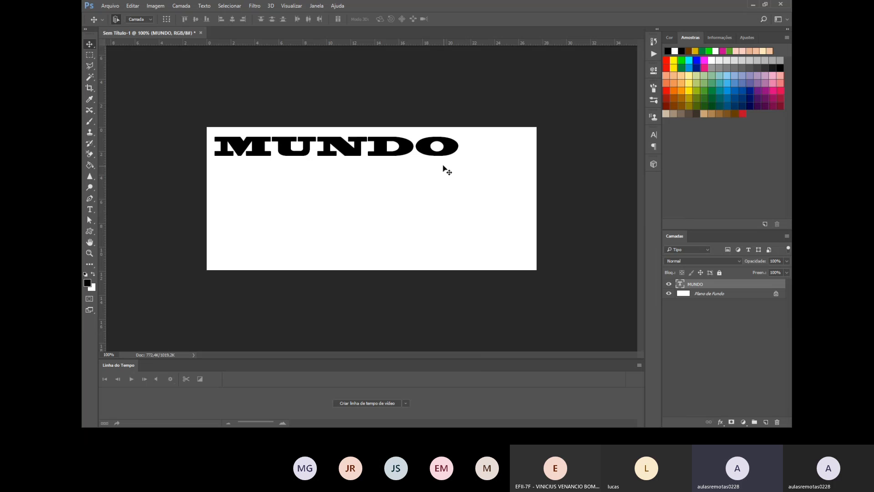
click(89, 211)
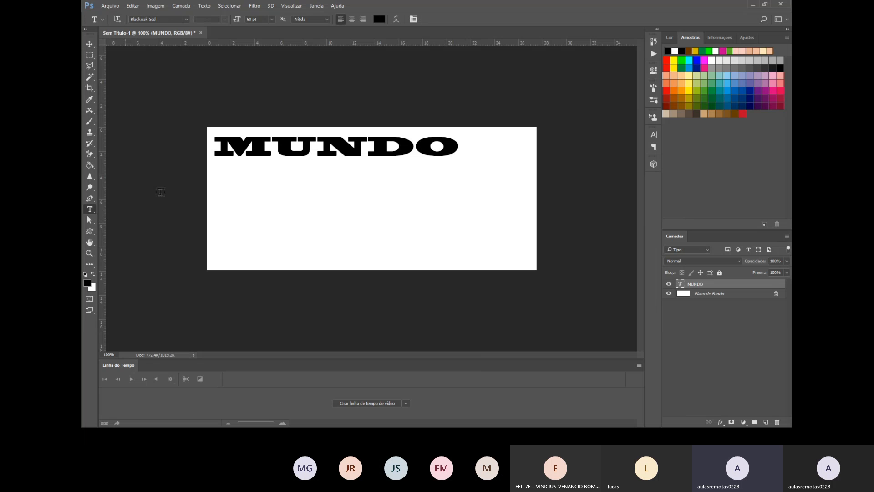
drag(222, 149, 486, 176)
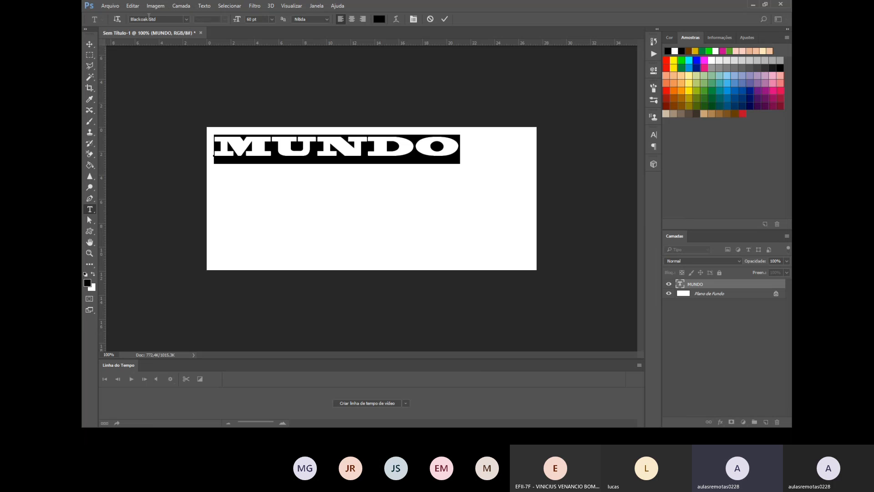
click(186, 20)
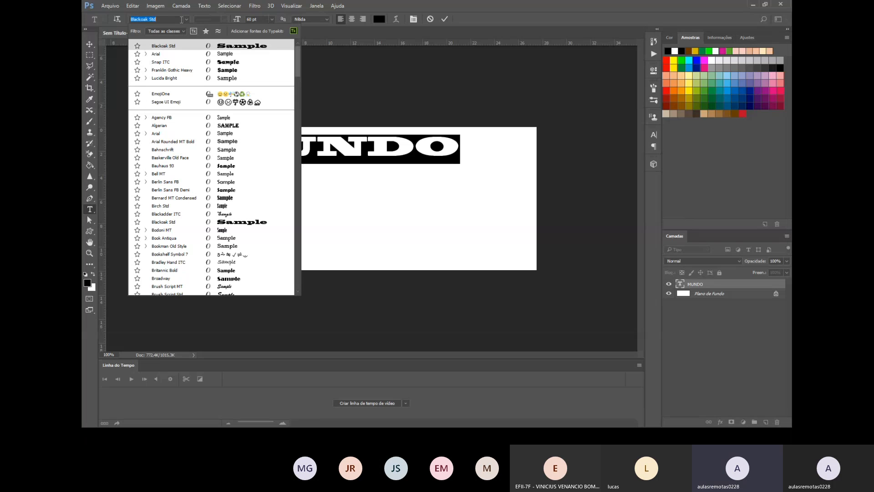
click(225, 20)
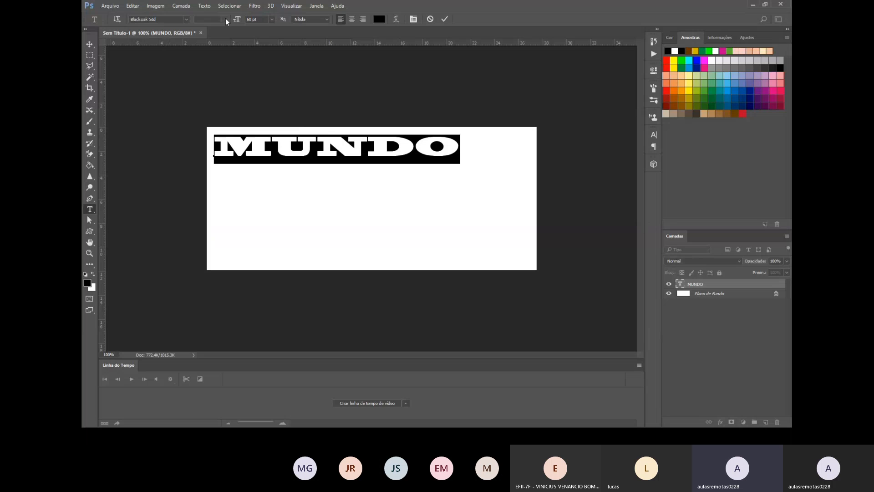
click(274, 22)
click(312, 21)
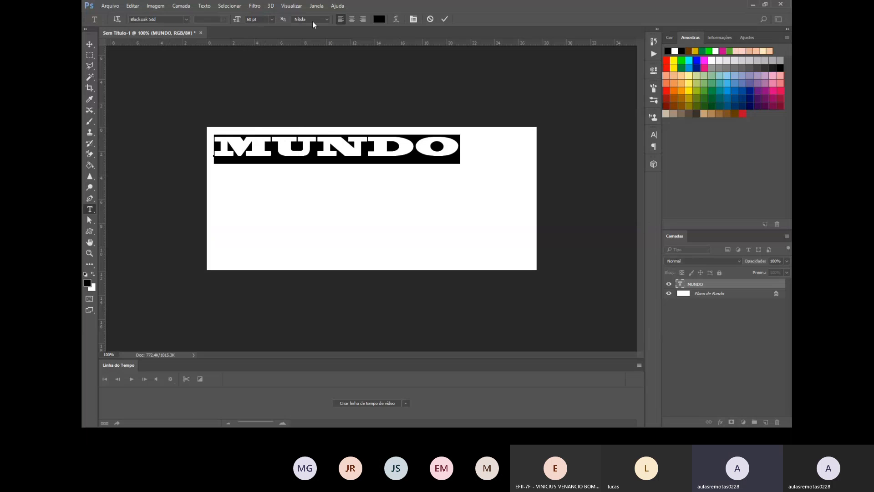
Set the MUNDO text's font to Arial Bold and try right alignment.
click(187, 20)
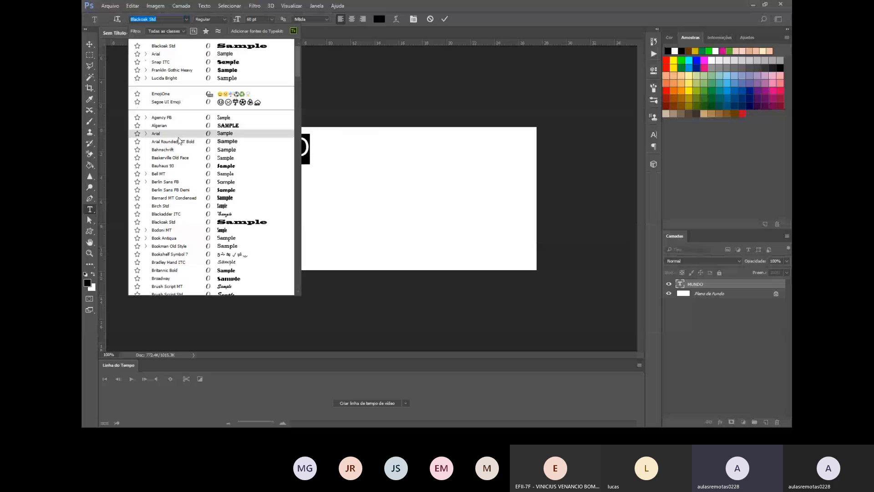
click(178, 135)
click(208, 20)
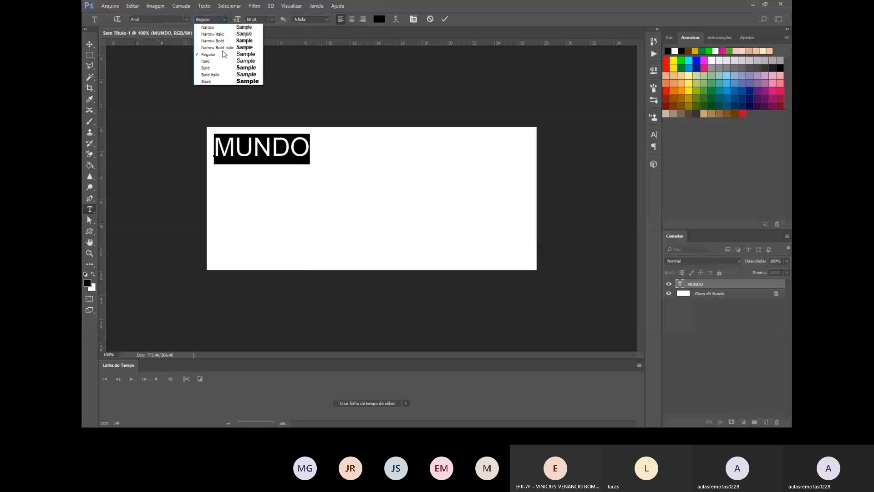
click(206, 68)
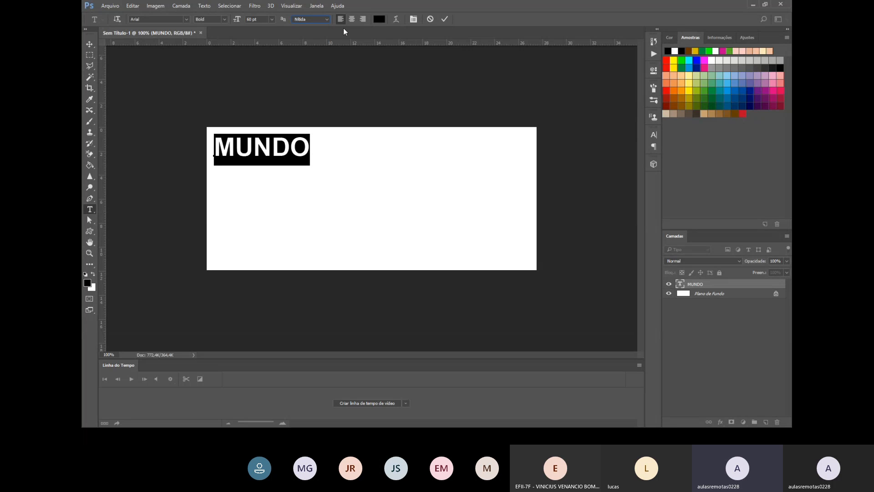
click(363, 19)
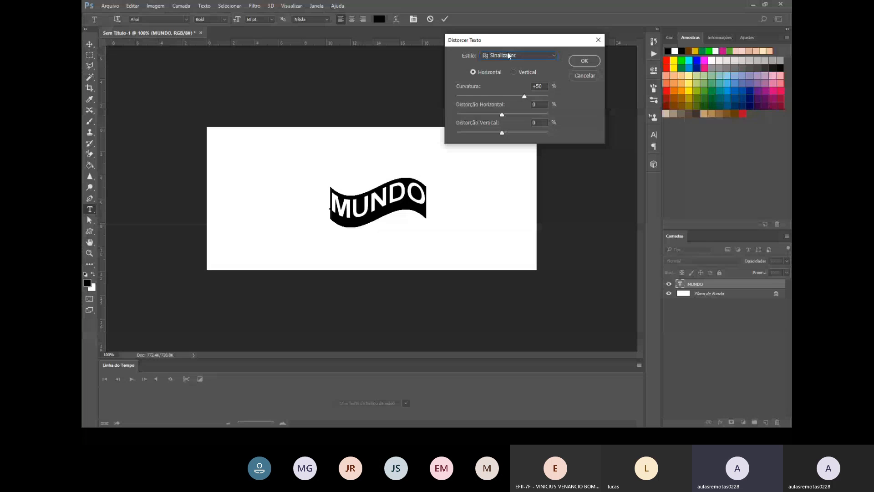
Warp the MUNDO text in the horizontal Sinalizador style with curvature +66%, horizontal distortion -21% and vertical distortion +3%.
drag(524, 96, 537, 96)
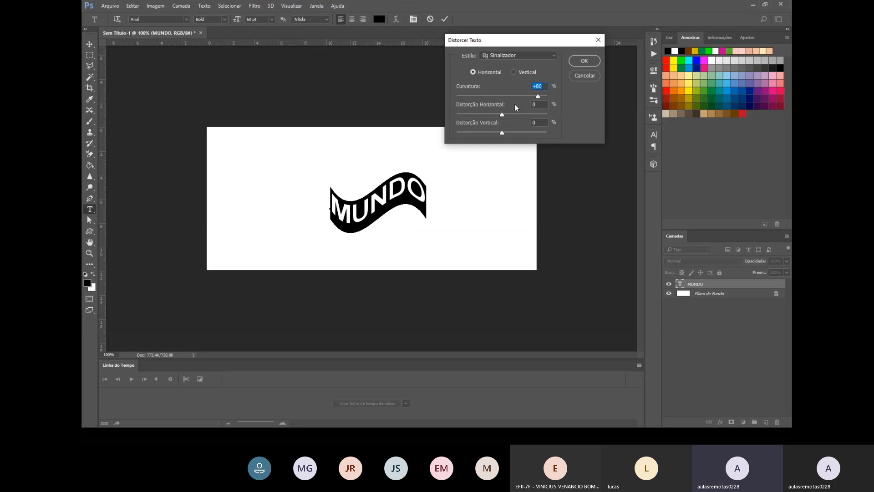
drag(537, 97, 503, 133)
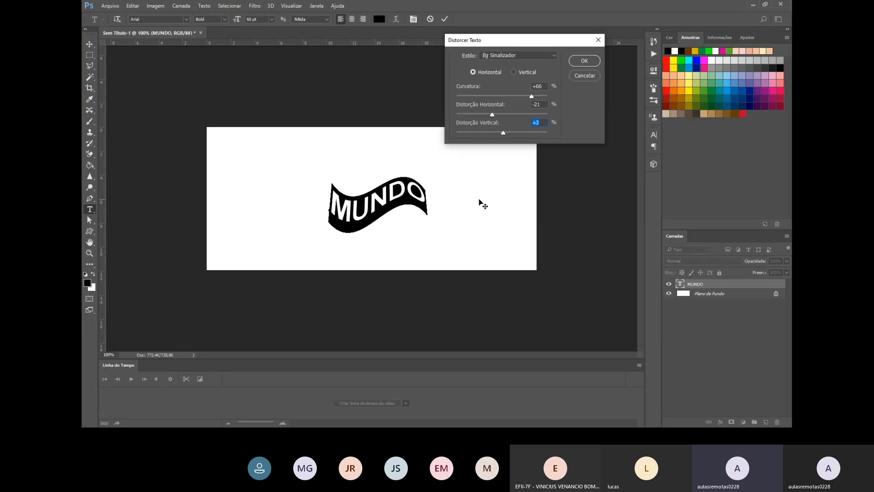
click(577, 62)
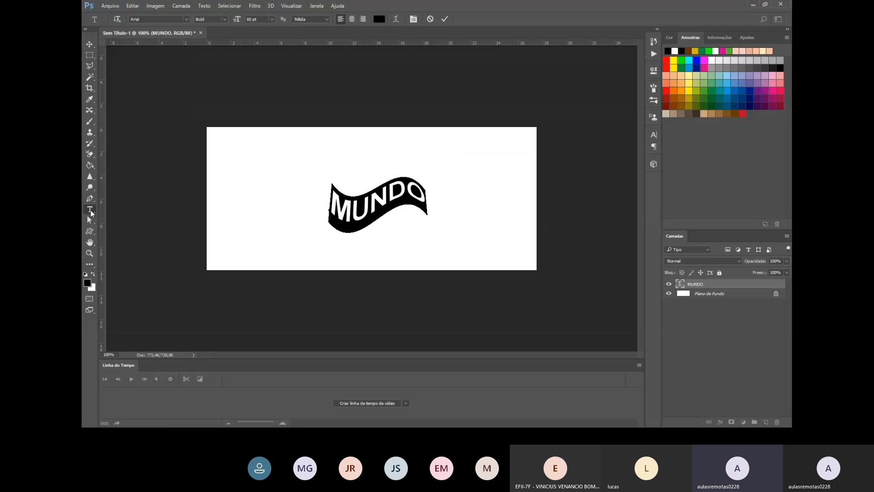
View the Type tool variants and commit the warped MUNDO text.
click(91, 210)
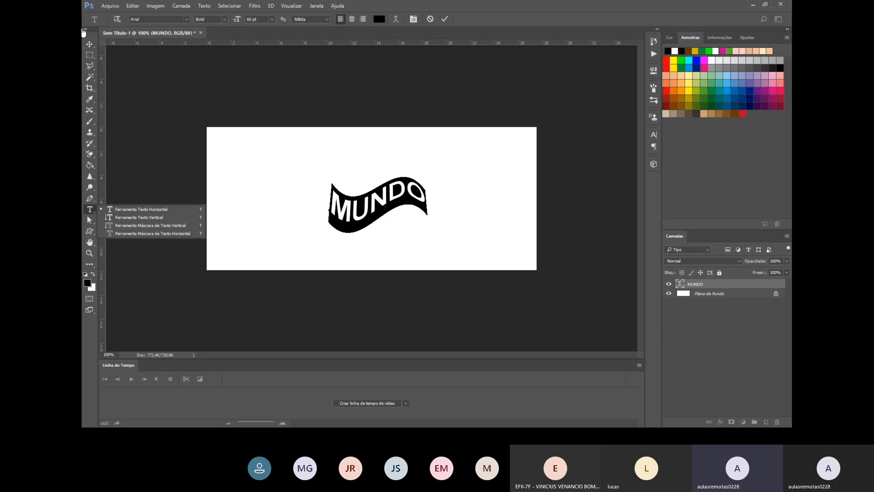
click(212, 196)
click(369, 209)
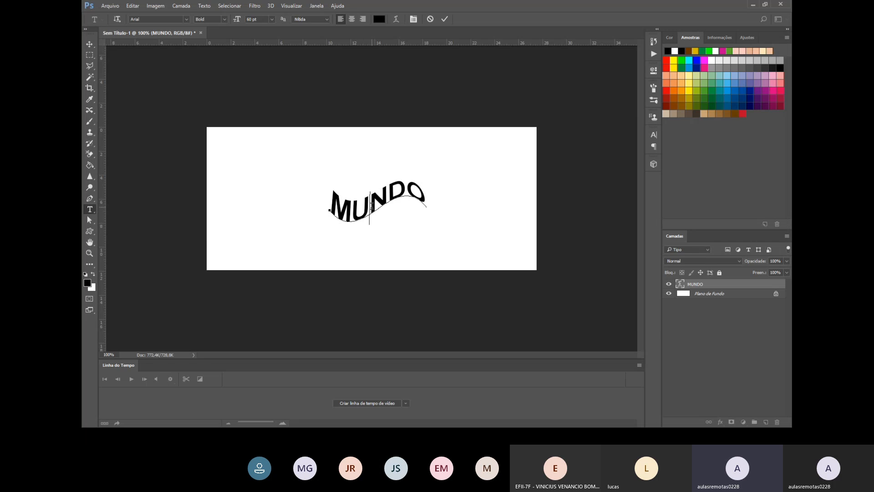
click(89, 45)
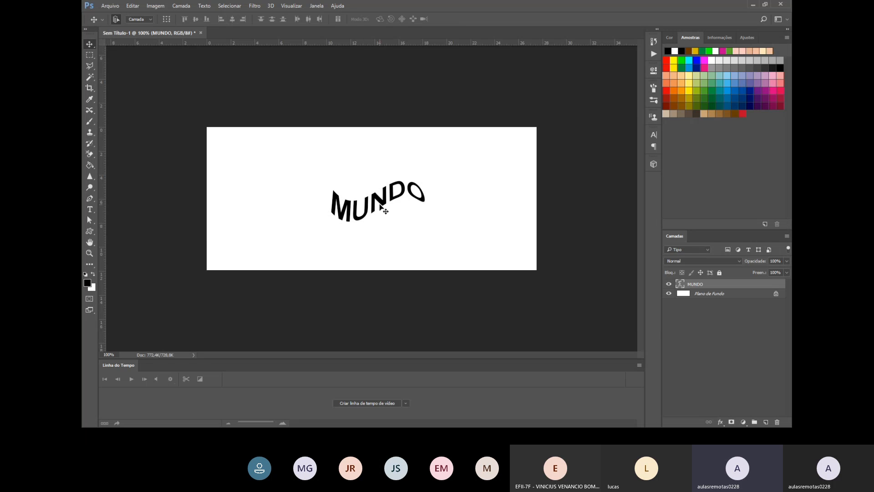
Move the warped MUNDO text and stretch it across nearly the full canvas width, to about 343% width and 207% height.
drag(375, 204, 280, 169)
key(ctrl)
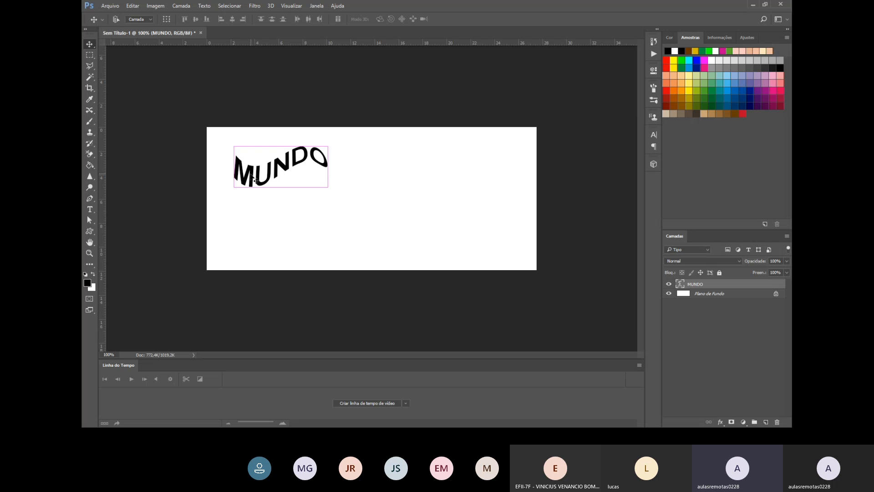
key(ctrl+t)
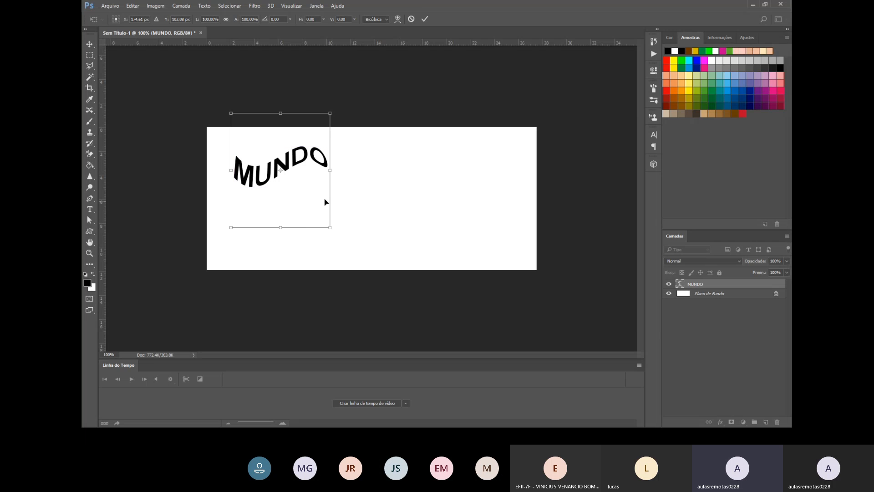
drag(280, 170, 268, 162)
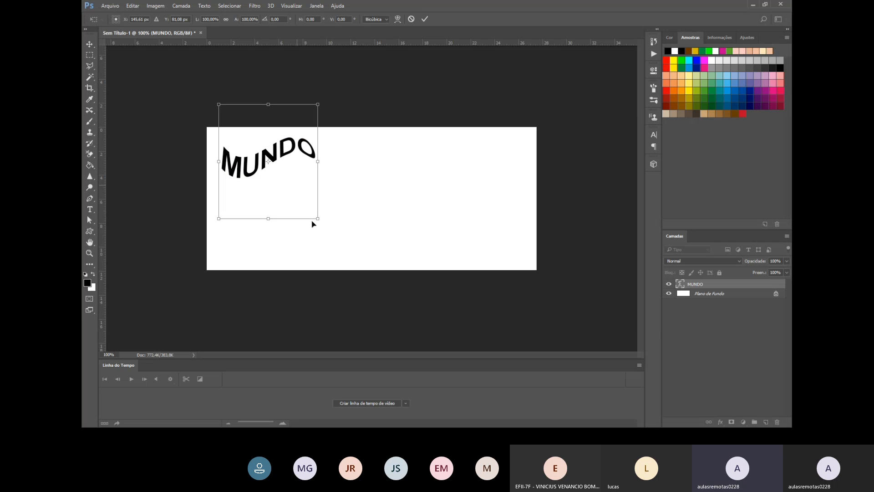
drag(318, 219, 414, 330)
drag(414, 217, 531, 220)
drag(412, 199, 406, 203)
drag(213, 109, 201, 100)
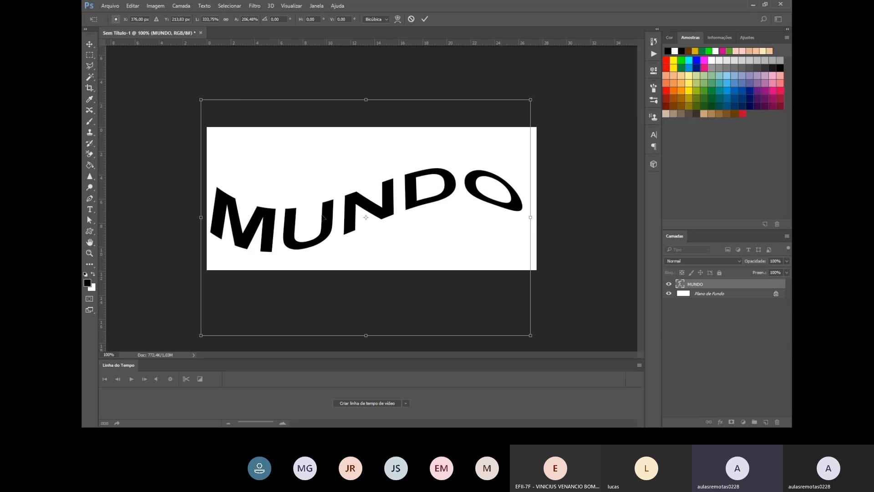
drag(342, 217, 343, 204)
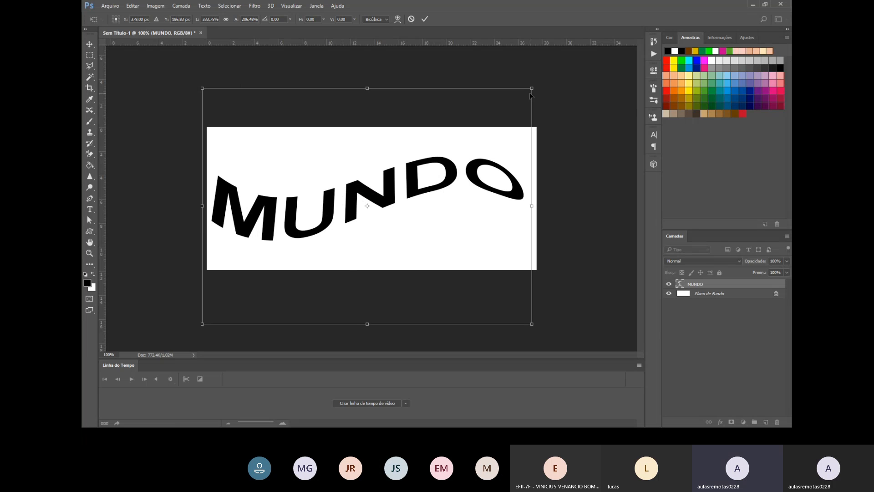
drag(532, 89, 540, 87)
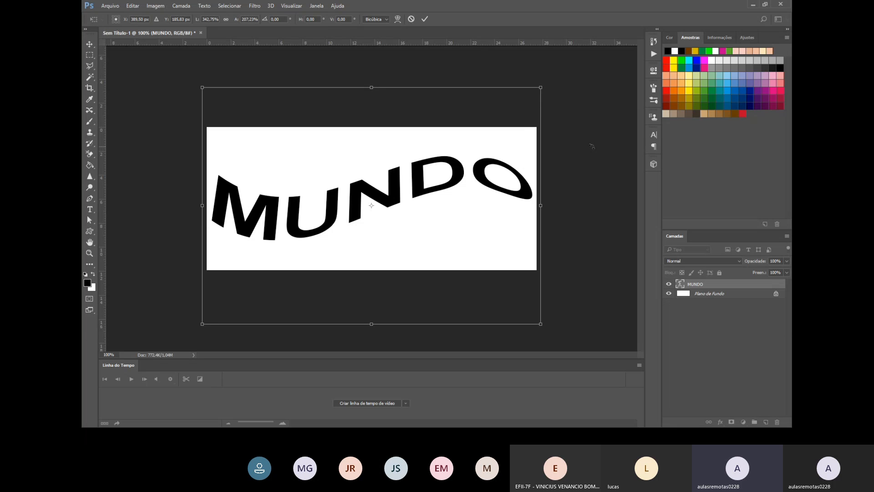
click(424, 19)
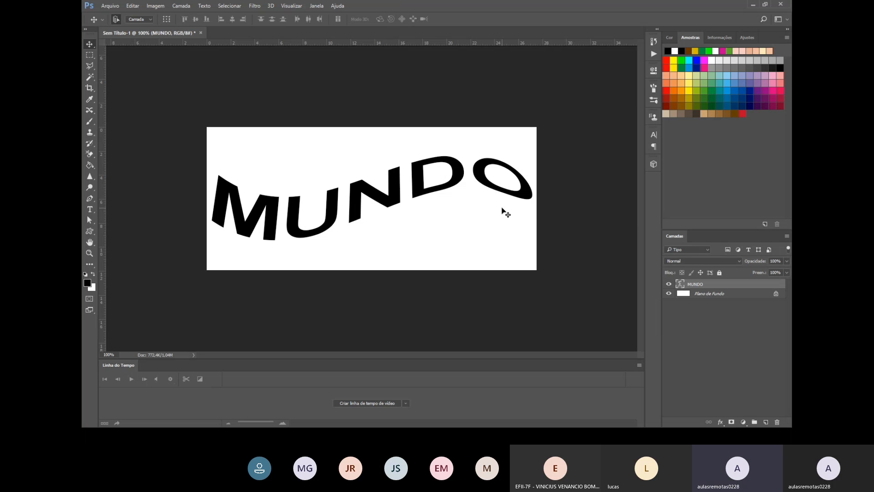
Set the foreground color to the gold RGB 203, 182, 43.
click(88, 282)
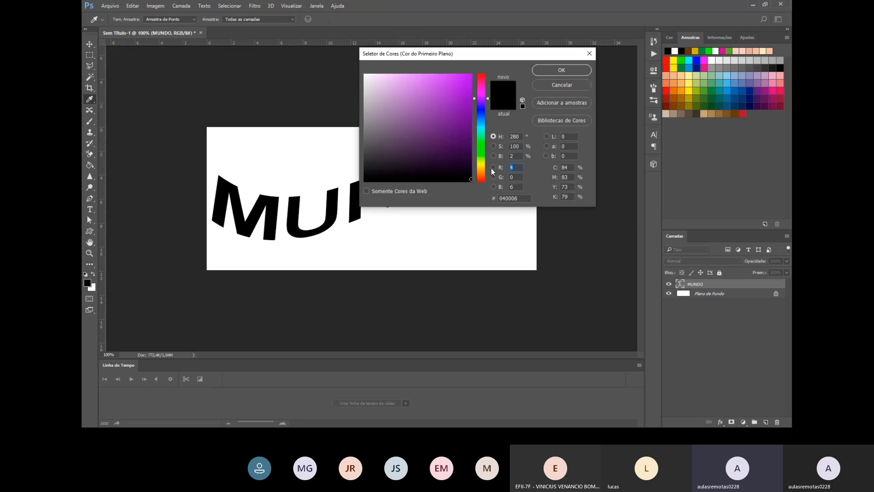
text(203)
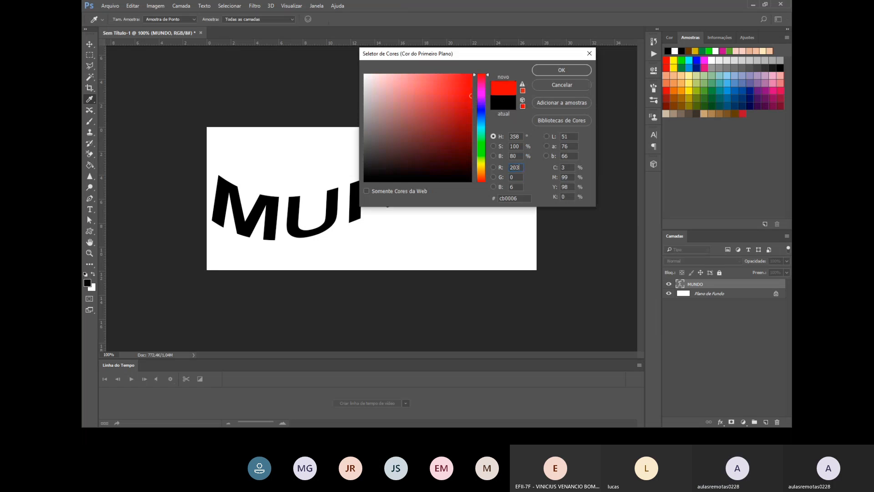
key(Tab)
text(182)
key(Tab)
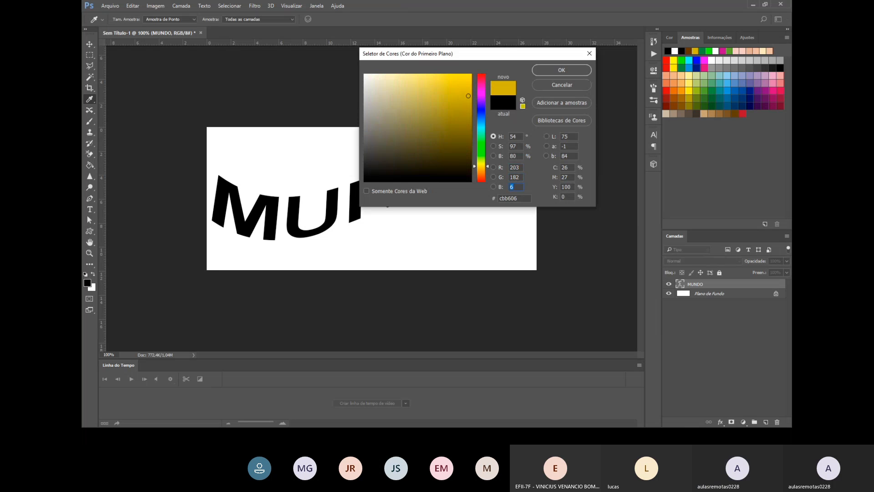
text(43)
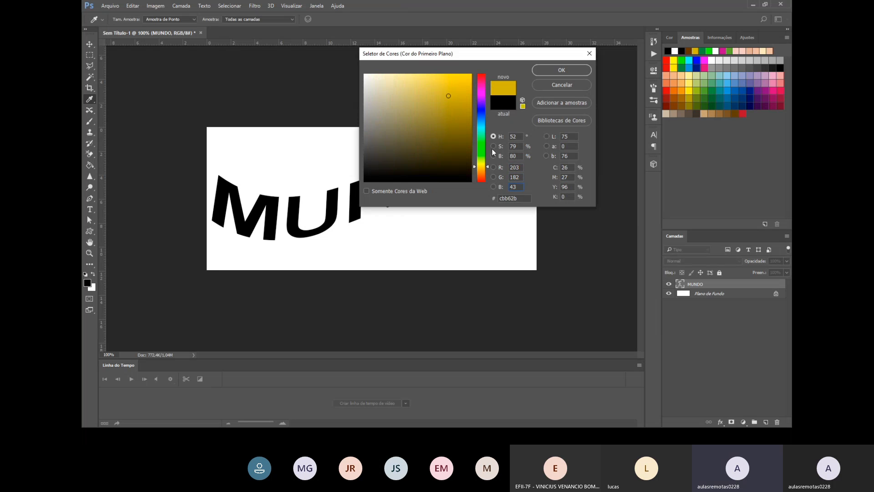
click(575, 72)
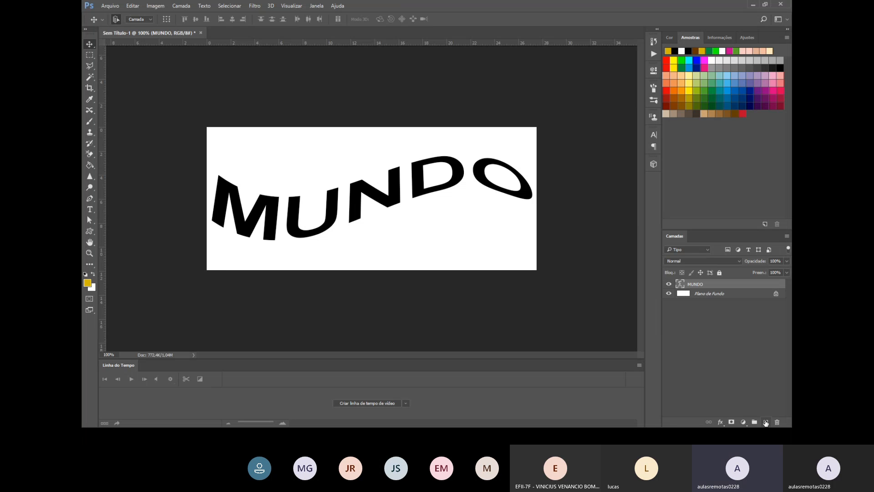
Add a new layer above MUNDO and draw a triangular Polygonal Lasso selection over the letters M and U.
click(765, 422)
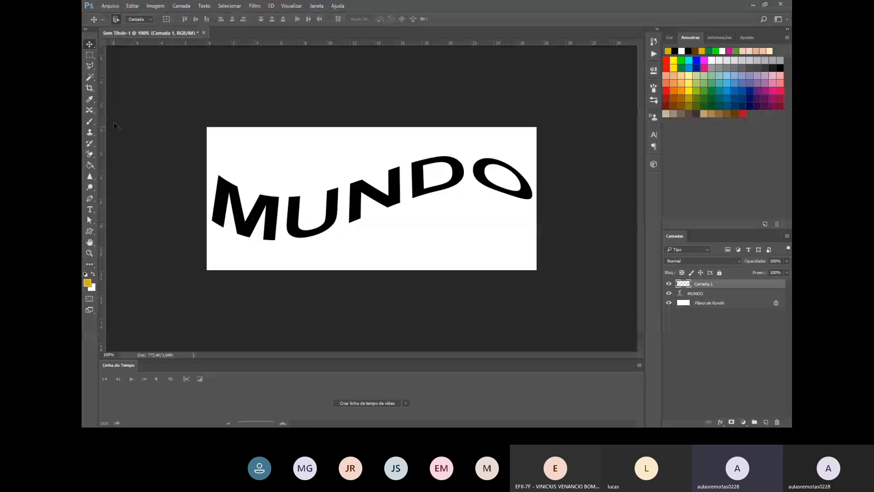
click(90, 67)
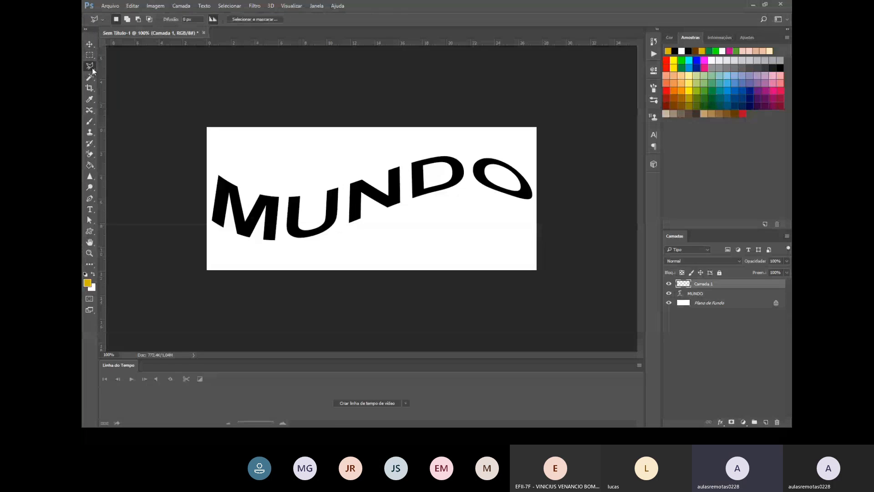
right_click(92, 71)
click(109, 74)
click(208, 149)
click(209, 246)
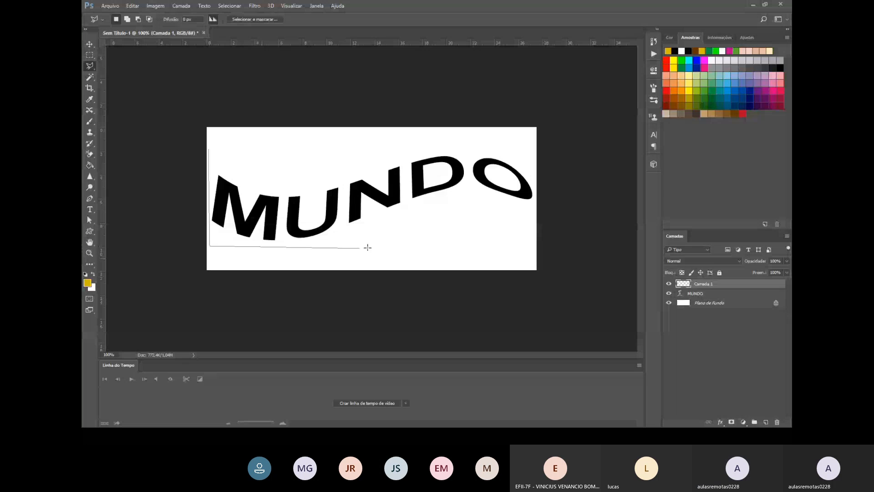
click(390, 246)
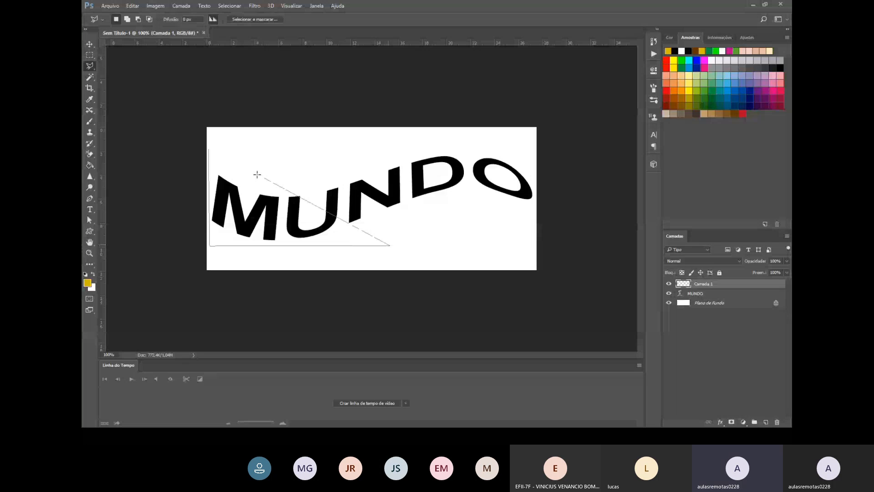
click(209, 150)
key(ctrl+plus)
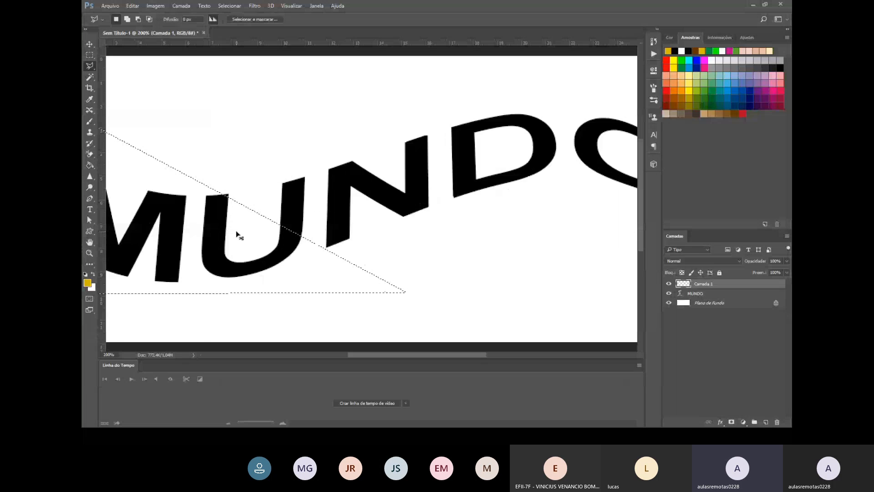
key(ctrl+minus)
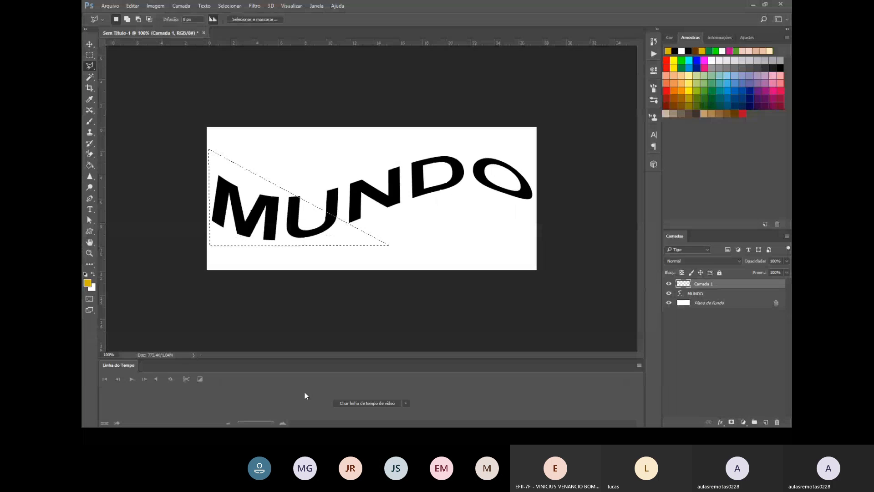
click(92, 188)
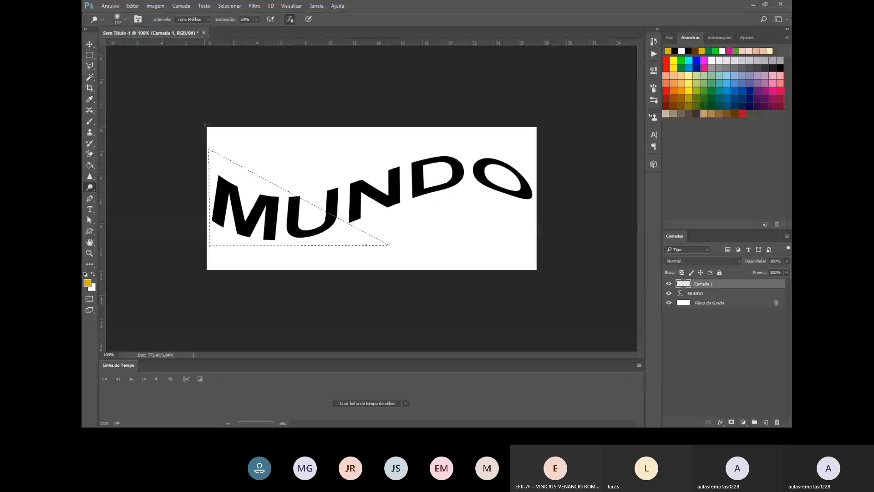
right_click(93, 187)
click(94, 187)
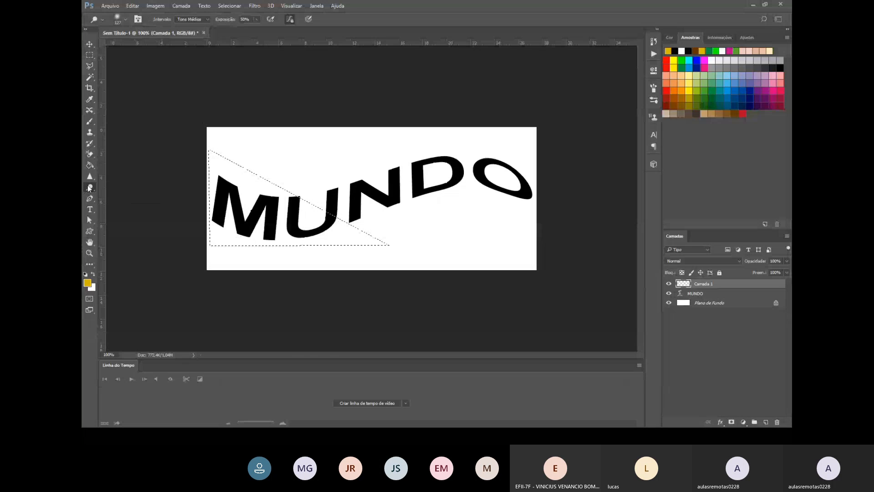
Try filling the triangular selection on the new layer with the gold foreground color using the Paint Bucket, and undo the fill.
click(89, 253)
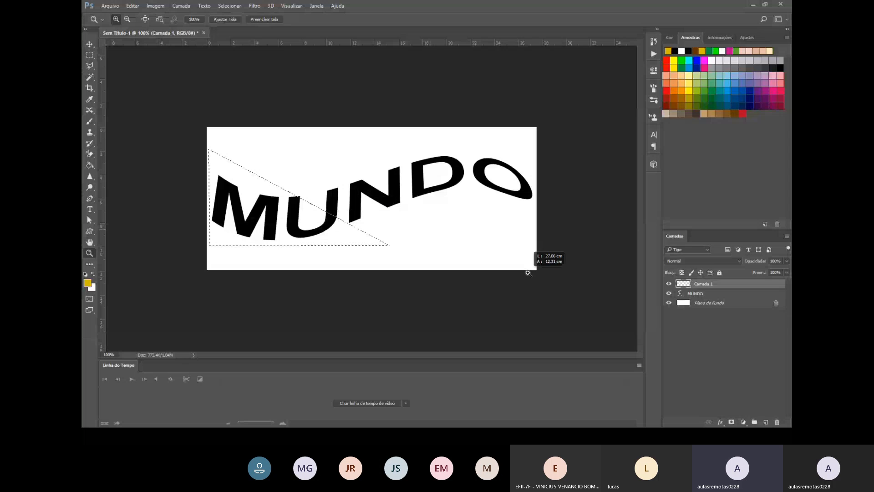
key(ctrl+0)
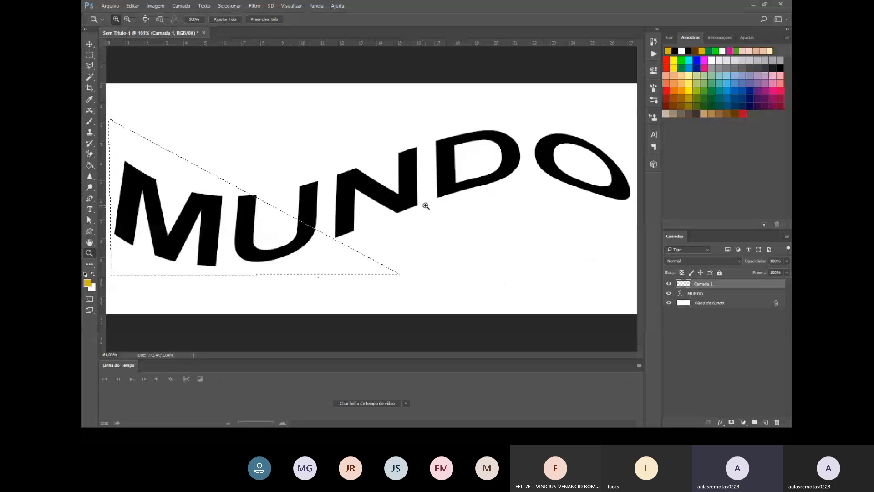
click(90, 44)
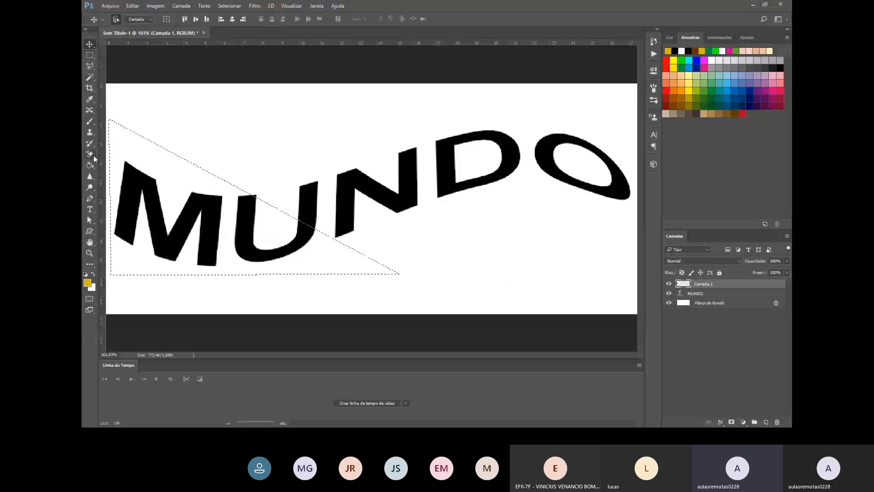
drag(90, 164, 124, 167)
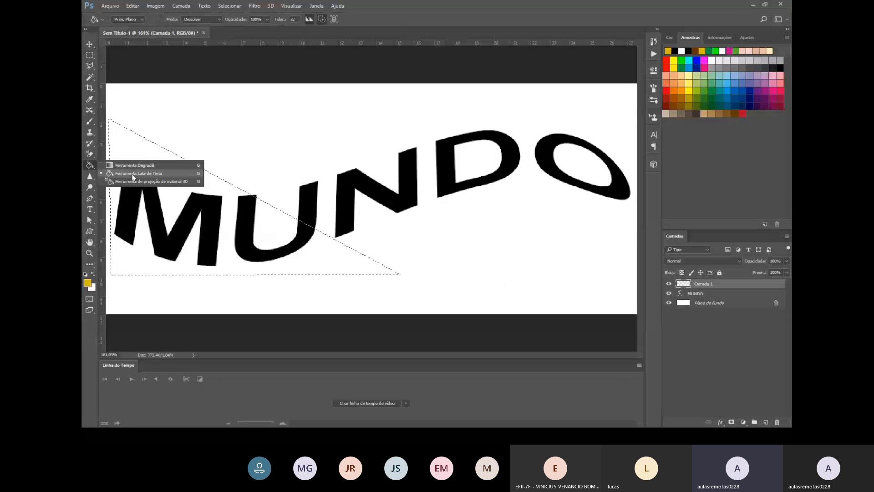
click(132, 174)
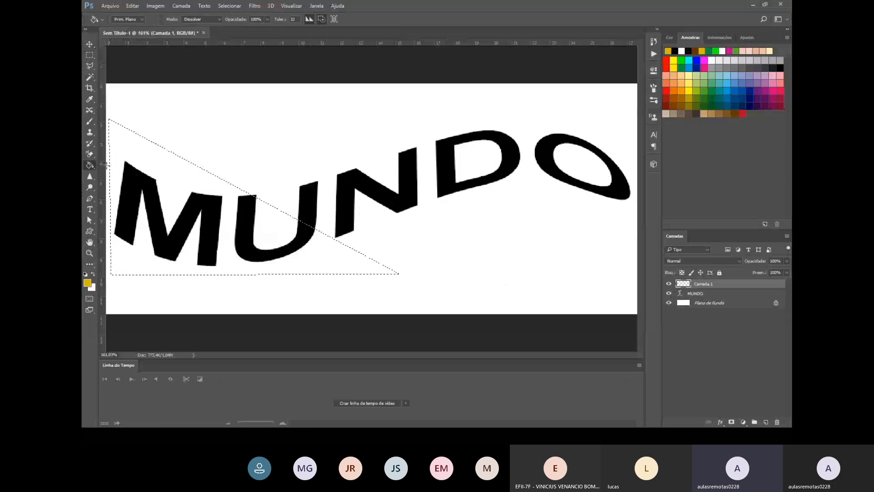
click(152, 171)
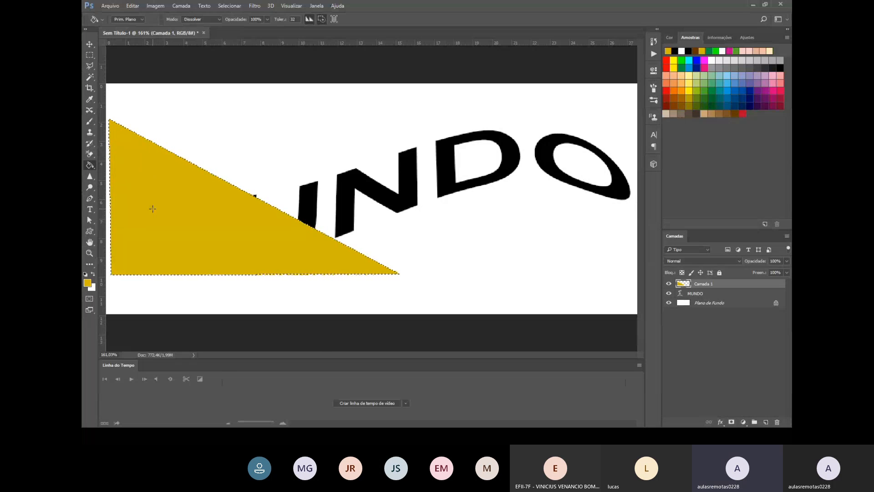
key(ctrl+z)
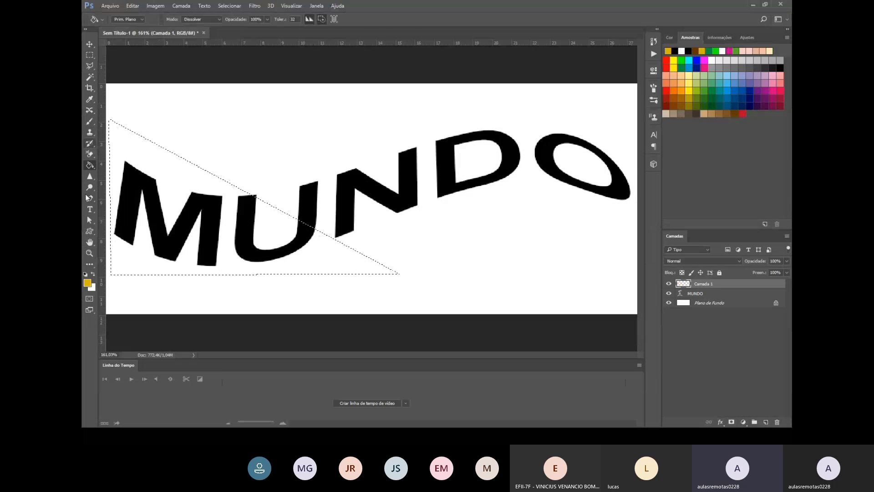
Select all the letters of the MUNDO text and set their color to RGB 203, 182, 43.
click(92, 210)
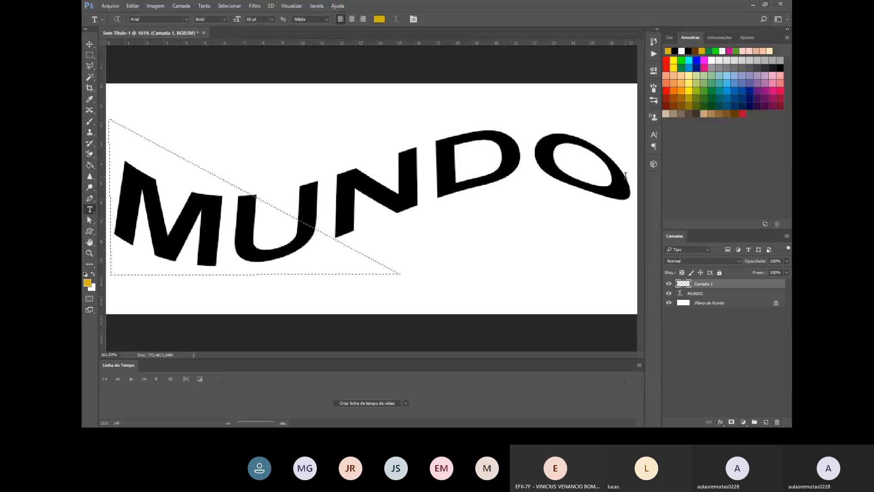
drag(626, 177, 106, 207)
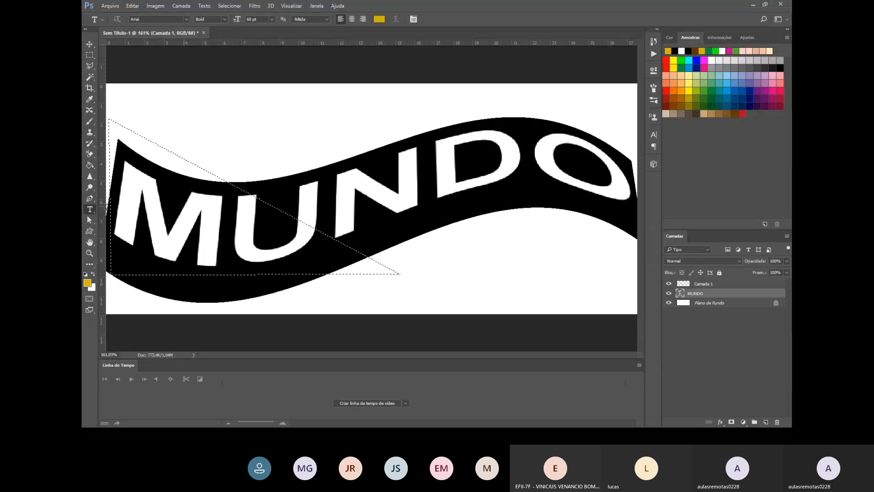
click(380, 19)
click(516, 168)
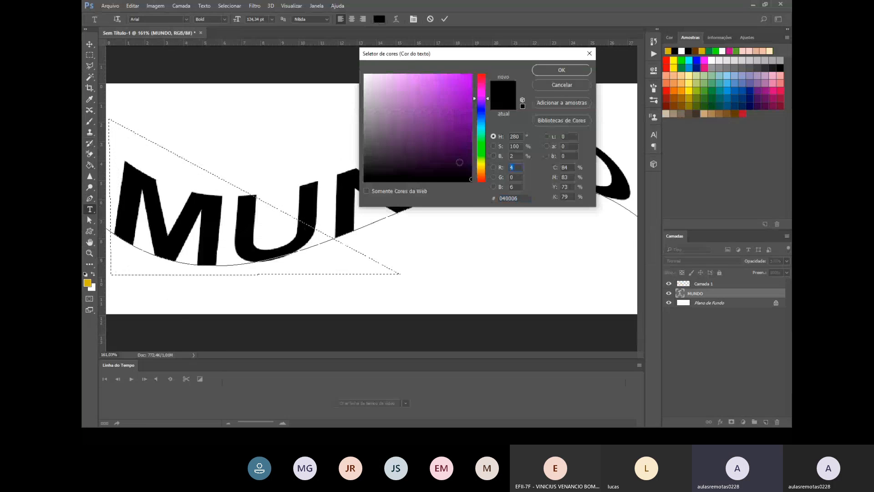
text(2)
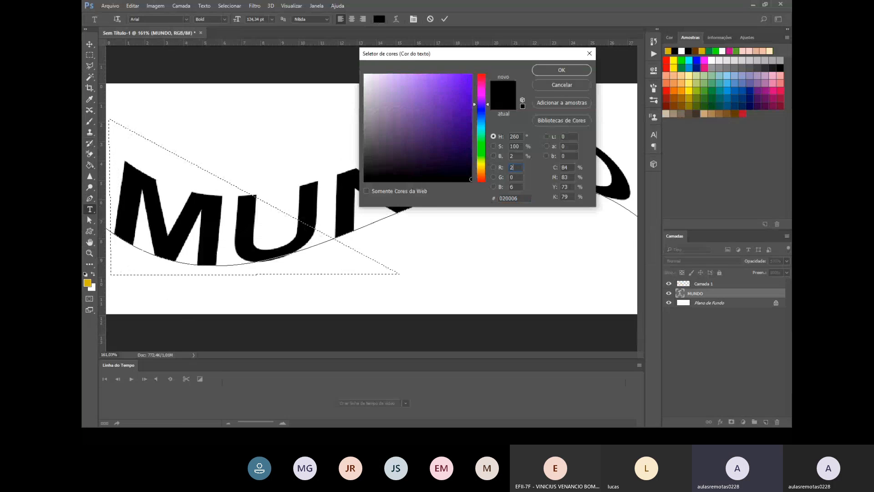
text(03)
key(Tab)
text(182)
key(Tab)
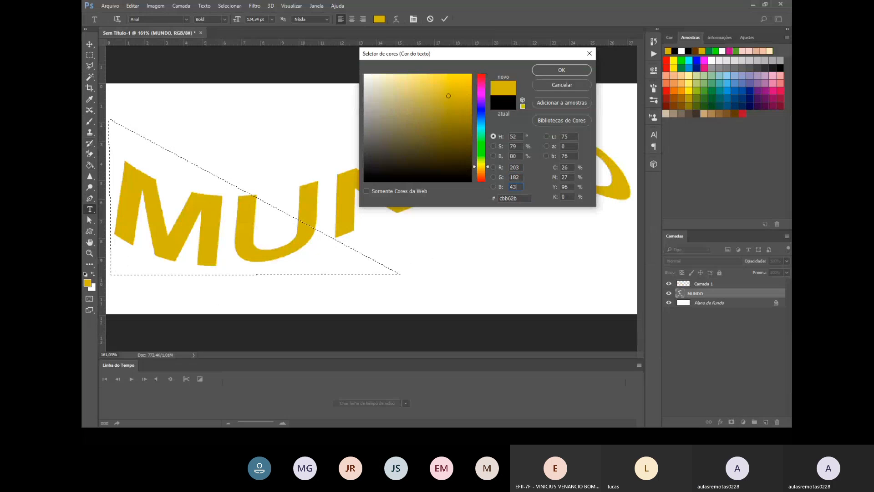
key(Return)
click(454, 154)
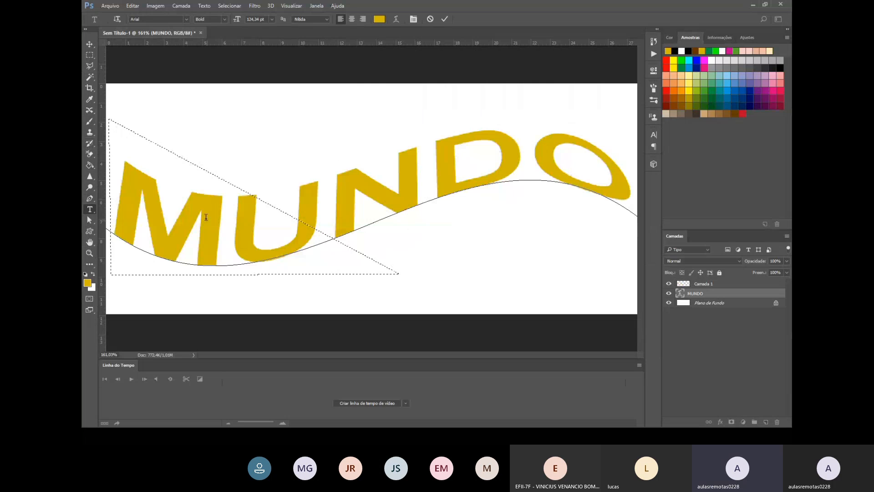
Make Camada 1 the active layer and set the foreground color to the brown RGB 91, 56, 5.
click(703, 284)
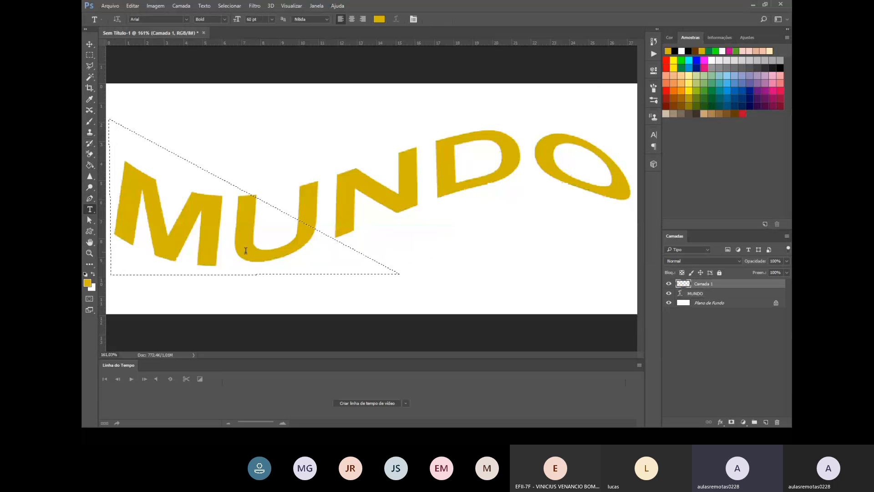
click(90, 165)
click(87, 283)
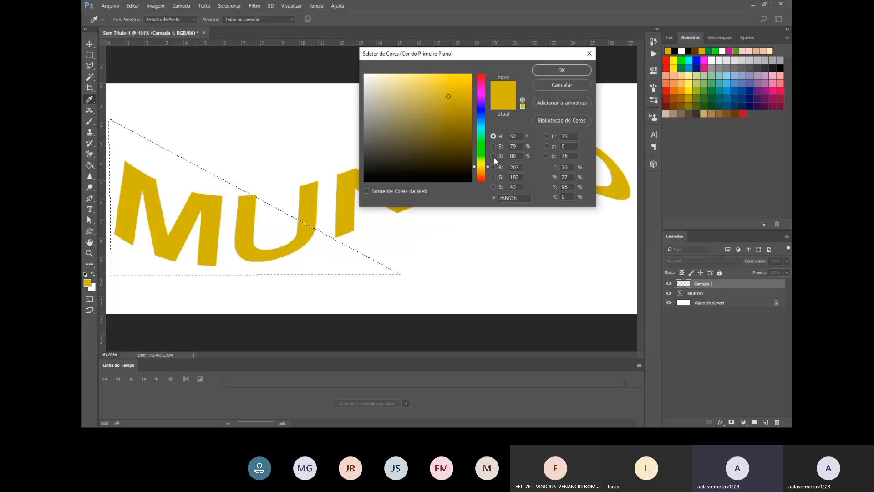
click(517, 167)
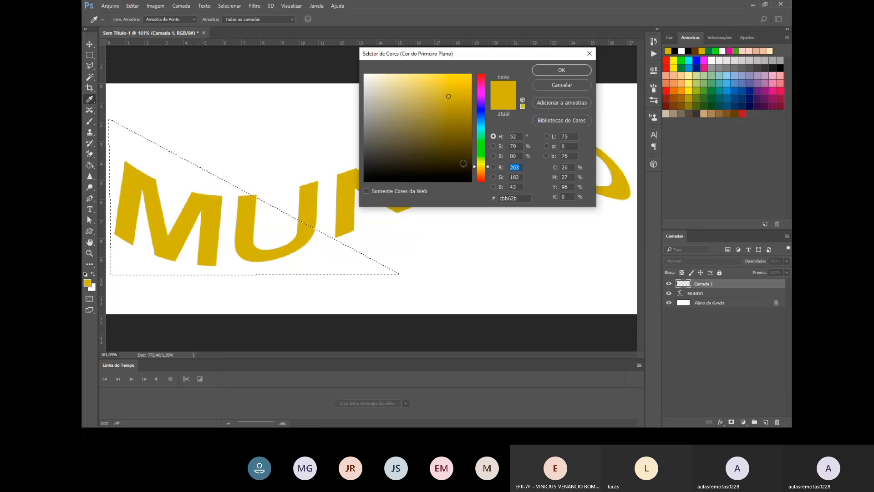
text(91)
key(Tab)
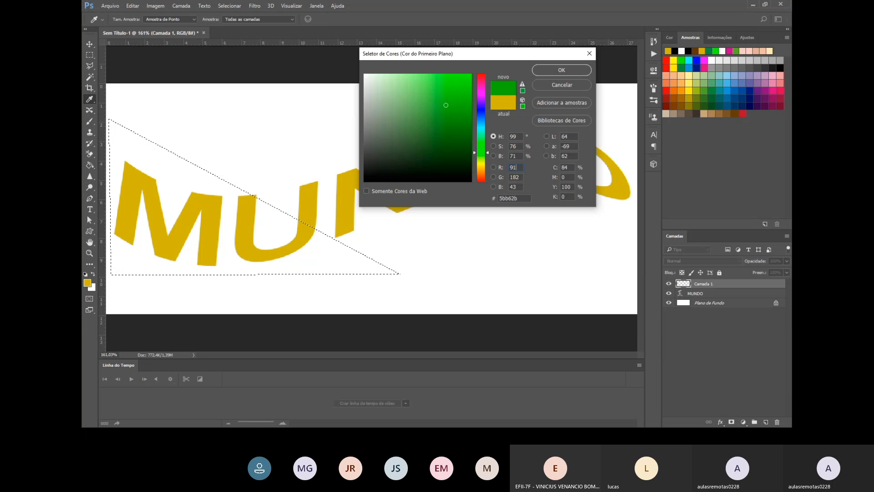
text(56)
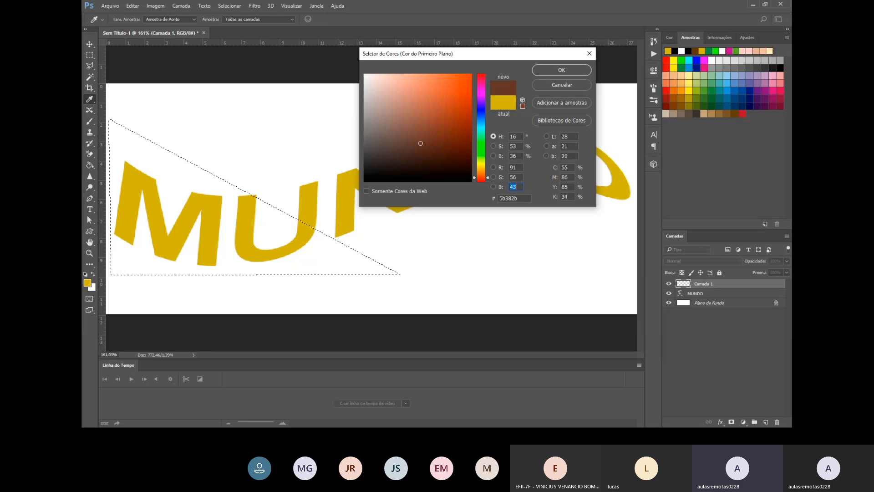
key(Tab)
text(5)
key(Return)
Fill the triangular selection on Camada 1 with brown using the Paint Bucket, set the layer's blend mode to Sobrepor, and deselect.
key(g)
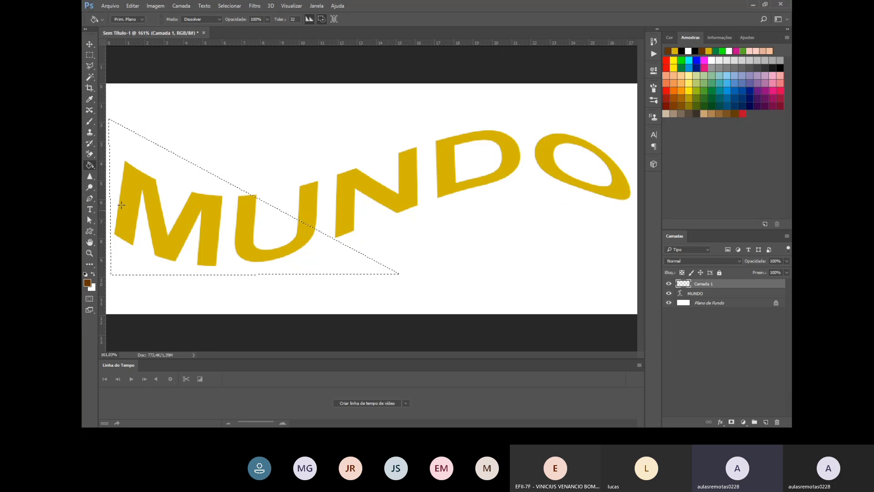
click(164, 185)
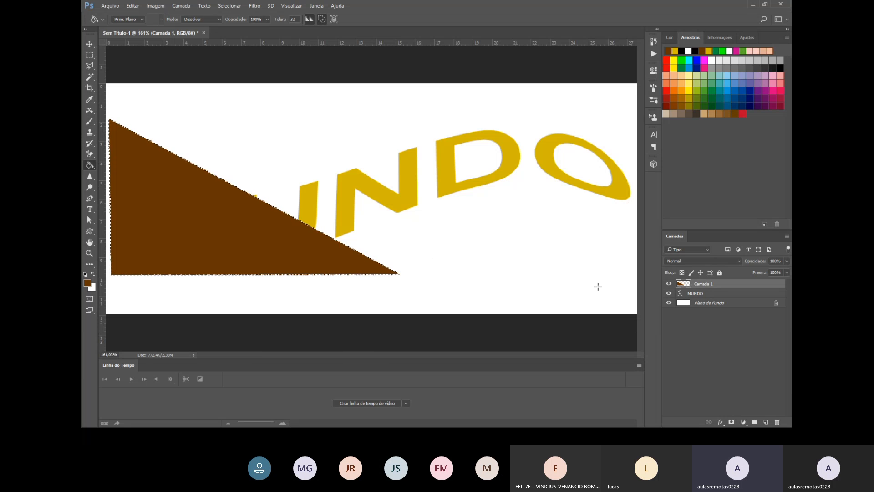
click(738, 262)
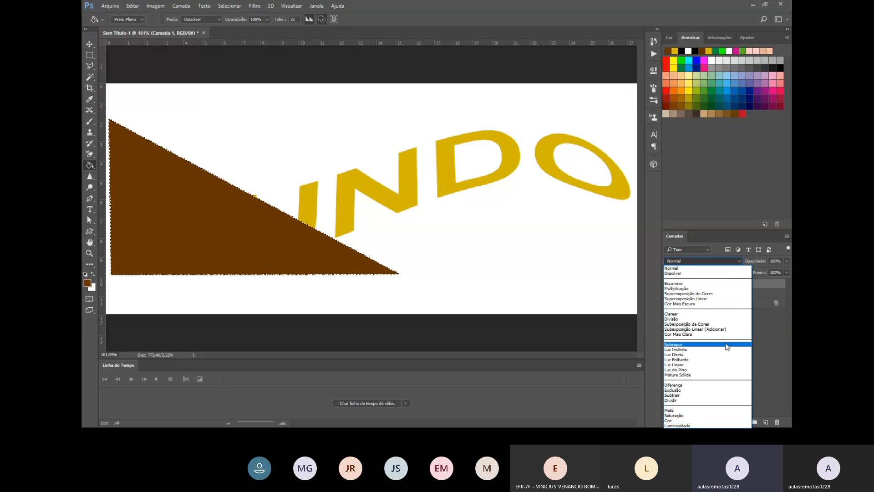
click(727, 344)
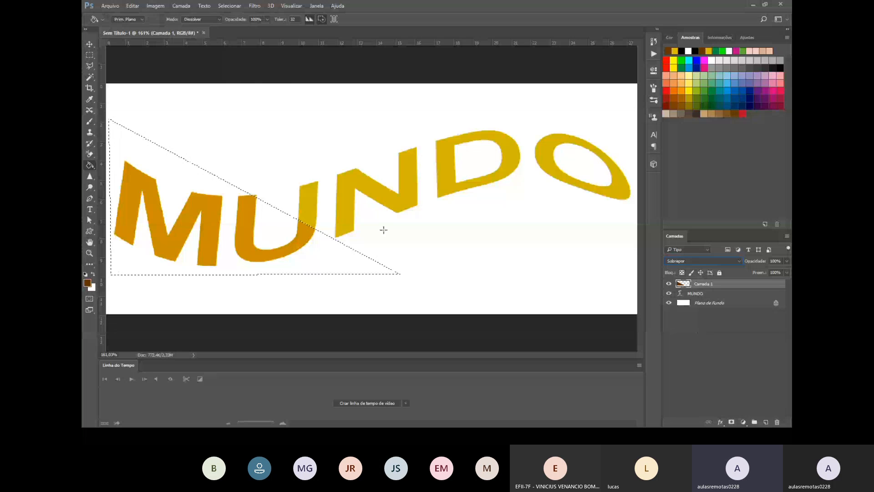
key(ctrl+d)
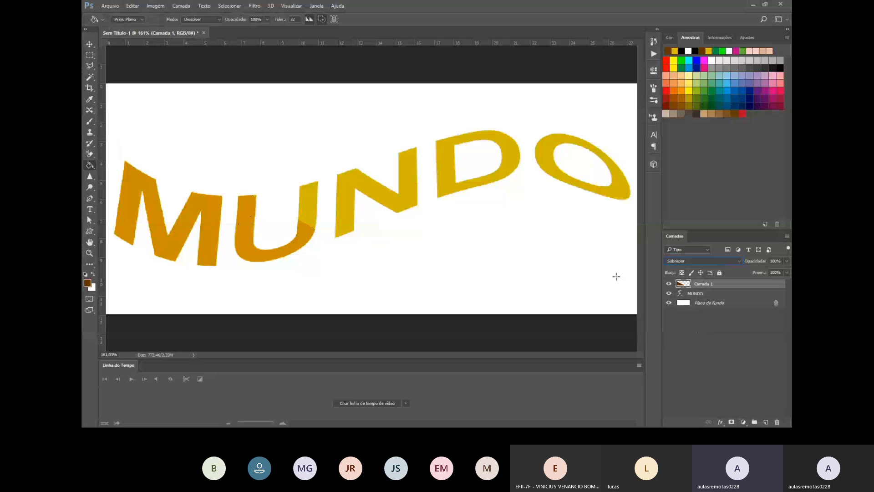
Add a new layer above Camada 1 and draw a triangular Polygonal Lasso selection over the letters D and O.
click(766, 422)
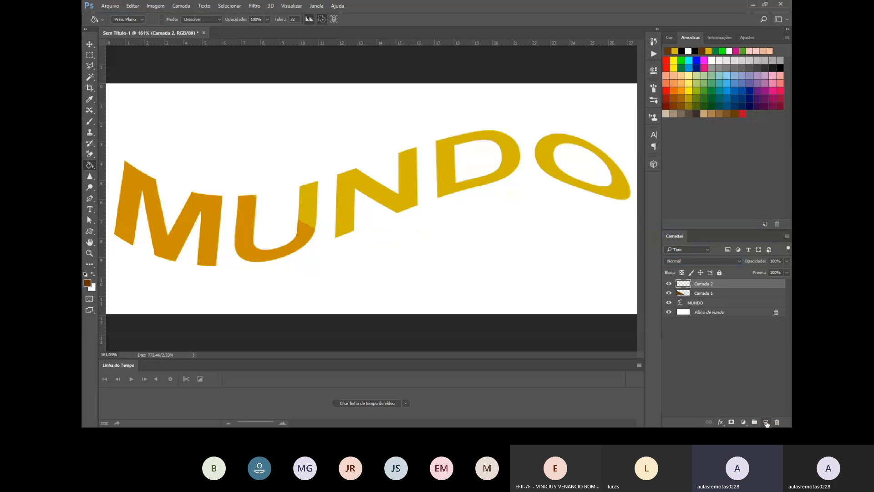
click(90, 66)
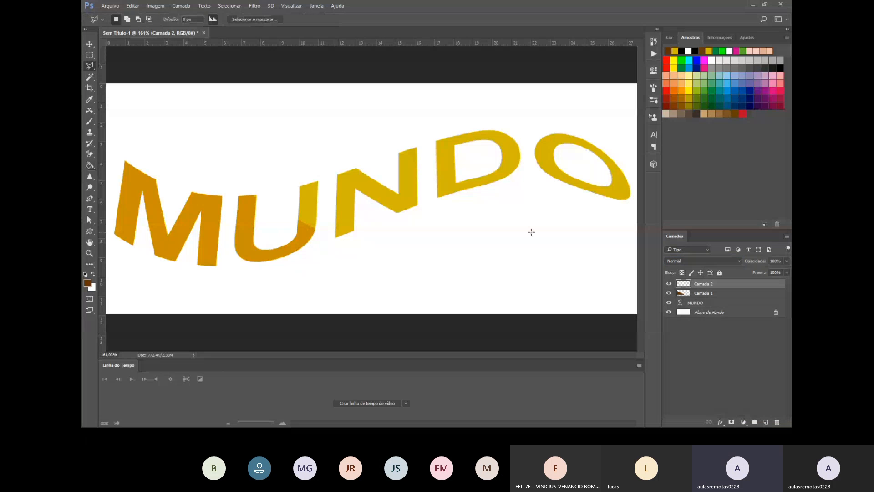
click(631, 222)
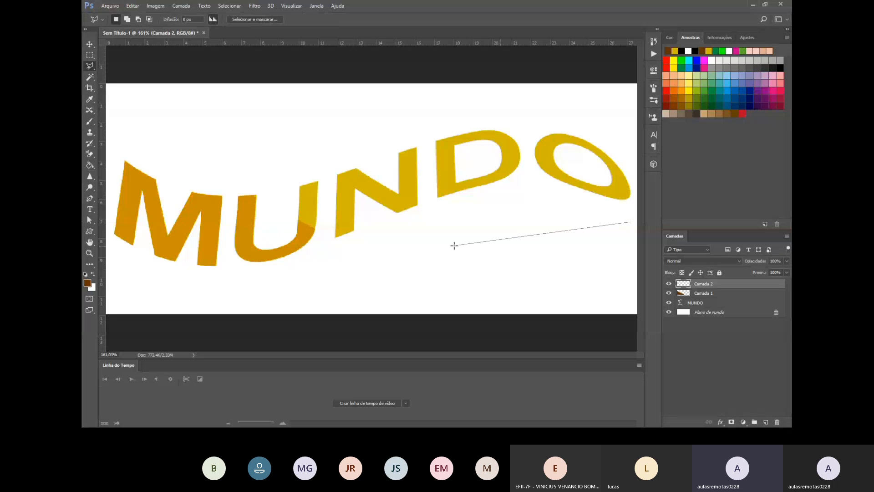
click(419, 222)
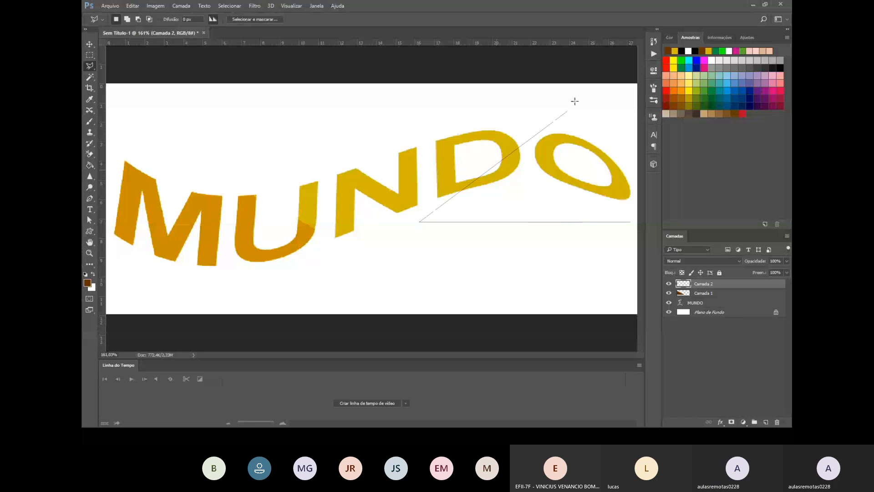
click(630, 92)
double_click(630, 222)
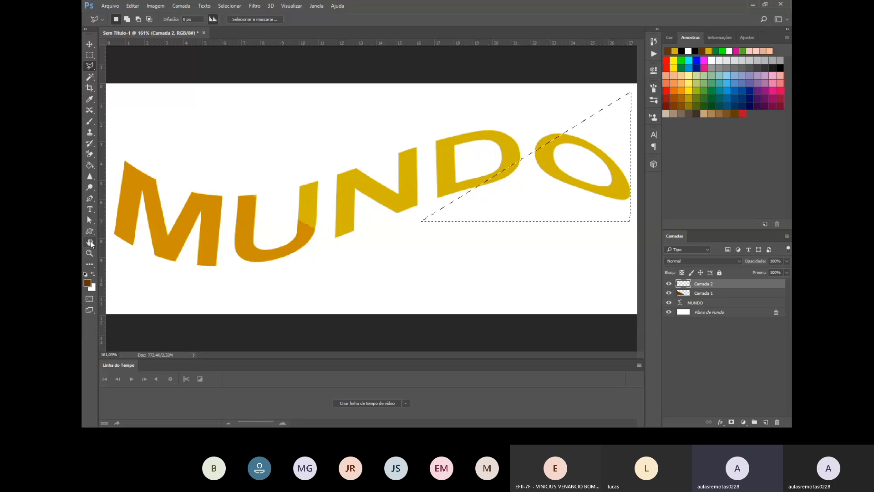
Fill the triangle over D and O with brown on Camada 2, set that layer's blend mode to Sobrepor, and deselect.
click(90, 165)
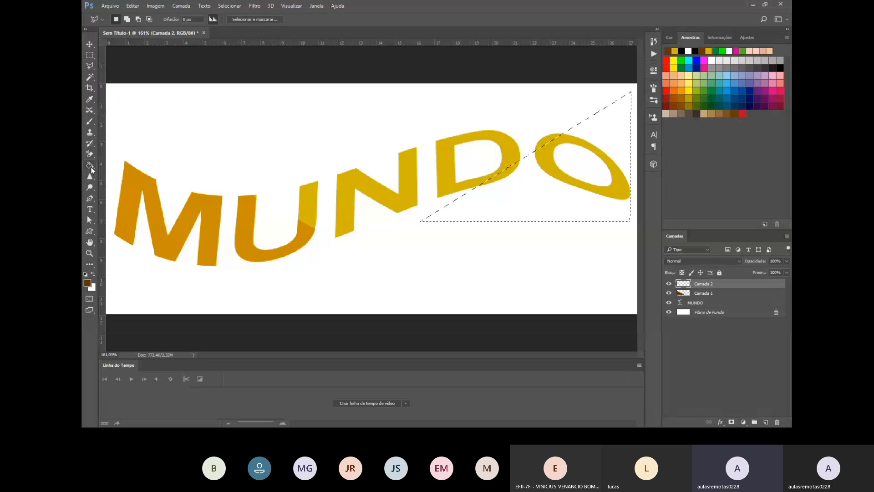
click(575, 163)
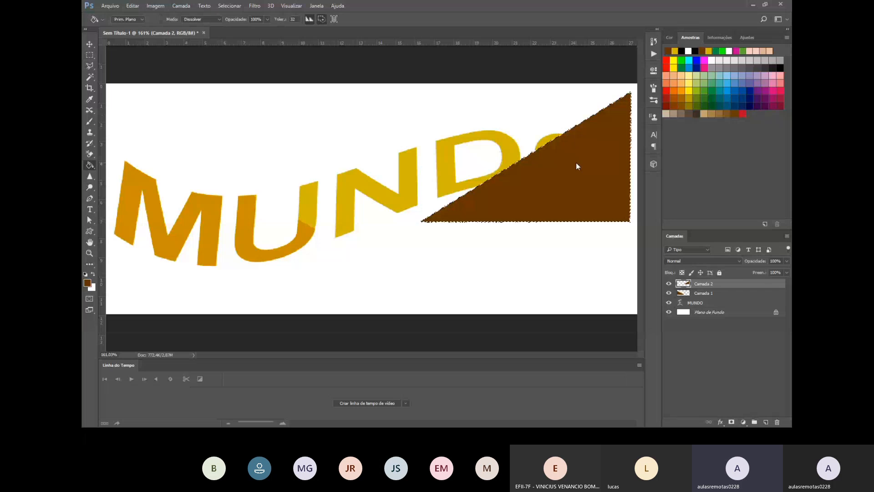
click(738, 261)
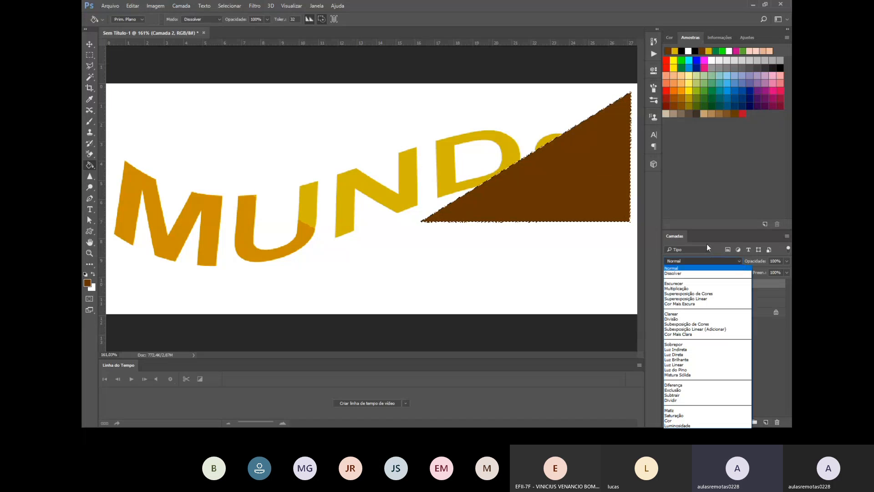
click(683, 344)
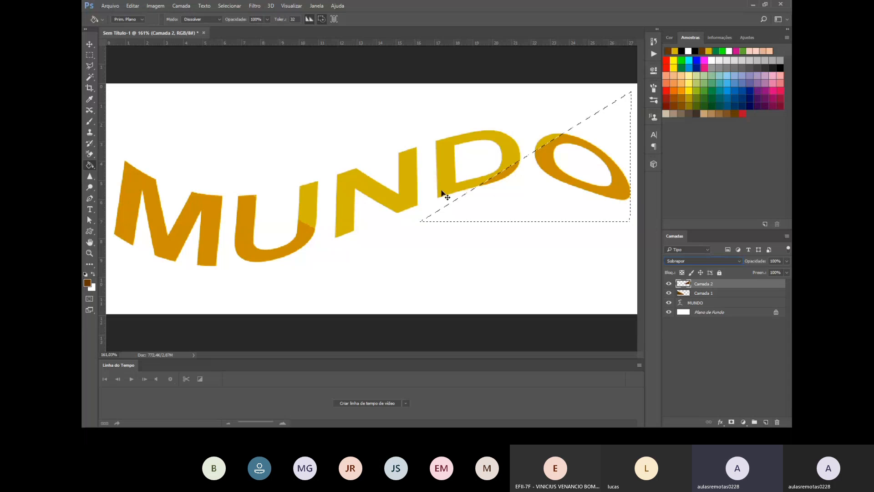
key(ctrl+d)
key(ctrl+minus)
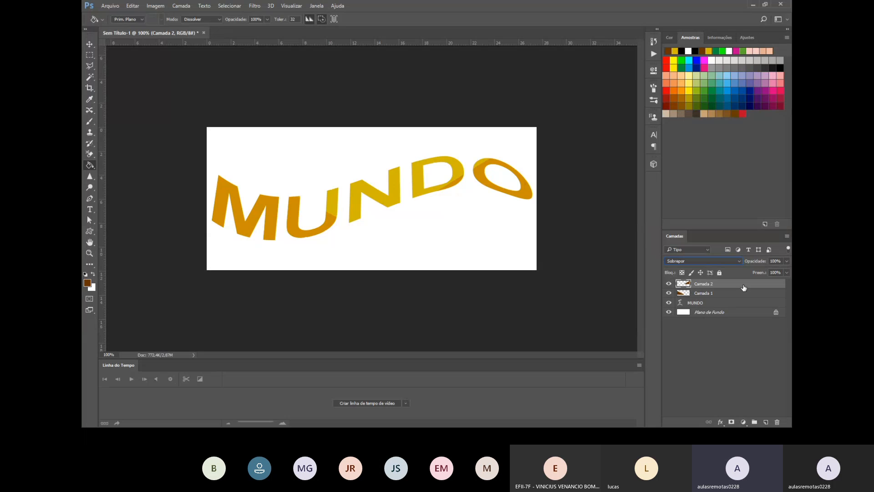
Rasterize the MUNDO text and merge it with the two triangle layers, Camada 1 and Camada 2.
shift+click(732, 293)
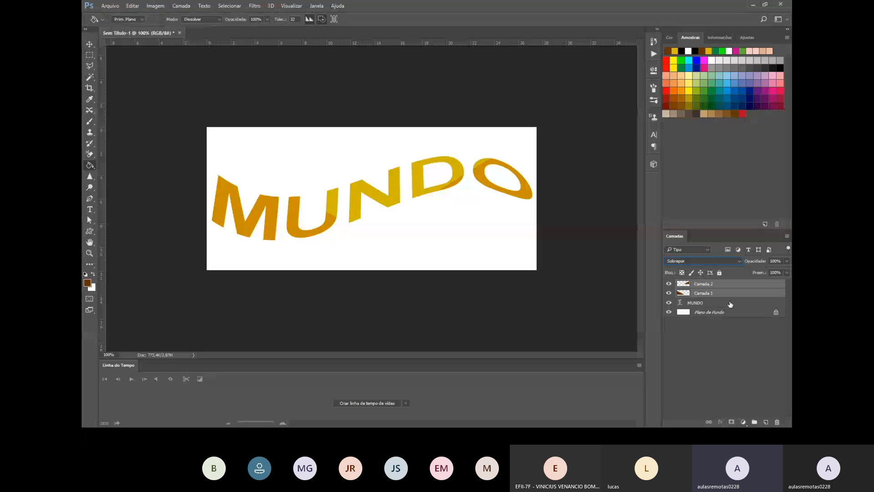
shift+click(730, 302)
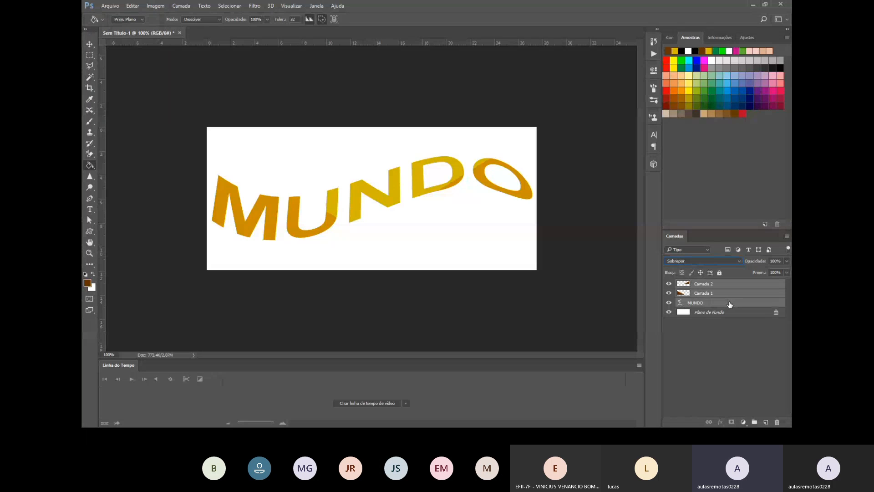
right_click(728, 303)
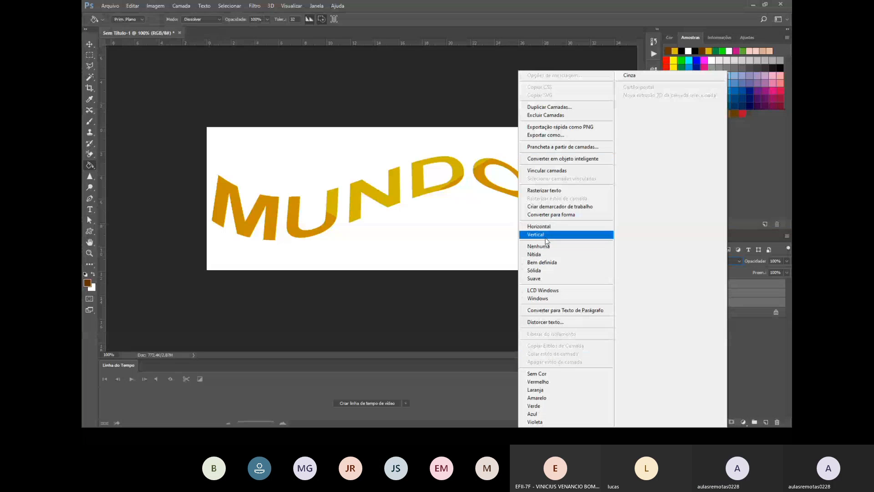
click(546, 190)
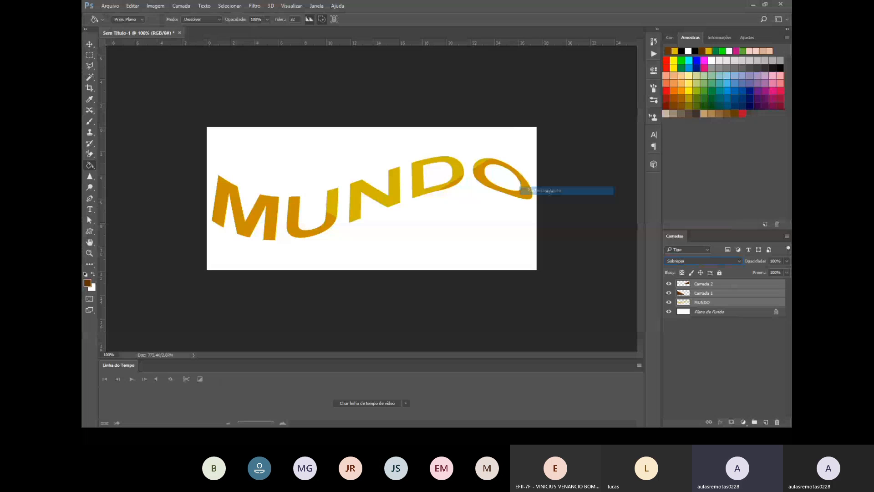
right_click(714, 283)
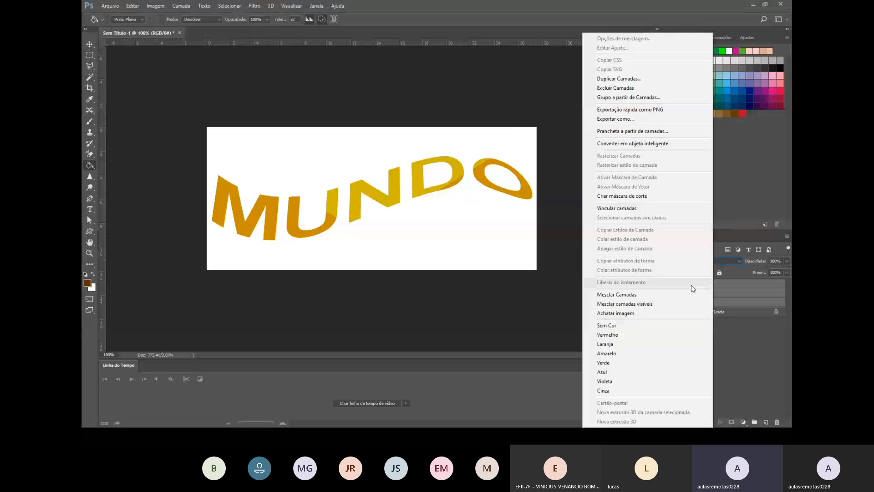
click(640, 294)
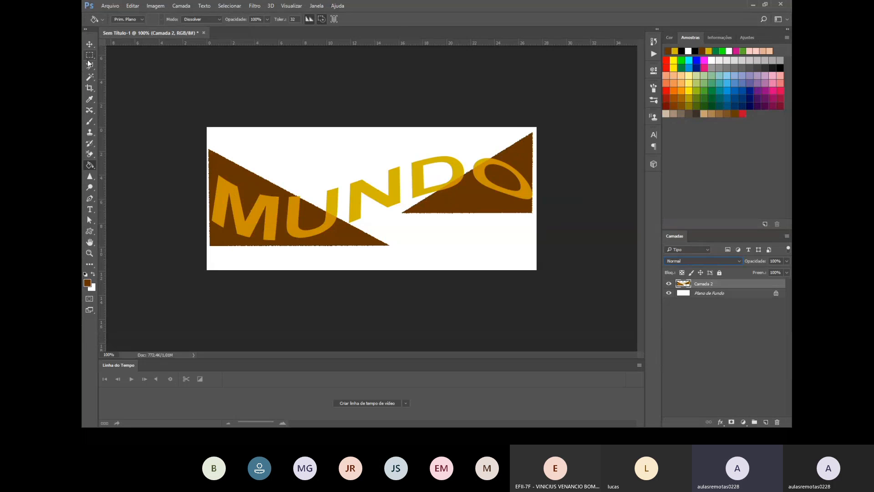
Delete the brown areas around and inside the MUNDO letters on the merged layer using the Magic Wand, and clear the selection.
click(87, 78)
click(253, 183)
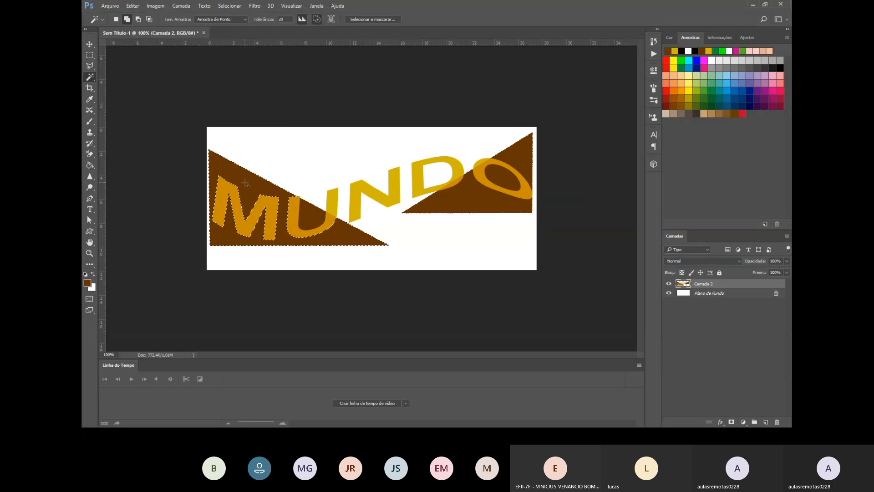
key(Delete)
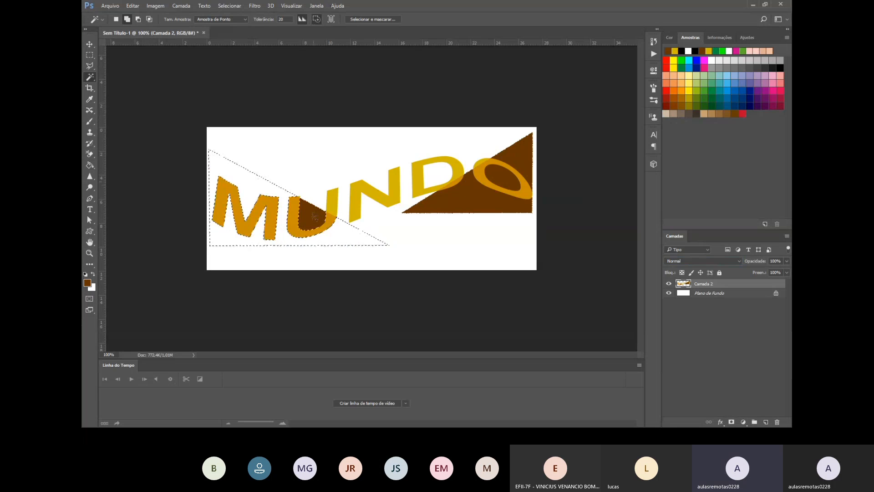
click(447, 202)
key(Delete)
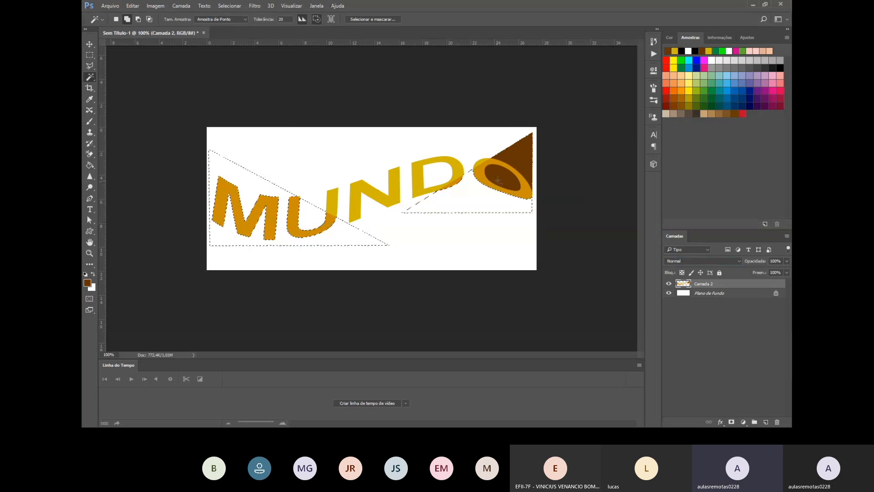
click(498, 181)
key(Delete)
click(517, 148)
key(Delete)
click(433, 128)
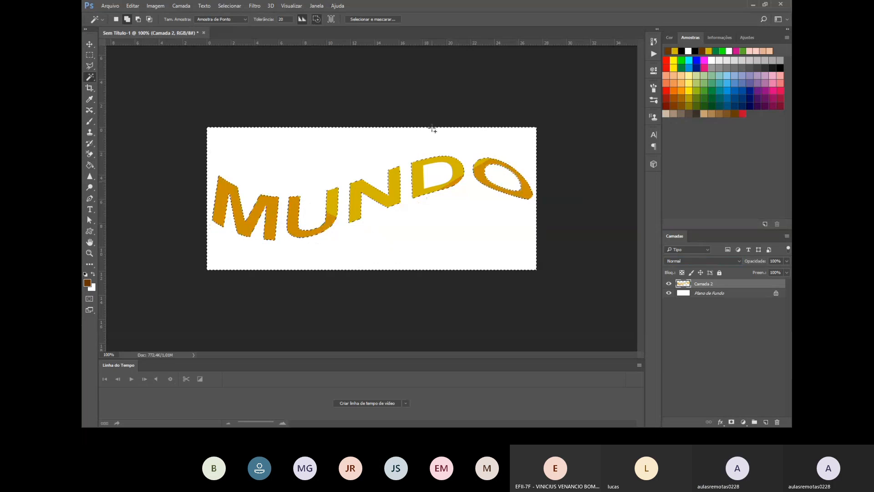
key(ctrl+d)
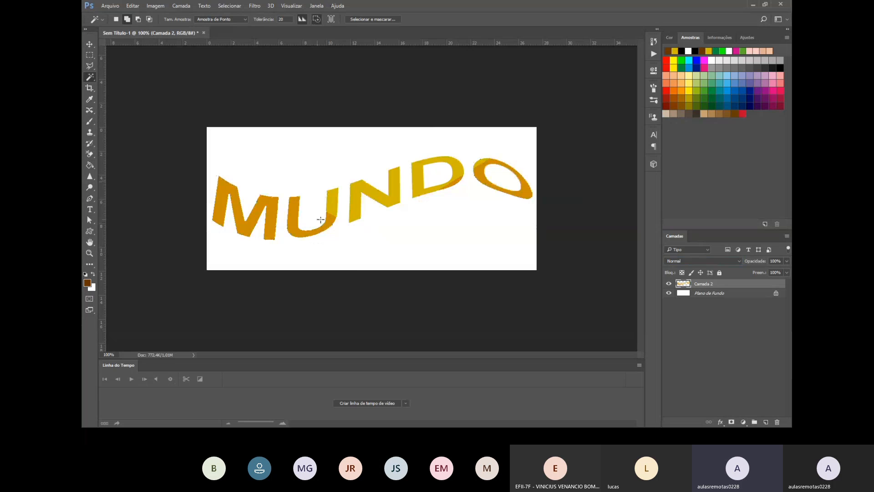
Undo the brown-area deletions, the layer merge and the text rasterization to restore the separate MUNDO, Camada 1 and Camada 2 layers.
key(ctrl+alt+z)
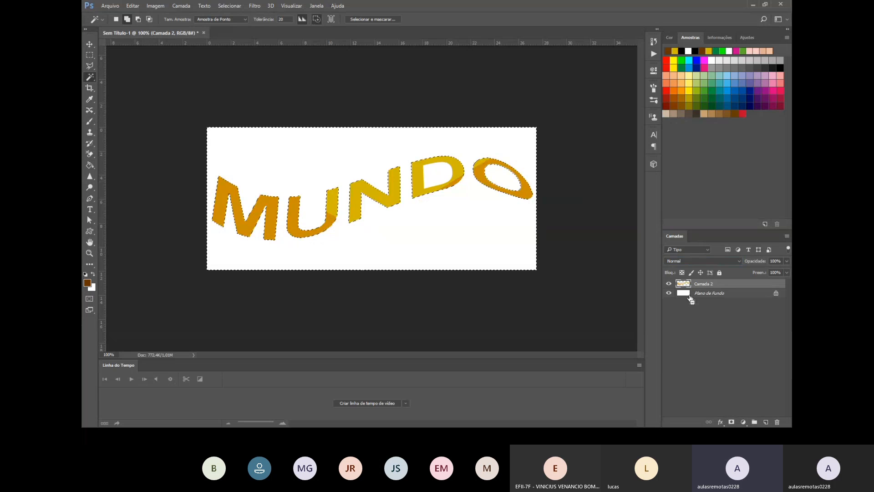
key(ctrl+alt+z)
key(ctrl+alt+z)
key(ctrl+shift+z)
key(ctrl+shift+z)
key(ctrl+shift+z)
key(ctrl+shift+z)
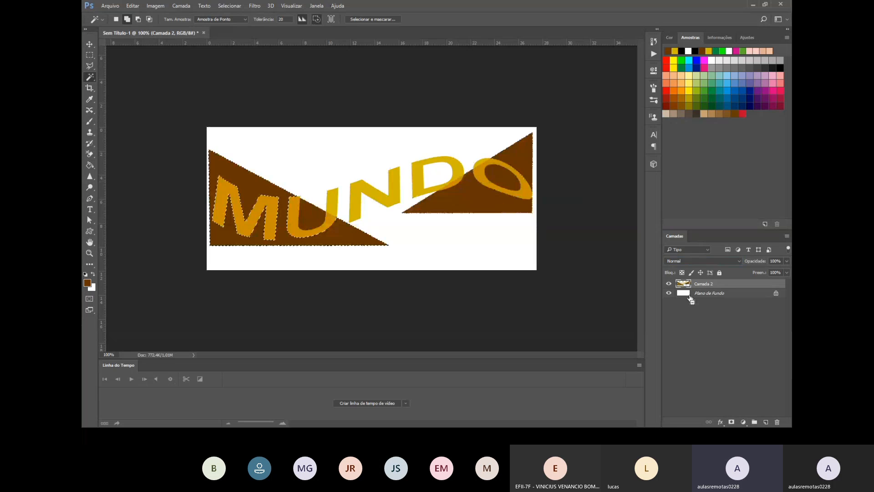
key(ctrl+alt+z)
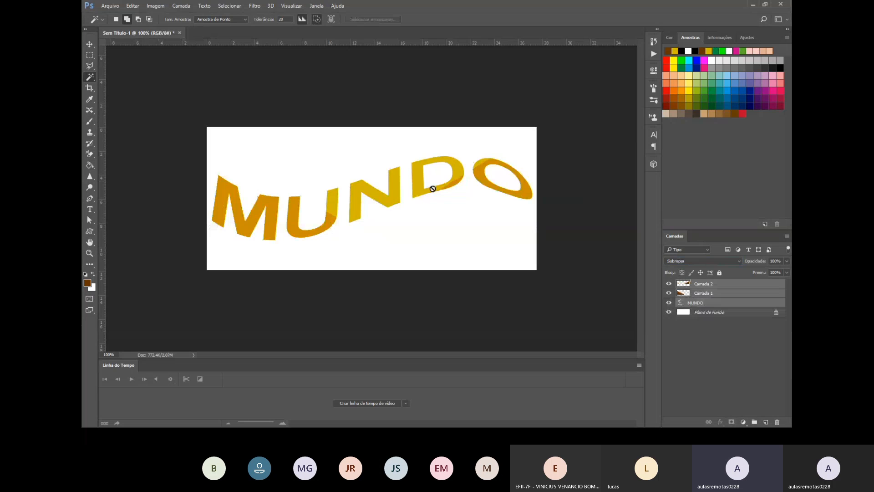
Create a new landscape A4 document, 297 x 210 mm at 300 pixels per inch in RGB.
click(89, 44)
click(104, 7)
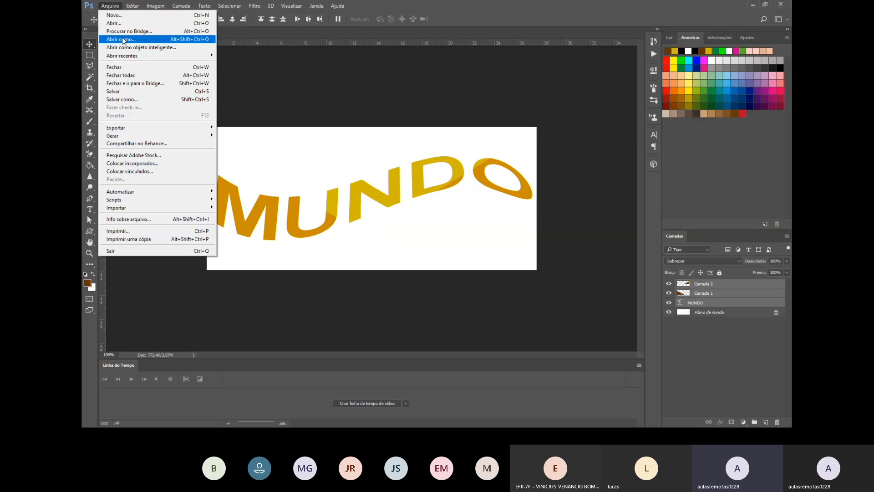
click(129, 15)
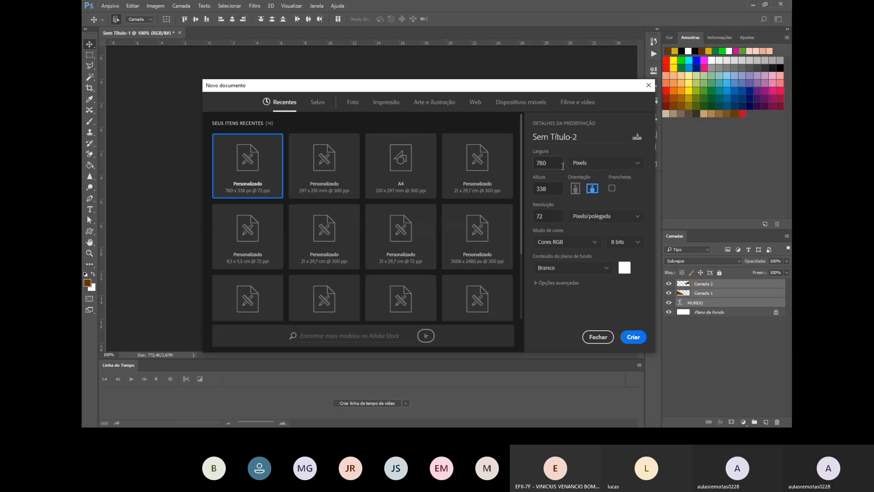
click(410, 180)
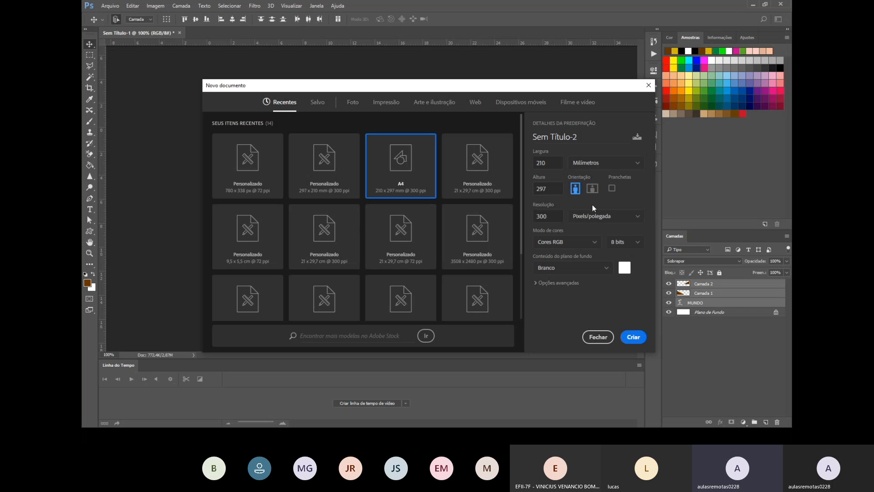
click(592, 188)
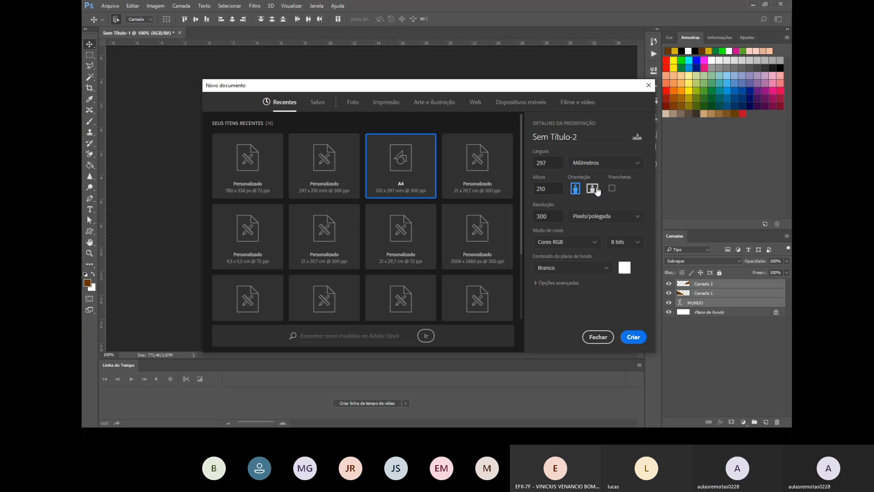
click(633, 337)
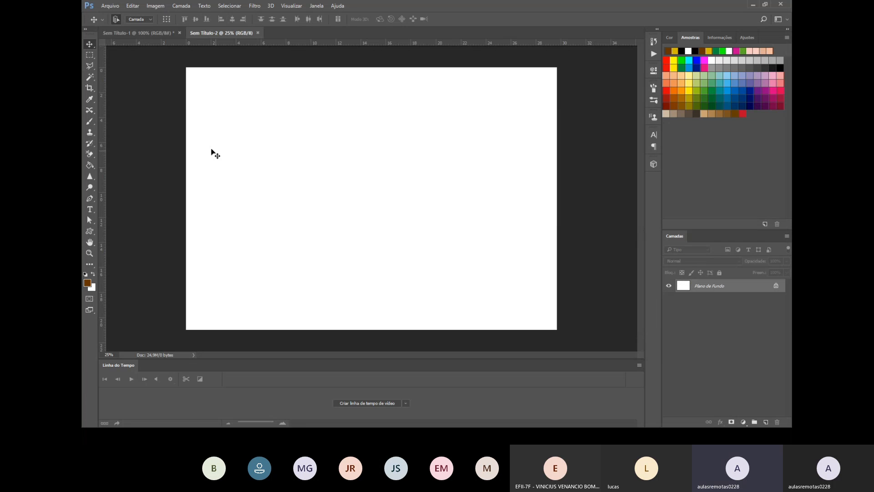
Add the text "Microcamp" in brown 60 pt Arial Bold and move it to the canvas's upper-left corner area.
click(89, 209)
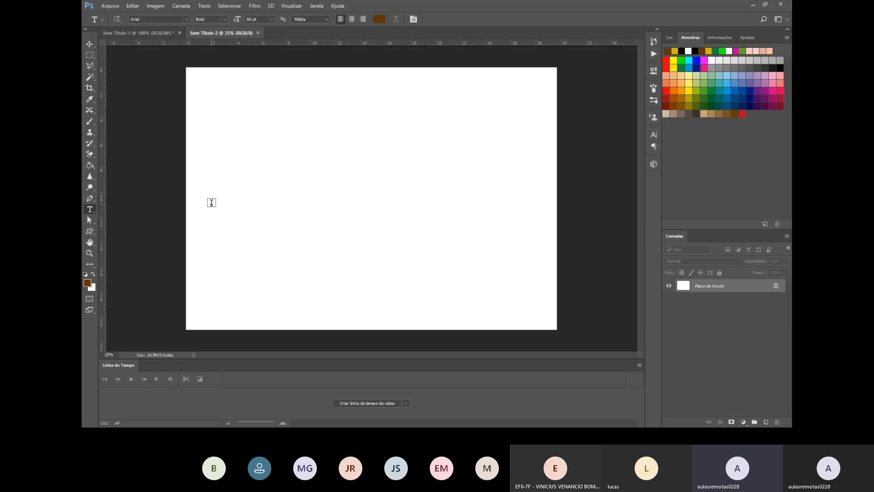
click(211, 202)
text(m)
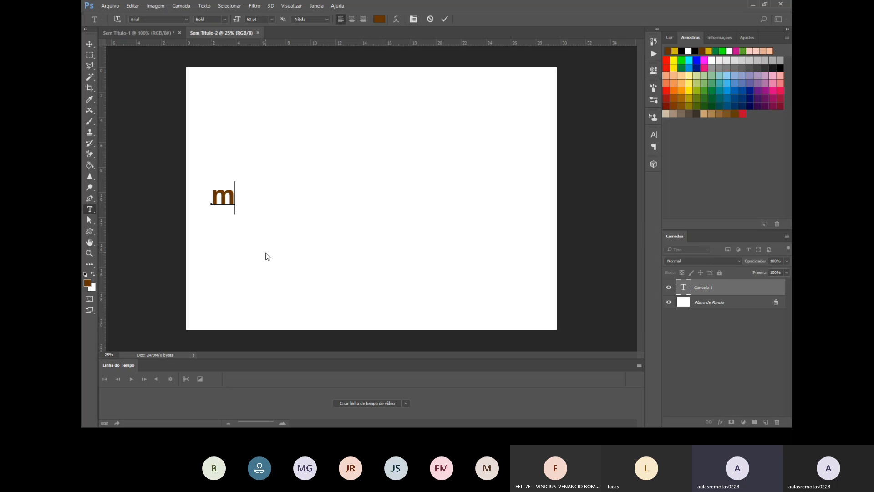
text(i)
key(BackSpace)
key(BackSpace)
text(Mi)
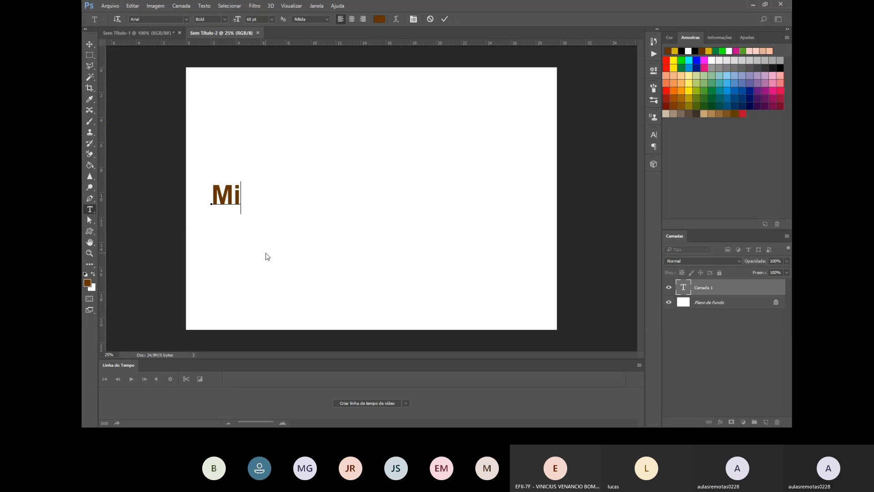
text(crocamp)
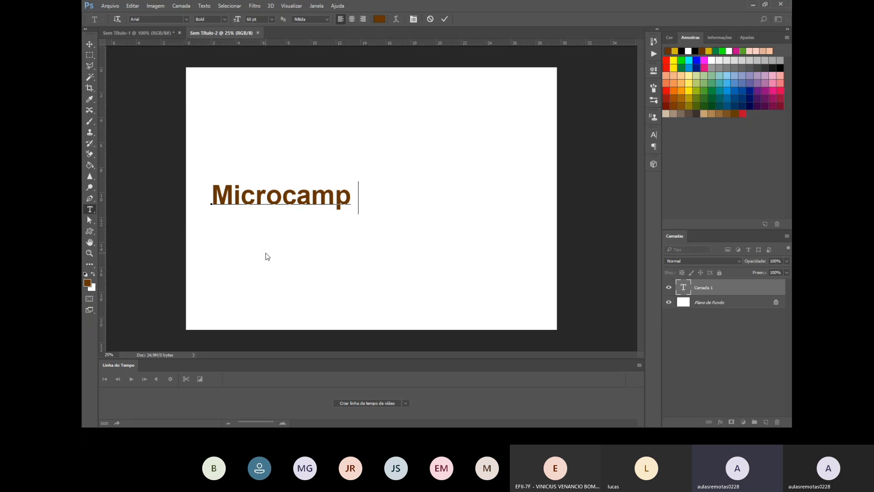
click(193, 101)
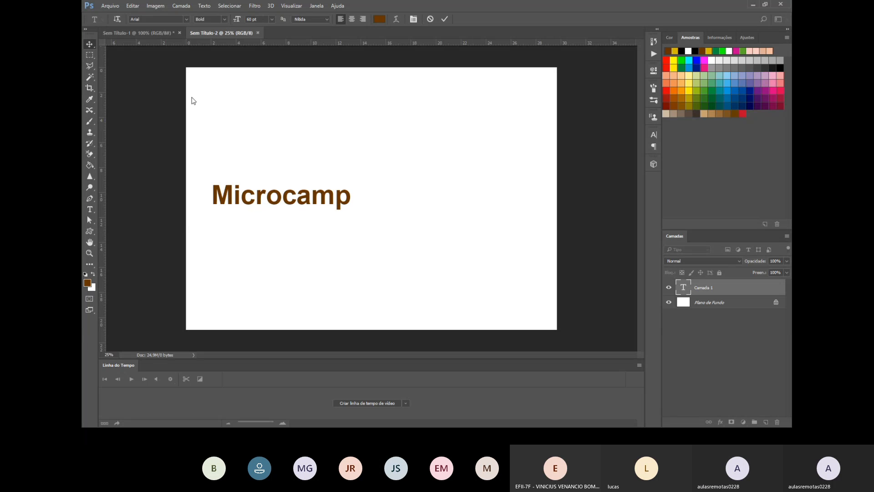
drag(316, 200, 296, 104)
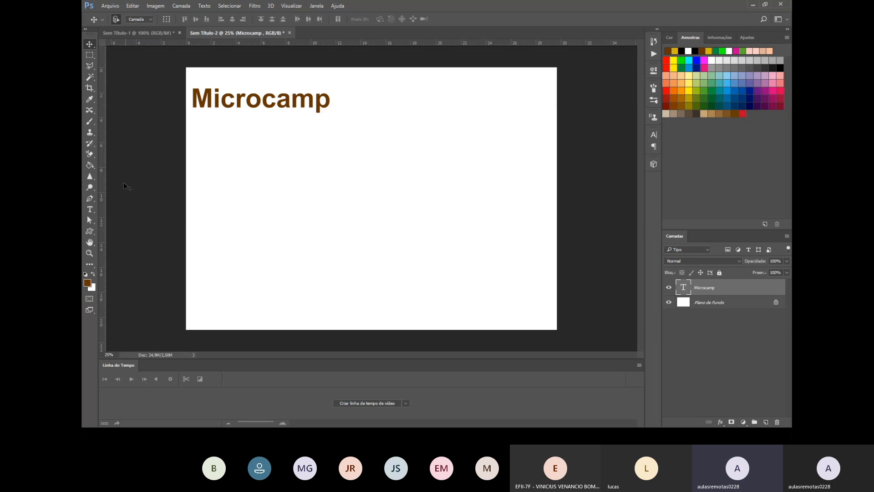
click(90, 209)
click(327, 97)
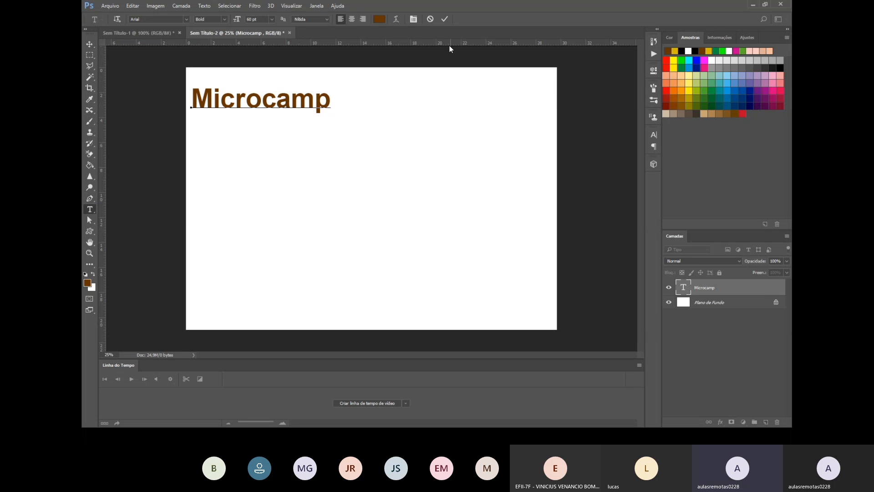
click(445, 20)
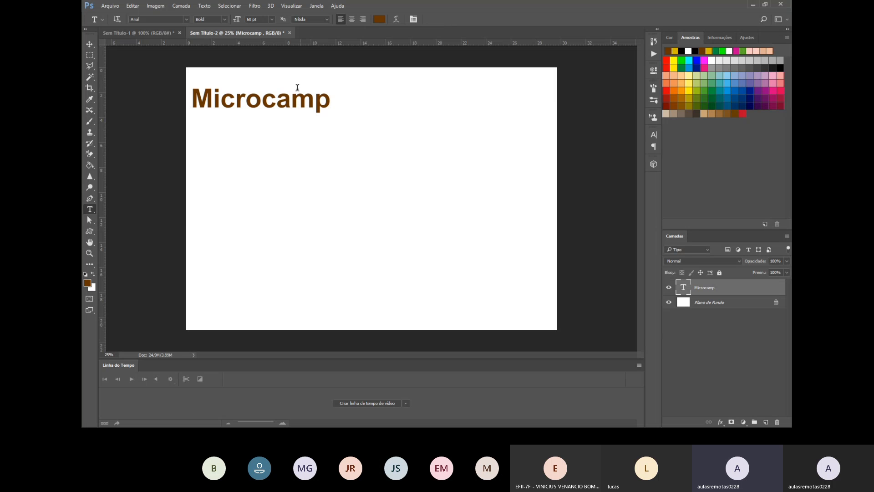
Move the Microcamp text against the canvas's left edge and scale it to about 263% so the word spans the canvas width.
click(89, 44)
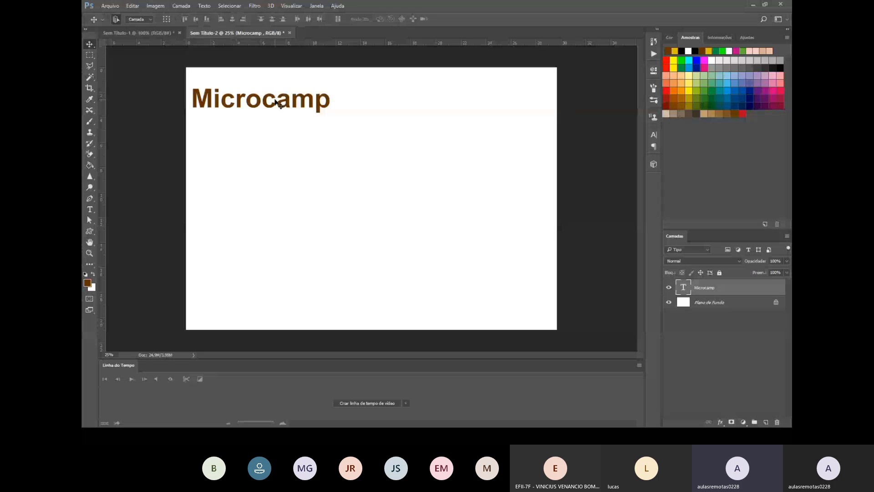
key(ctrl+t)
drag(297, 101, 290, 89)
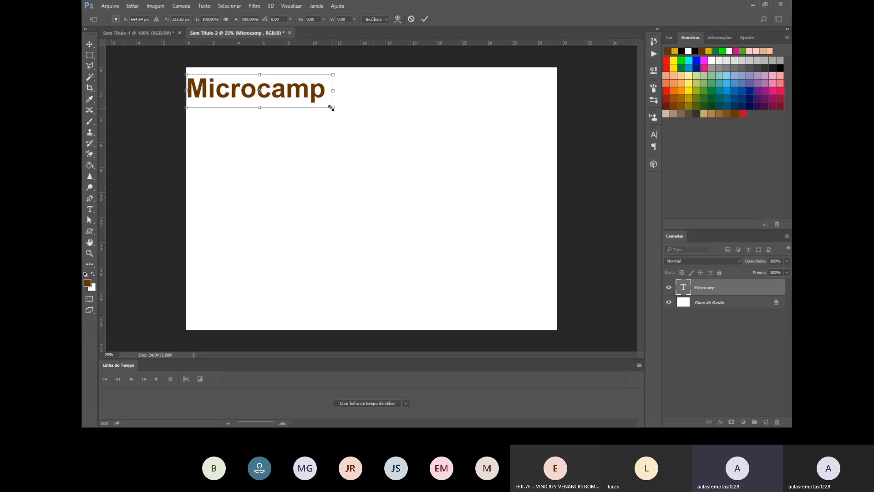
drag(331, 108, 555, 227)
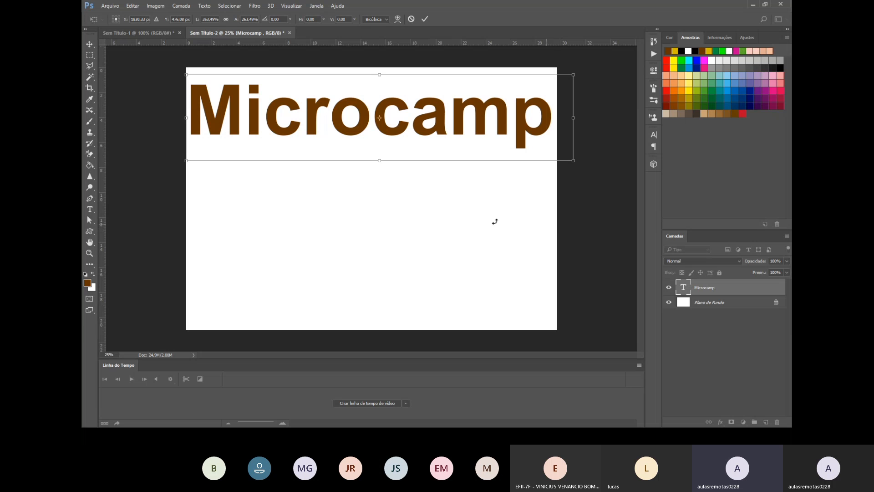
key(Return)
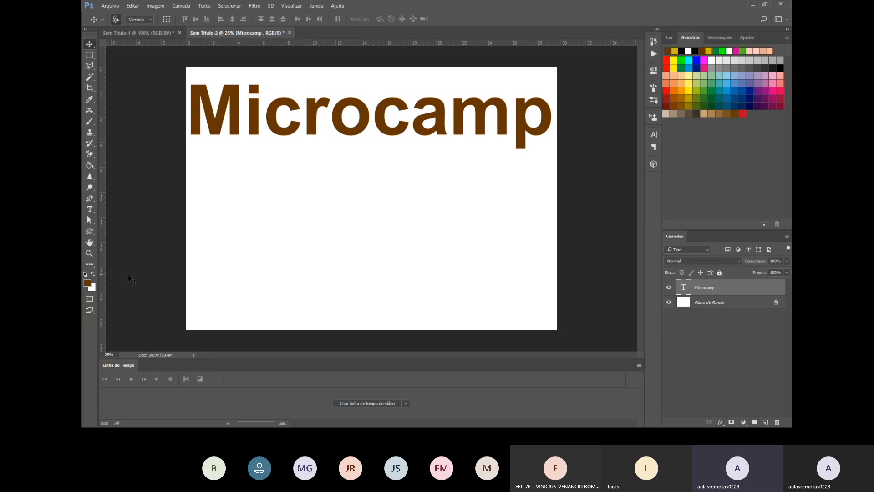
Change the color of the whole Microcamp text to dark green.
click(90, 209)
drag(188, 114, 622, 140)
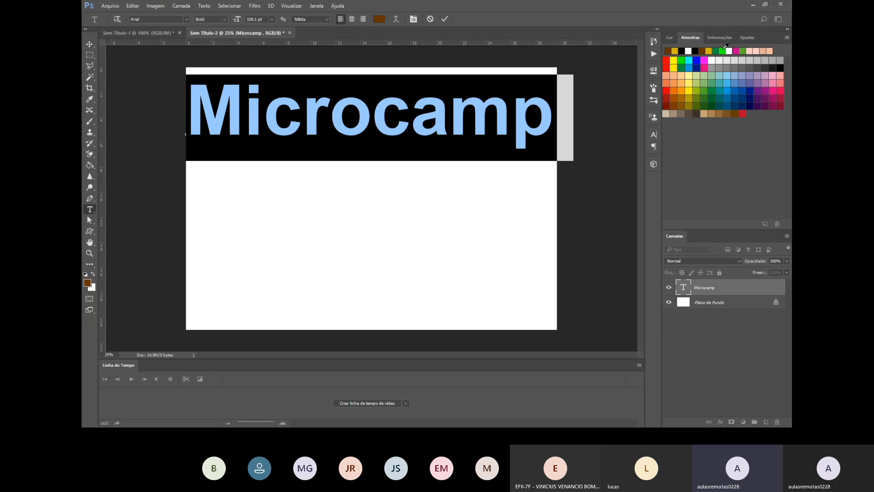
click(717, 51)
click(602, 180)
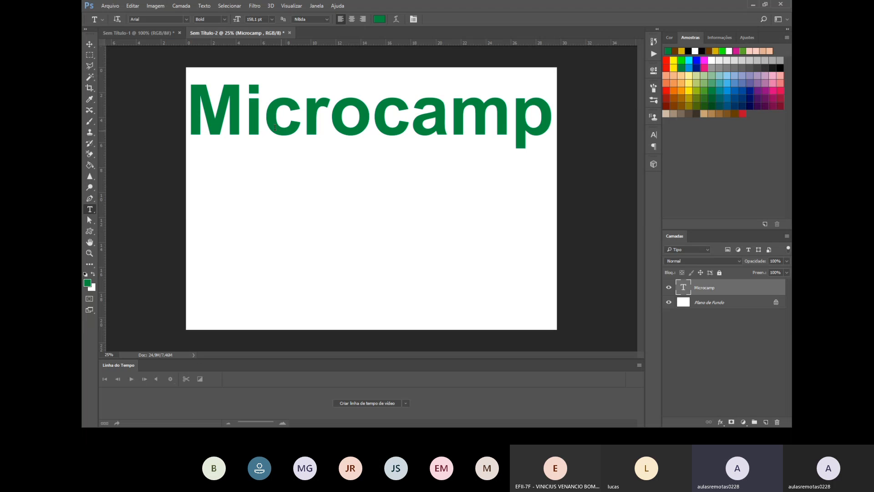
Change the color of the whole Microcamp text to dark purple.
drag(187, 109, 564, 114)
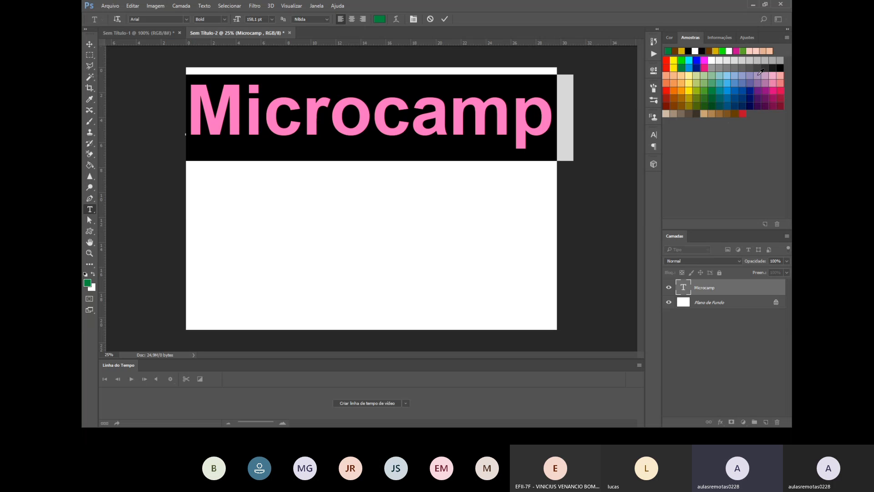
click(769, 92)
click(640, 172)
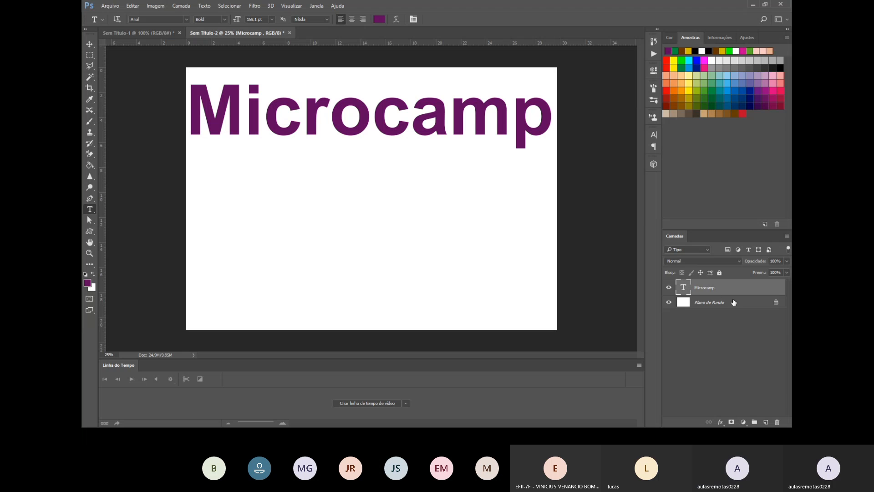
Add a new layer above the text and make a rectangular selection over the upper half of the word Microcamp.
click(766, 423)
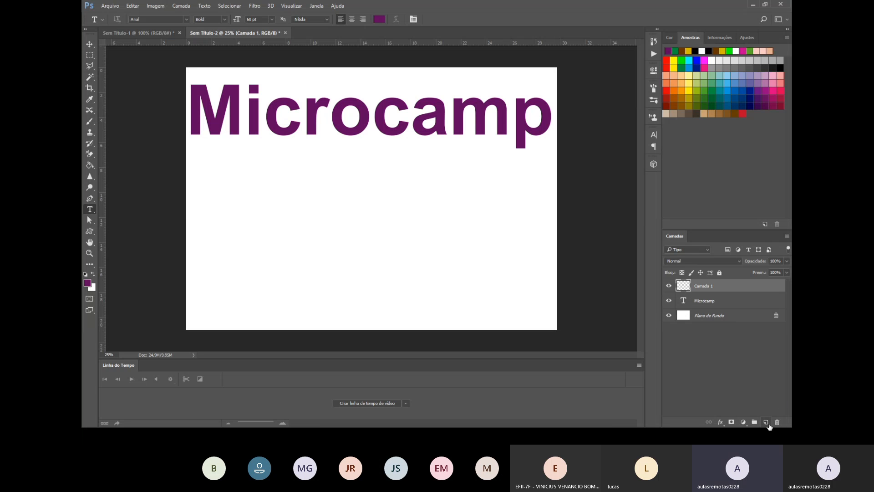
click(91, 55)
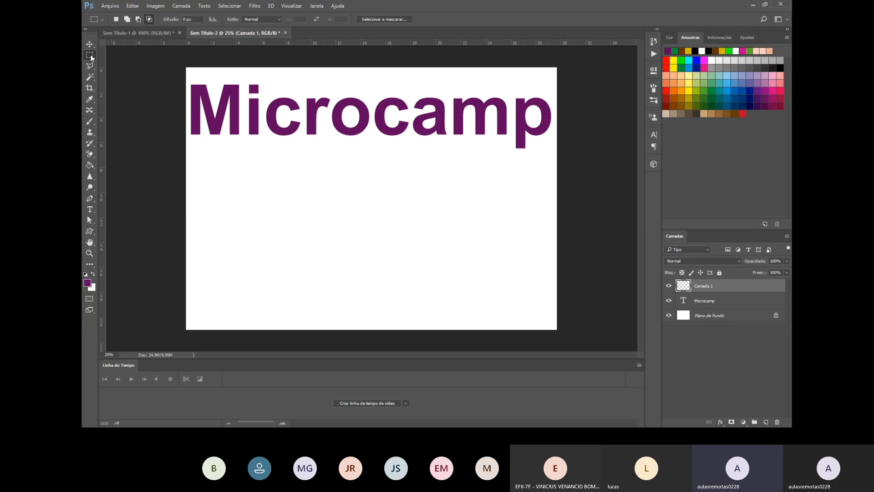
drag(188, 80, 555, 114)
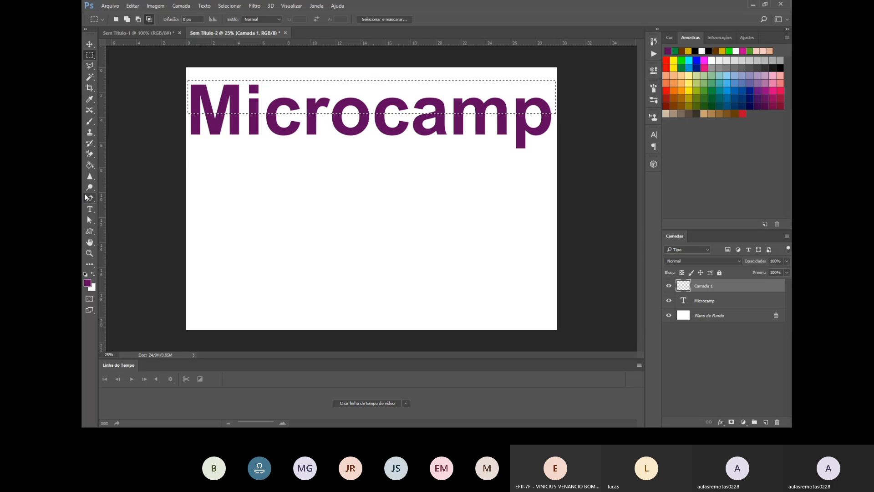
Fill the rectangular selection on Camada 1 with dark green using the Paint Bucket.
click(90, 167)
click(247, 103)
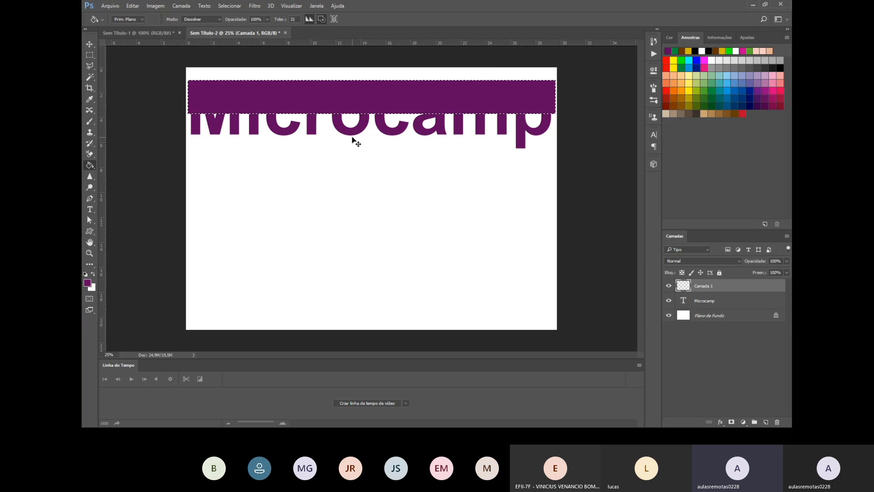
key(ctrl+z)
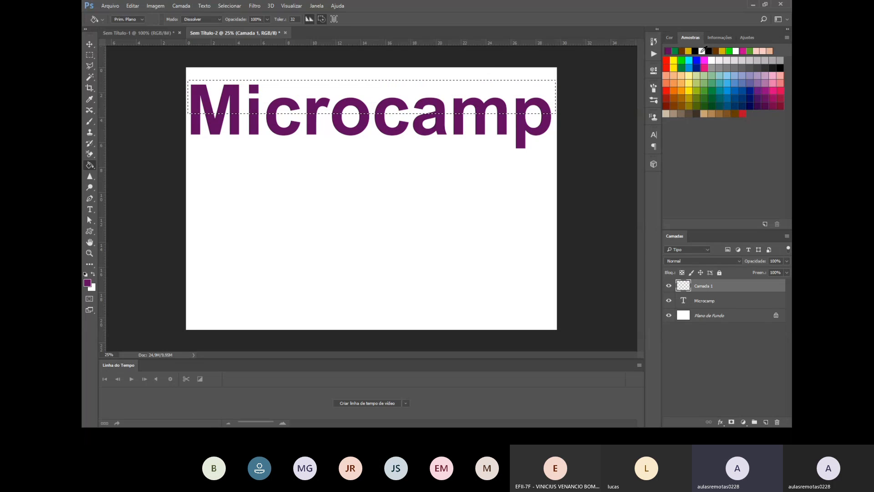
click(675, 51)
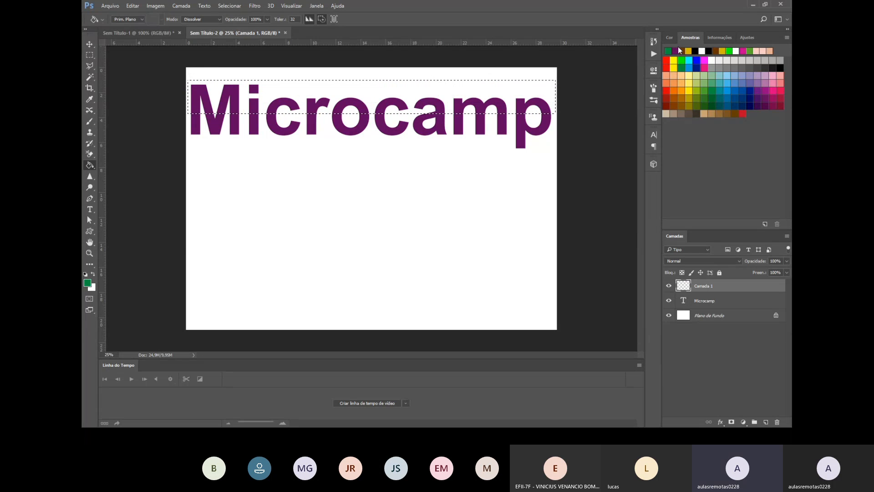
click(394, 92)
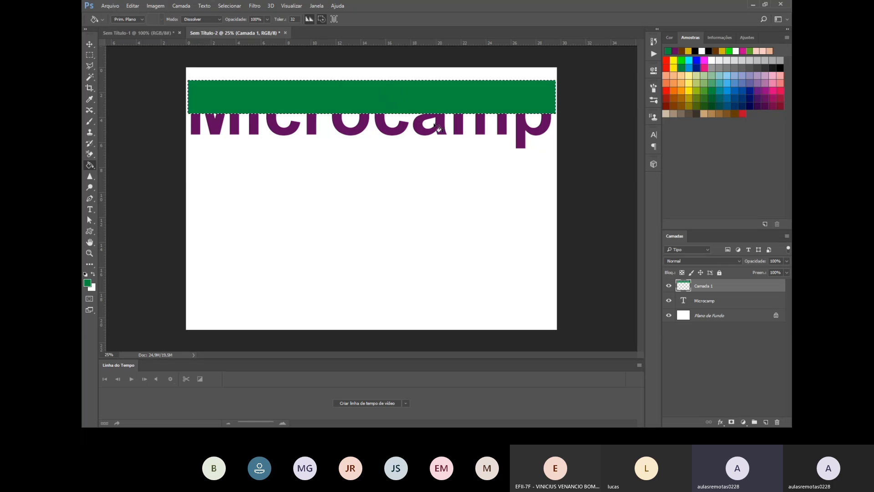
Try the Sobrepor blend mode on the green strip layer, Camada 1, and undo the blend mode change.
click(740, 261)
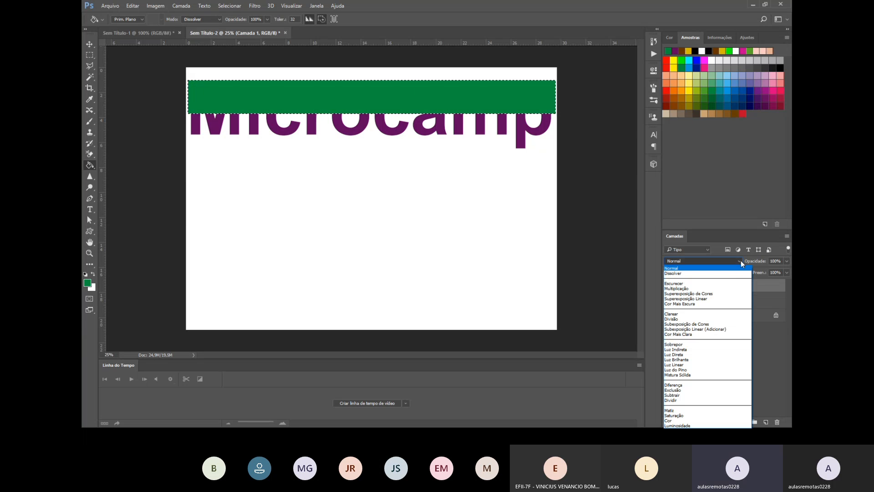
click(708, 345)
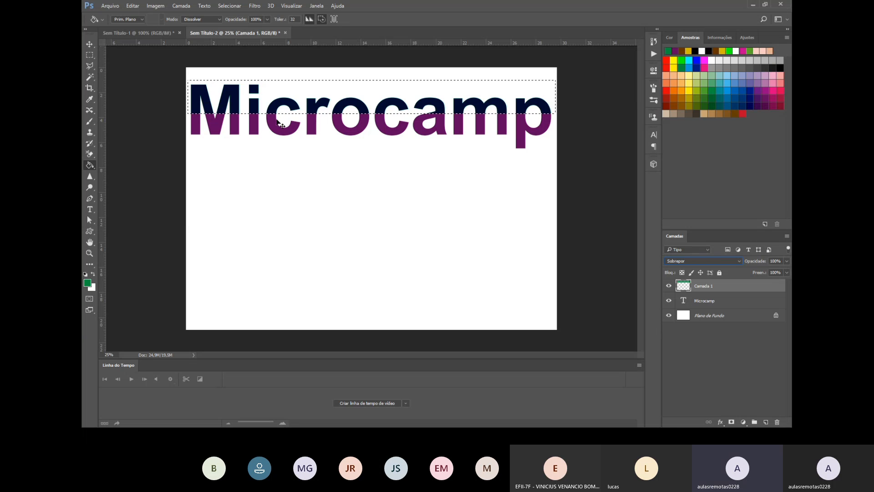
click(89, 45)
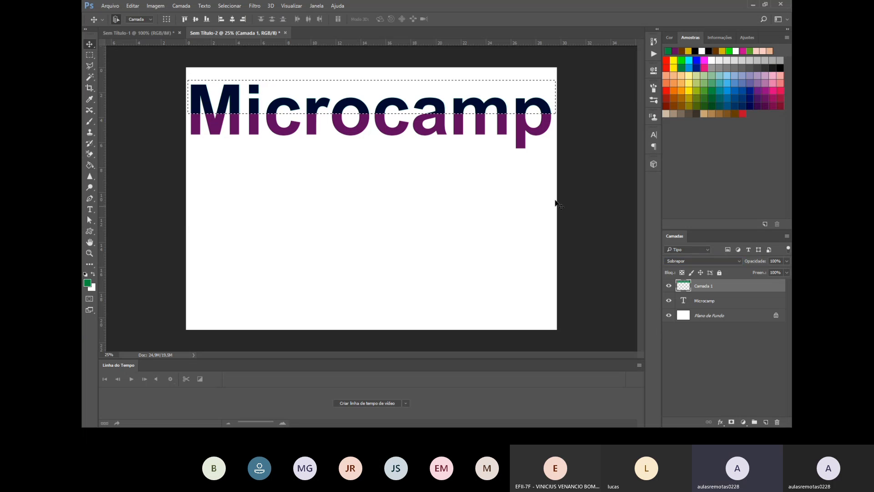
key(ctrl+d)
click(590, 175)
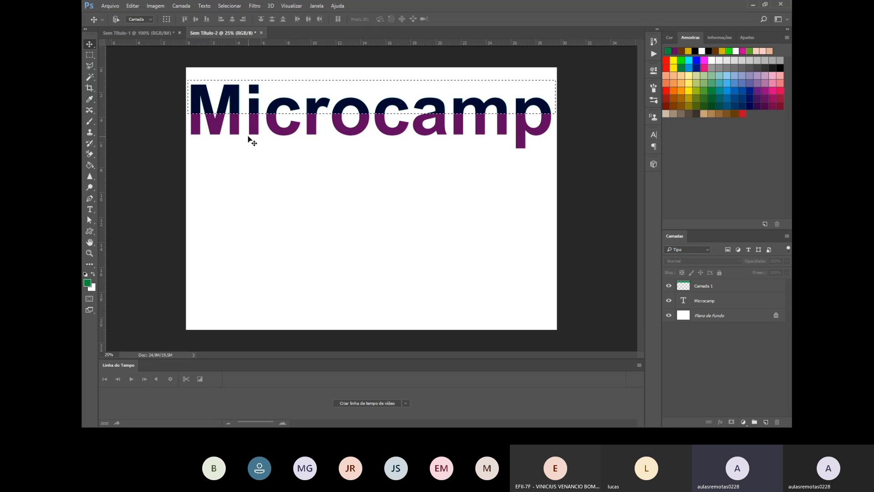
key(alt+BackSpace)
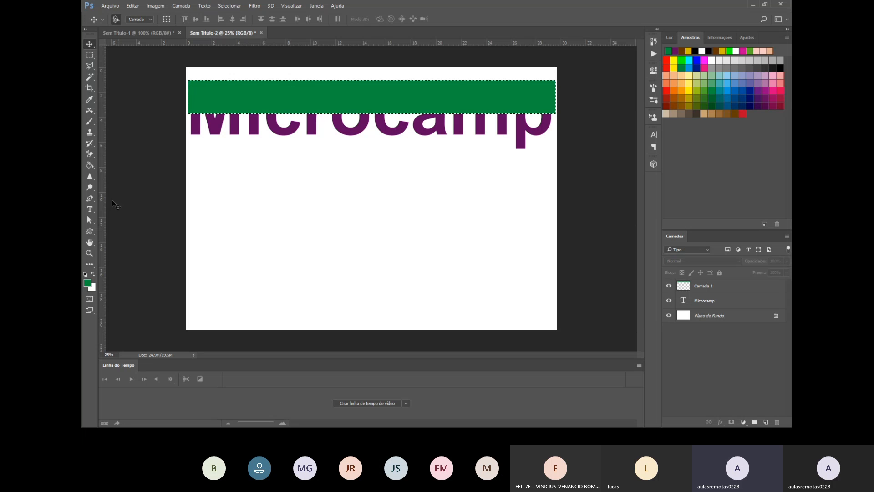
Set the foreground color to PANTONE 7729 UP from the PANTONE+ Color Bridge Uncoated library.
click(87, 282)
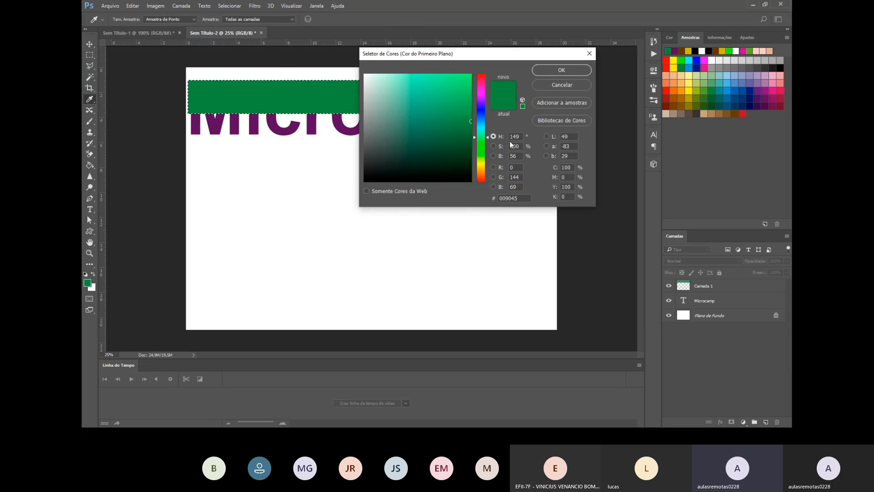
click(561, 121)
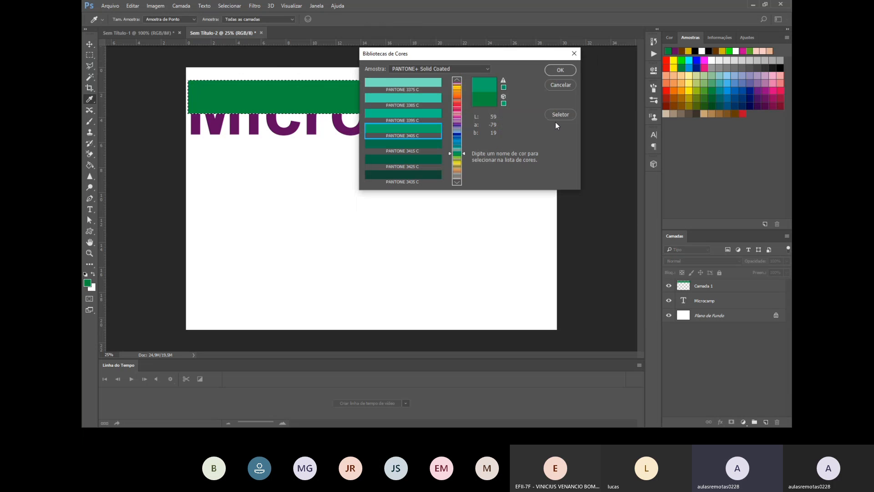
click(484, 69)
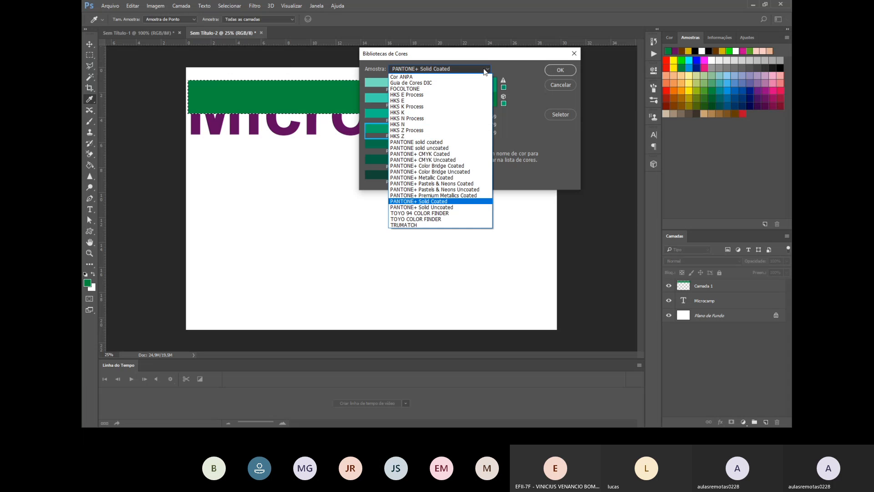
click(433, 154)
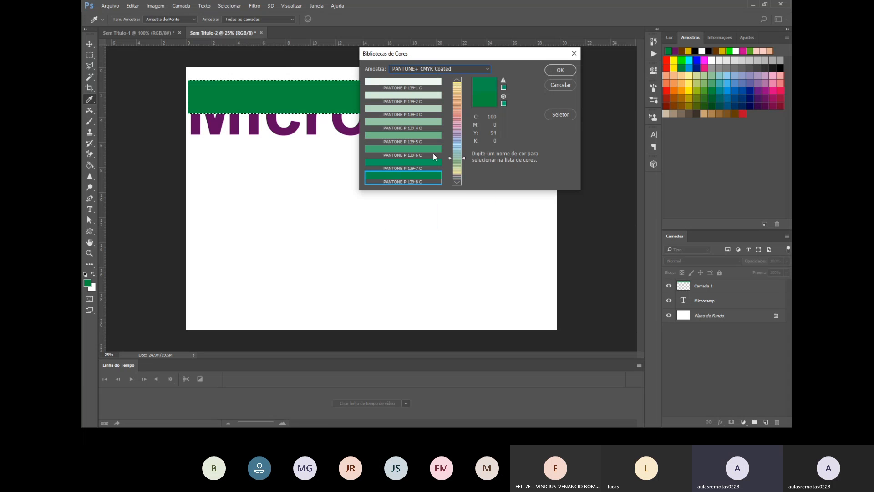
click(462, 69)
key(Down)
key(Down)
key(Down)
key(Return)
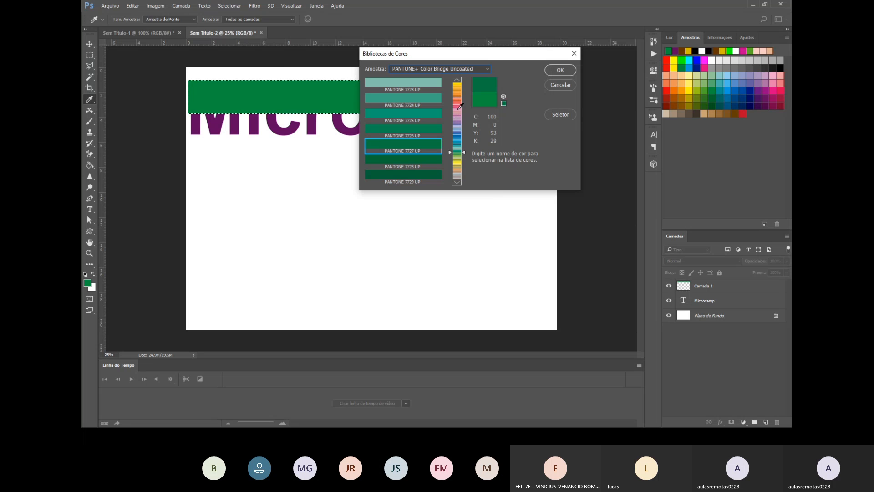
click(428, 174)
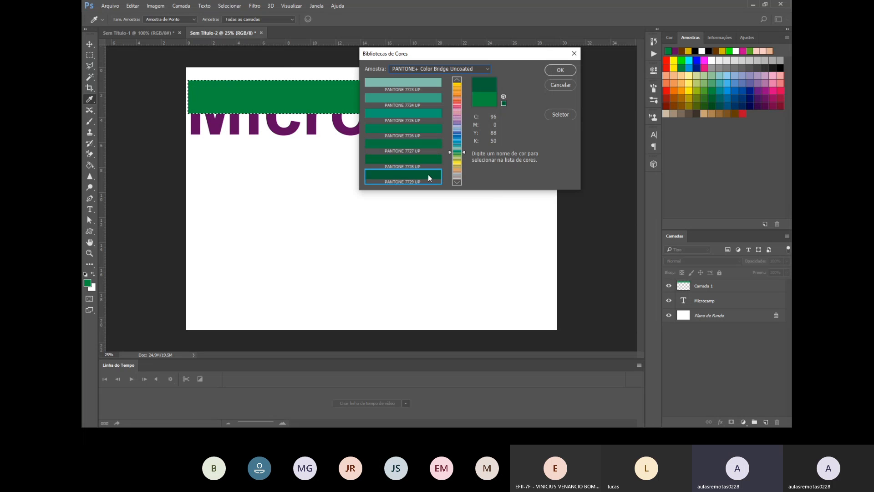
click(549, 72)
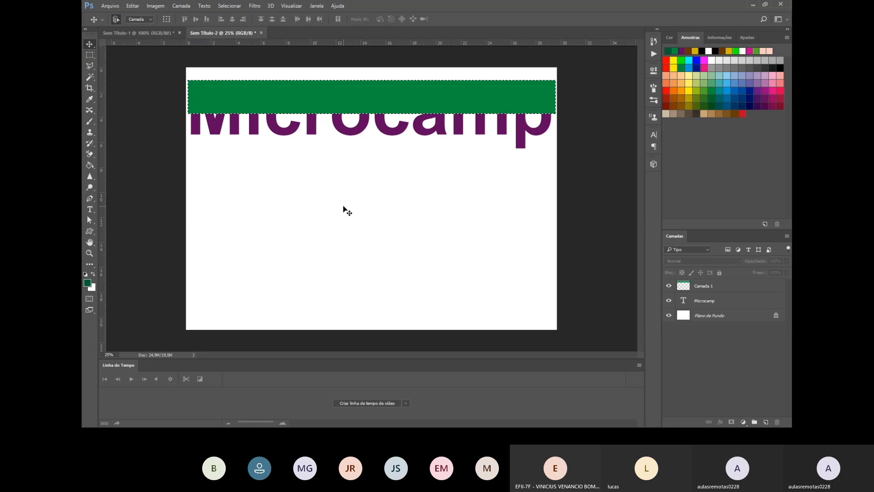
Set the blend mode of the green strip layer, Camada 1, to Sobrepor and deselect the layer.
click(697, 283)
click(708, 260)
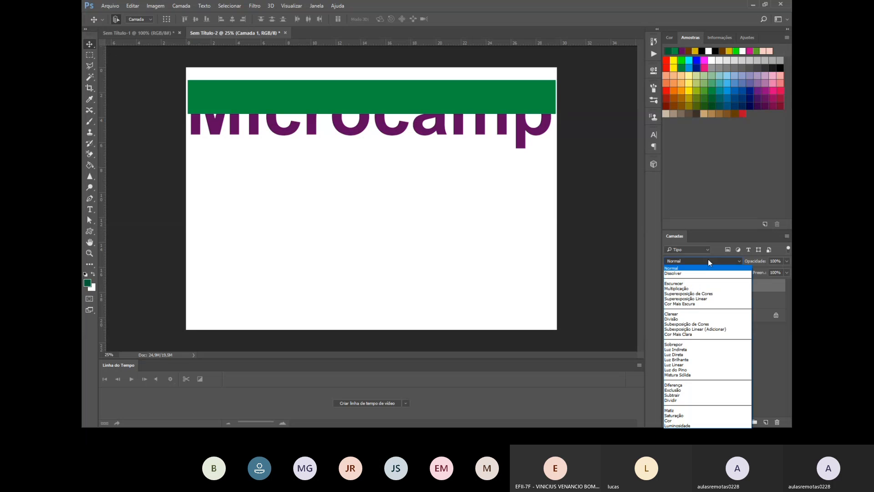
click(692, 344)
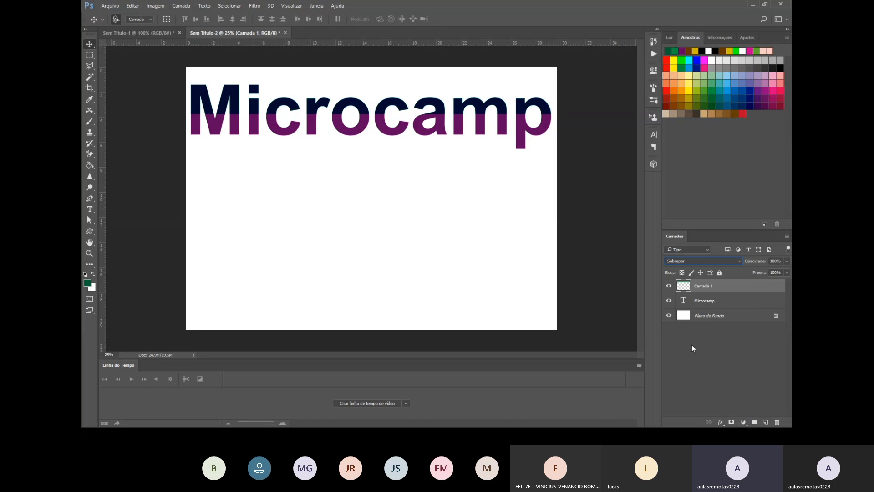
click(478, 169)
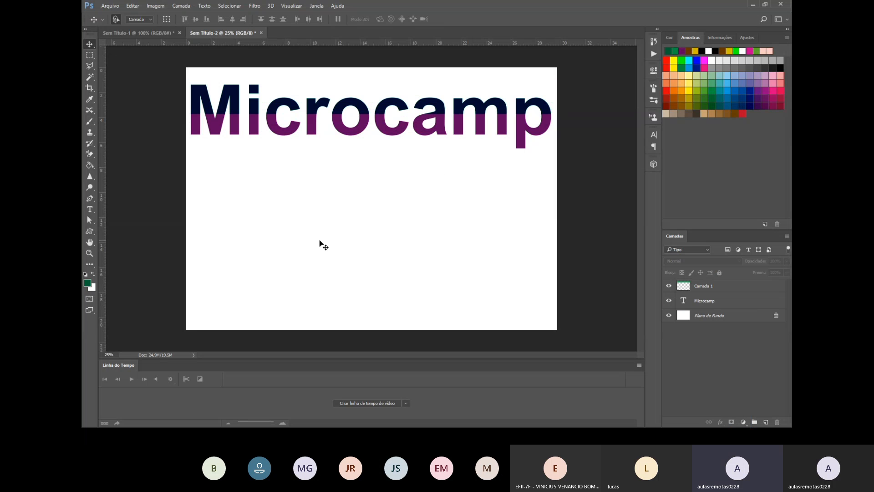
Add the dark green text "São José do Rio Preto" in Arial Bold 60 pt below the word Microcamp.
click(90, 210)
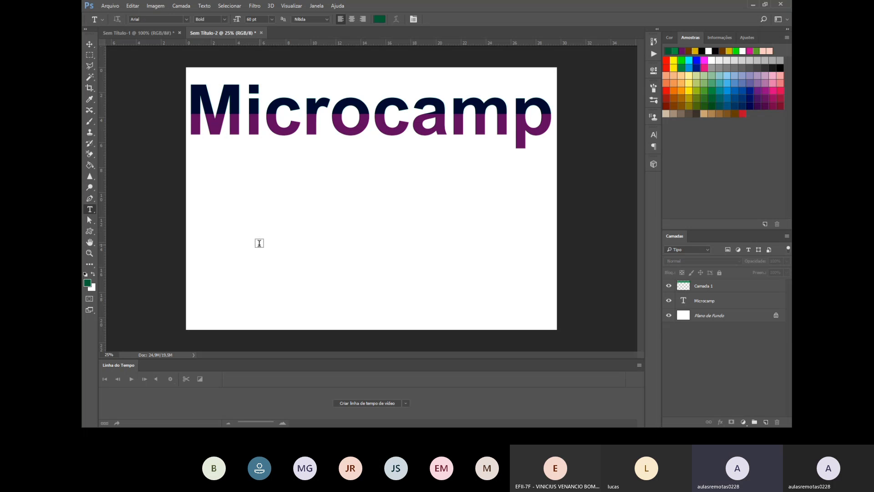
click(245, 244)
text(S)
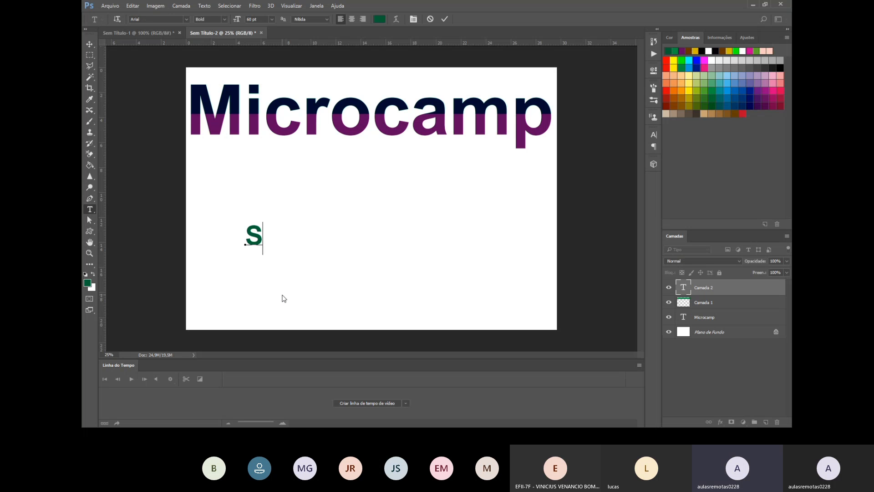
text(ão Jps)
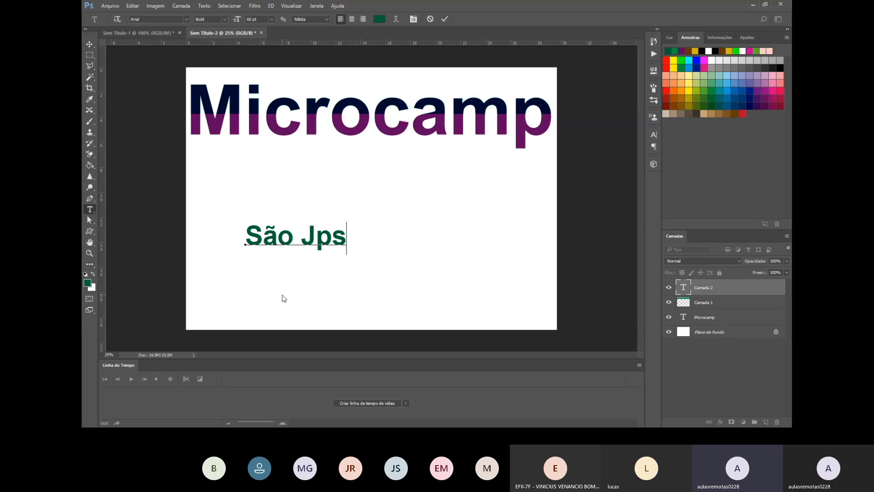
key(BackSpace)
key(BackSpace)
text(osé do )
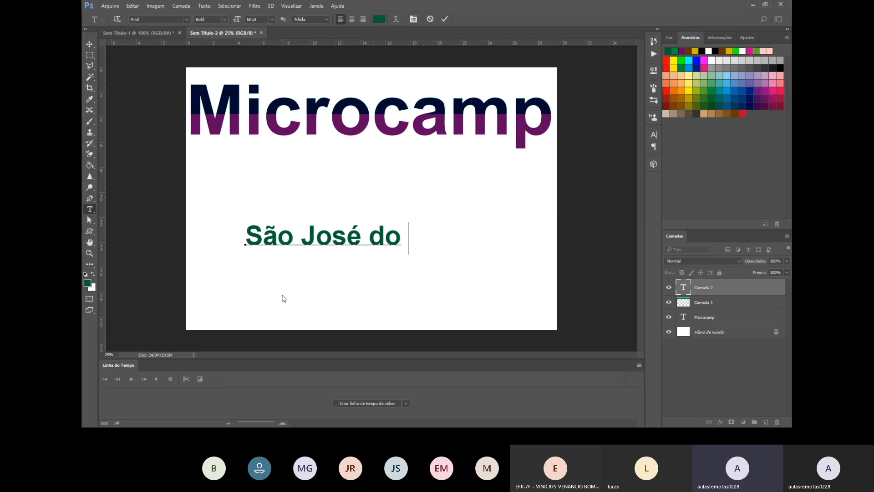
text(Rio PRe)
key(BackSpace)
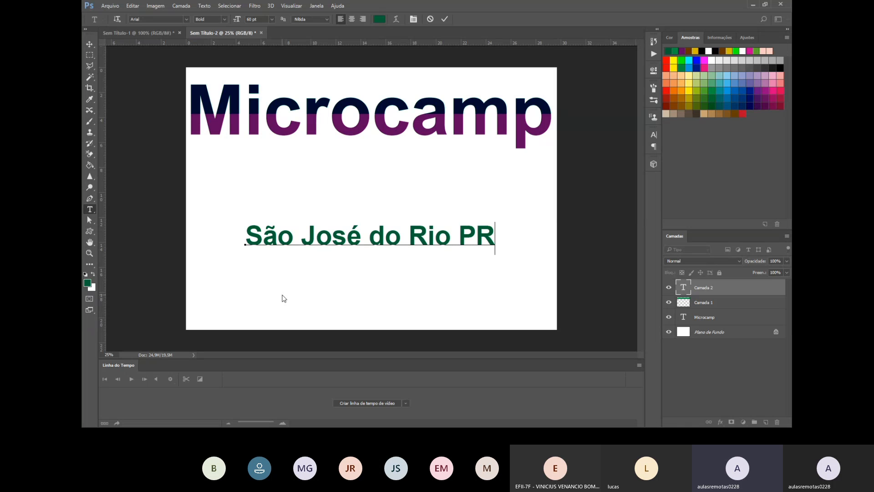
key(BackSpace)
text(reto)
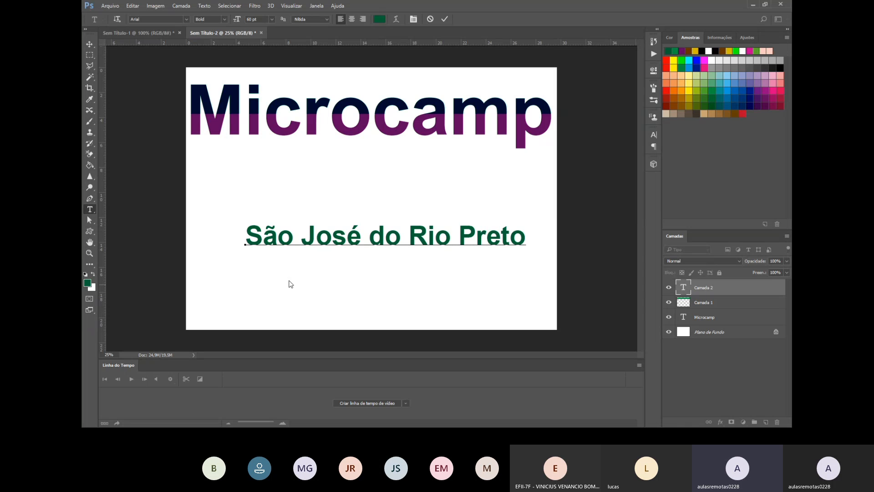
Move the São José do Rio Preto text up near the page's left edge and stretch it to the width of Microcamp.
click(90, 43)
drag(332, 234, 277, 186)
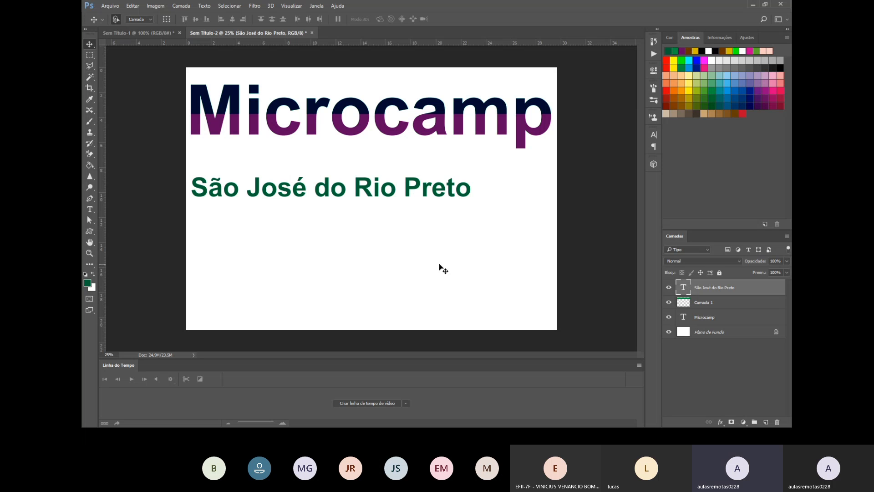
key(ctrl+t)
drag(472, 208, 549, 261)
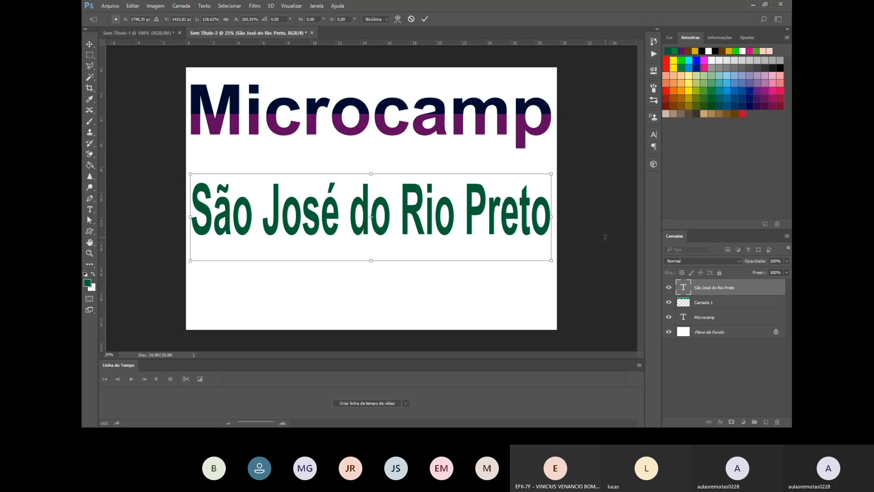
double_click(271, 221)
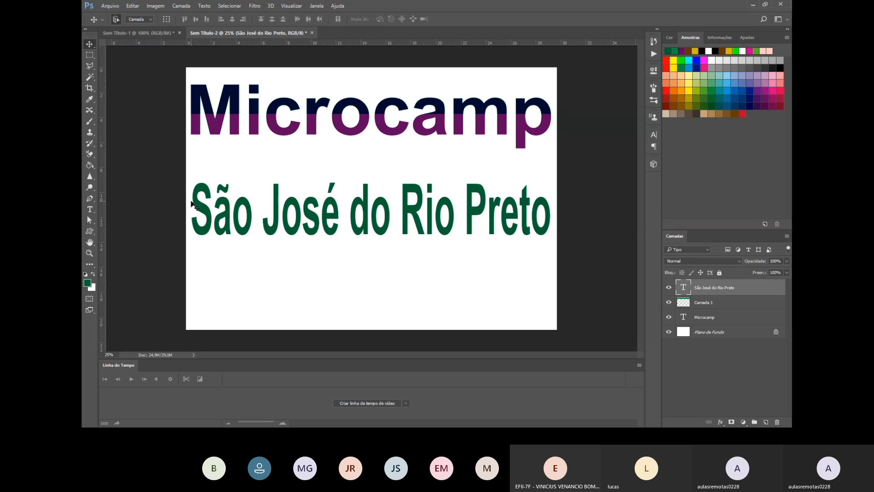
Make a triangular lasso selection over the lower-left half of São José do Rio Preto and add a new layer above the text.
click(91, 66)
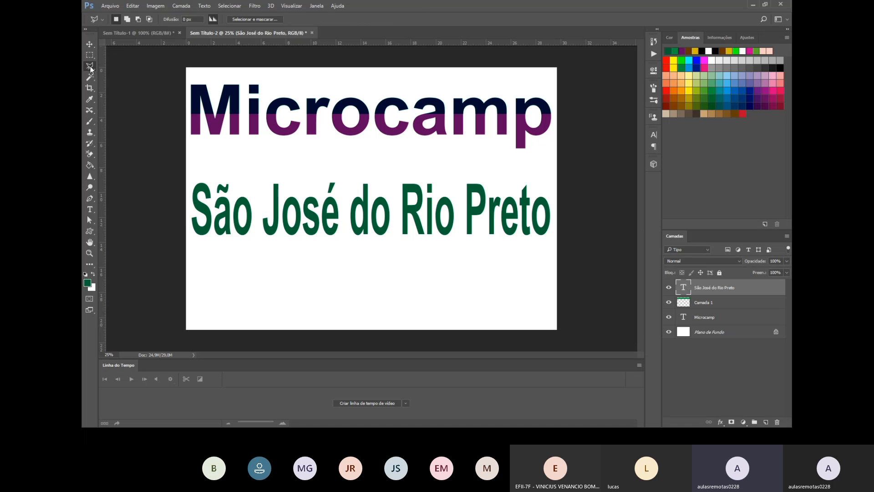
click(191, 182)
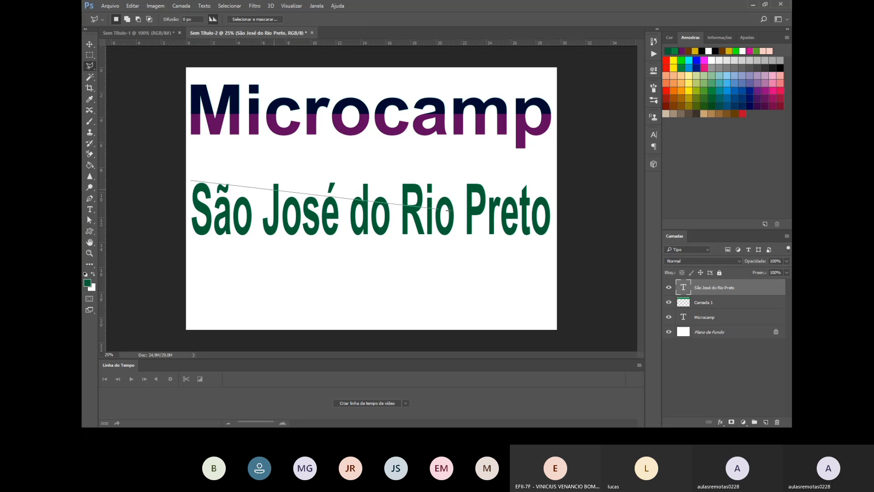
click(548, 230)
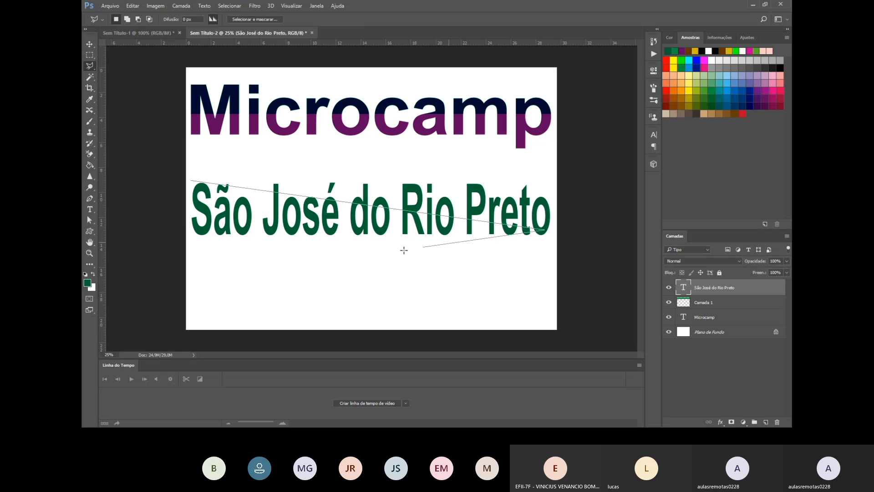
click(192, 182)
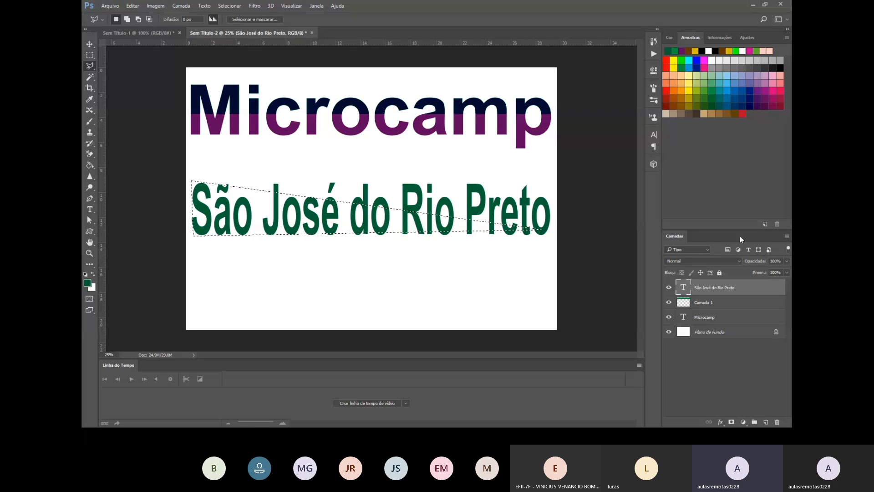
right_click(706, 288)
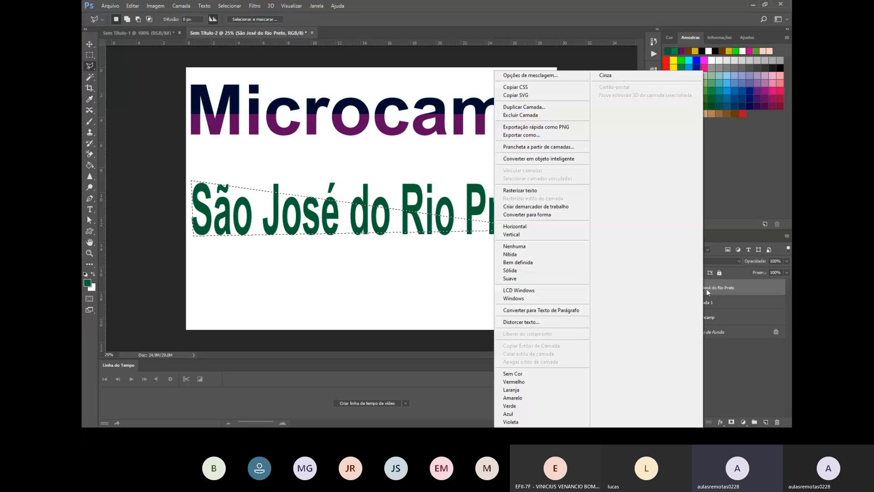
click(763, 423)
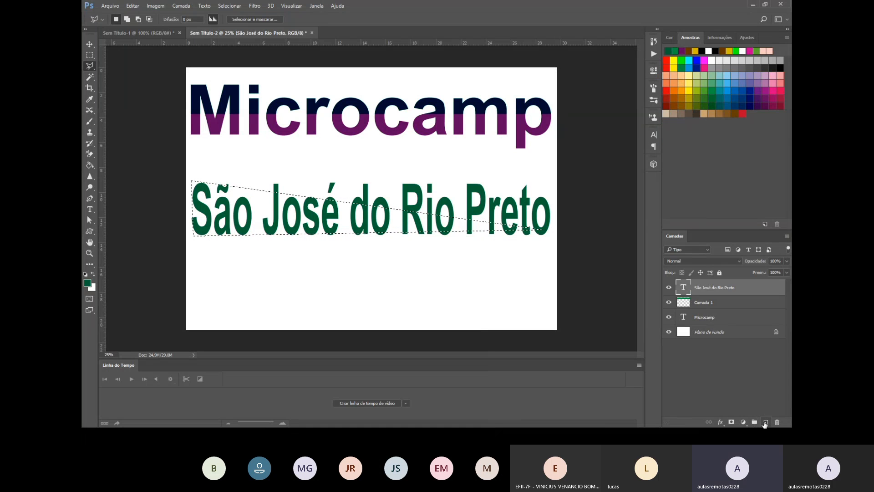
click(765, 422)
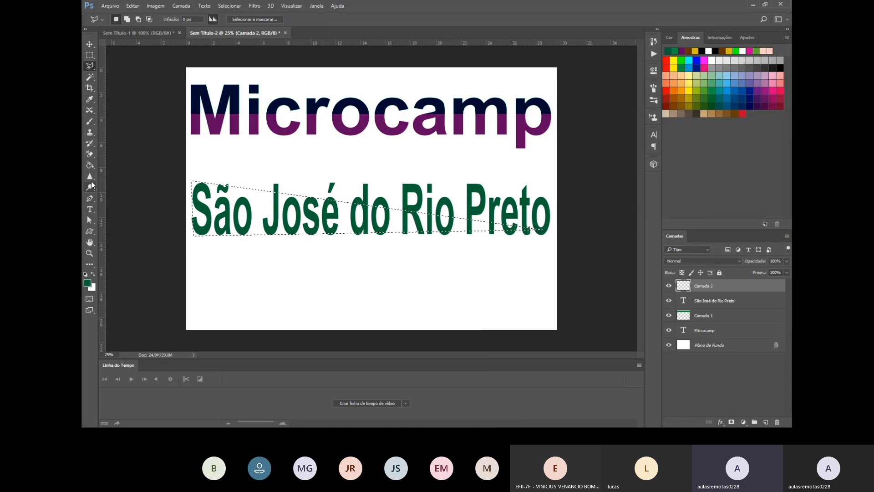
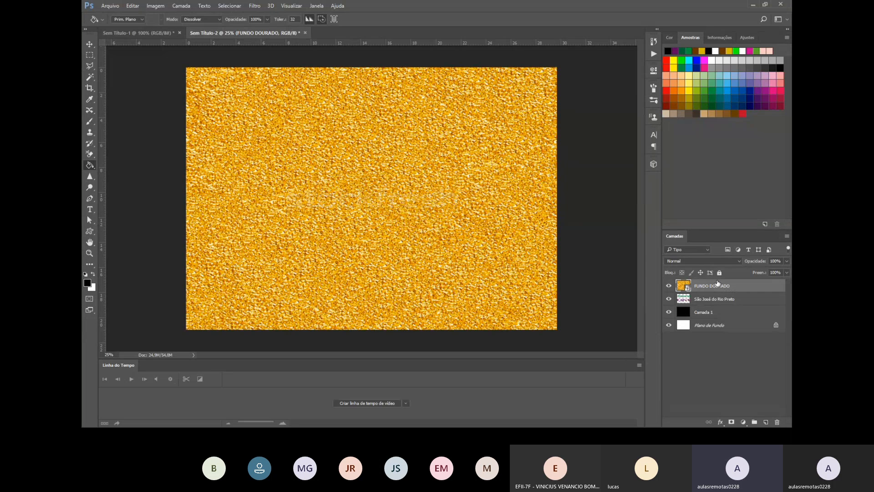
Clip the FUNDO DOURADO layer to the São José do Rio Preto text layer and rasterize the gold smart object.
drag(718, 283, 720, 289)
key(alt)
drag(729, 289, 727, 288)
alt+click(727, 292)
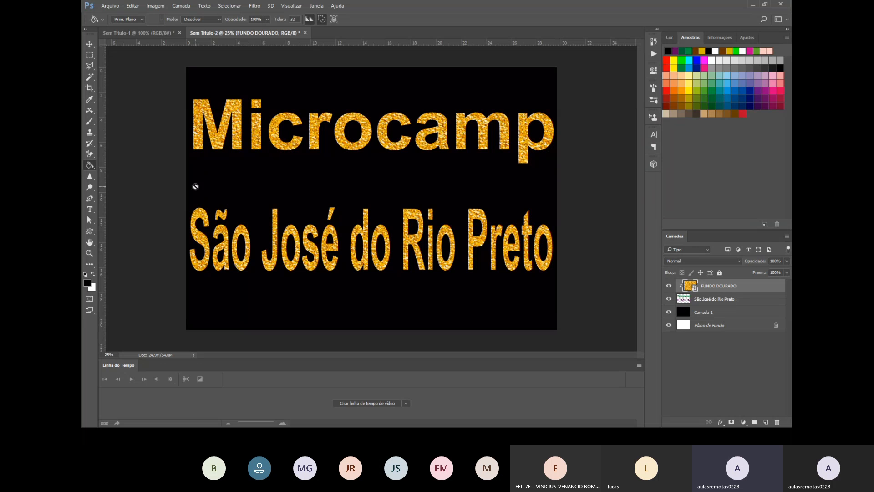
click(262, 184)
click(414, 169)
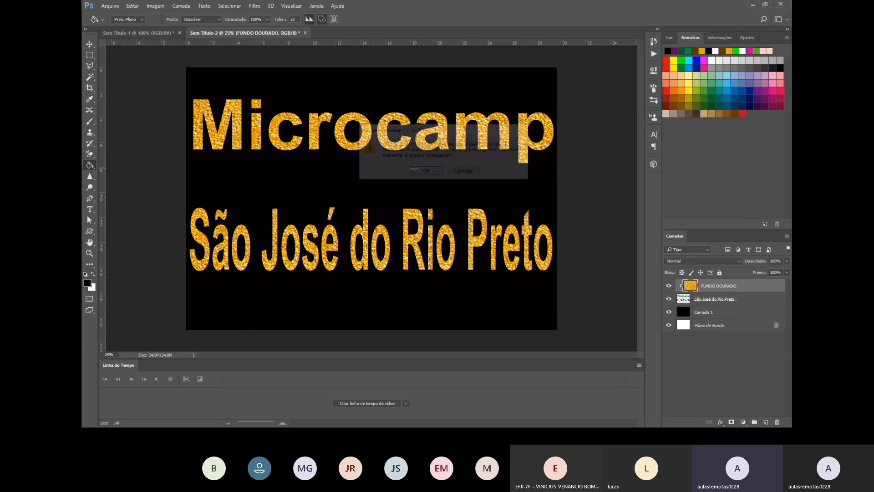
click(109, 6)
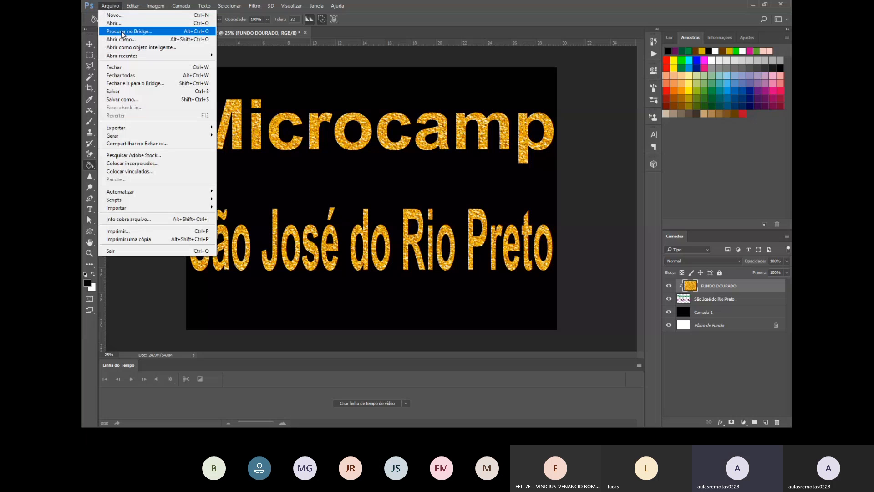
click(121, 24)
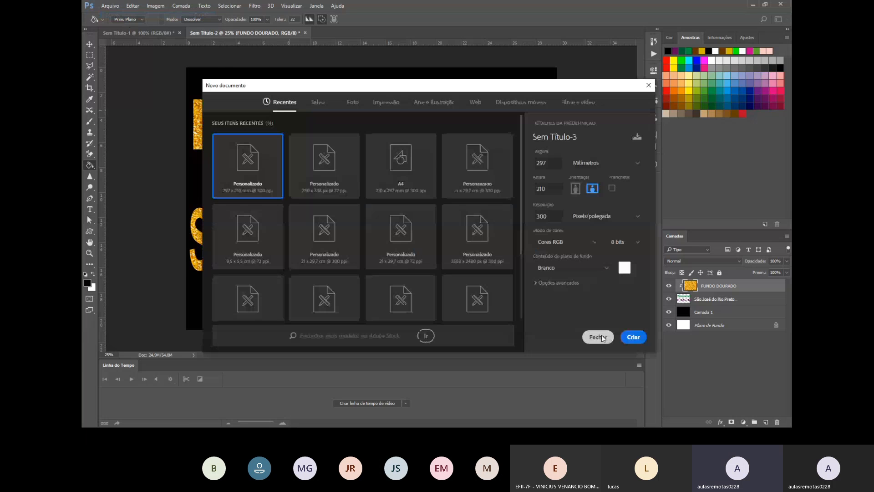
click(598, 337)
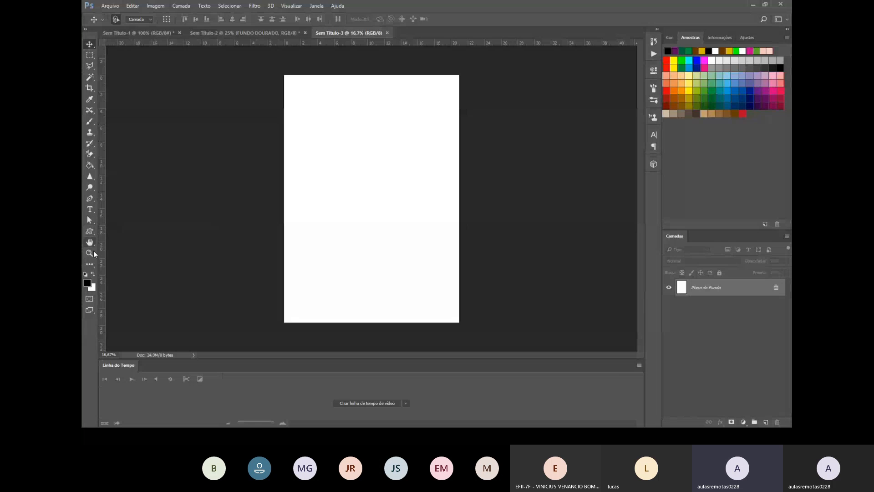
click(92, 265)
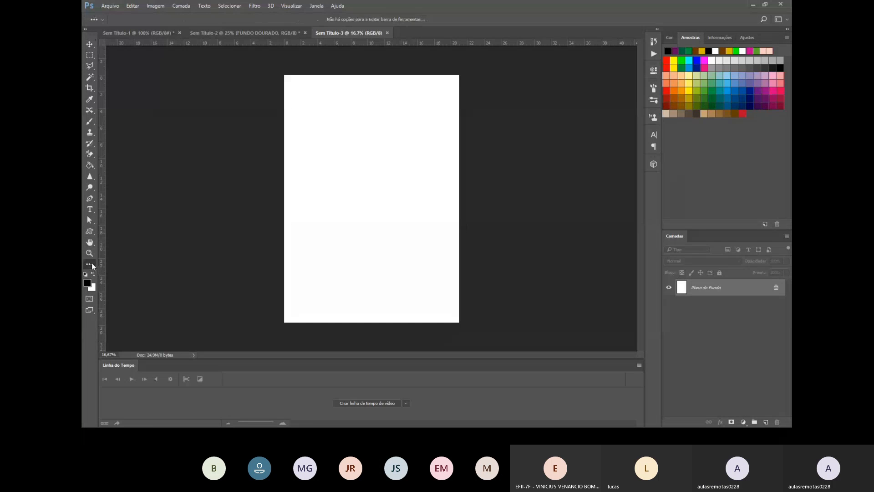
click(92, 264)
click(89, 252)
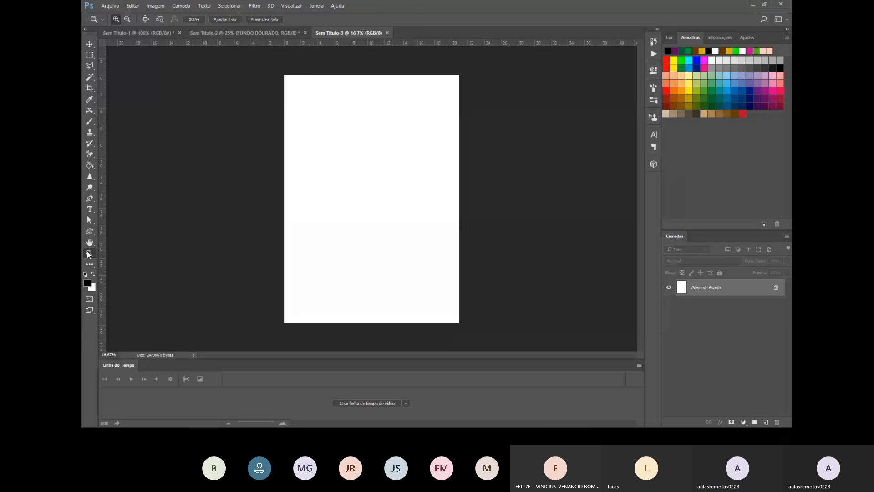
click(90, 243)
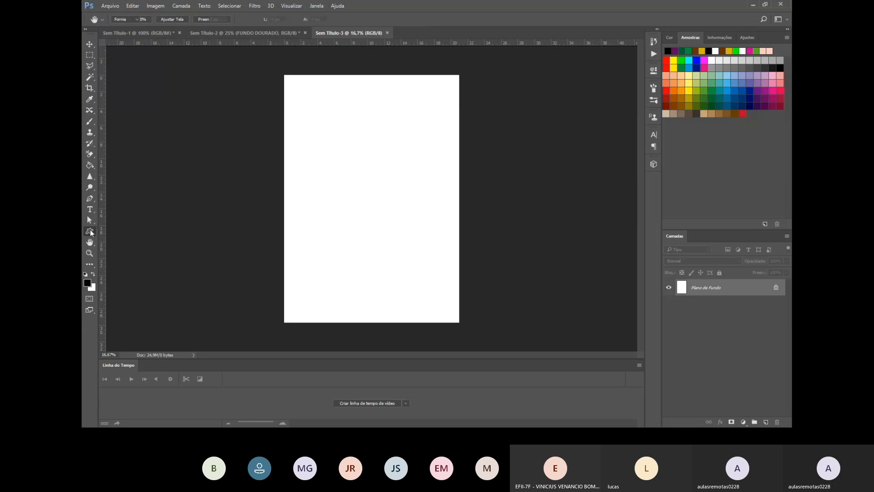
Start a Pen tool path for a large letter T with its flat base and slanted right foot near the page's lower edge.
click(89, 221)
click(89, 210)
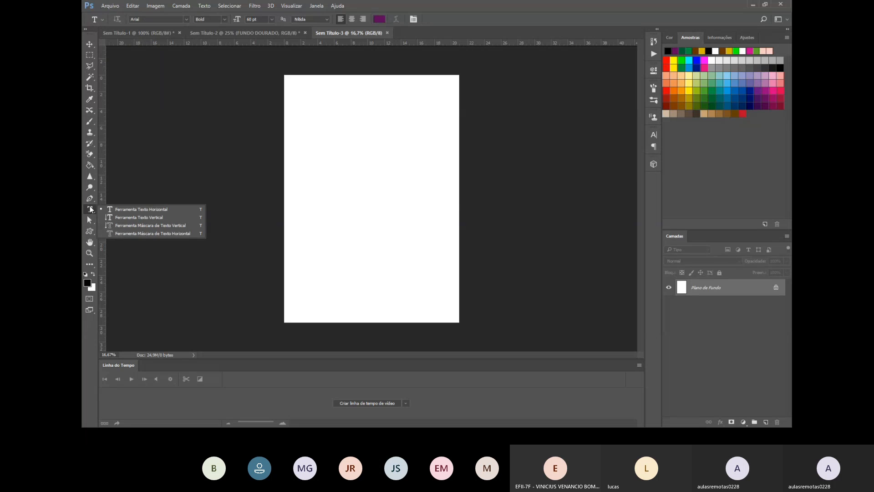
click(89, 198)
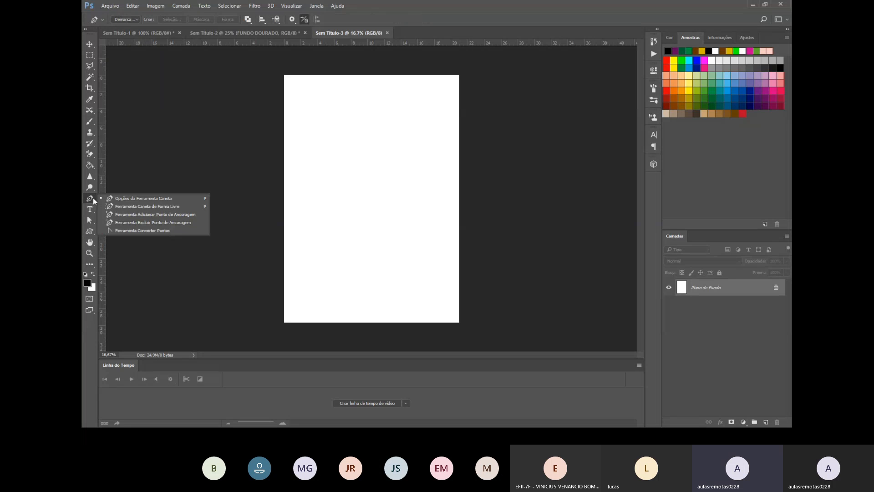
click(142, 199)
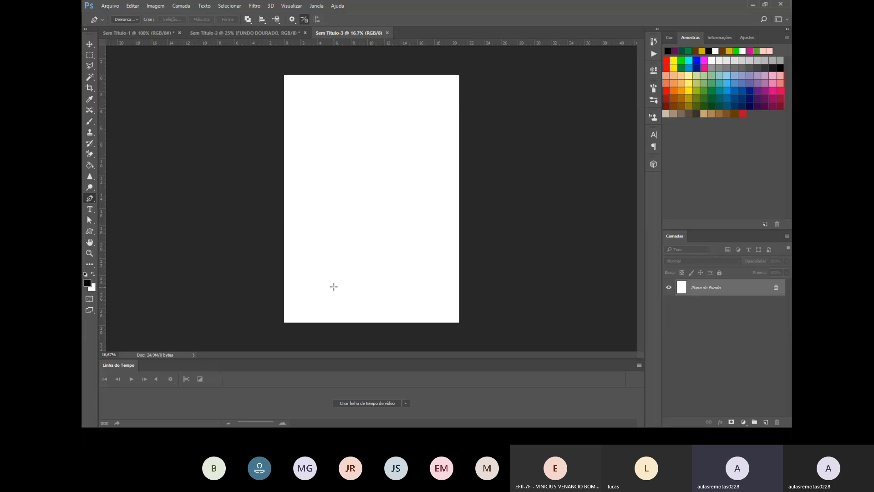
drag(330, 283, 337, 283)
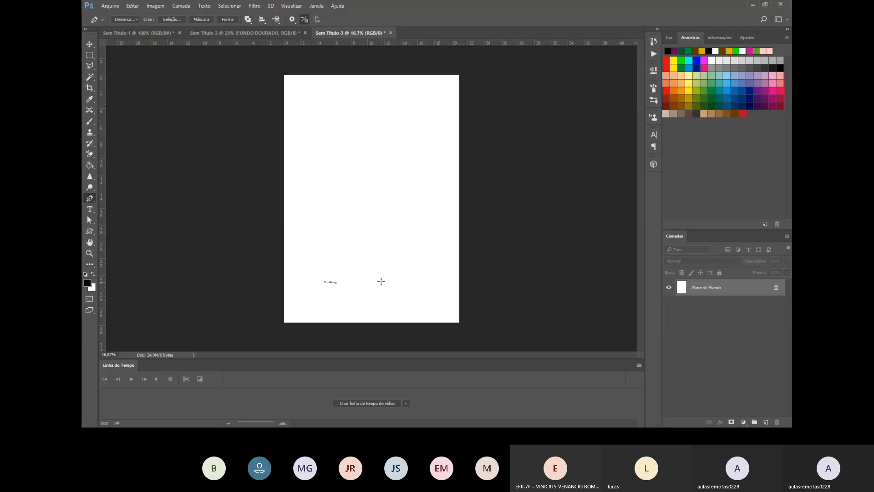
click(405, 282)
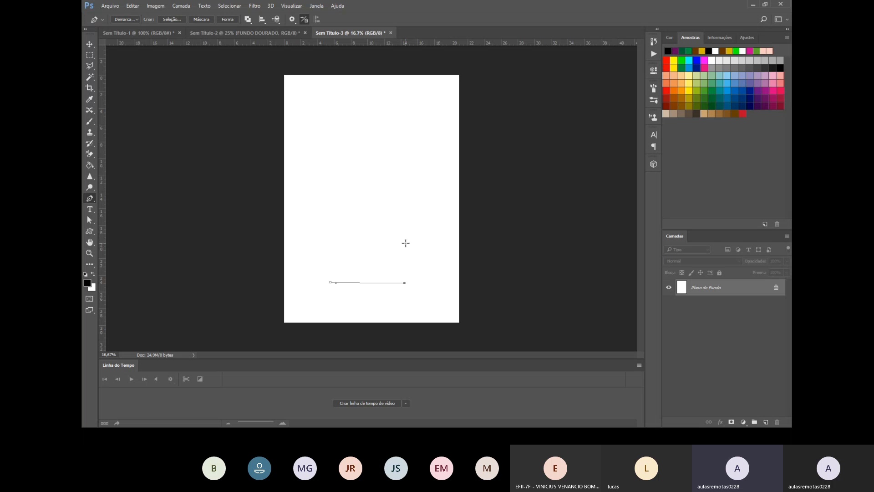
click(391, 270)
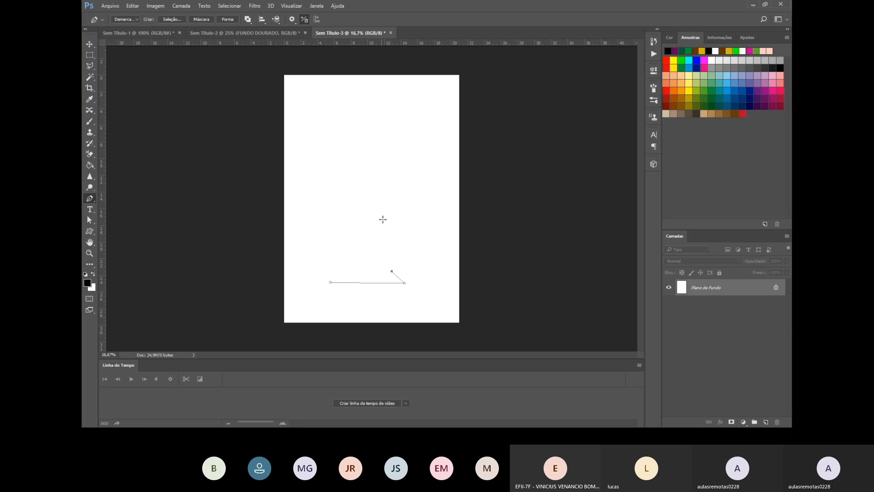
Extend the path upward from the right foot to form a nearly vertical right side of the T's stem.
click(383, 136)
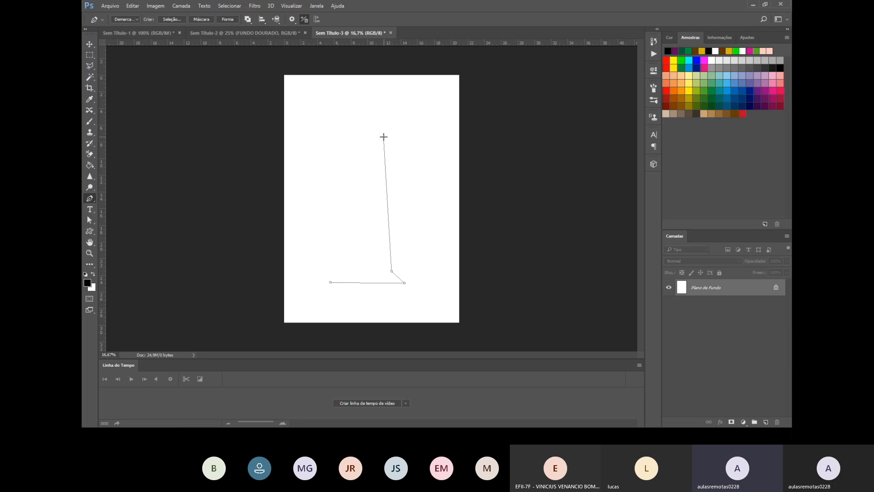
key(ctrl+z)
click(395, 134)
key(ctrl+z)
click(386, 135)
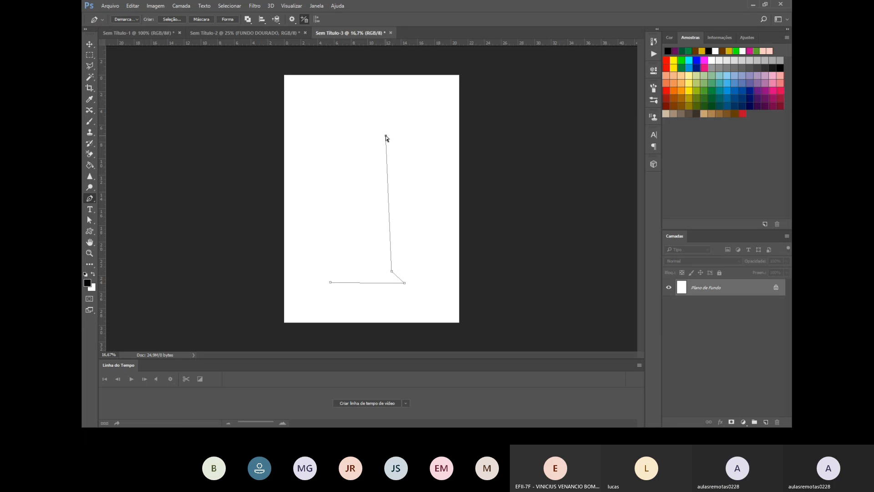
key(ctrl+z)
click(390, 138)
Outline the underside and flared end of the T's right arm with straight path segments.
click(424, 136)
click(434, 143)
click(436, 107)
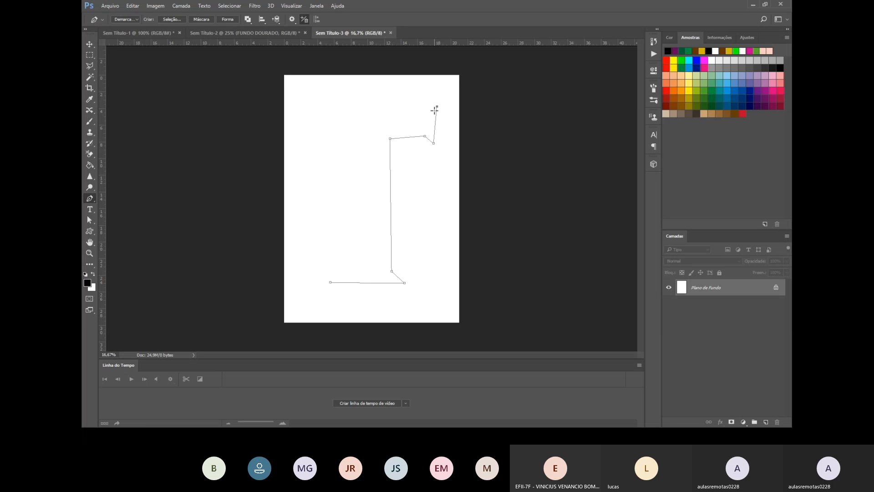
key(ctrl+z)
click(432, 107)
click(425, 113)
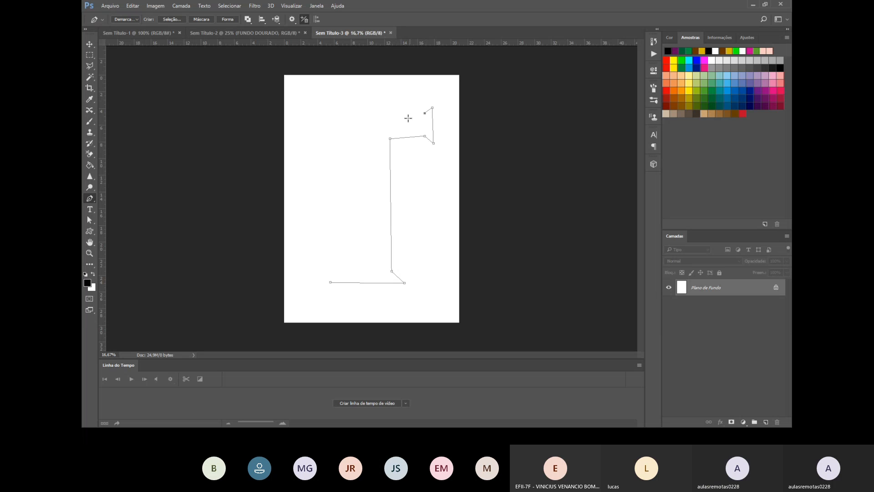
Trace the T's top edge, the flared end of its left arm and the arm's underside back to the stem.
click(317, 116)
click(309, 109)
click(304, 137)
click(316, 134)
click(346, 136)
Close the T path with a straight left side of the stem and a slanted left foot.
click(330, 283)
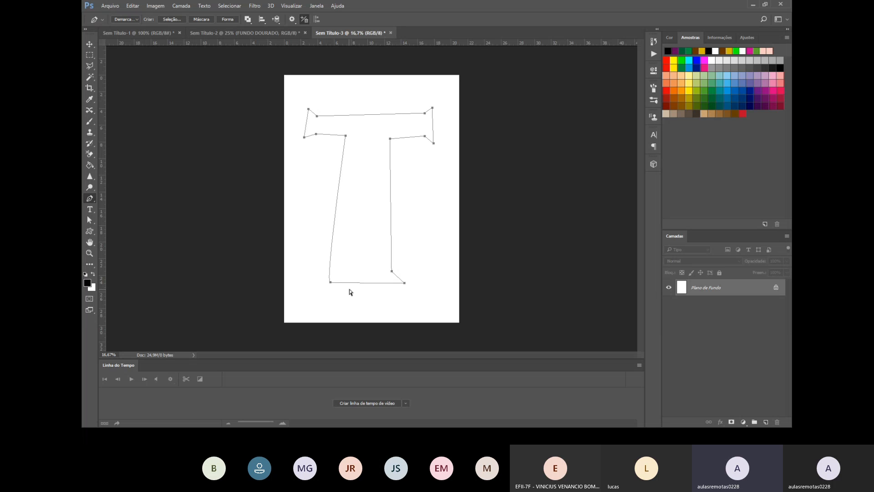
key(ctrl+z)
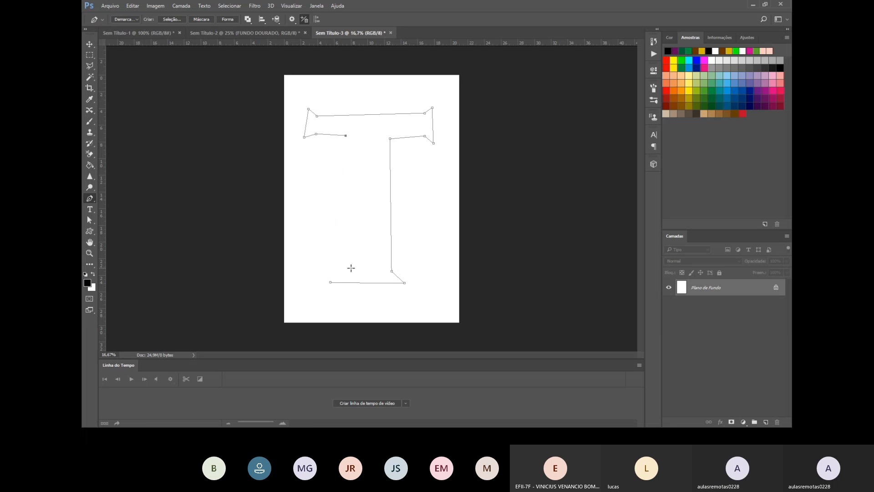
click(345, 268)
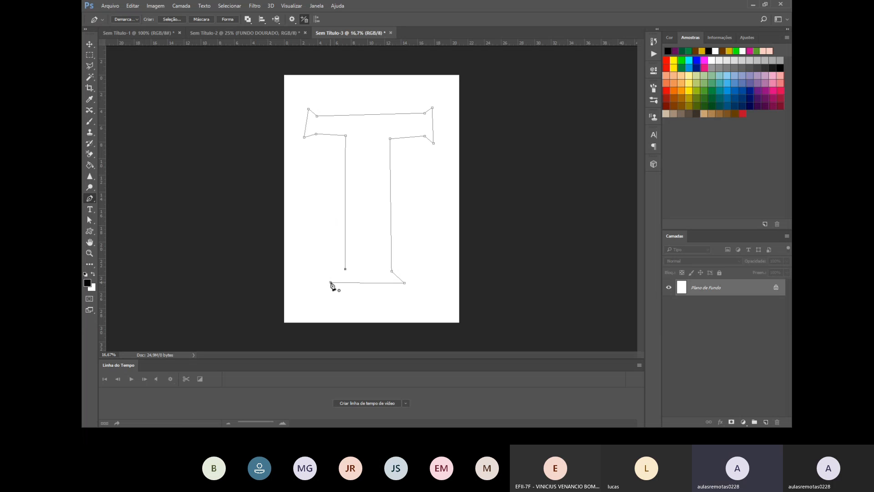
drag(330, 283, 334, 287)
Try to move the T outline by converting the background into a normal layer, and undo the move and conversion.
click(89, 44)
click(348, 160)
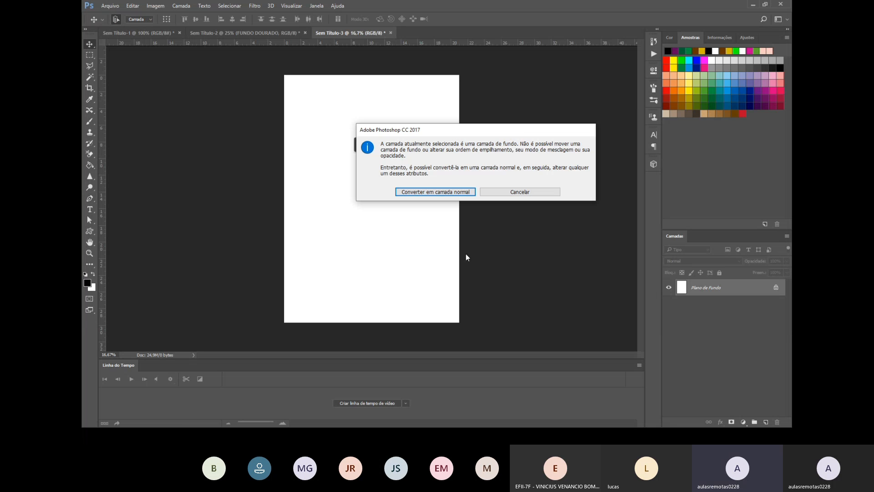
click(453, 194)
drag(453, 196, 371, 171)
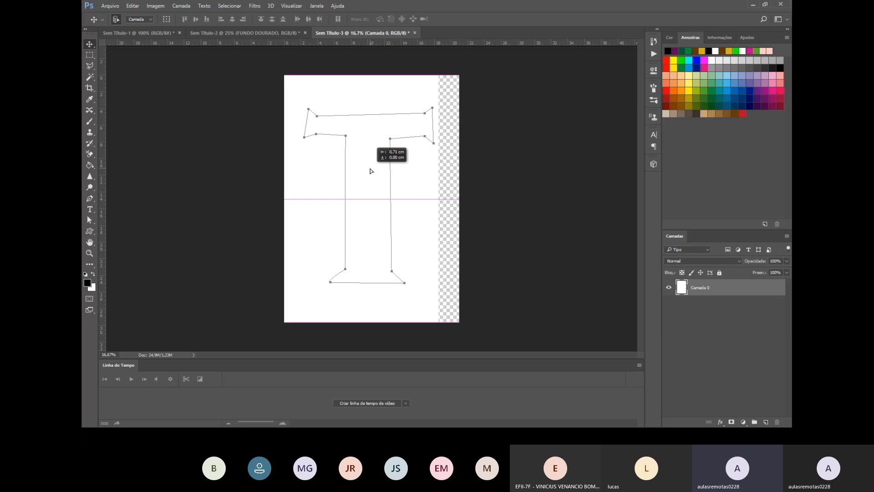
key(ctrl+alt+z)
key(ctrl+alt+z)
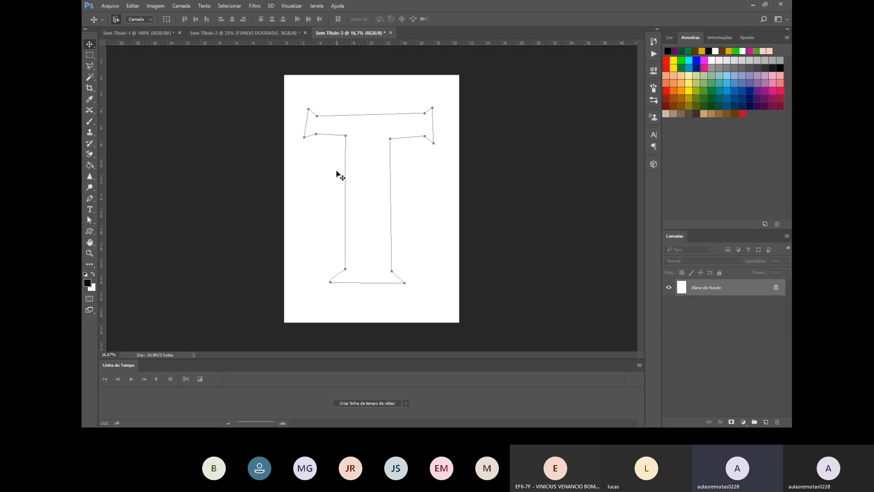
Try to fill the inside of the T path with black using the Paint Bucket, and undo the fill.
key(g)
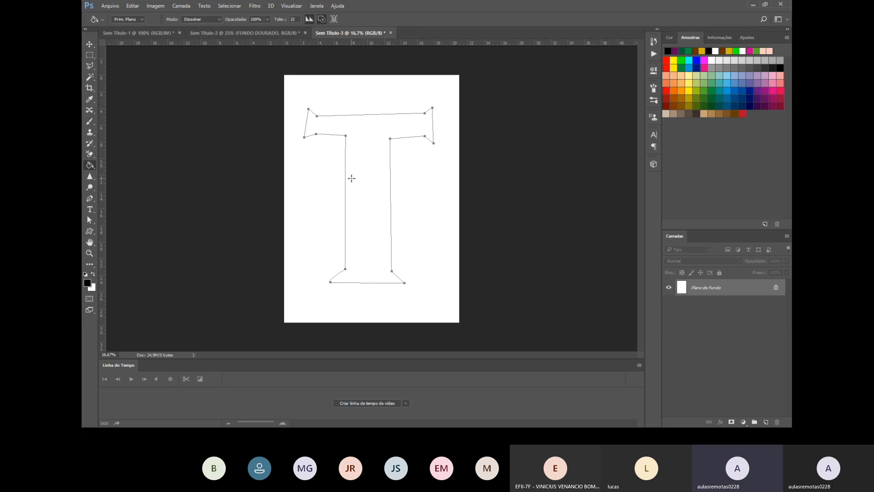
click(352, 179)
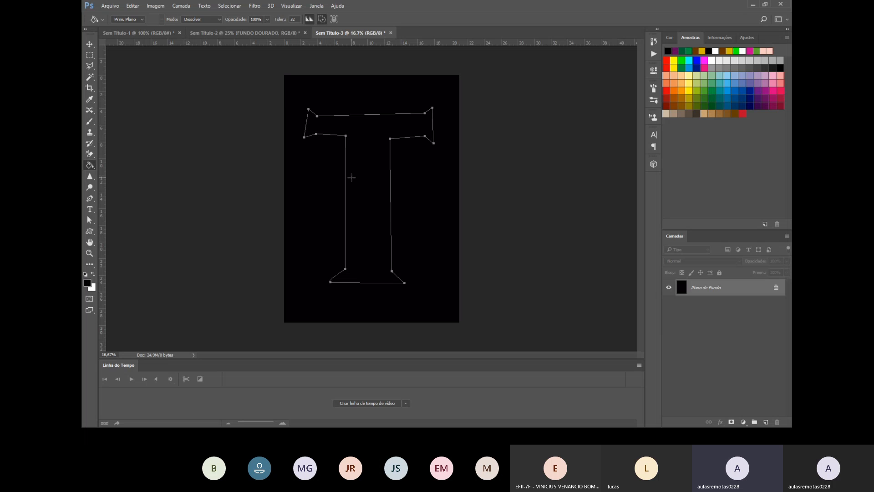
key(ctrl+z)
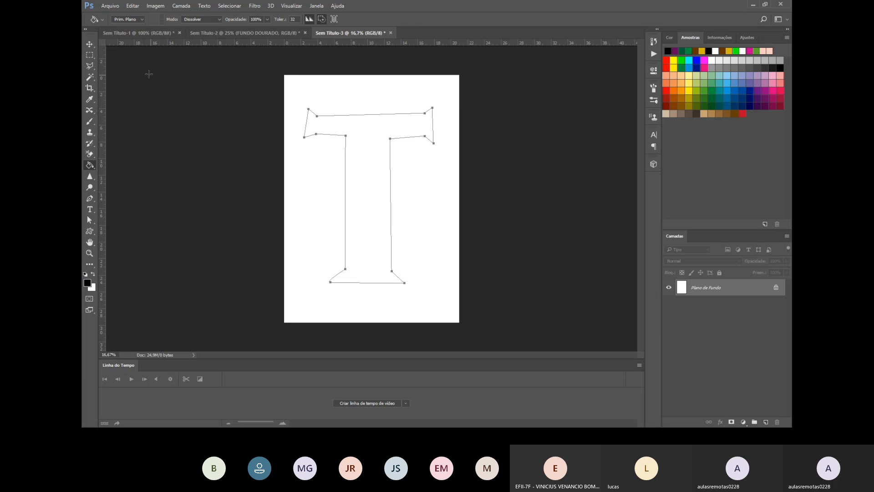
Undo the whole T path back to the blank white page.
key(ctrl+alt+z)
key(ctrl+alt+z)
key(ctrl+alt+z)
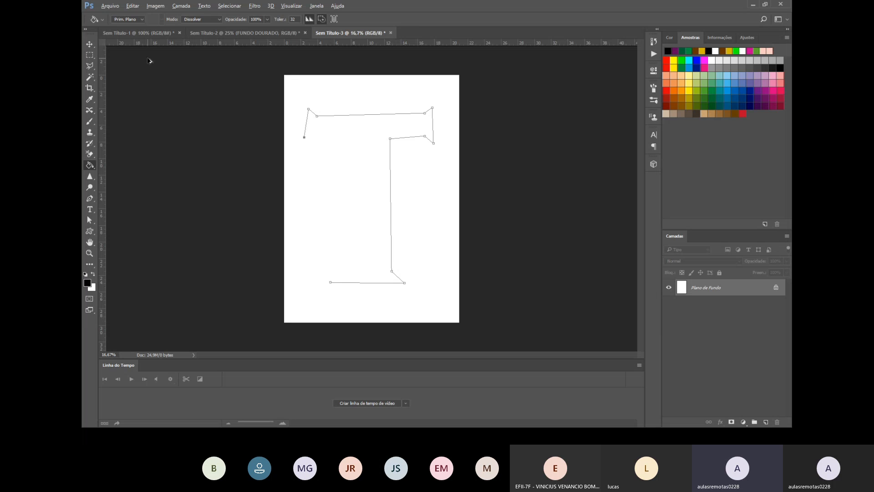
key(ctrl+alt+z)
key(ctrl+alt+z)
key(ctrl+alt+z)
key(ctrl+alt+z)
key(ctrl+alt+z)
key(ctrl+alt+z)
key(ctrl+alt+z)
key(ctrl+alt+z)
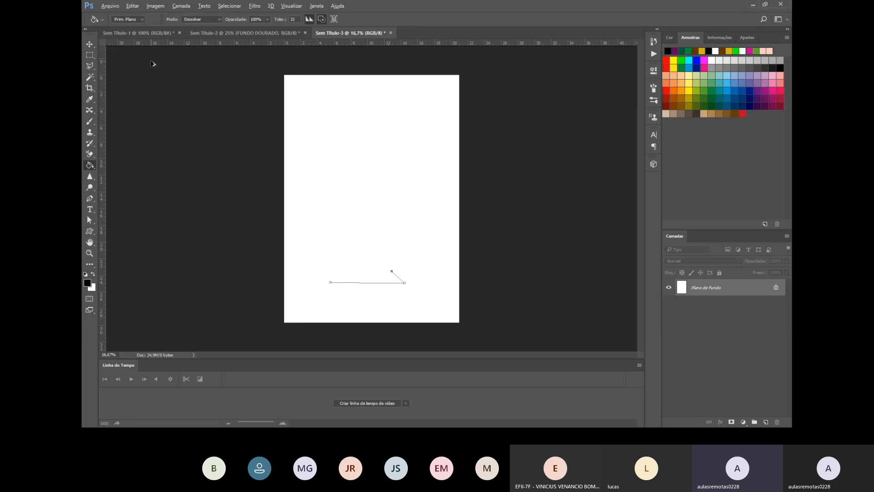
key(ctrl+alt+z)
key(ctrl+alt+z)
key(ctrl+alt+z)
click(151, 6)
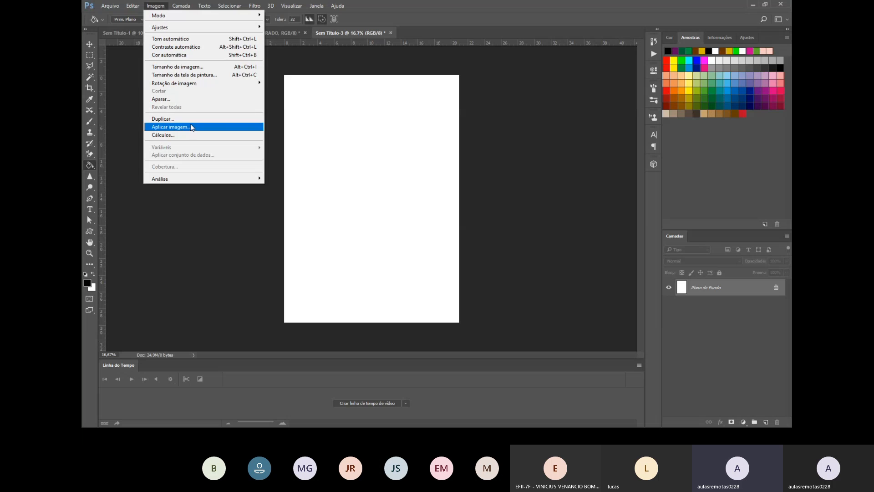
click(188, 68)
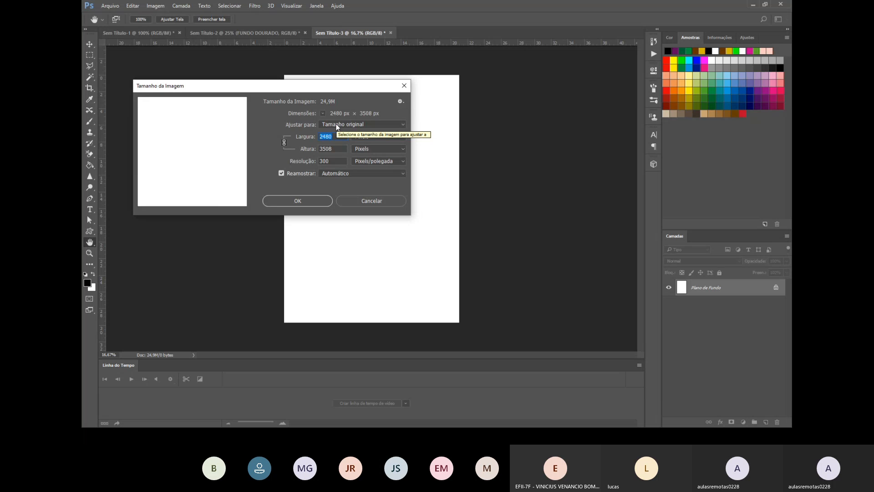
text(3)
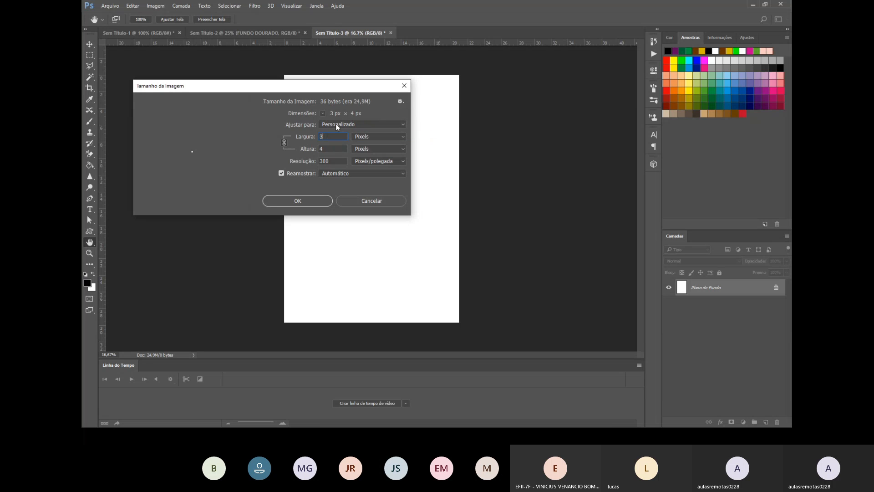
click(386, 201)
key(g)
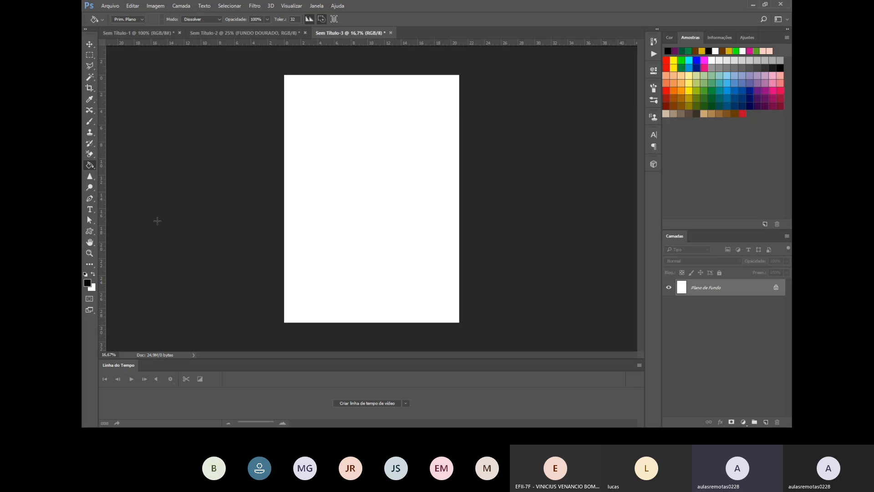
Add the purple text "Photoshop" in Arial Bold 60 pt on the page.
click(90, 209)
click(310, 207)
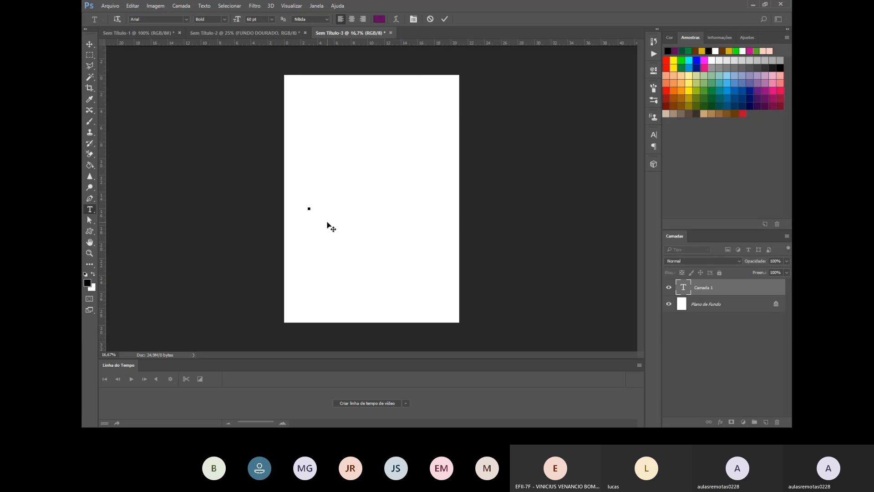
text(p)
key(BackSpace)
text(Photosho)
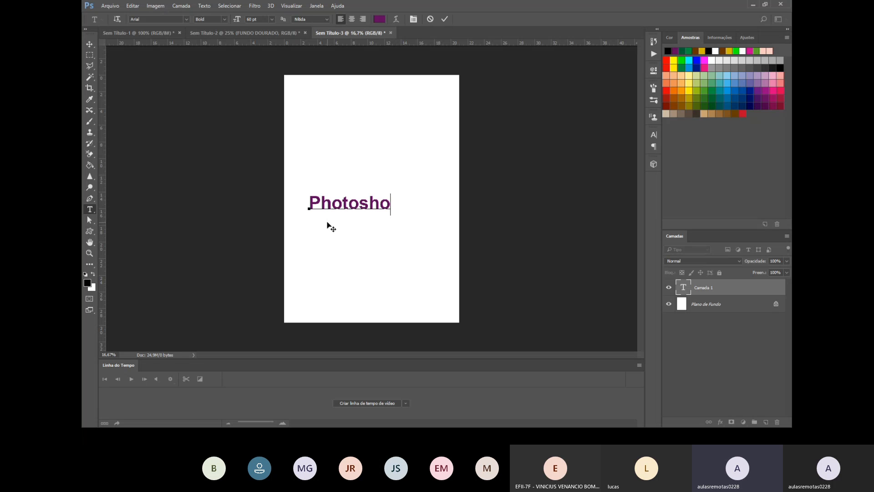
key(BackSpace)
text(op)
Move the Photoshop text to the upper-left of the page and enlarge it proportionally to nearly the page width.
click(89, 44)
drag(351, 206, 330, 105)
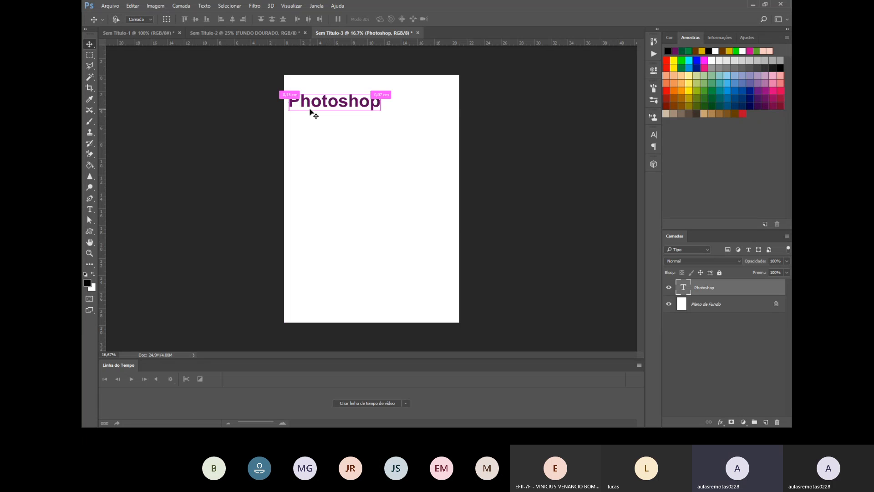
key(ctrl+t)
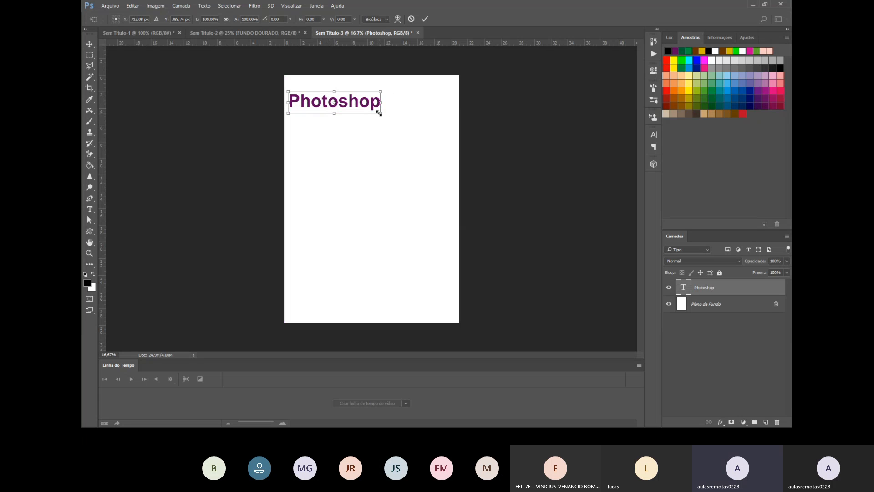
drag(381, 112, 444, 157)
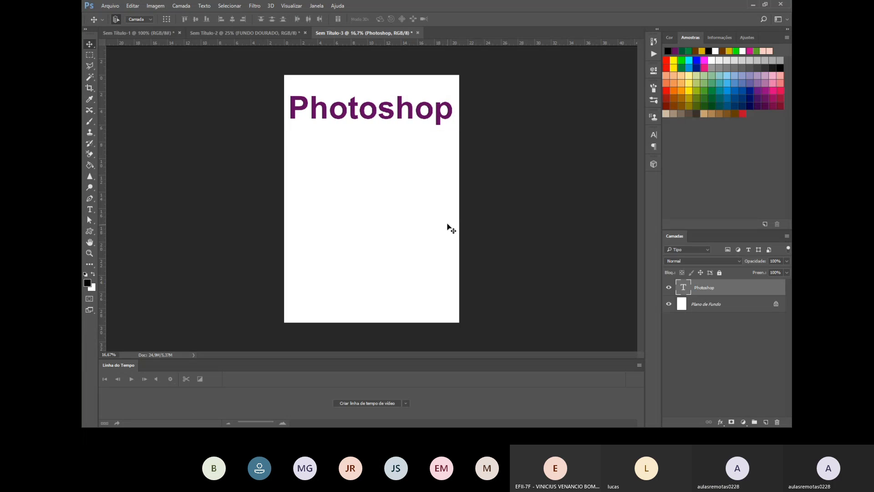
Add a new empty layer between Plano de Fundo and the Photoshop text layer.
key(ctrl+plus)
key(ctrl+plus)
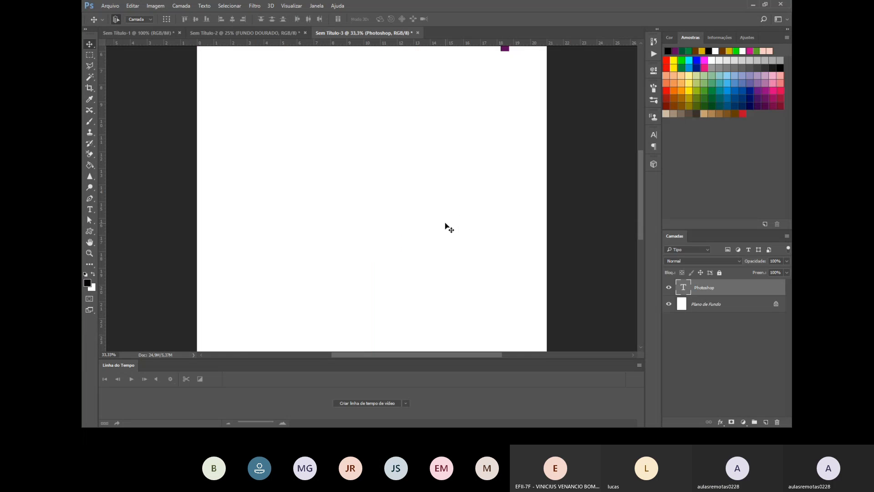
scroll(448, 213, up, 2)
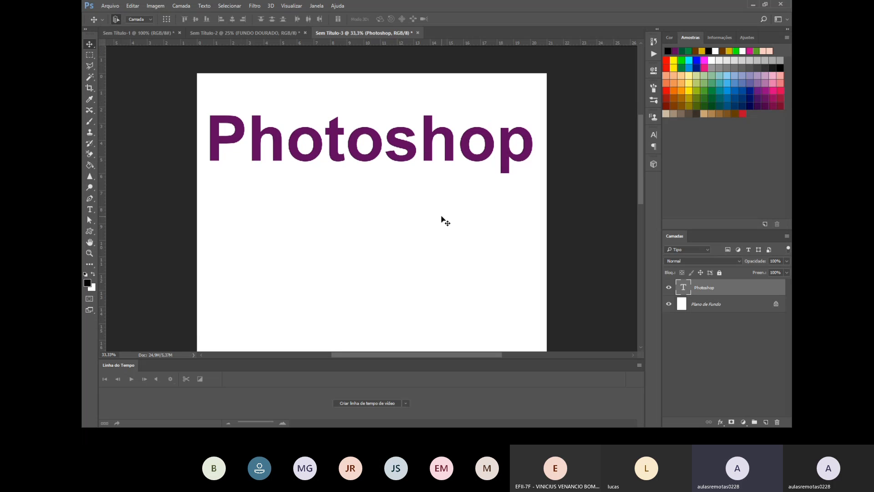
key(ctrl+plus)
scroll(376, 291, up, 2)
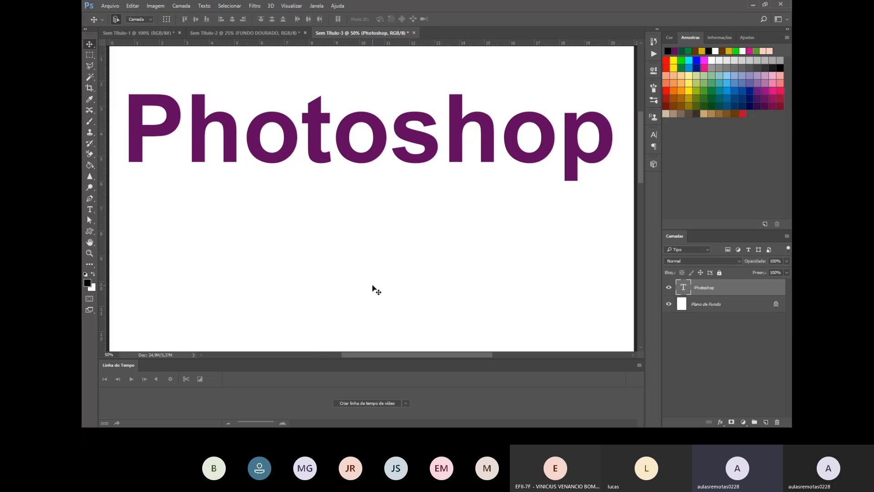
click(695, 304)
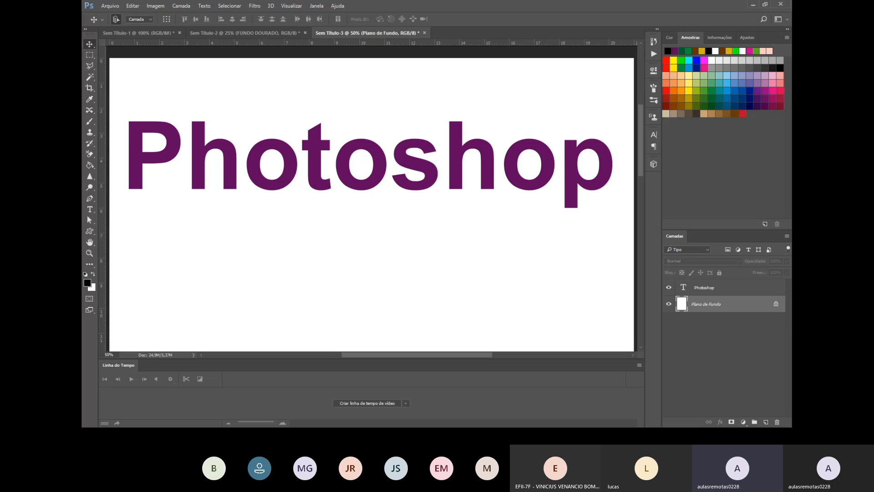
click(767, 421)
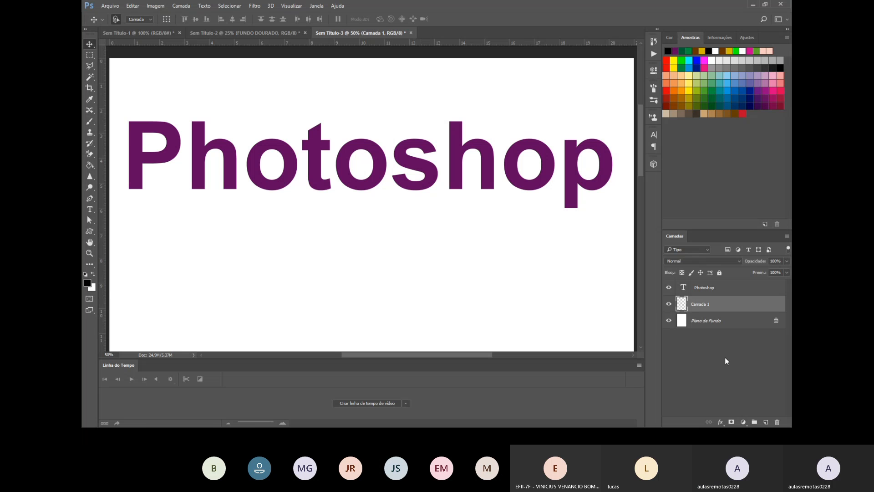
Fill the Camada 1 layer with black using the Paint Bucket tool.
click(90, 166)
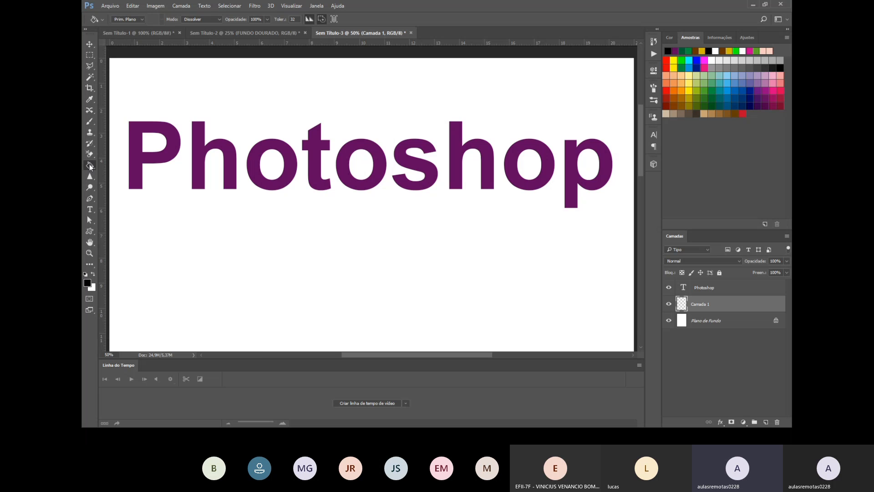
click(264, 252)
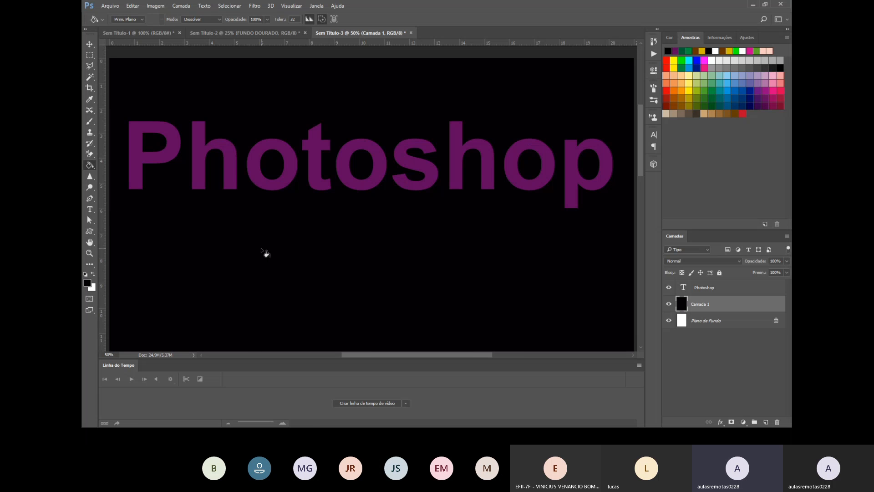
Place the FOGO image from the PHOTOSHOP - AULA 04 folder into the document above the Photoshop text layer.
click(722, 290)
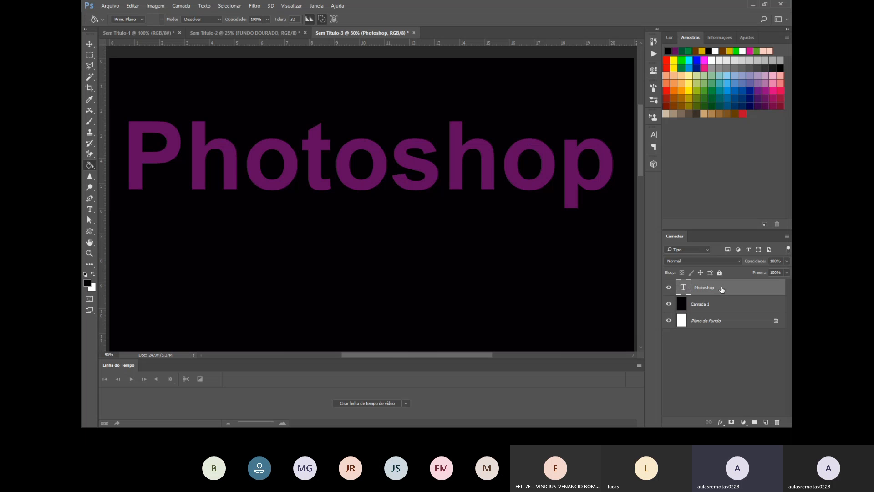
key(alt+Tab)
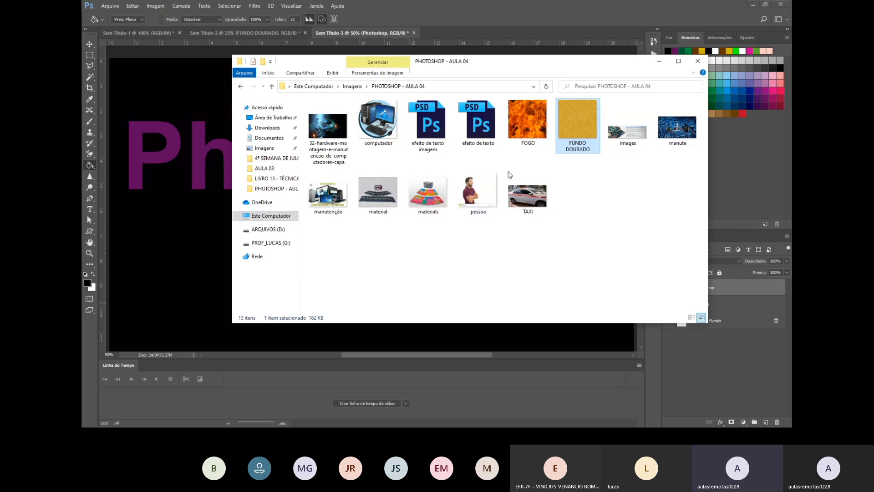
click(520, 128)
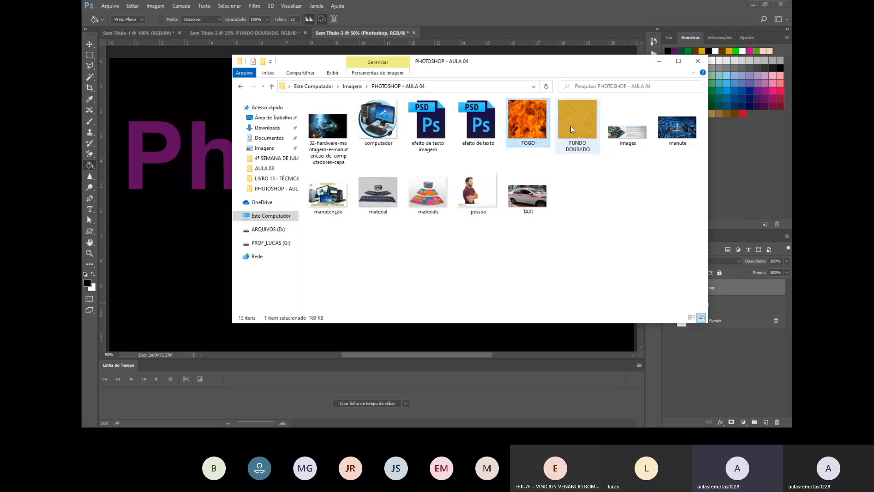
drag(523, 116, 202, 200)
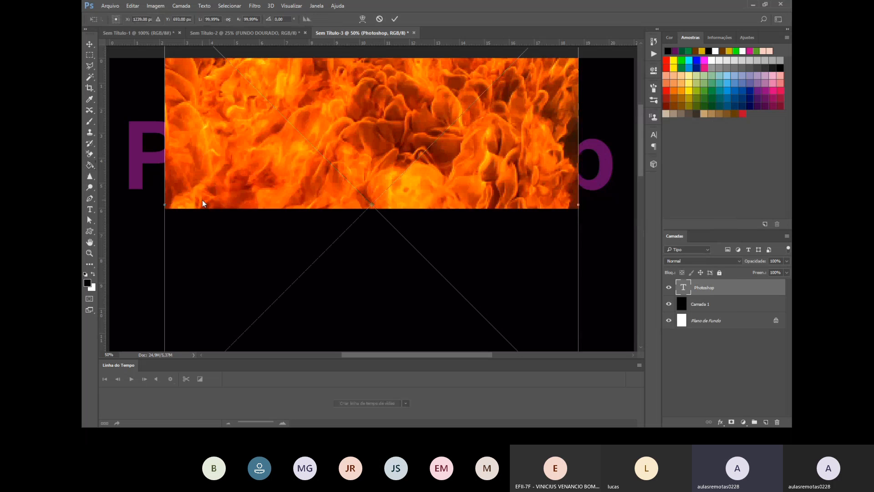
Move and stretch the FOGO image to the full page width so it covers the upper part of the page, and commit the transform.
key(ctrl+0)
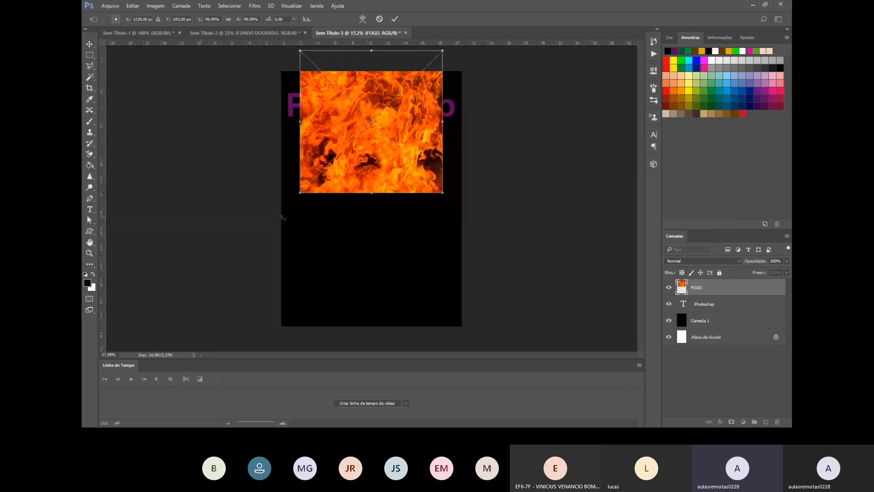
drag(386, 162, 385, 186)
drag(300, 213, 282, 220)
drag(440, 219, 461, 167)
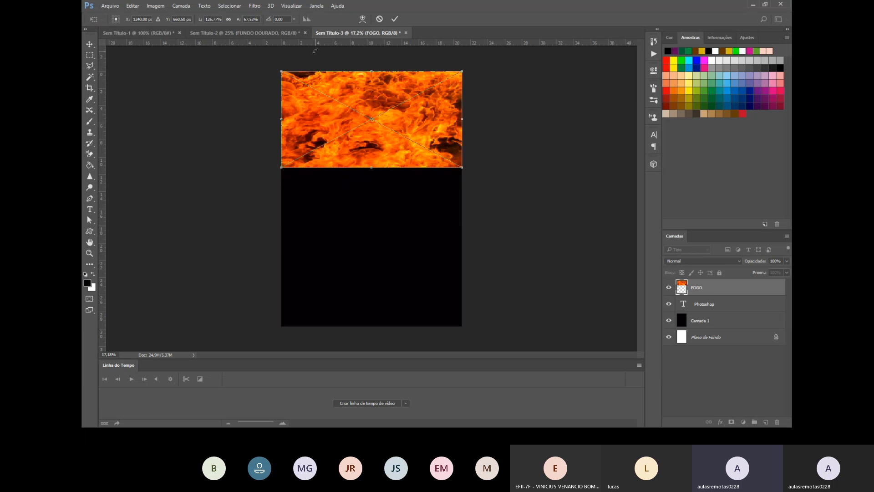
click(90, 165)
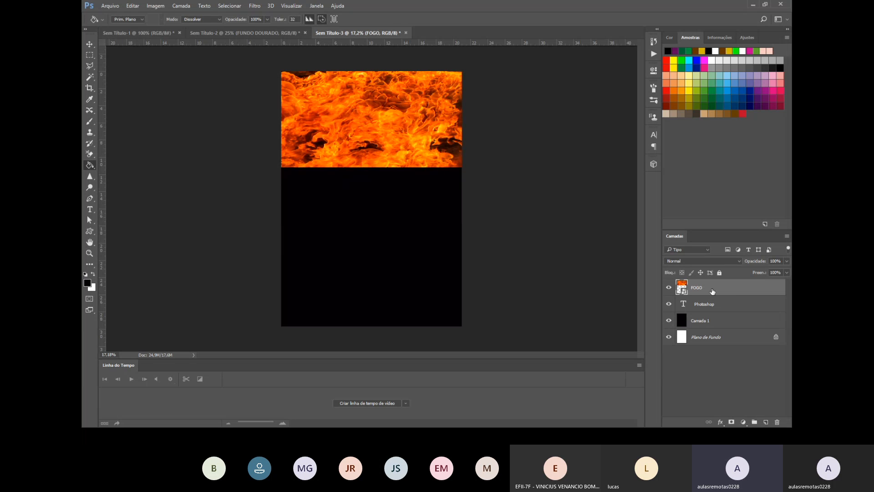
Clip the FOGO layer to the Photoshop text layer so the flames fill only the letters.
drag(712, 304, 714, 293)
alt+click(715, 294)
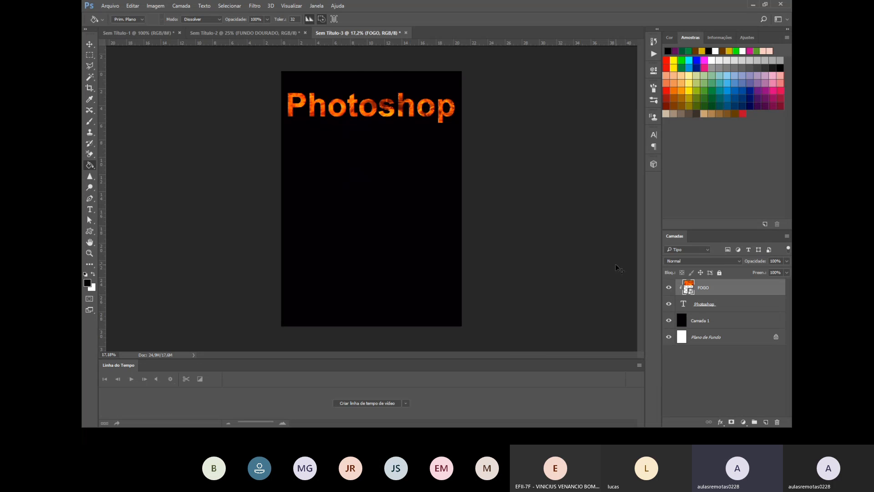
key(ctrl+plus)
key(ctrl+plus)
scroll(589, 259, up, 3)
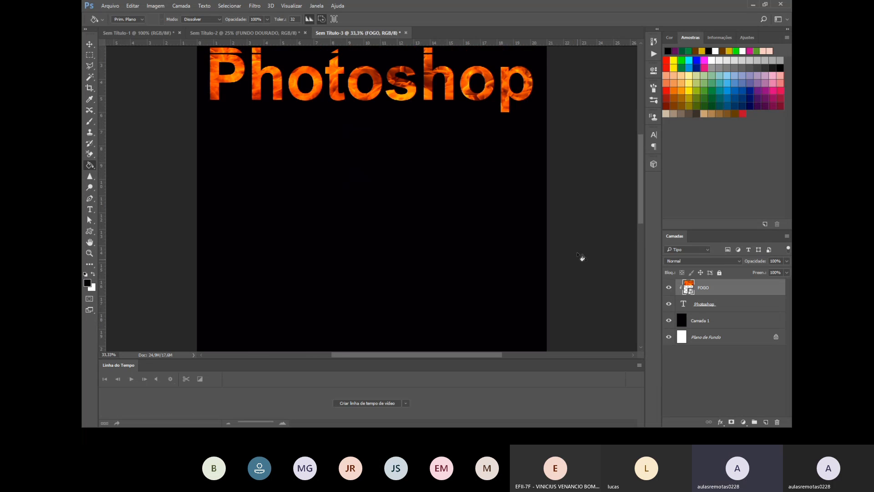
scroll(581, 257, up, 2)
key(ctrl+plus)
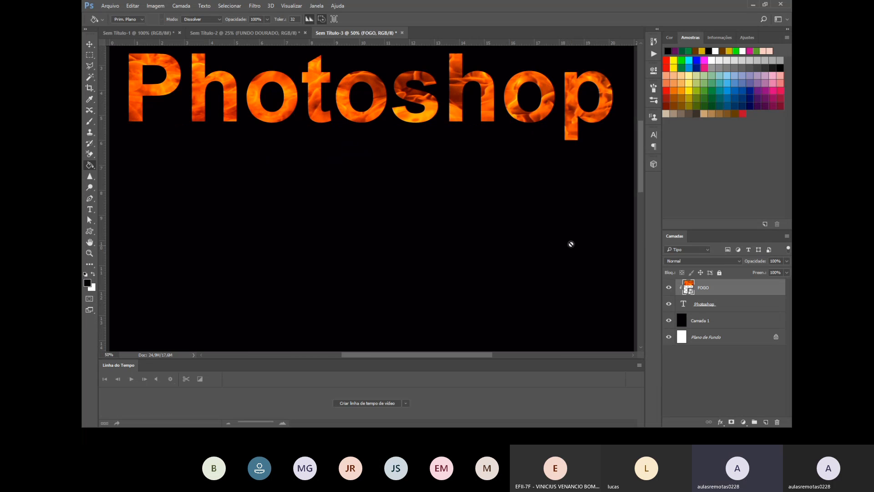
scroll(571, 244, up, 2)
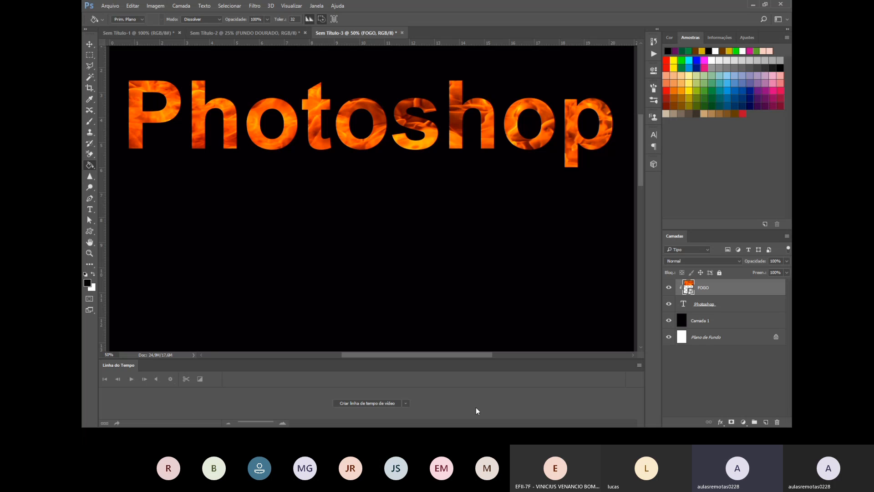
key(h)
double_click(715, 289)
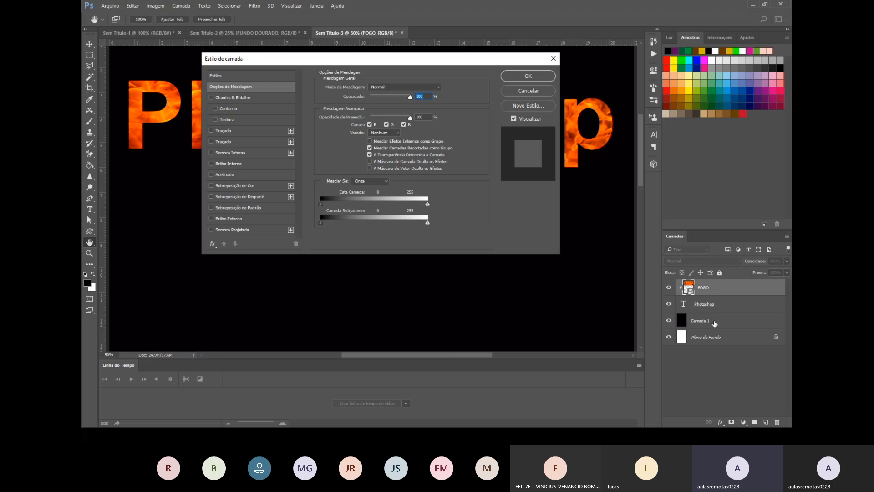
click(542, 89)
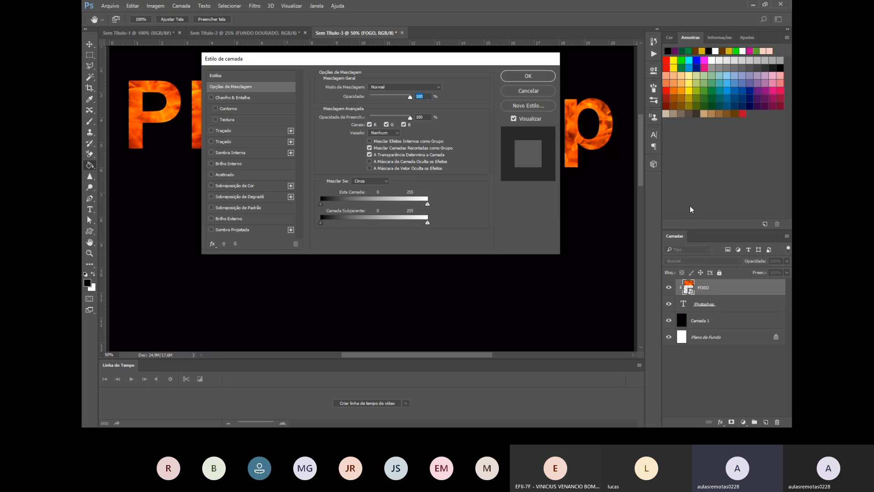
Add the Chanfro & Entalhe effect to the Photoshop text layer, keeping the layer style dialog clear of the first letters.
double_click(735, 302)
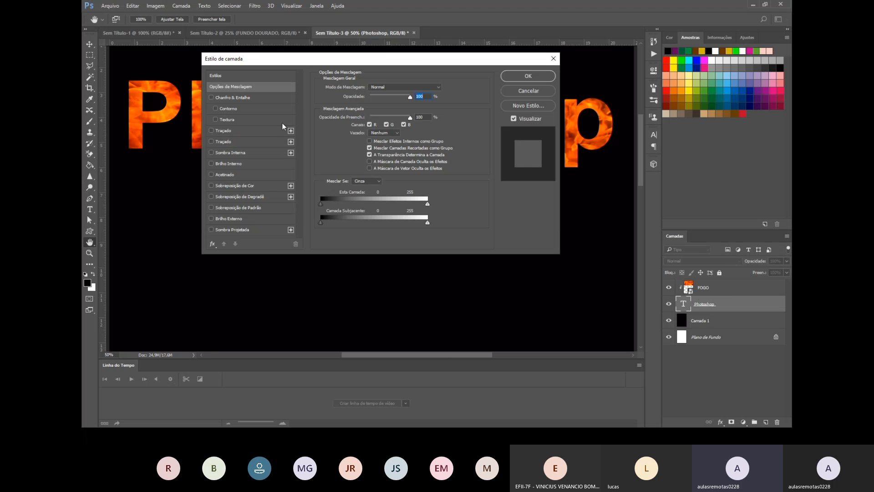
drag(411, 60, 542, 59)
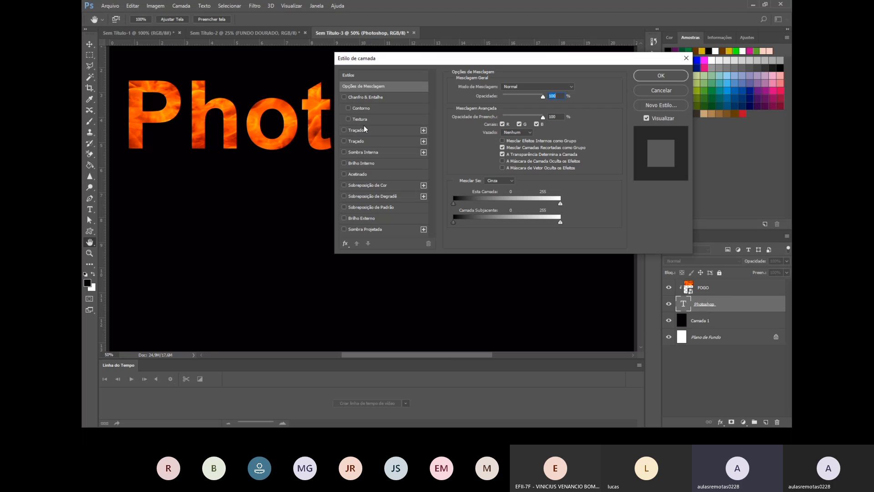
click(367, 97)
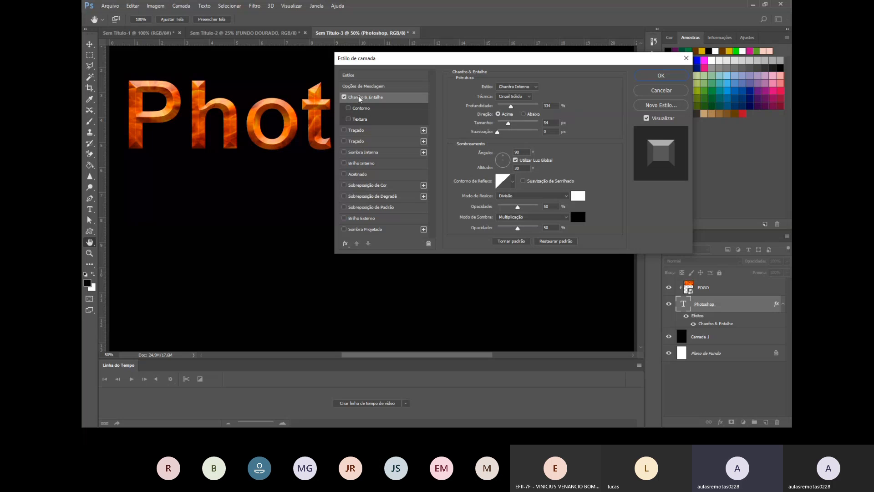
click(344, 97)
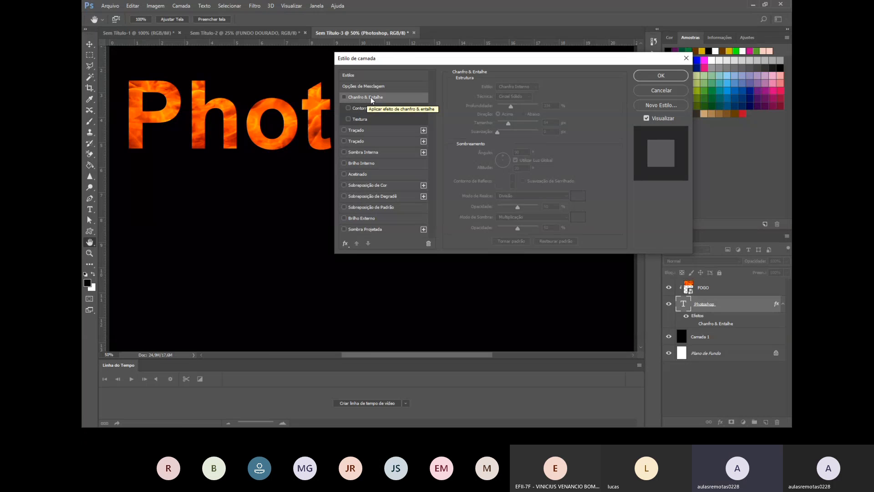
click(370, 97)
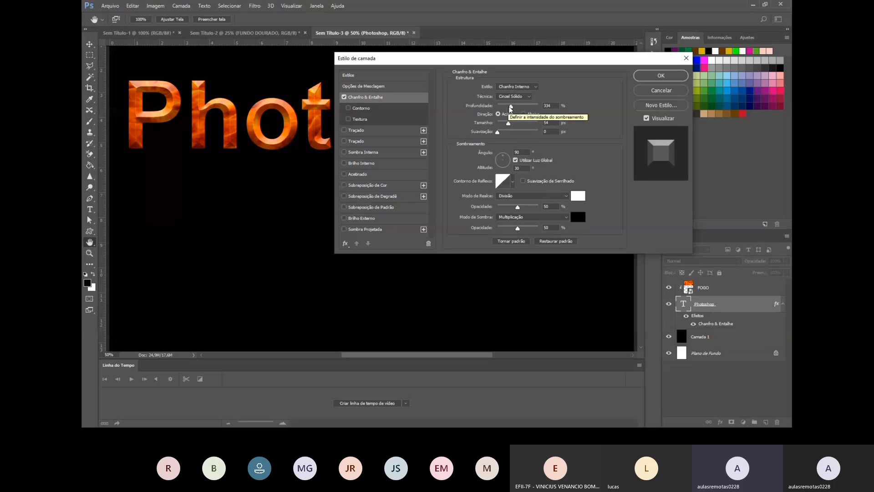
Set the bevel's depth to 667%, its size to 51 px and its softening to 0 px.
click(509, 107)
drag(511, 109, 524, 109)
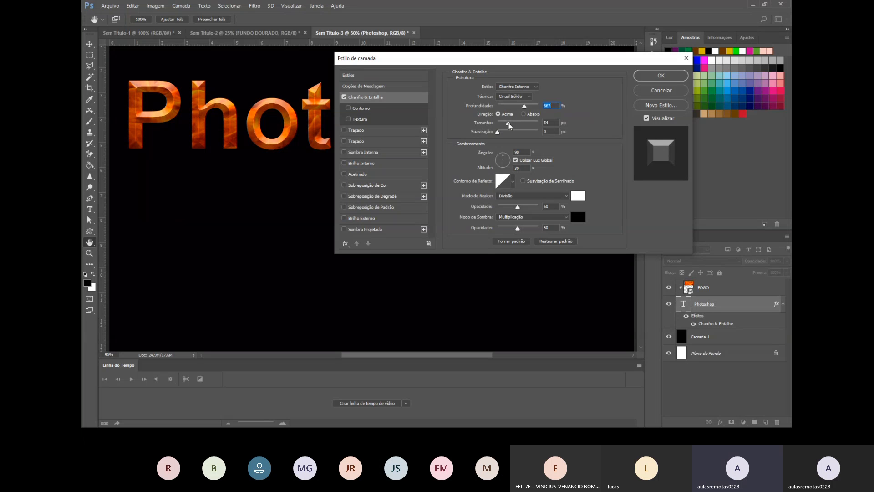
drag(509, 126, 504, 136)
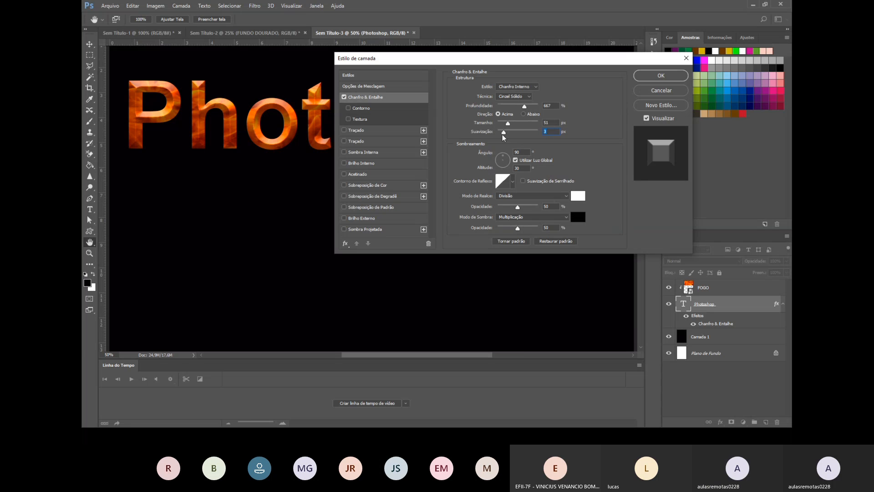
drag(504, 132, 498, 132)
Try the Entalhe, Chanfro Externo and Traçar Entalhe bevel styles on the text, ending on Chanfro Interno.
click(535, 88)
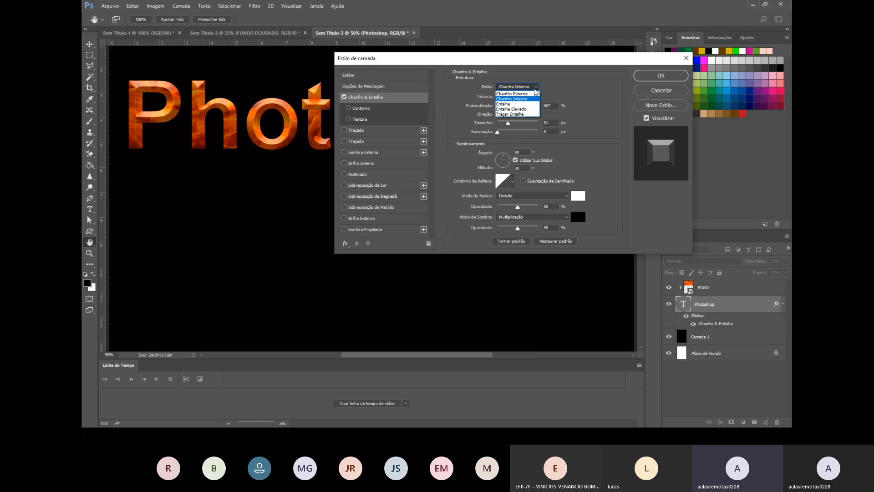
click(524, 104)
click(521, 87)
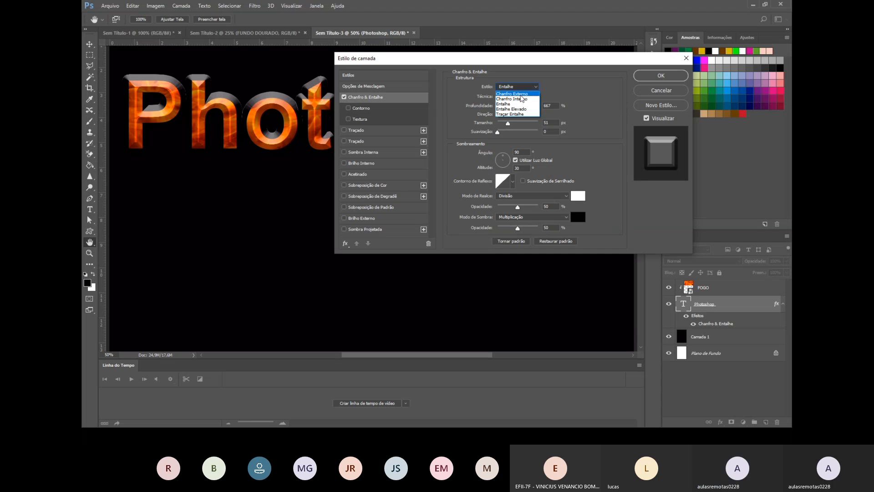
click(520, 91)
click(519, 88)
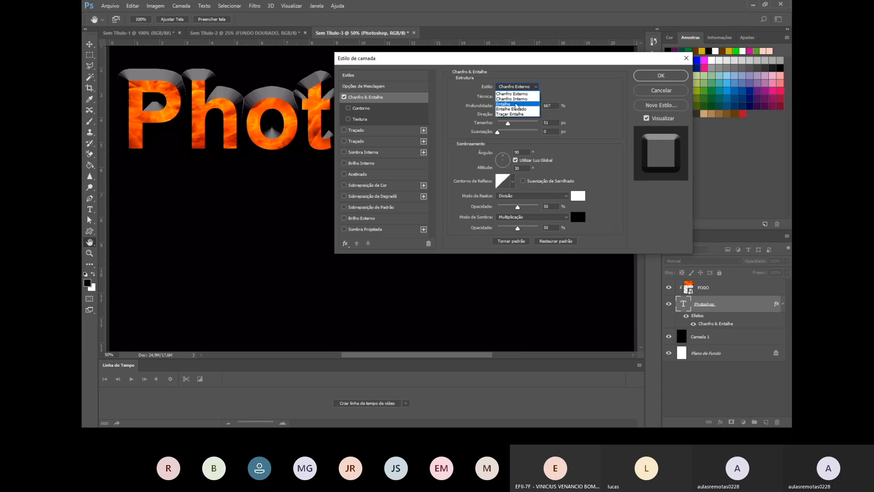
click(518, 105)
click(520, 93)
click(519, 111)
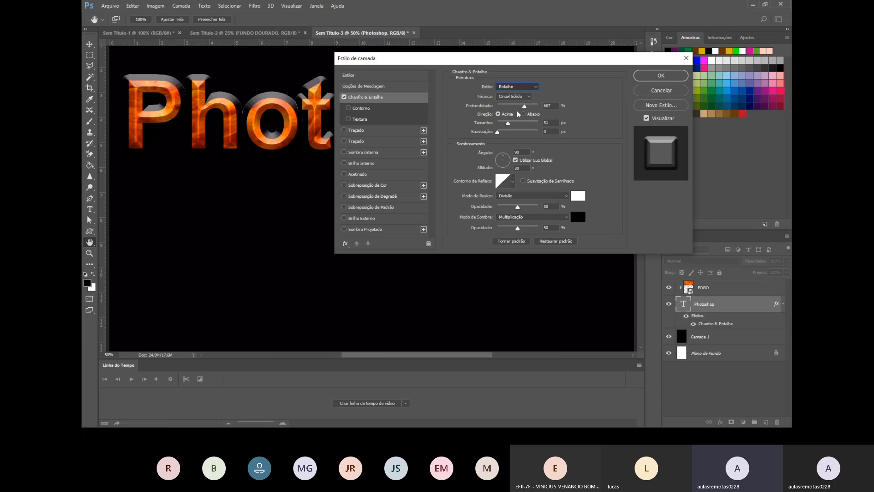
click(520, 87)
click(518, 117)
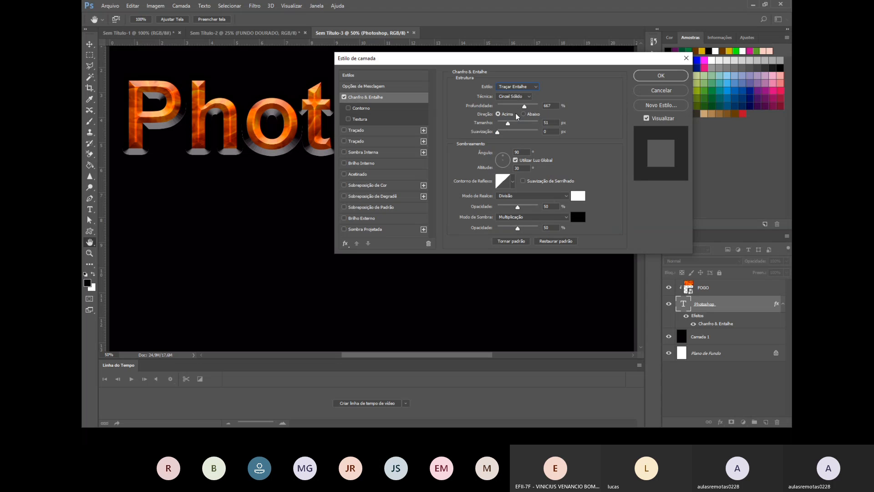
click(521, 87)
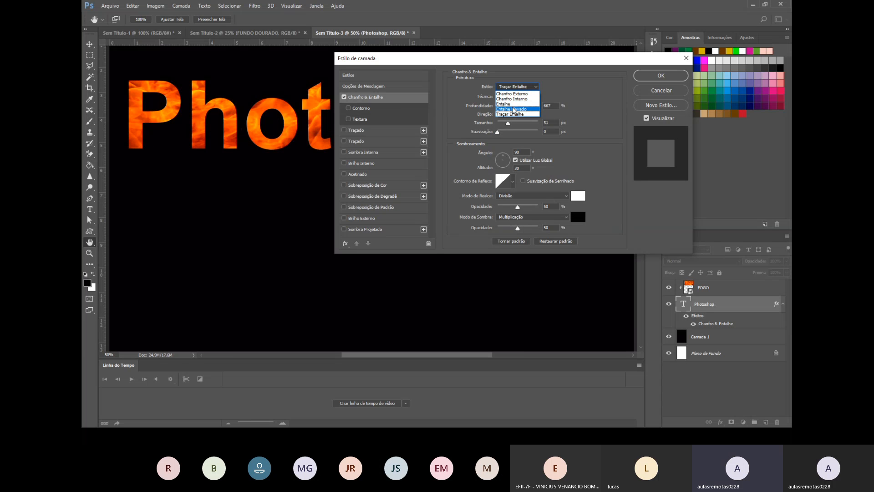
click(518, 97)
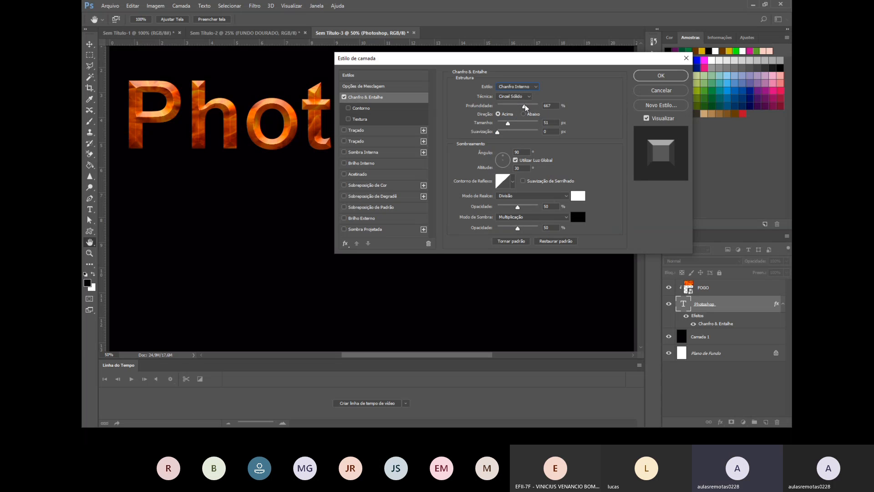
Raise the bevel depth slightly and enable the bevel's Contorno option with a scale of about 68%.
mouse_move(525, 108)
mouse_down()
mouse_move(513, 110)
mouse_move(528, 109)
mouse_up()
click(366, 110)
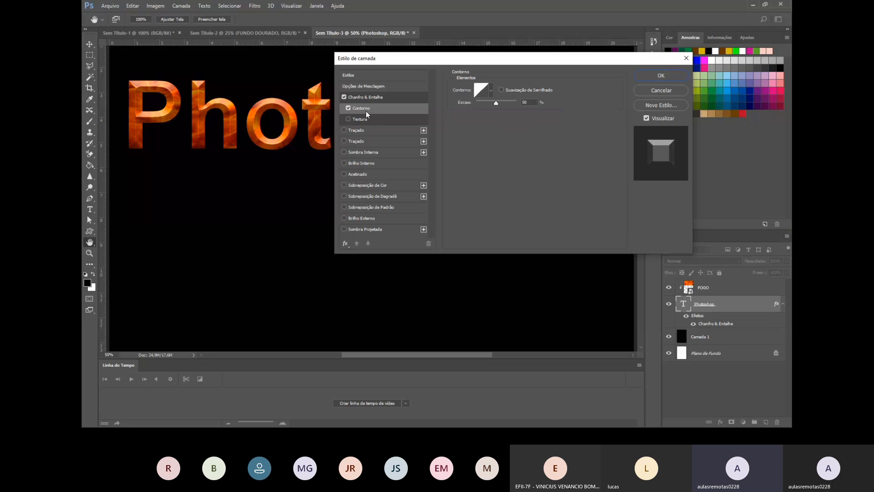
click(499, 105)
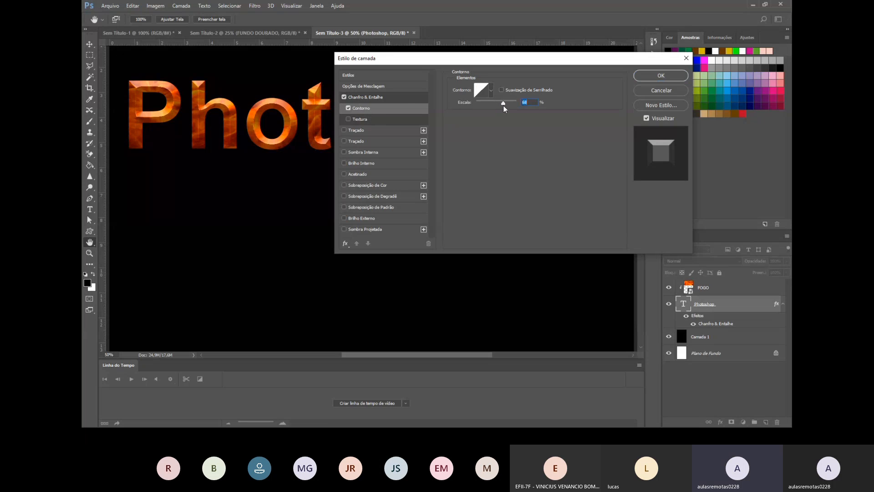
Try the Textura option with an enlarged pattern scale on the bevel.
click(375, 119)
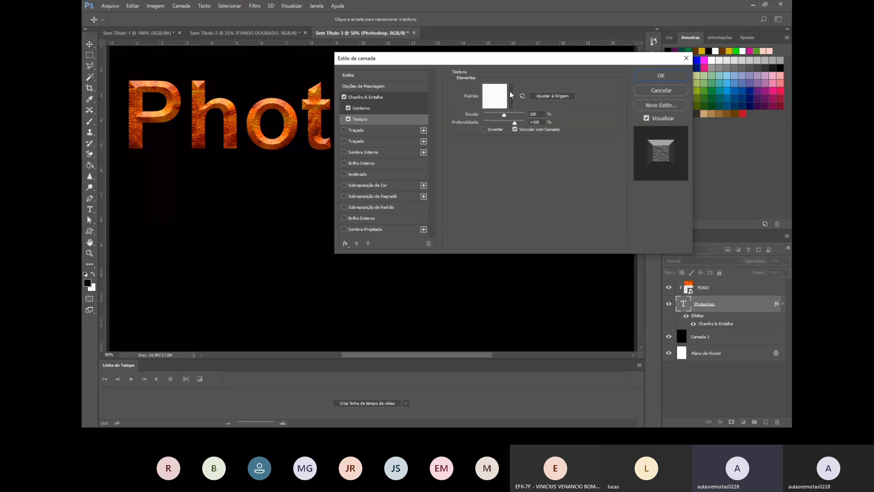
mouse_move(504, 114)
mouse_down()
mouse_move(515, 113)
mouse_move(490, 112)
mouse_move(515, 112)
mouse_move(508, 114)
mouse_up()
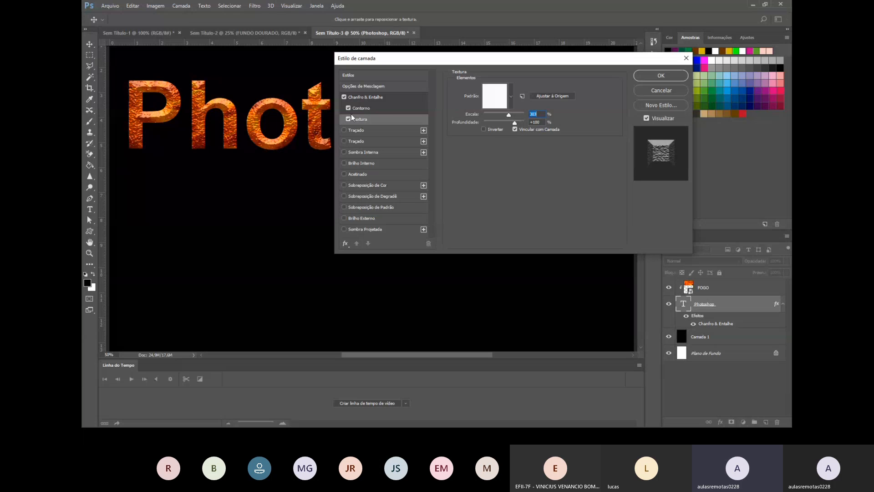
click(349, 119)
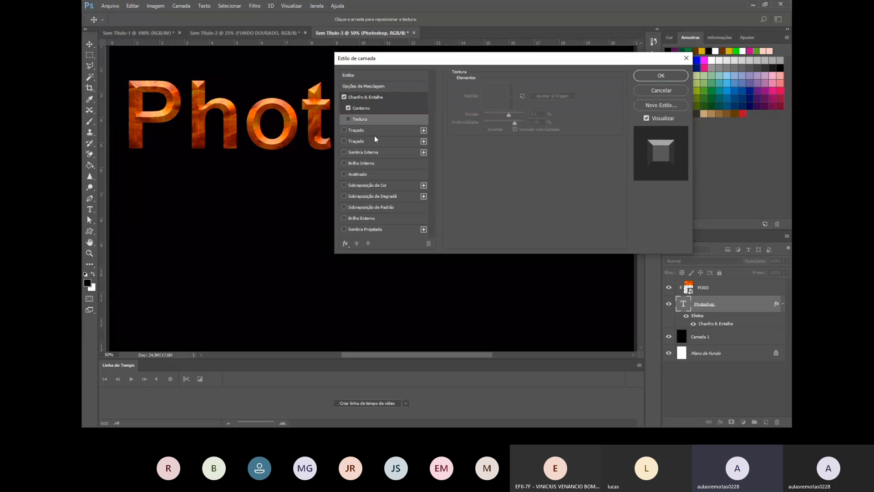
Try each of the two Traçado effects on the Photoshop text and leave both disabled.
click(360, 131)
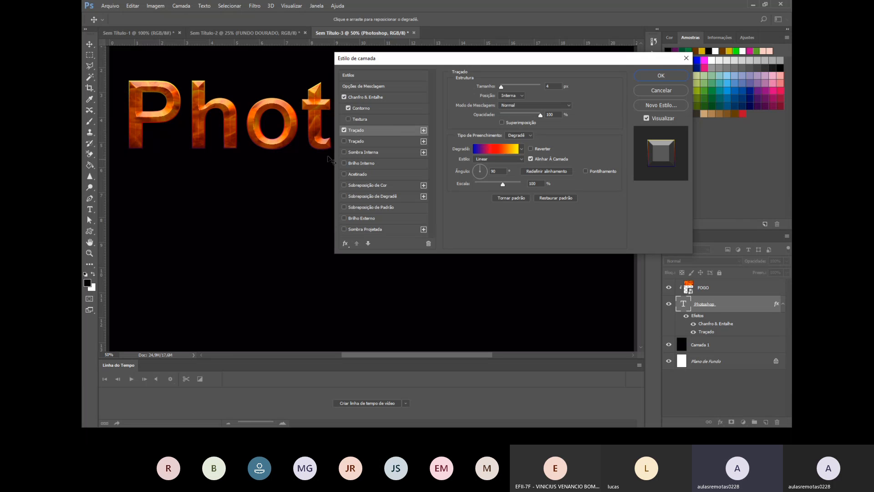
click(345, 132)
click(344, 141)
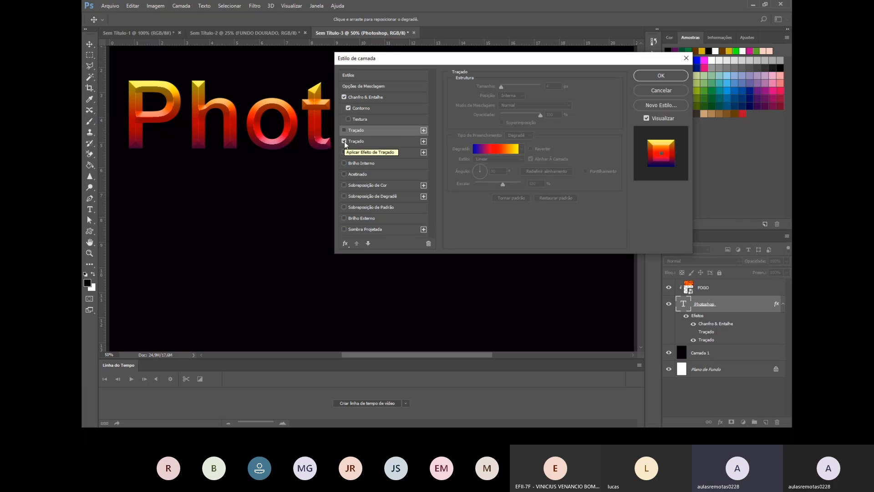
click(344, 141)
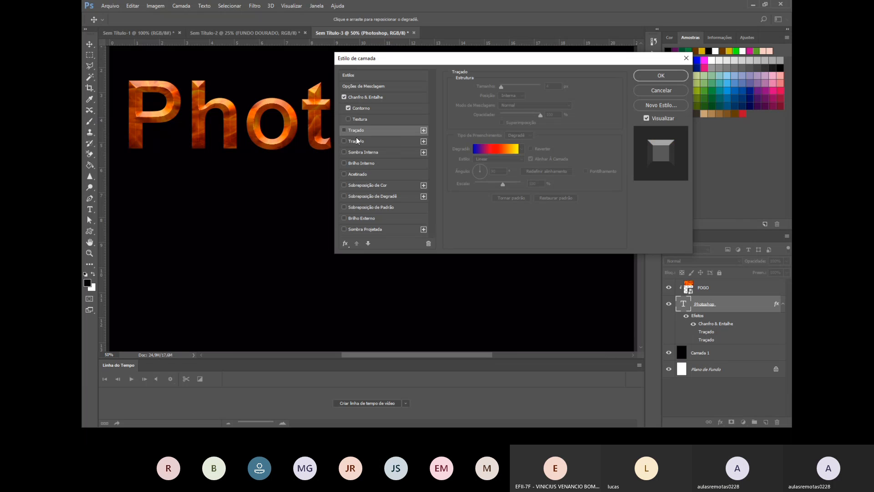
Try the Sombra Interna effect on the text and cancel the layer style changes.
click(367, 152)
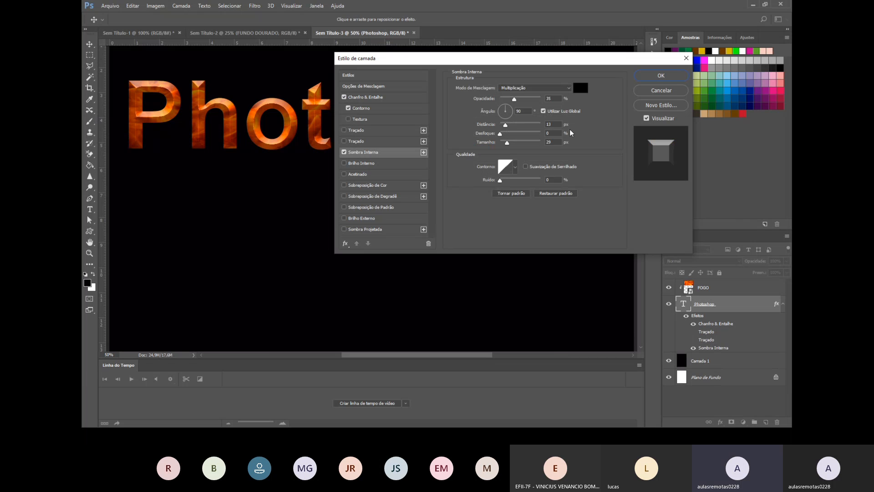
drag(514, 99, 515, 100)
click(661, 91)
Hide the black Camada 1 layer and try Sombra Interna at 29% opacity with 0% noise on the Photoshop text.
click(669, 320)
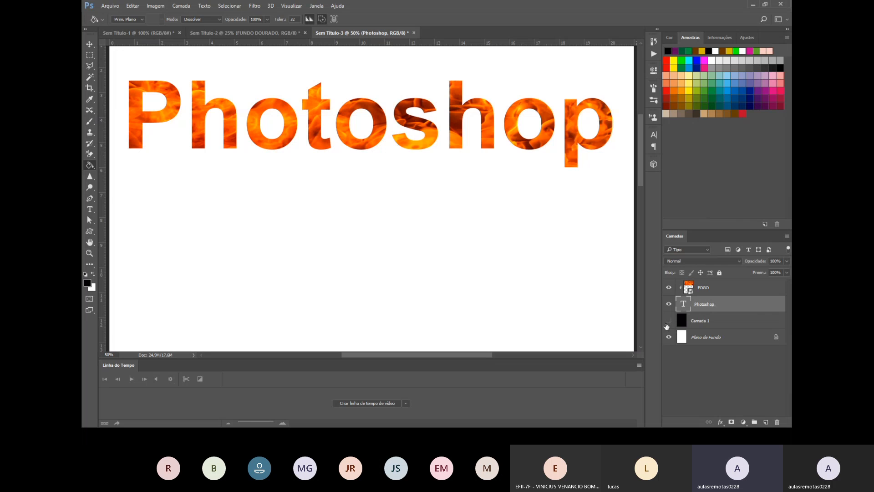
double_click(723, 305)
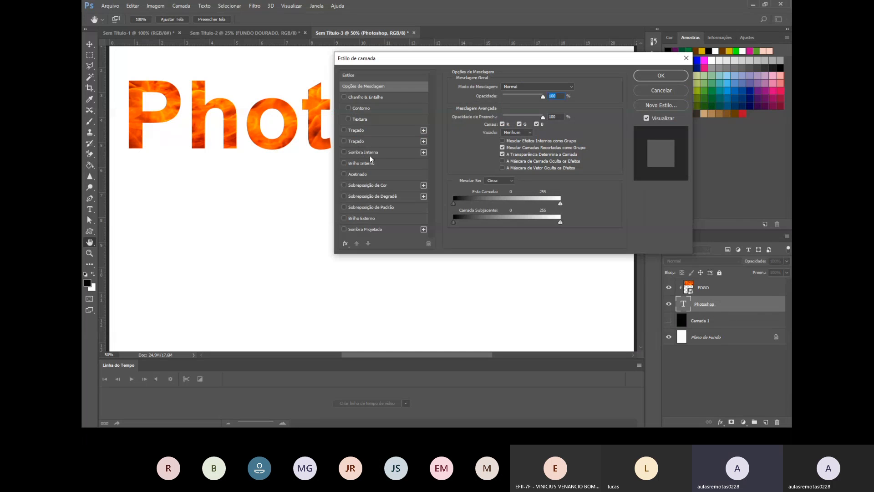
click(370, 152)
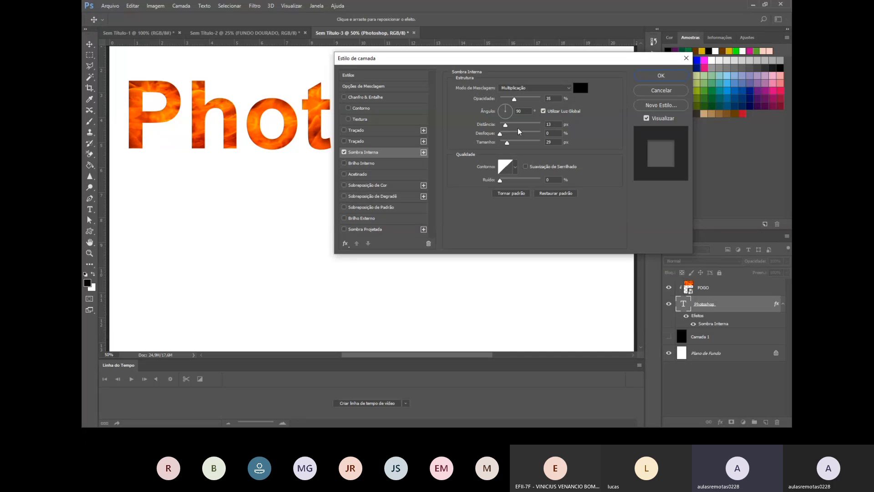
mouse_move(514, 99)
mouse_down()
mouse_move(525, 101)
mouse_move(512, 100)
mouse_up()
mouse_move(501, 181)
mouse_down()
mouse_move(518, 180)
mouse_move(487, 180)
mouse_up()
Try Brilho Interno together with Sombra Interna on the text and turn both effects off.
click(362, 163)
click(360, 154)
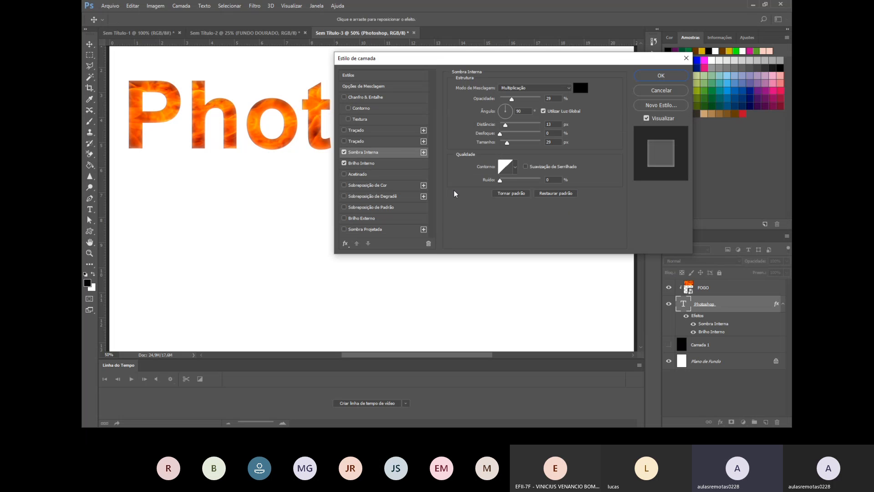
click(364, 163)
click(365, 151)
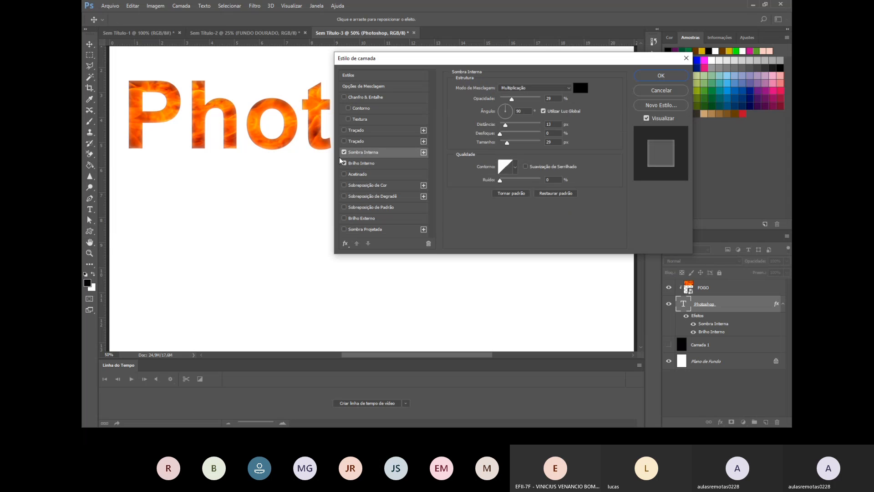
click(345, 152)
click(344, 163)
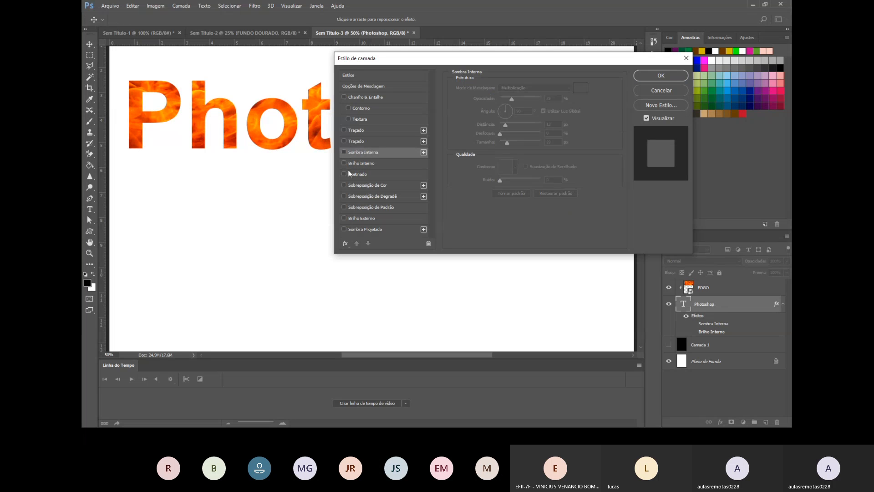
Try the Acetinado and Sobreposição de Cor effects one at a time, turning each off again.
click(354, 175)
mouse_move(521, 100)
mouse_down()
mouse_move(529, 101)
mouse_move(509, 102)
mouse_move(527, 104)
mouse_move(518, 104)
mouse_up()
click(344, 175)
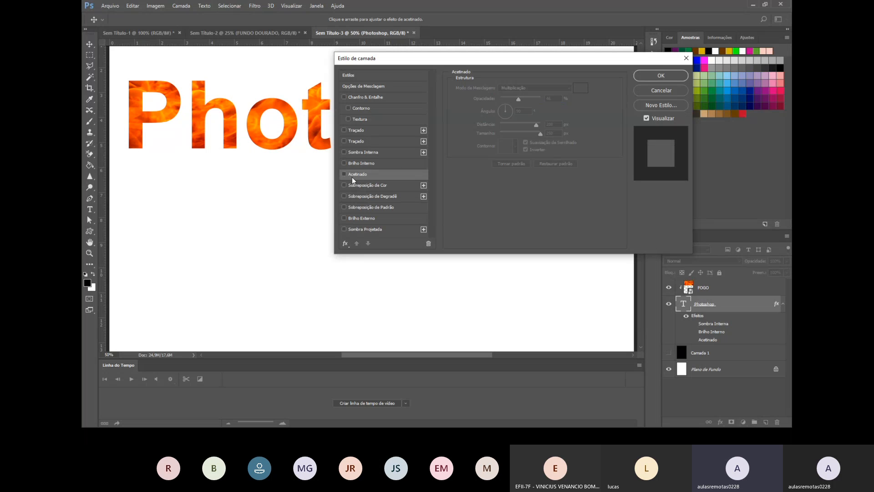
click(367, 186)
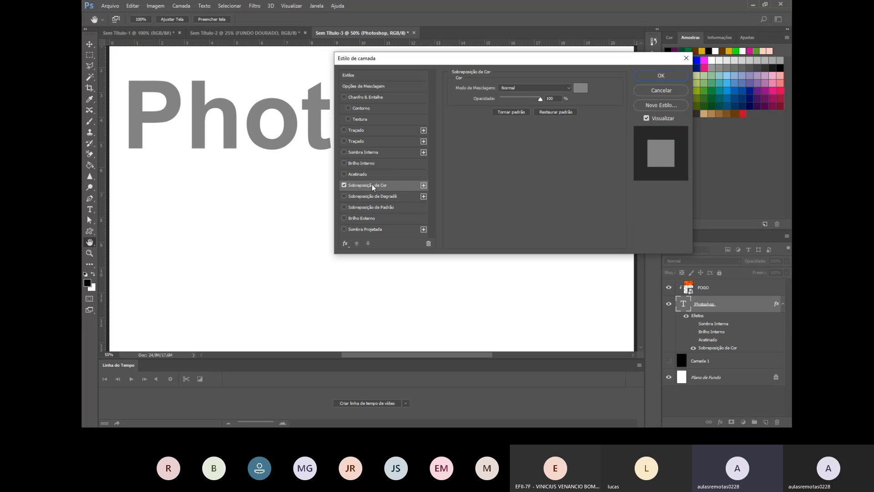
click(344, 185)
Try Sobreposição de Degradê with the Violeta, Laranja gradient preset on the text and turn it off.
click(357, 196)
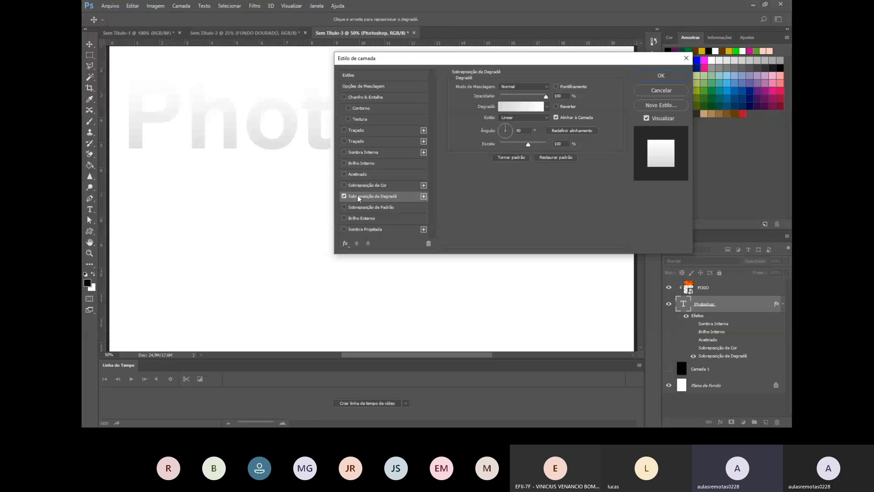
click(542, 107)
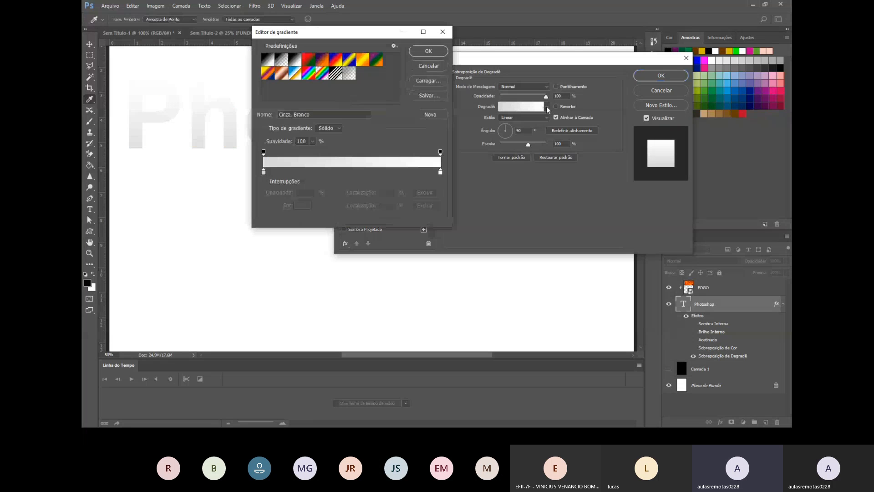
click(322, 60)
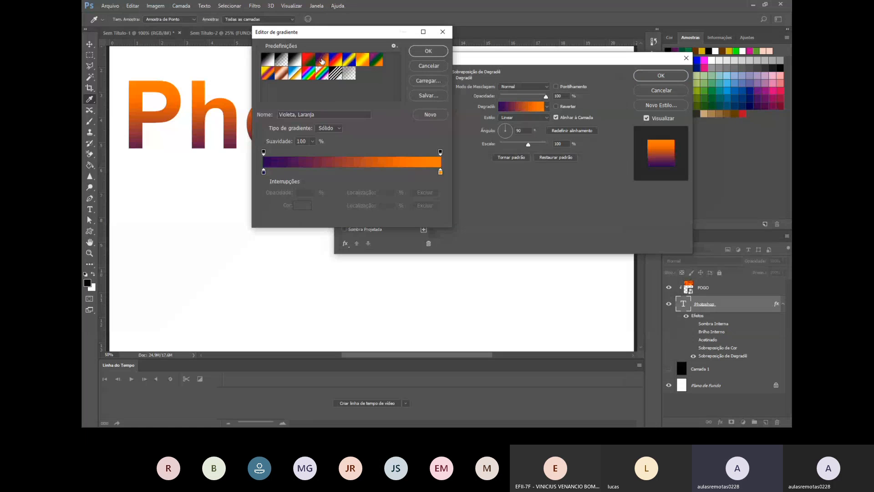
click(427, 51)
click(344, 196)
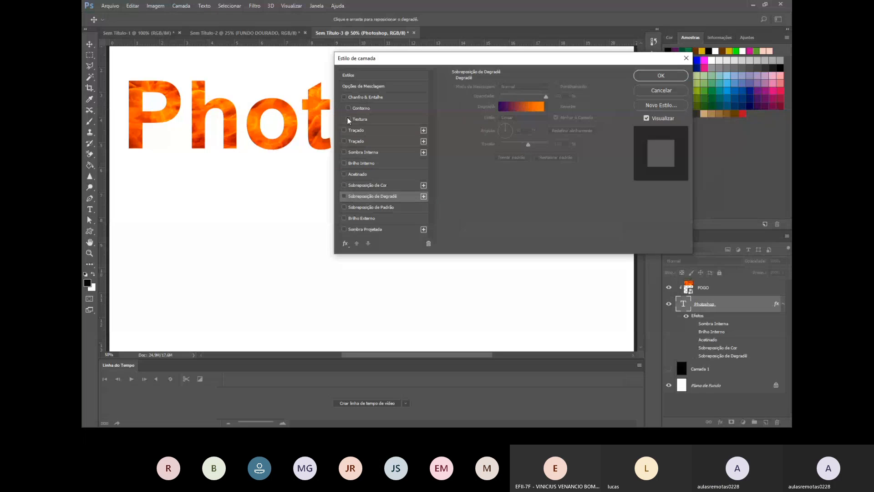
Enable Chanfro & Entalhe on the Photoshop text, leaving Sobreposição de Degradê disabled.
click(344, 97)
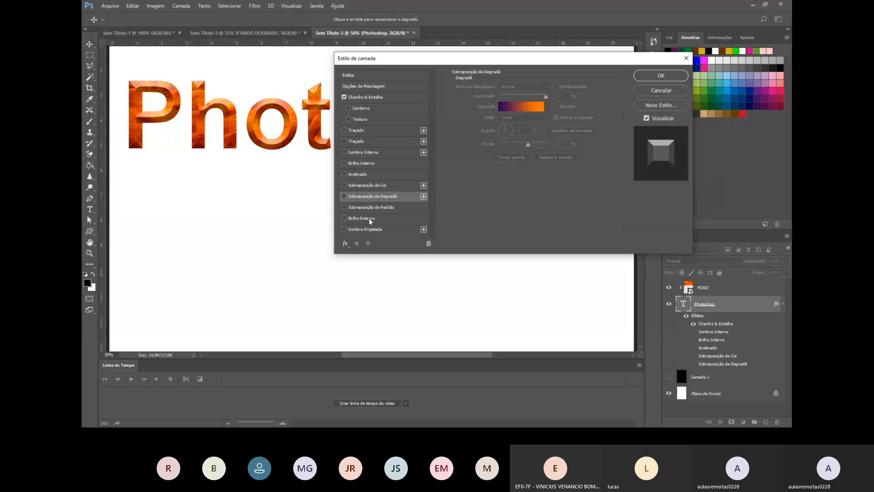
click(344, 197)
click(344, 196)
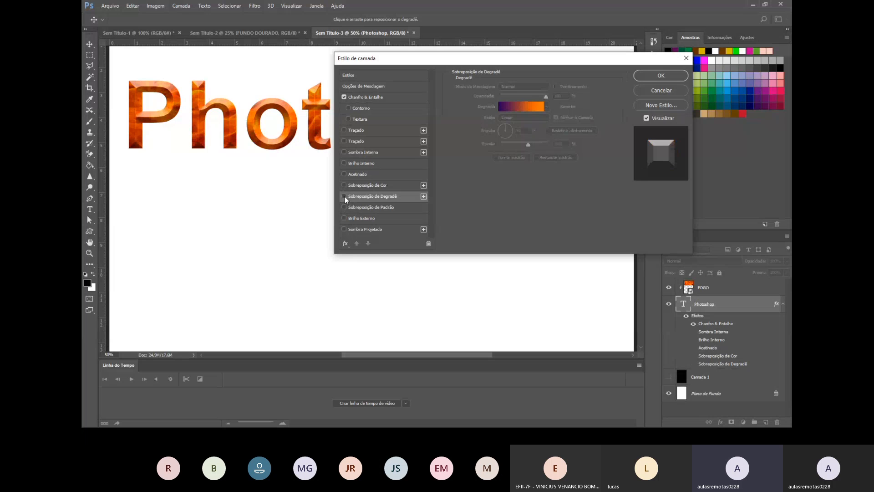
Try the Sobreposição de Padrão effect on the beveled text and turn it off.
click(352, 207)
click(344, 207)
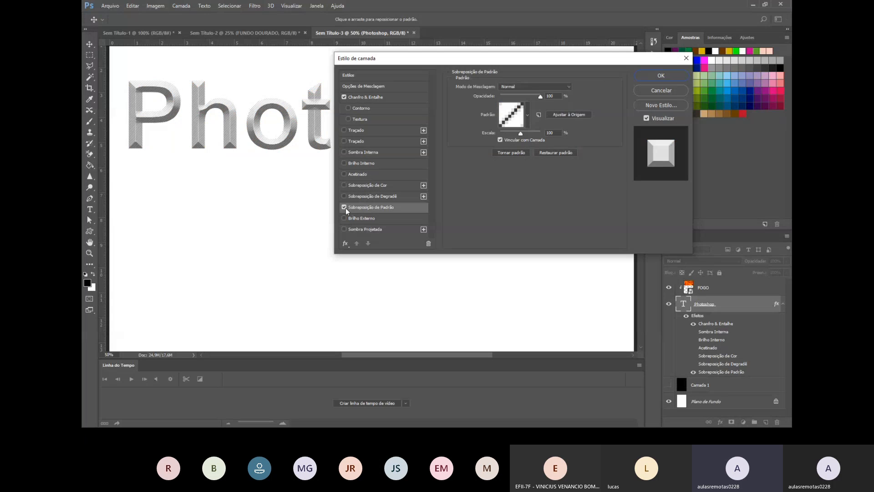
click(346, 208)
Enable Brilho Externo and Sombra Projetada on the text, setting the drop shadow's opacity to 27%.
click(353, 220)
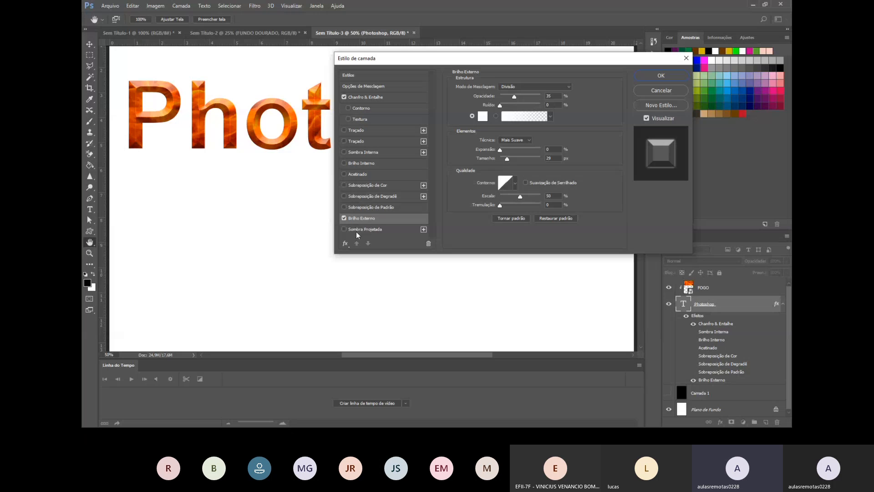
click(357, 230)
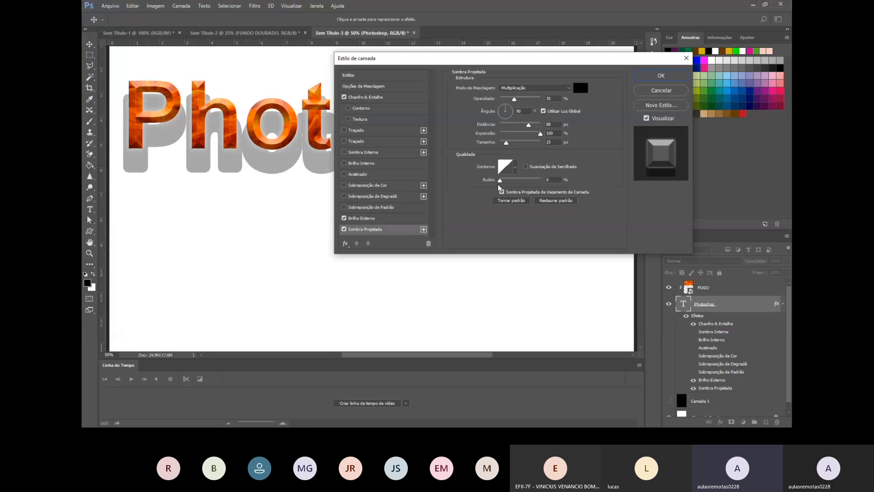
drag(515, 99, 511, 99)
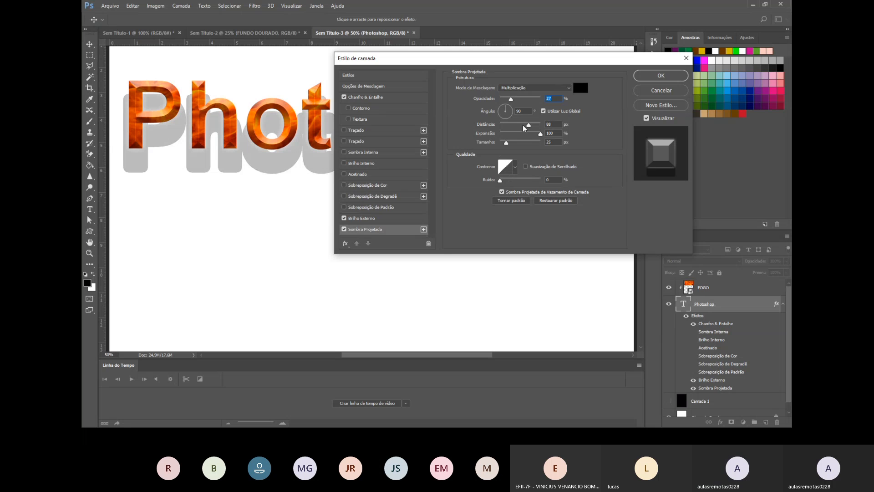
Set the drop shadow's distance to 43 px, its expansion to 38% and its size to 2 px.
mouse_move(528, 124)
mouse_down()
mouse_move(483, 127)
mouse_move(510, 128)
mouse_move(525, 144)
mouse_move(534, 136)
mouse_up()
drag(599, 63, 659, 64)
drag(593, 137, 559, 143)
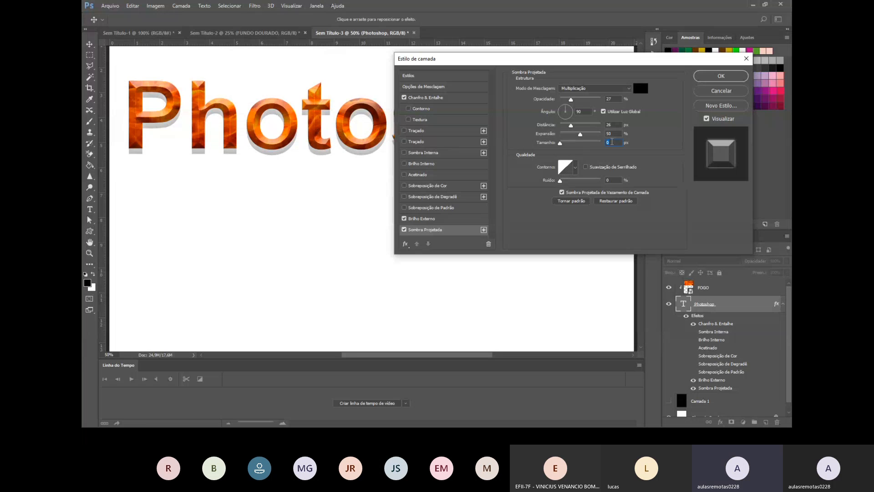
text(2)
mouse_move(580, 138)
mouse_down()
mouse_move(568, 129)
mouse_move(578, 129)
mouse_up()
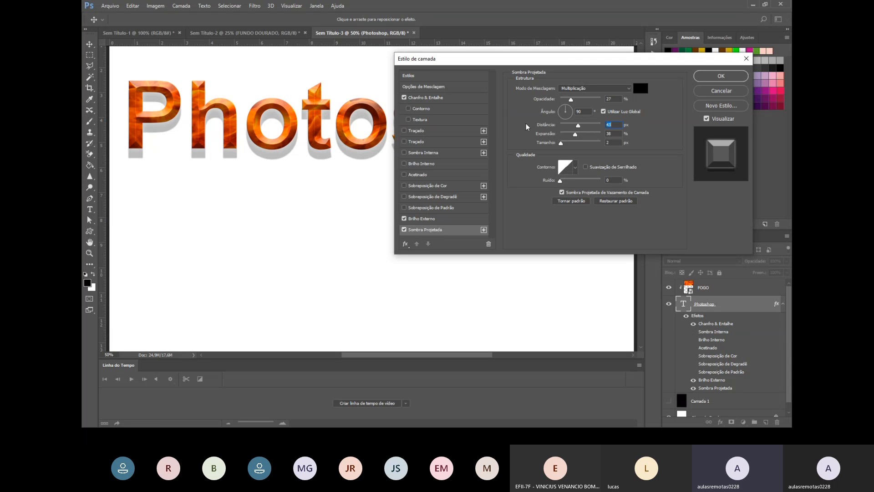
Review the bevel settings, apply the layer style and show the black Camada 1 layer again.
click(435, 99)
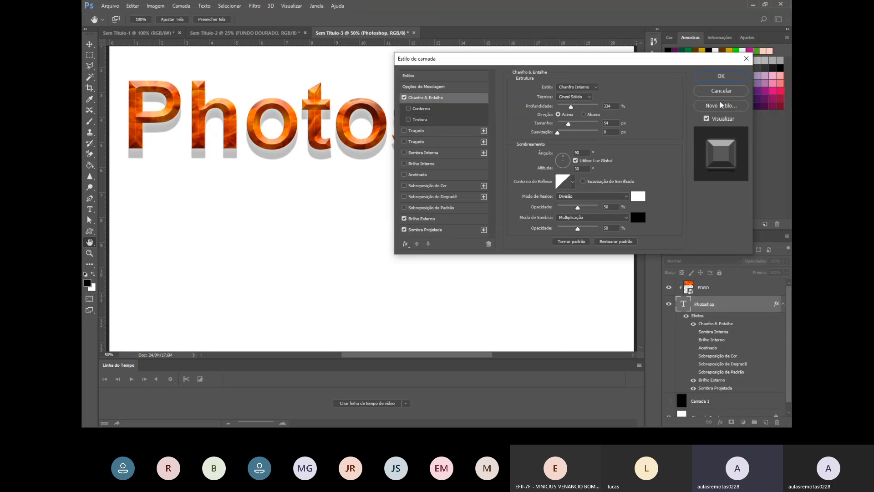
click(723, 86)
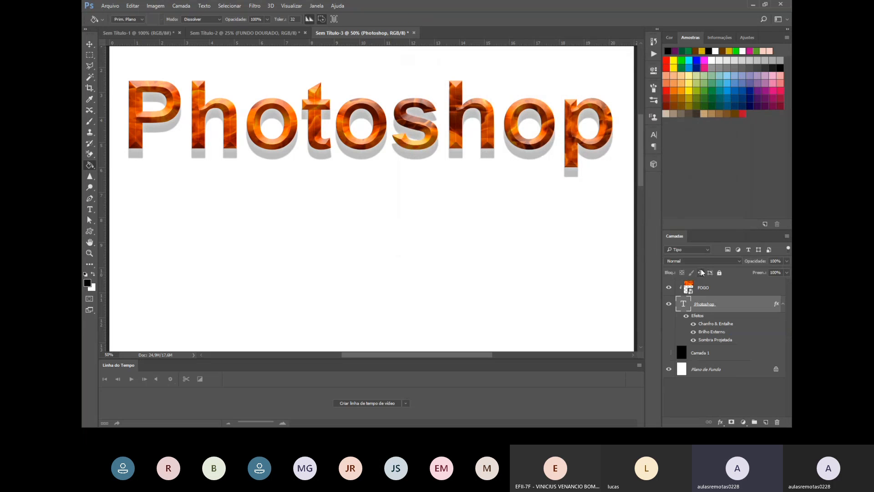
click(669, 352)
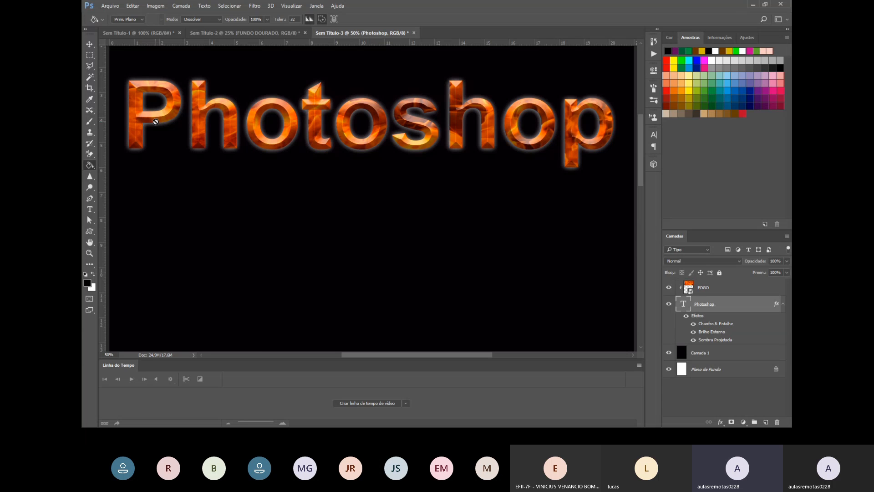
In the Sem Título-2 document, enable Chanfro & Entalhe on the São José do Rio Preto layer and open its settings.
key(ctrl+0)
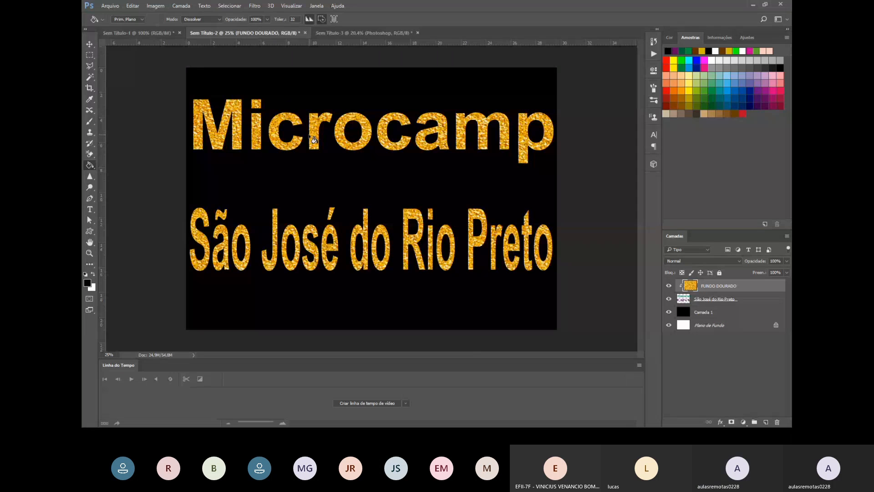
click(231, 33)
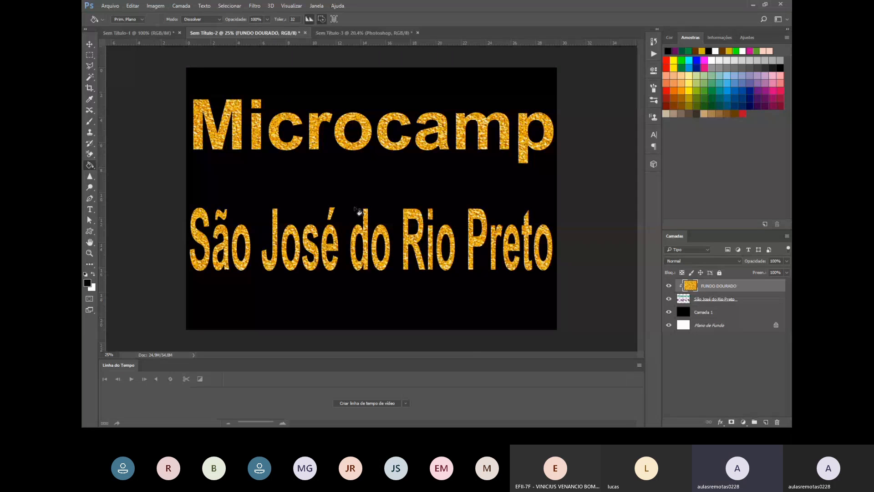
click(743, 300)
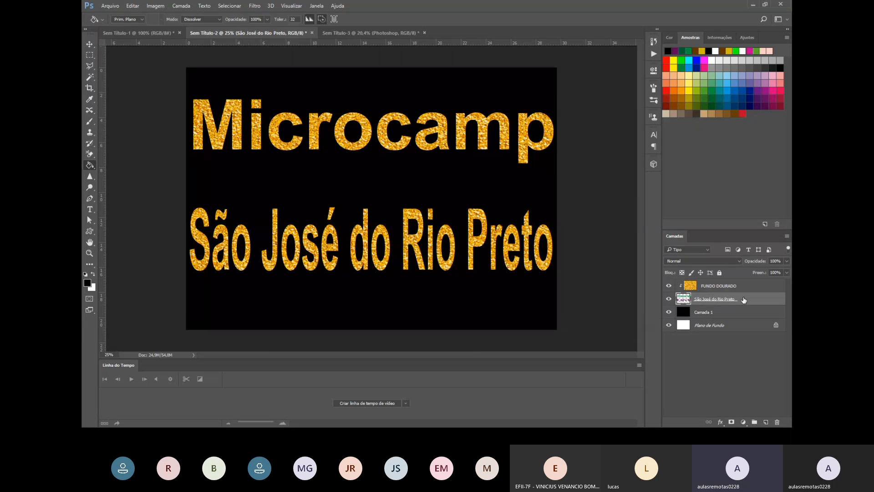
double_click(743, 300)
click(404, 97)
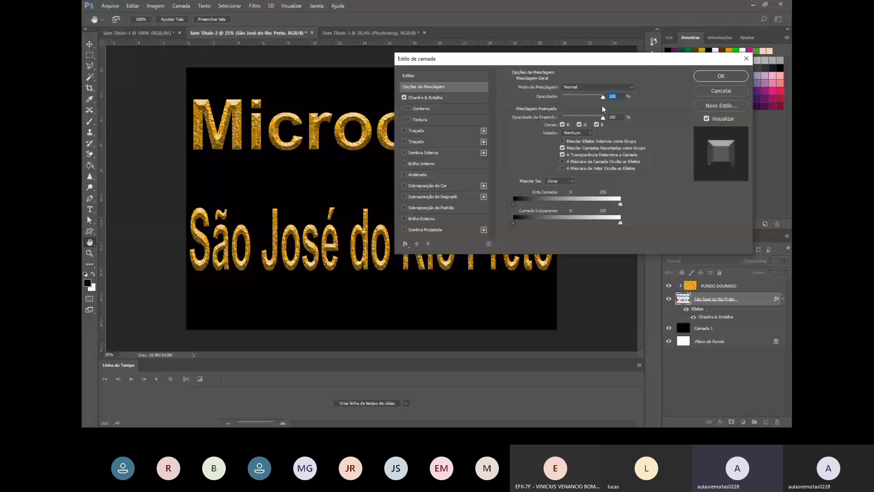
click(439, 97)
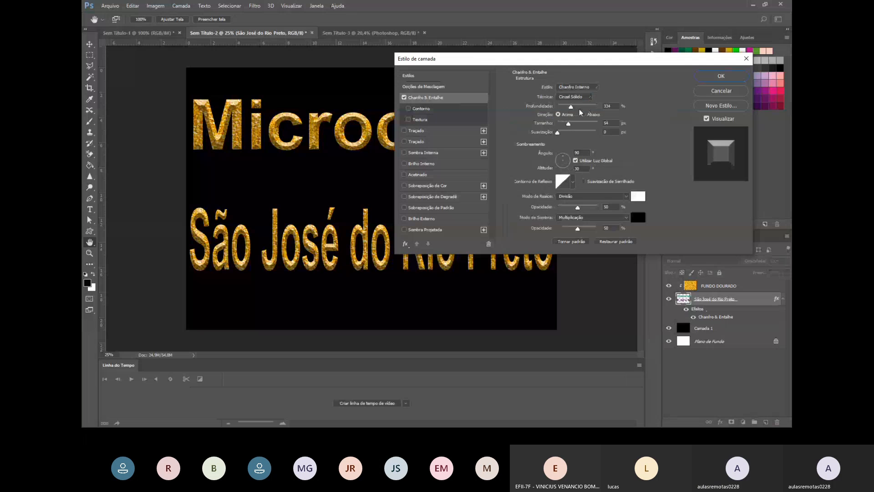
Set the gold text's bevel to 719% depth, 114 px size and Abaixo direction, and enable its Contorno option.
mouse_move(579, 111)
mouse_down()
mouse_move(588, 111)
mouse_move(580, 125)
mouse_up()
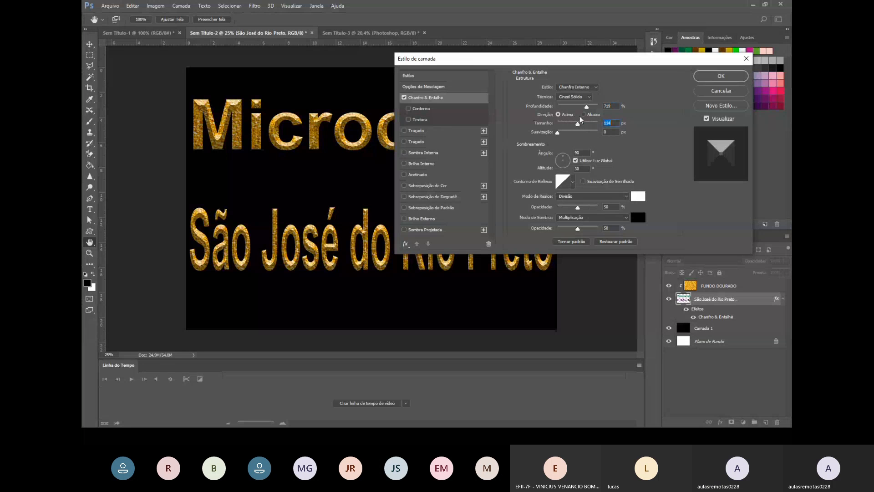
click(583, 115)
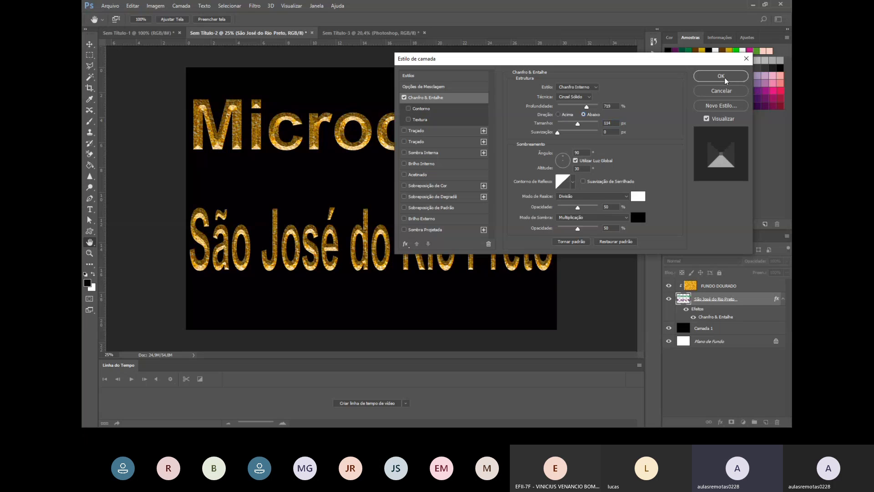
click(428, 110)
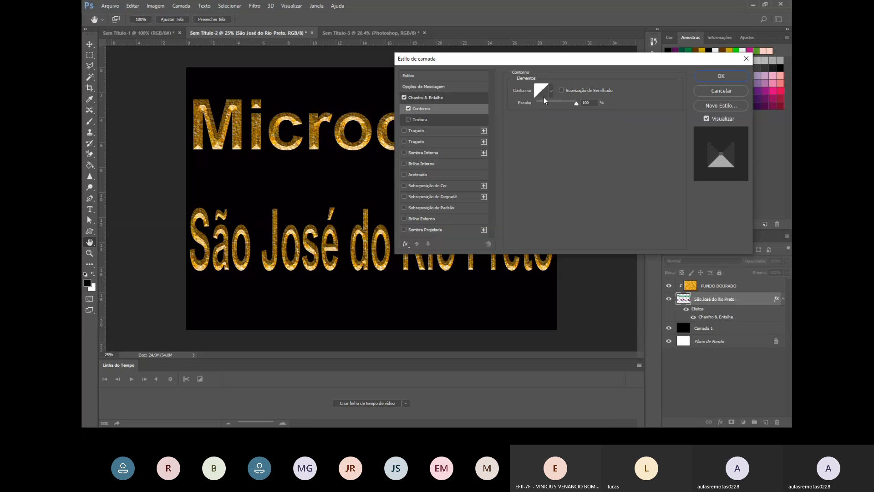
Apply the bevel and contour layer style to the gold São José do Rio Preto text.
click(721, 76)
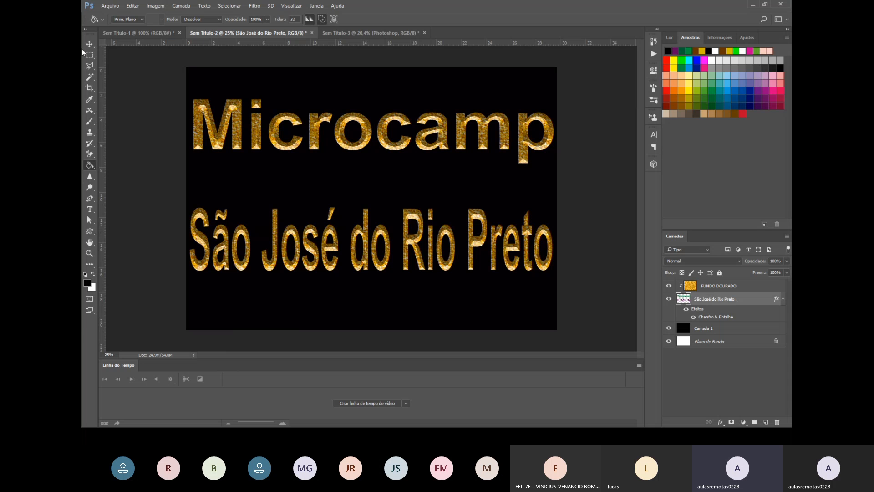
Create a new landscape A4 document from the print presets, 297 x 210 mm at 300 ppi, RGB with a white background.
click(109, 6)
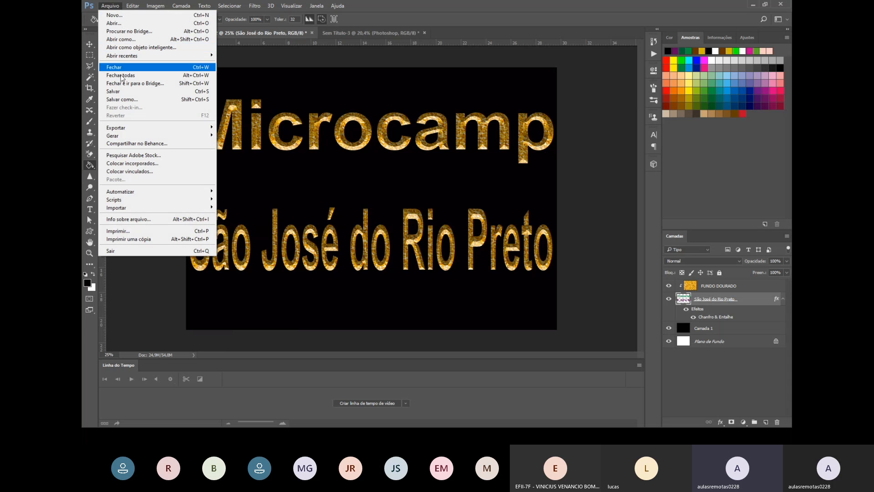
click(119, 16)
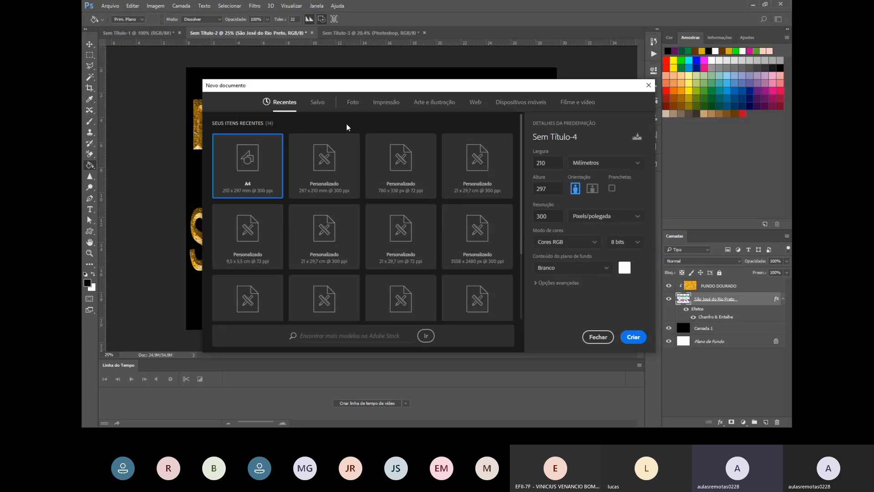
click(374, 105)
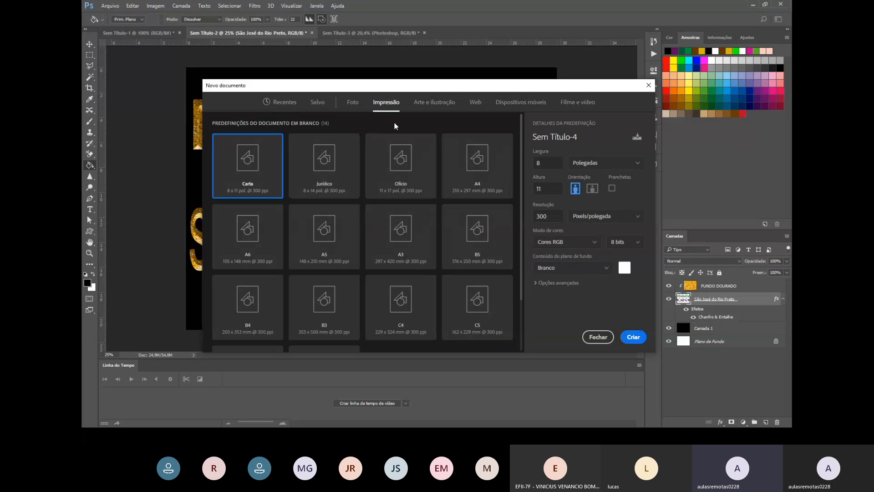
click(469, 166)
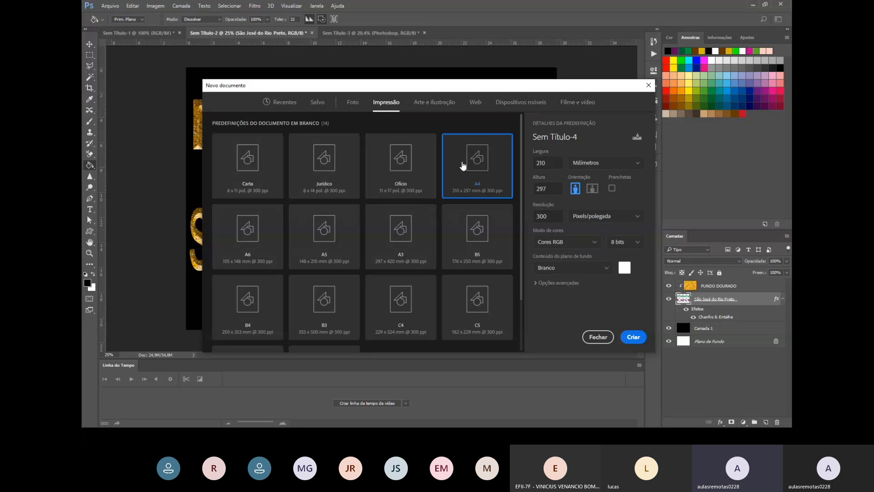
click(591, 189)
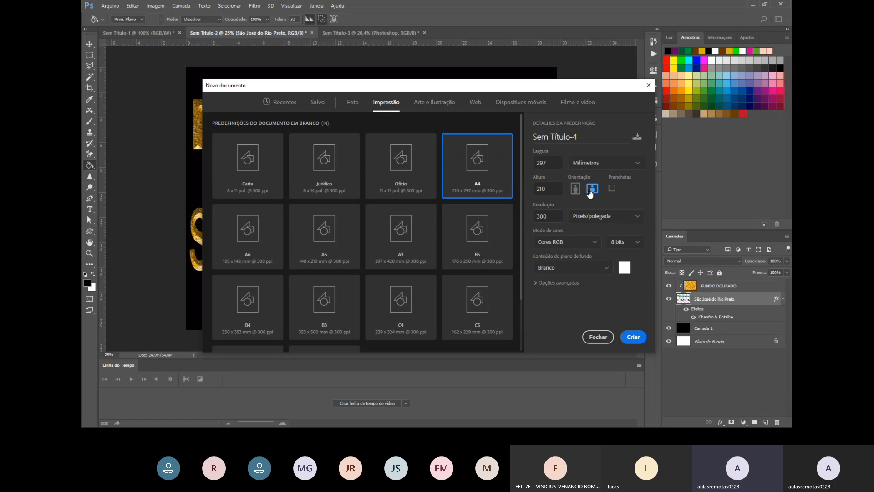
click(632, 337)
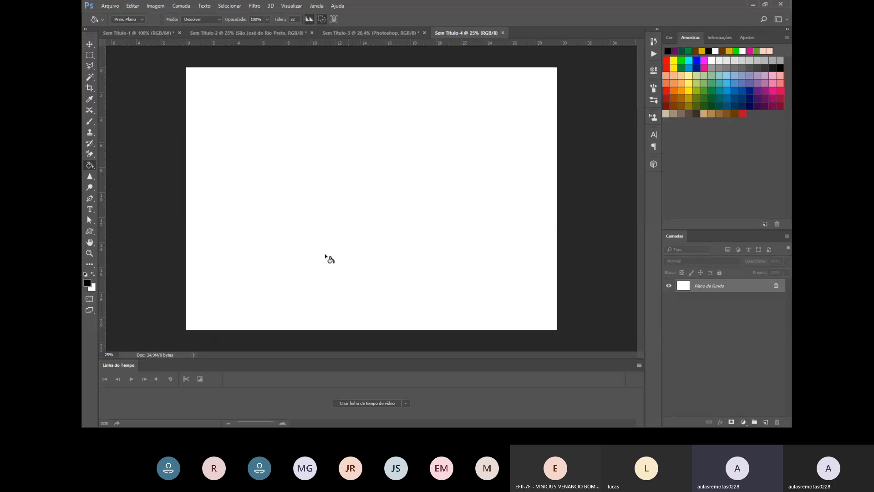
Activate the Move tool and switch to the PHOTOSHOP - AULA 04 image folder in File Explorer.
click(89, 45)
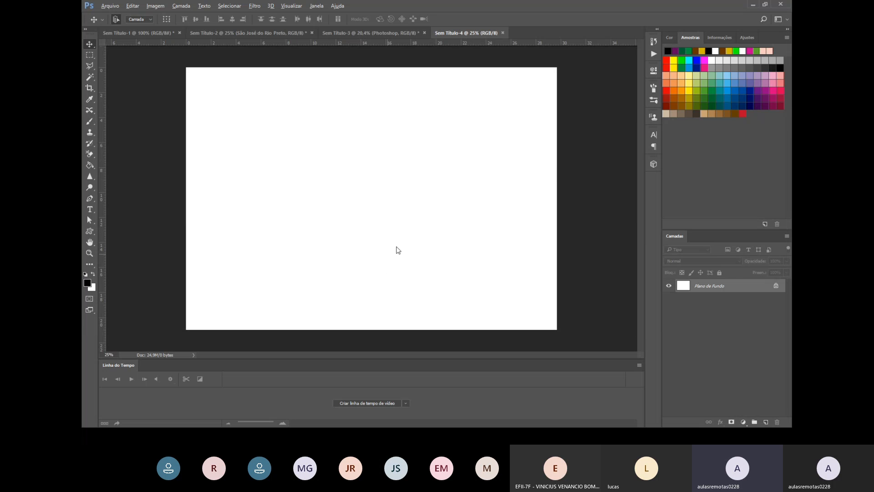
key(alt+Tab)
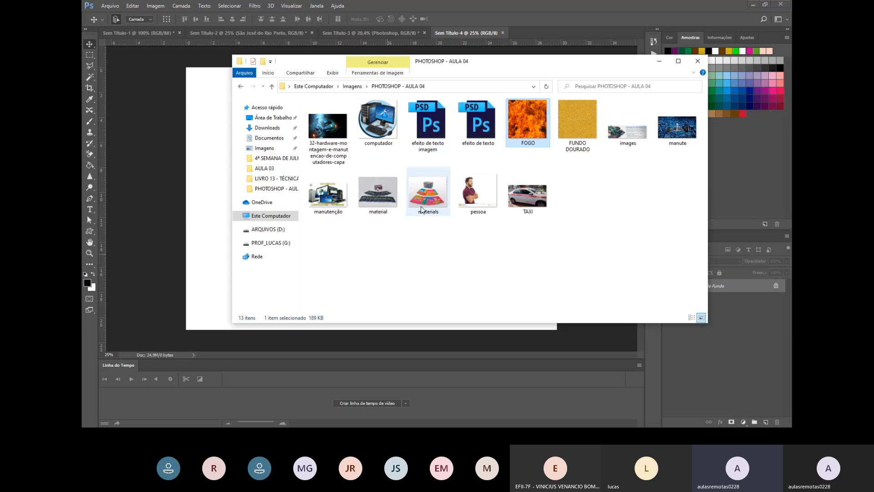
Place the materials picture from the PHOTOSHOP - AULA 04 folder into the blank document and enlarge it to about 171%.
click(423, 207)
drag(429, 187, 214, 206)
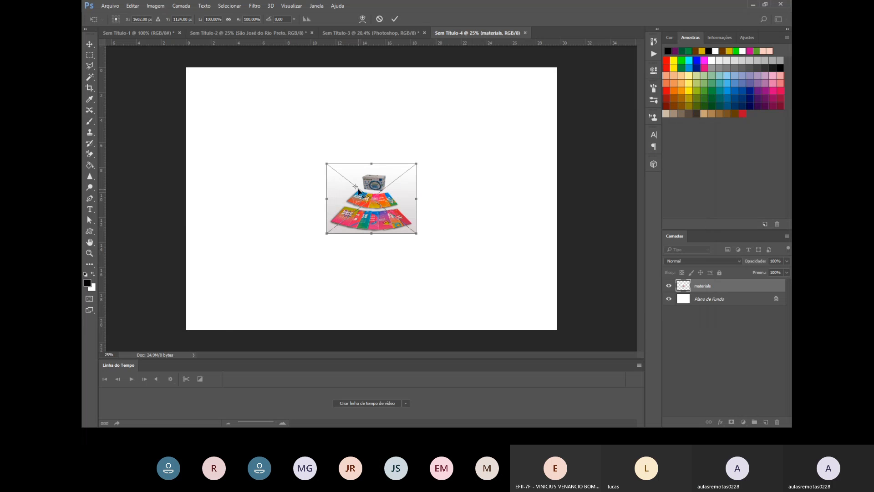
drag(407, 231, 494, 282)
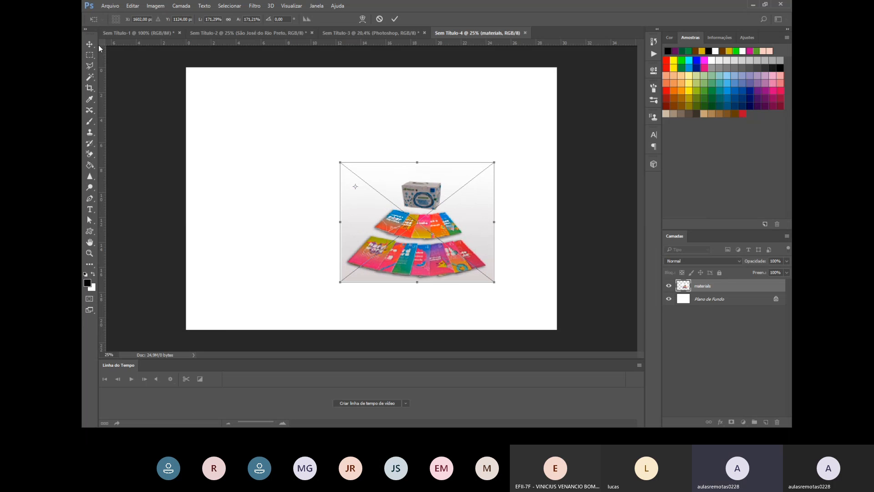
click(90, 45)
click(411, 166)
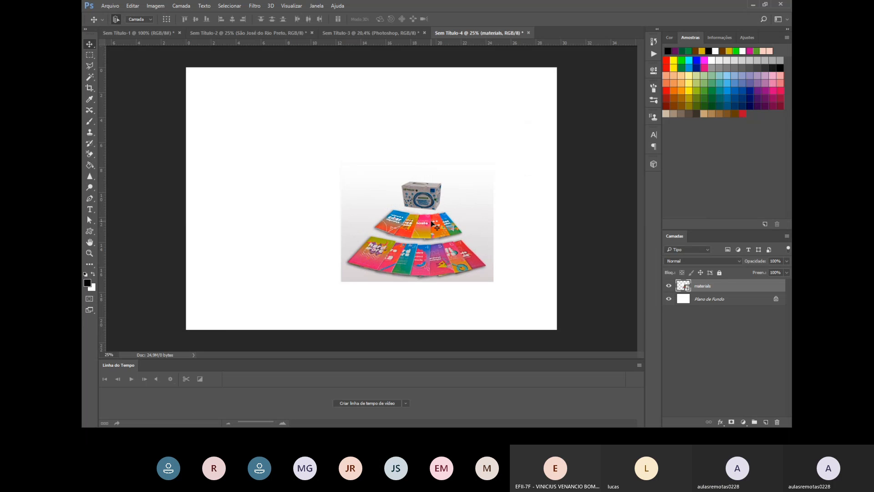
Move the materials image toward the centre of the canvas and rasterize its layer.
drag(431, 223, 357, 199)
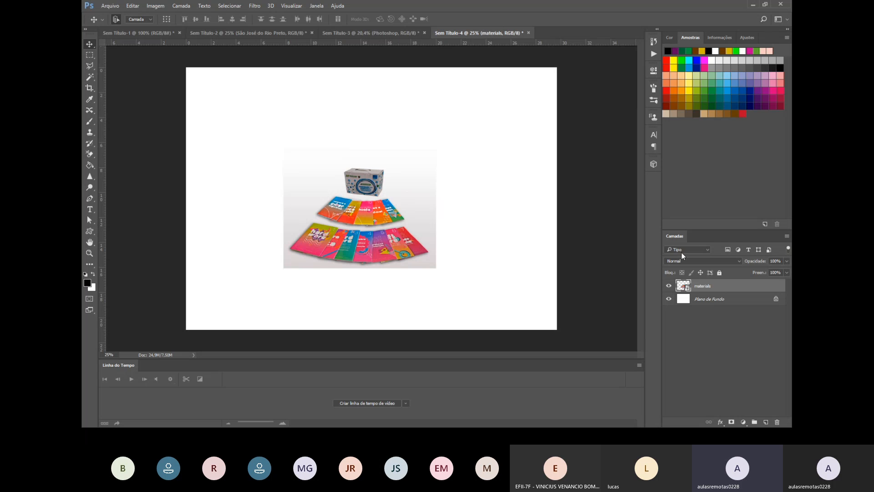
right_click(700, 285)
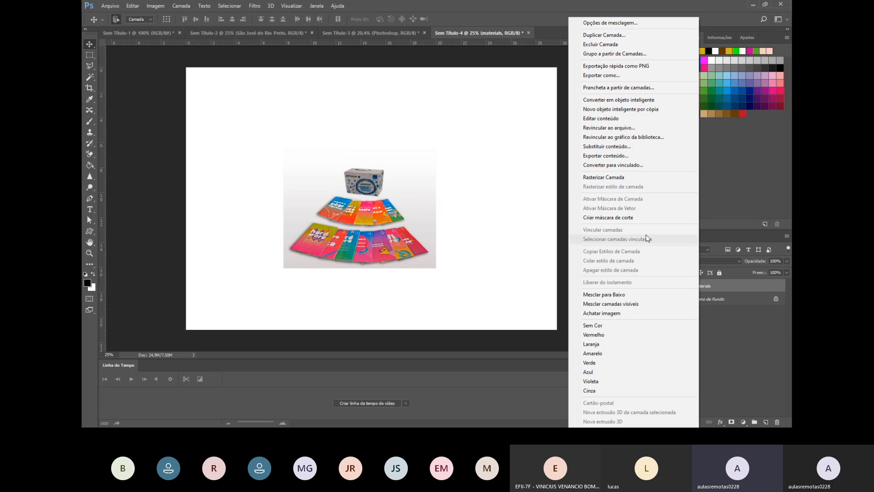
click(613, 179)
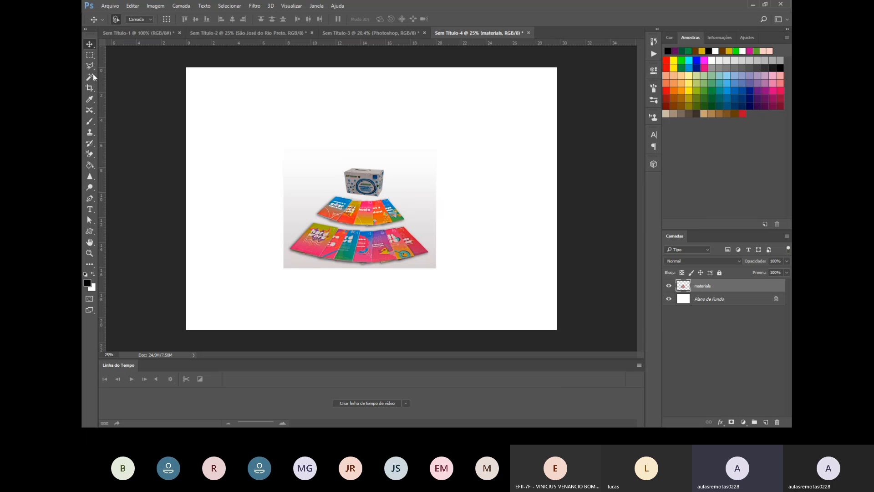
Delete the gradient background around the box and booklets using Magic Wand selections, deselect, and shift the cutout slightly upward.
mouse_move(92, 75)
mouse_down()
mouse_move(138, 77)
mouse_move(130, 86)
mouse_up()
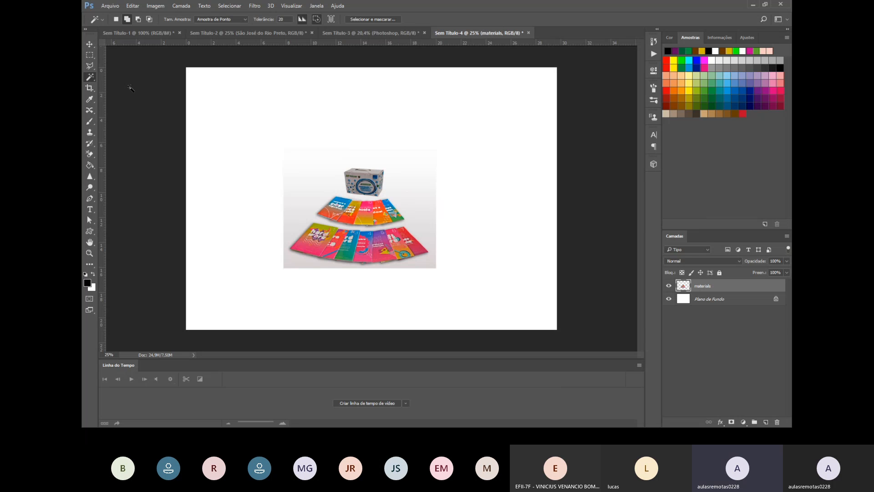
click(302, 177)
key(Delete)
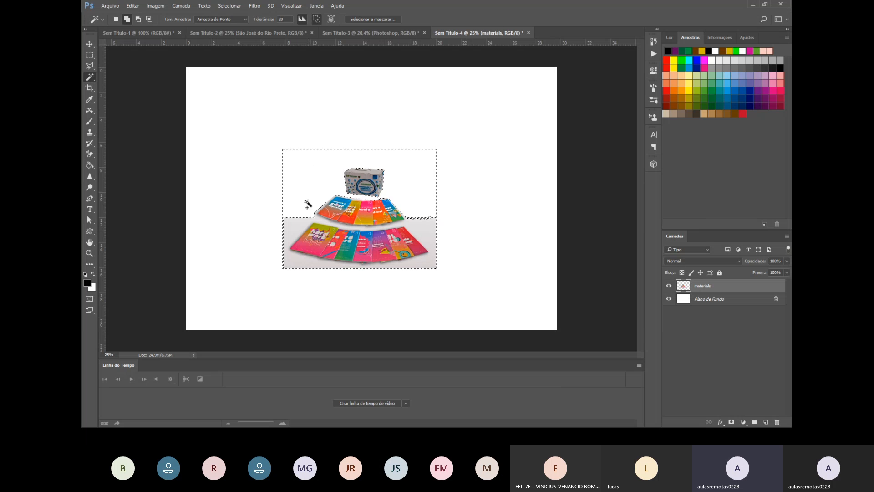
click(296, 232)
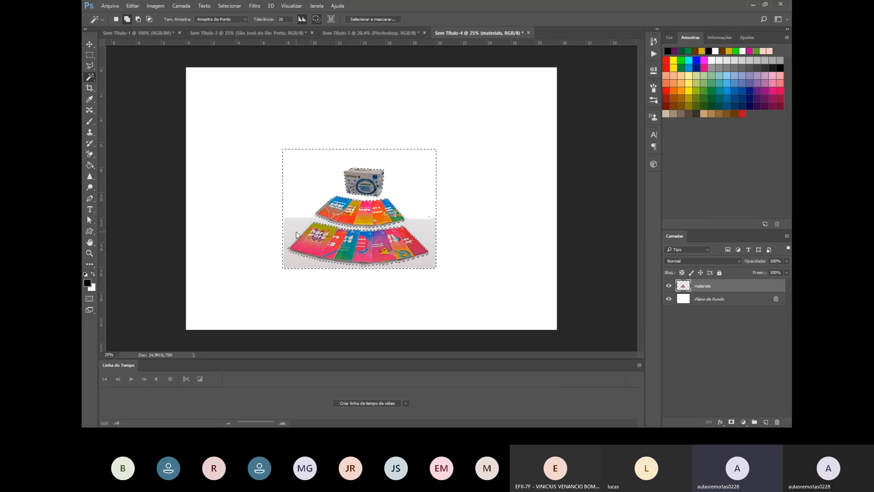
key(Delete)
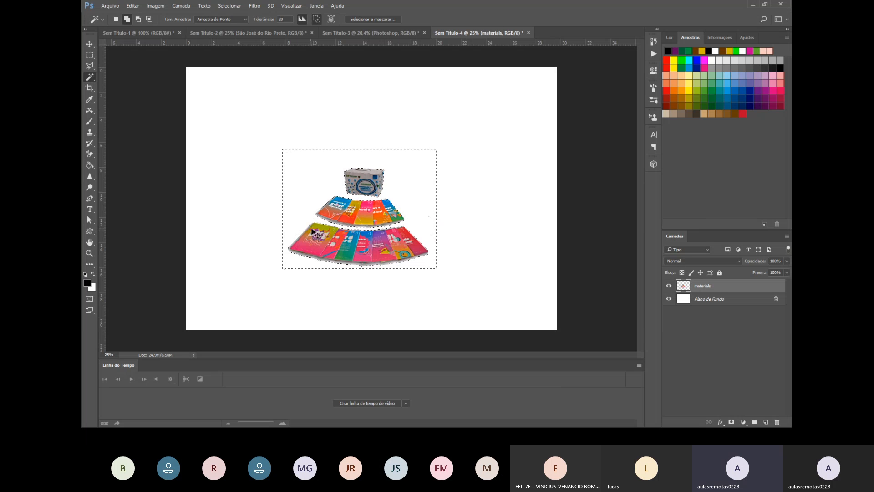
key(ctrl+d)
click(89, 44)
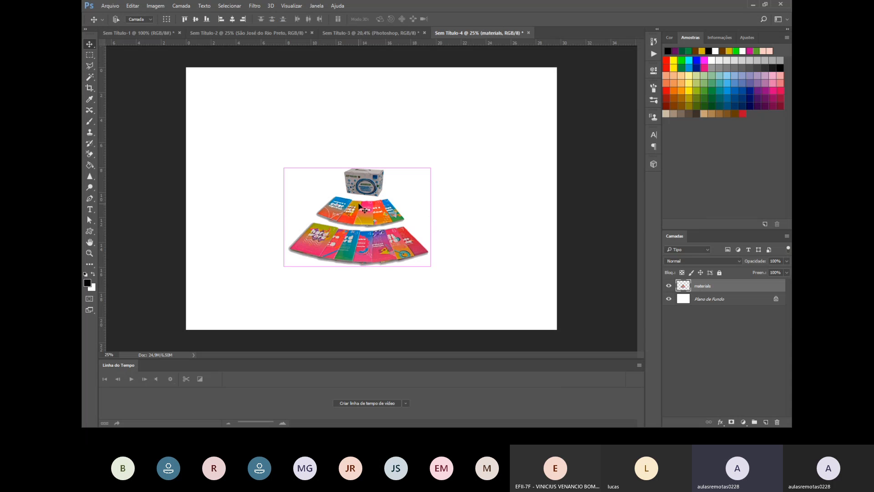
mouse_move(361, 210)
mouse_down()
mouse_move(353, 185)
mouse_move(357, 198)
mouse_up()
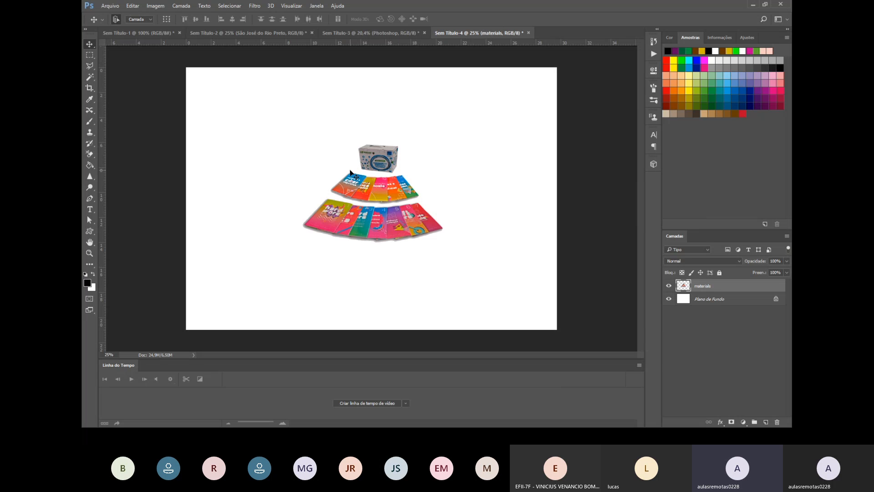
Undo the cutout's move and the background selections and deletions on the materials layer.
key(ctrl+alt+z)
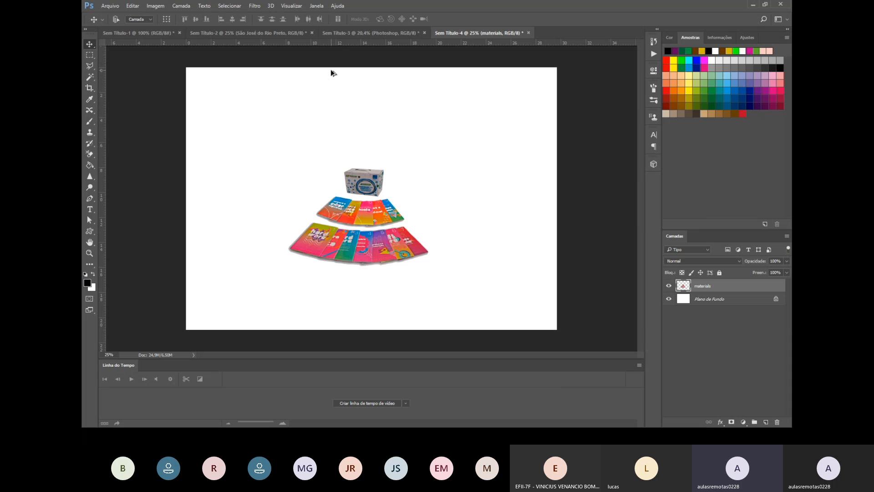
key(ctrl+alt+z)
key(ctrl+alt+z)
key(ctrl+alt+z)
key(ctrl+alt+z)
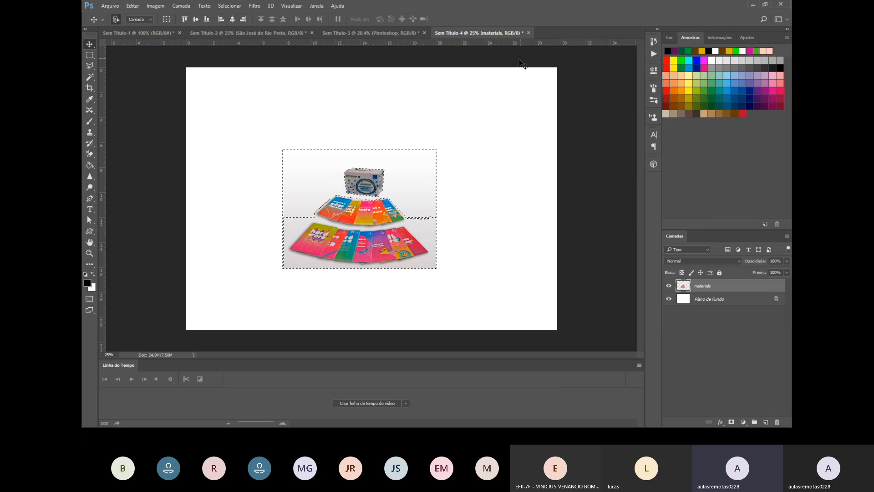
key(ctrl+alt+z)
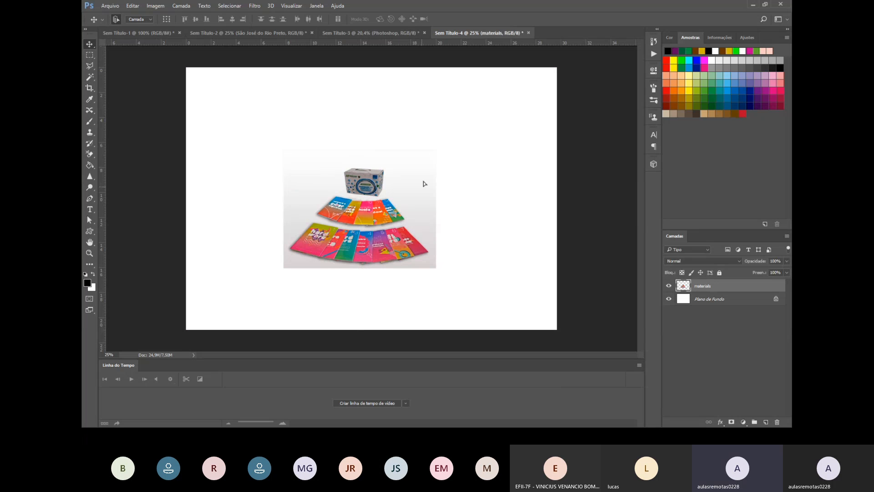
key(ctrl+alt+z)
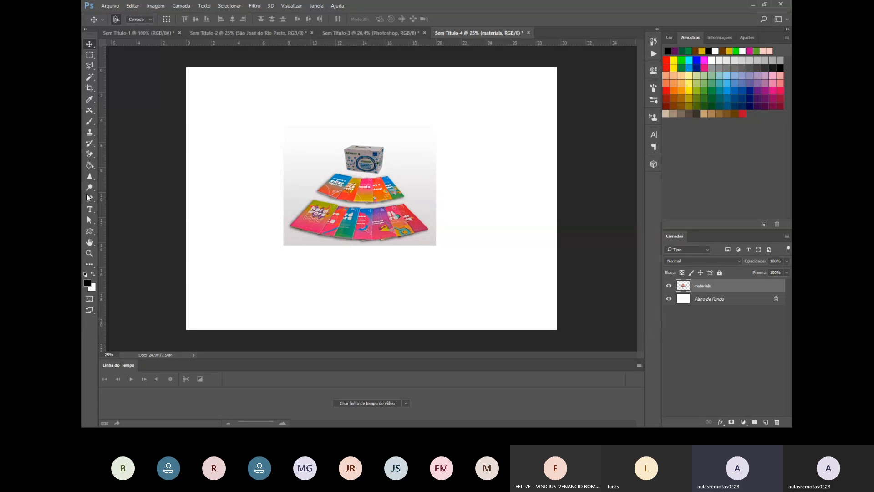
Draw a black rectangle about 1048 x 928 px in the upper-left area of the canvas with the Rectangle tool.
right_click(90, 232)
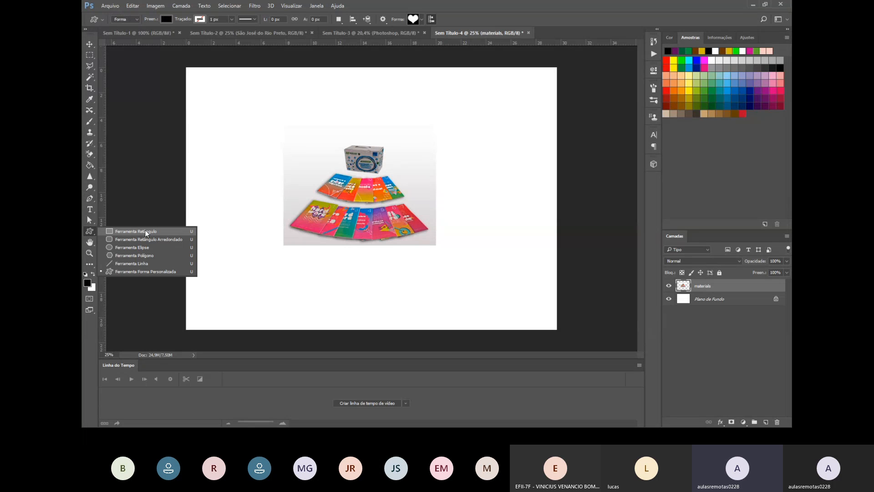
click(146, 230)
drag(201, 82, 308, 178)
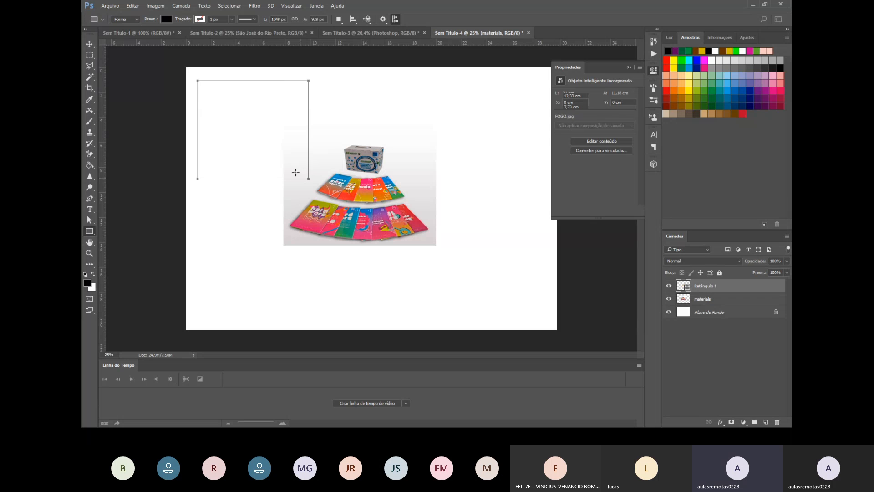
click(265, 171)
click(369, 128)
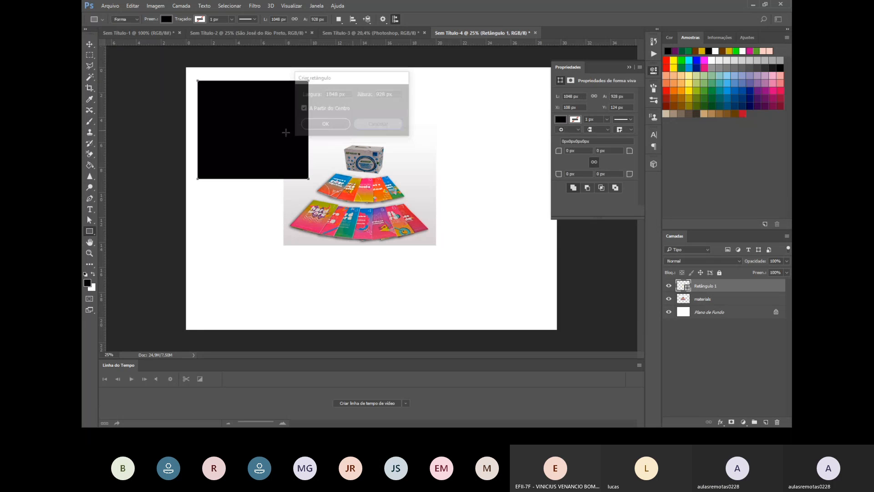
Place the rectangle layer beneath the materials layer and position the rectangle partly behind the right half of the image.
key(v)
drag(283, 140, 434, 218)
drag(704, 289, 704, 305)
drag(468, 220, 469, 196)
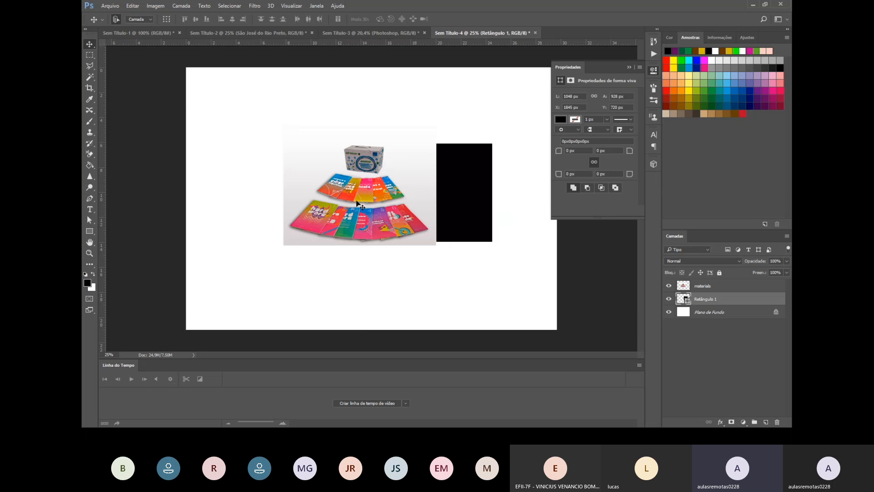
Delete the upper and lower gradient background of the materials layer with the Magic Wand and clear the selection.
click(707, 287)
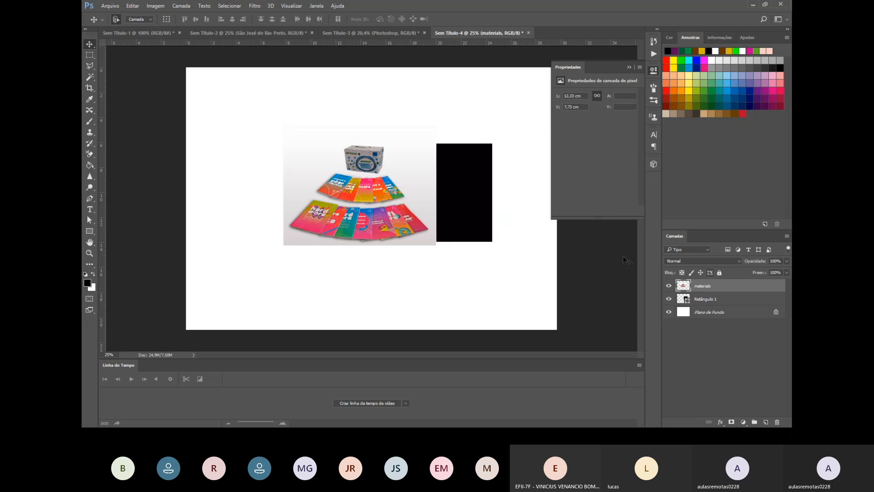
click(90, 75)
click(414, 165)
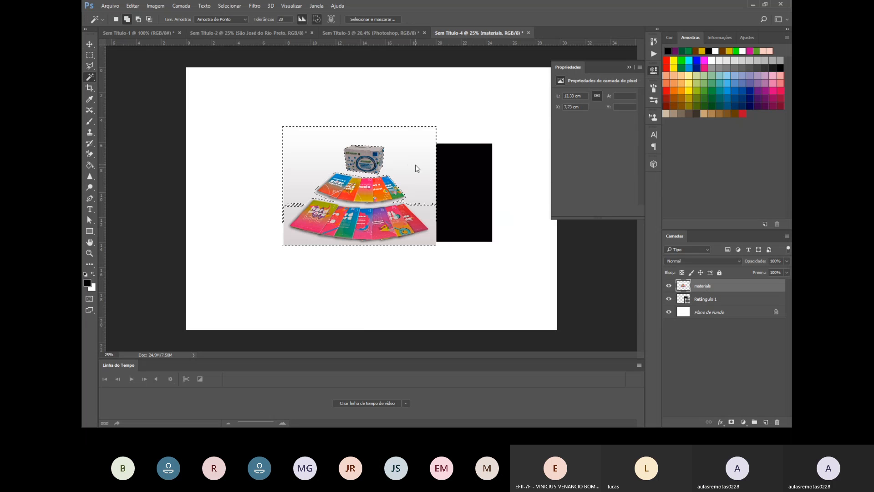
key(Delete)
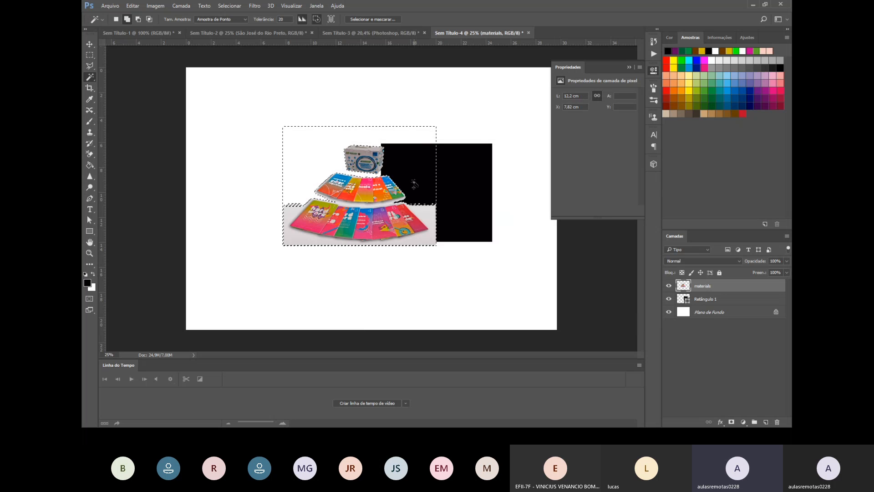
key(Delete)
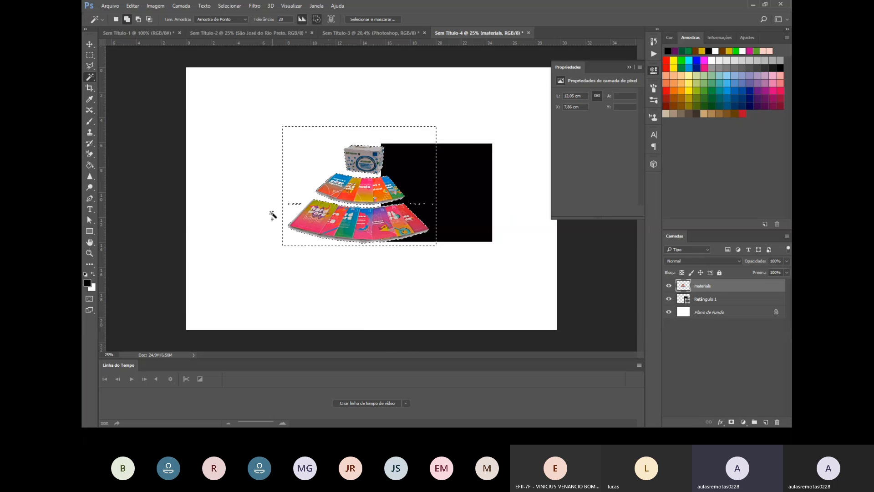
click(288, 214)
Move the black rectangle behind the left side of the cutout to check for leftover background.
click(92, 45)
drag(449, 174, 400, 168)
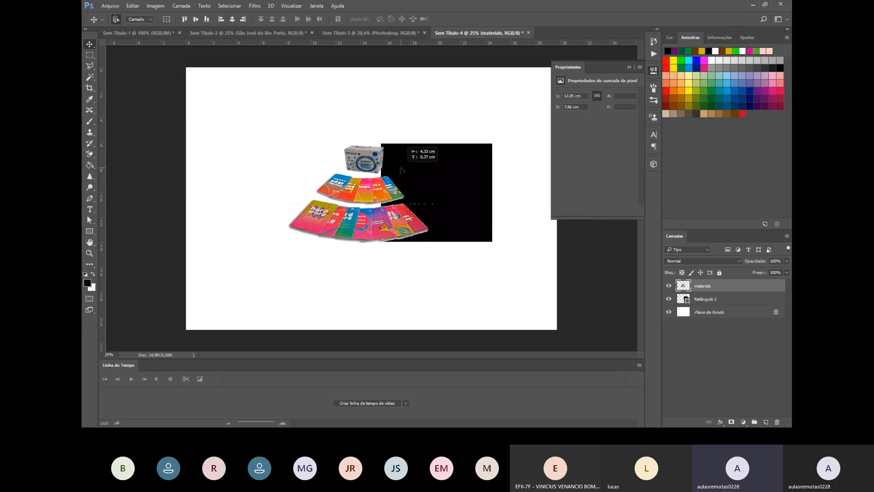
click(711, 301)
drag(456, 158, 302, 131)
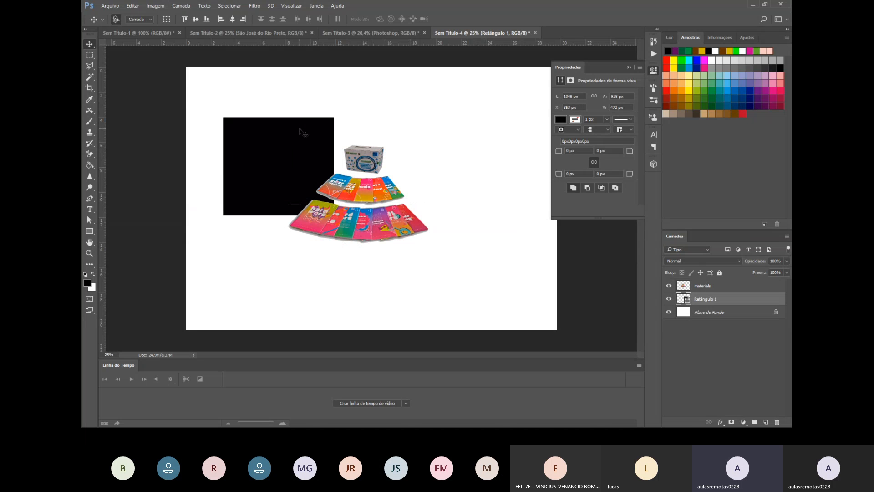
Delete the black rectangle's layer.
click(430, 166)
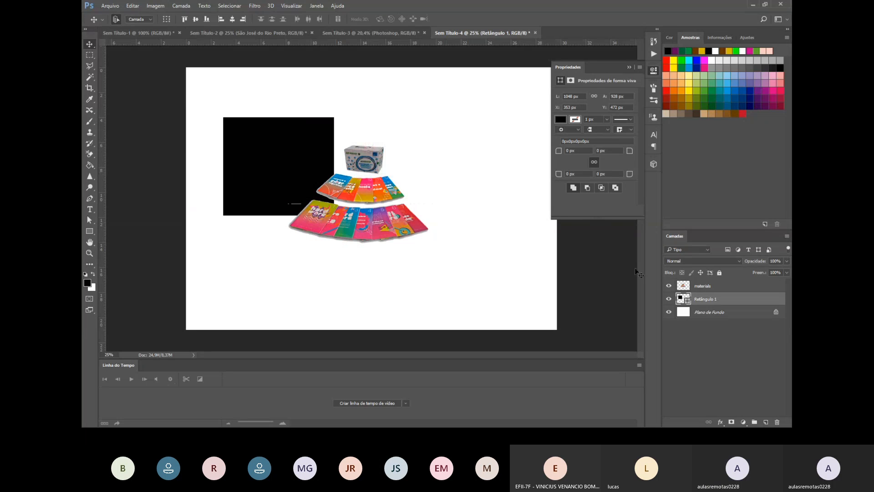
right_click(714, 299)
click(610, 88)
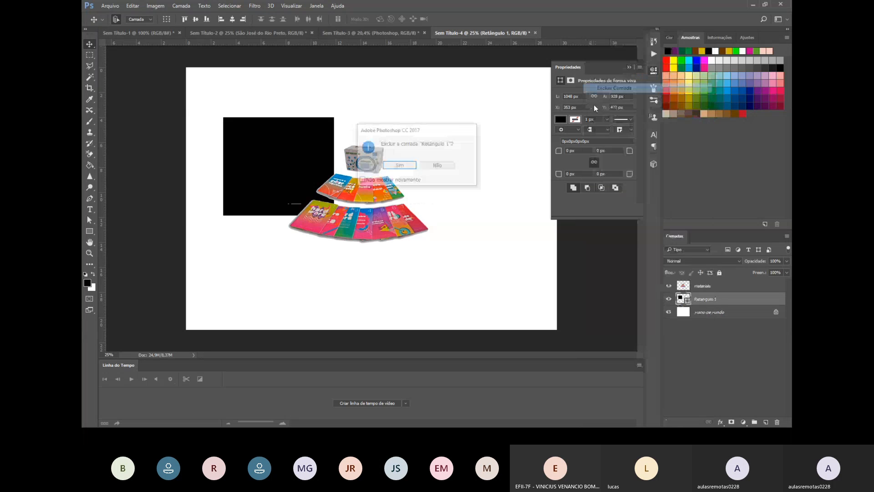
click(399, 166)
Nudge the cutout slightly down, then clear stray background remnants around the booklets with the Magic Wand and deselect.
drag(397, 173, 405, 182)
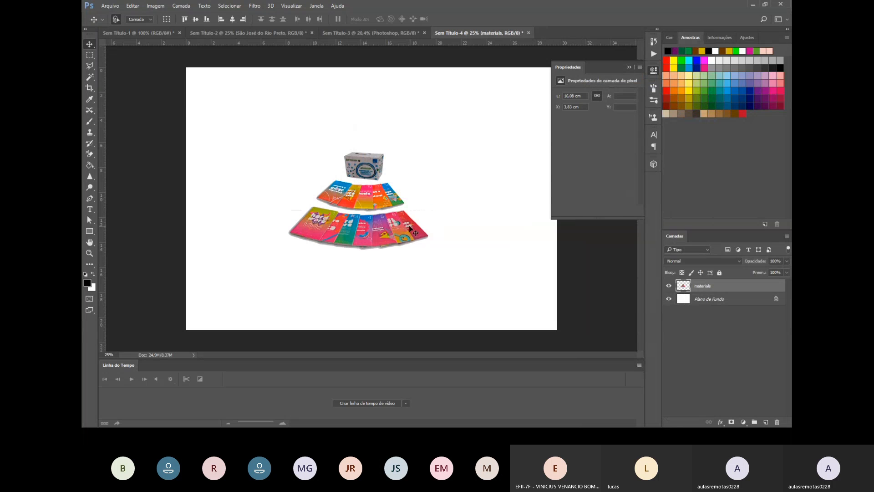
click(90, 77)
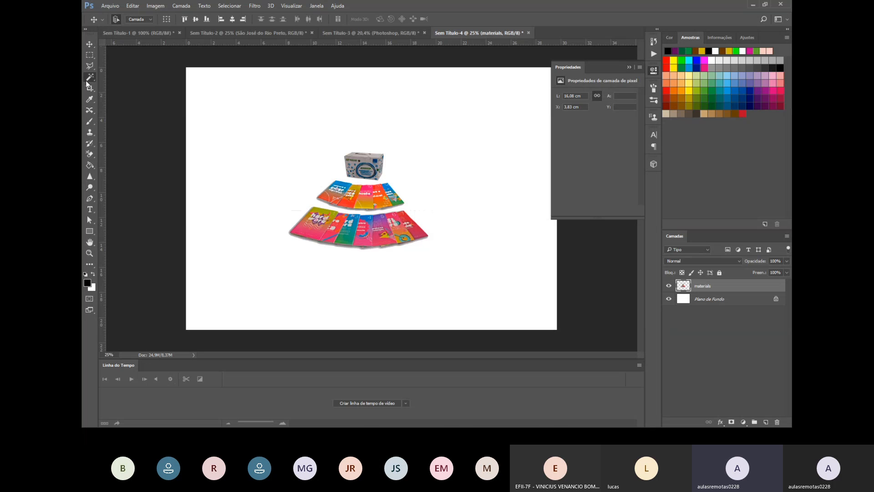
click(296, 211)
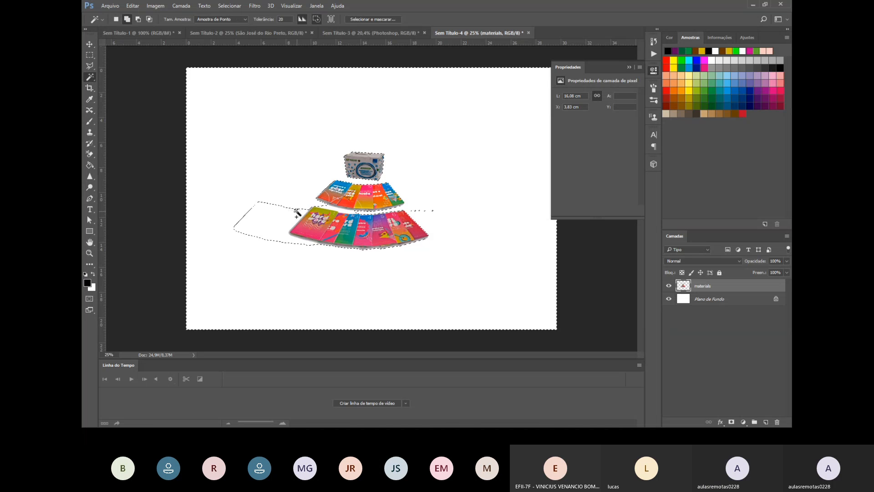
key(Delete)
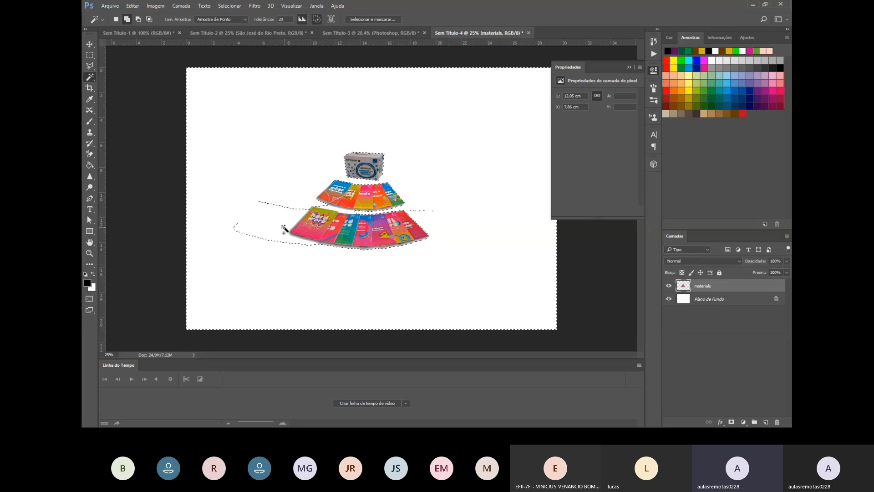
click(284, 227)
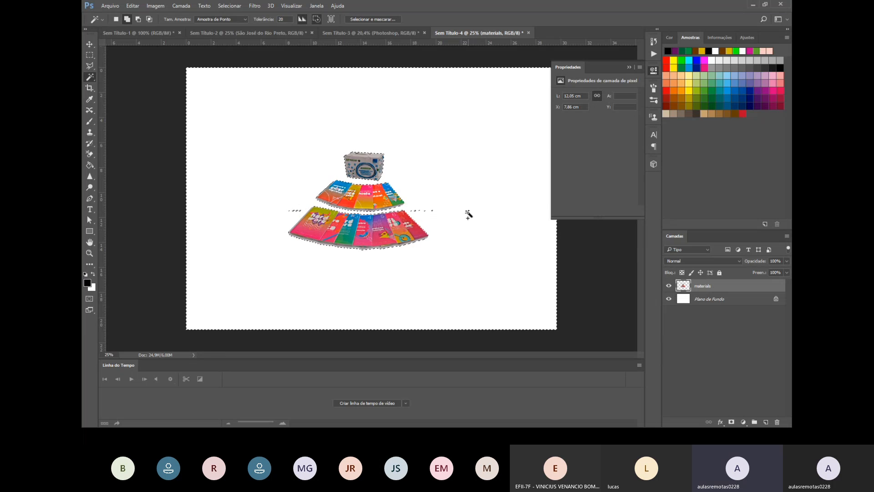
key(ctrl+d)
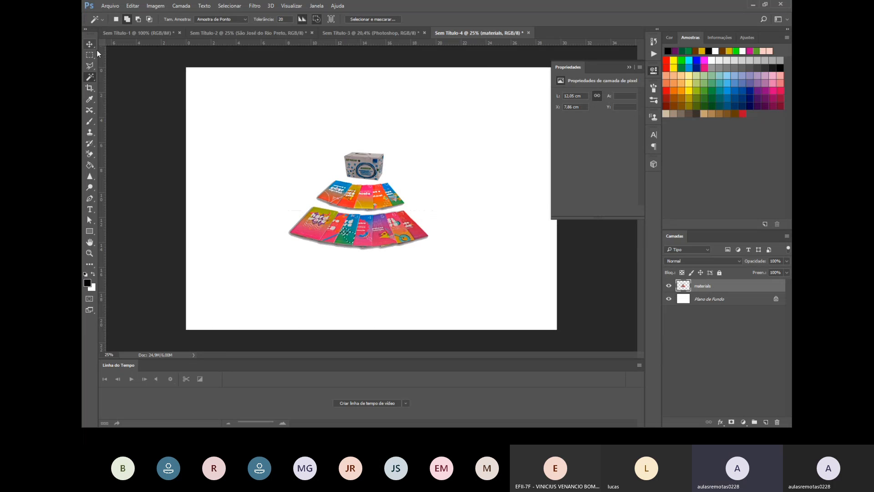
click(90, 44)
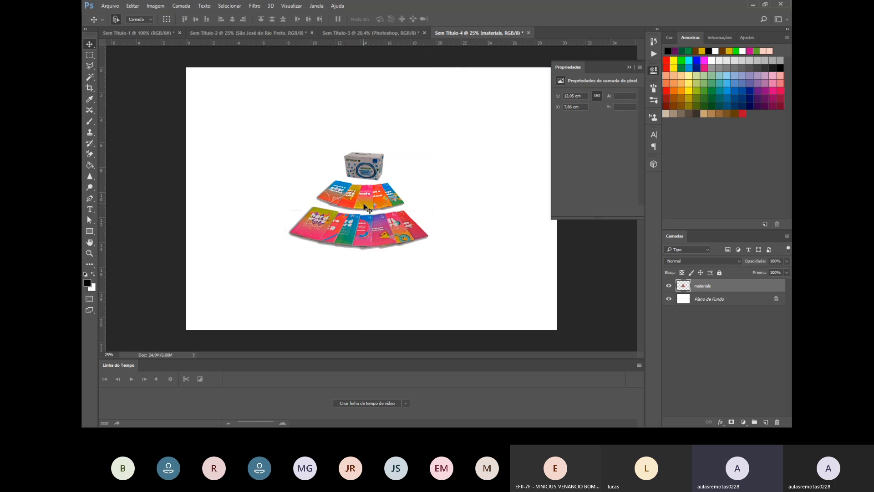
Move the materials cutout right and slightly down on the canvas.
drag(364, 206, 391, 210)
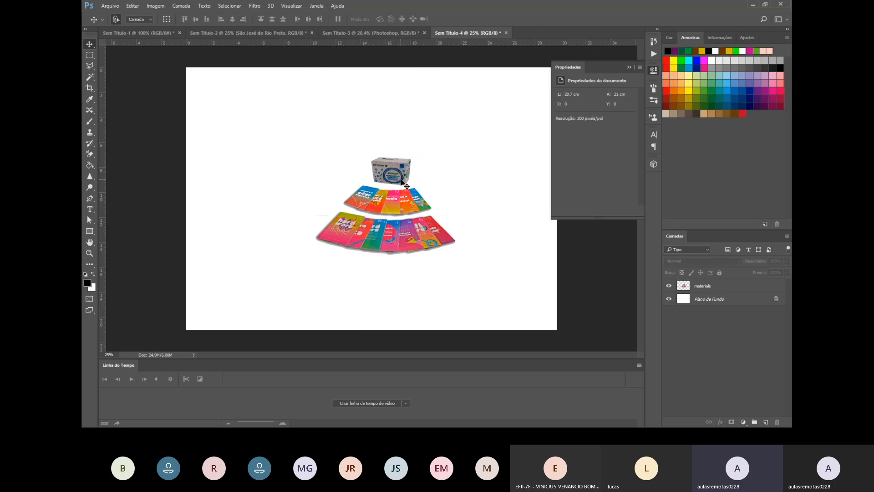
drag(402, 182, 415, 198)
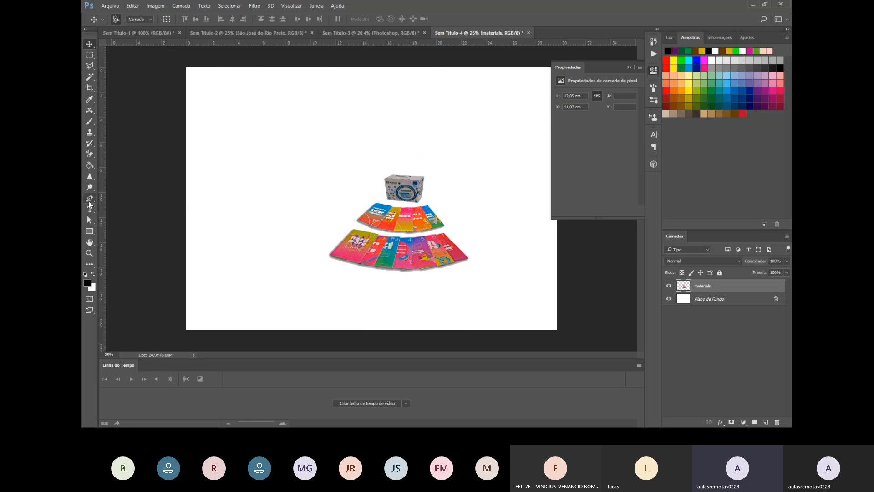
Add the title "Microcamp Rio Preto" in 50 pt Magneto near the canvas's upper left, then shift it slightly right.
click(89, 208)
click(198, 100)
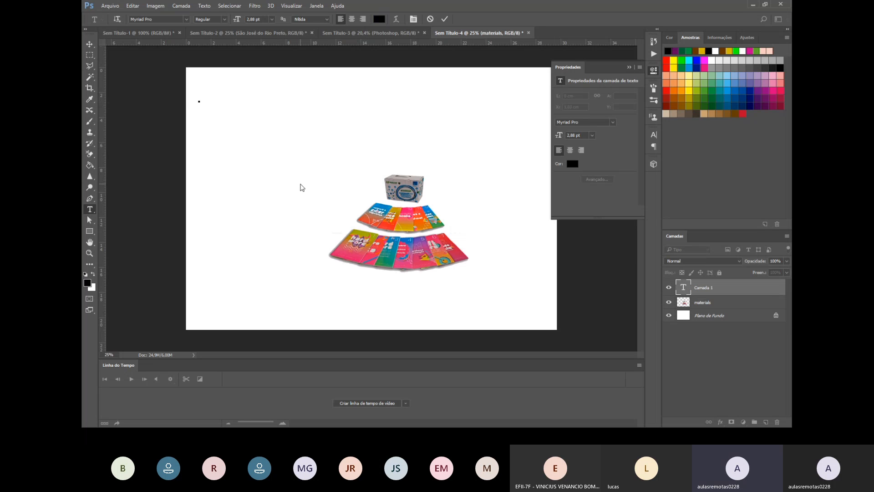
click(186, 20)
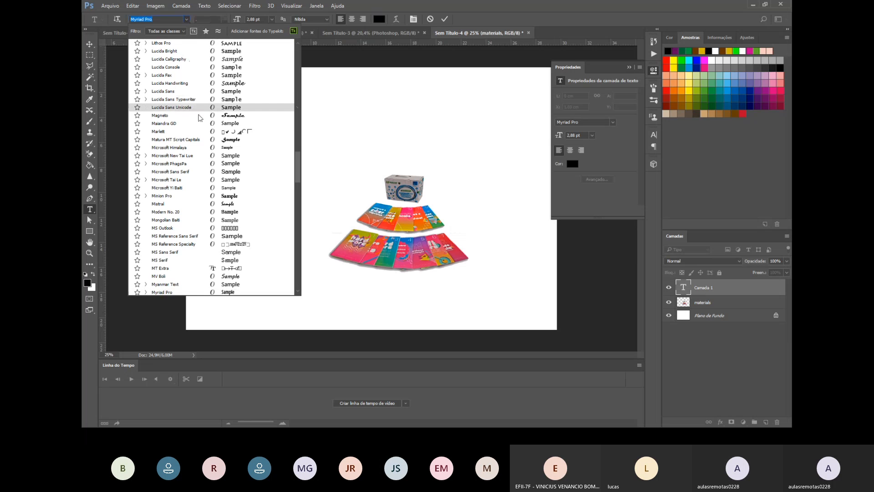
click(198, 116)
drag(262, 20, 223, 25)
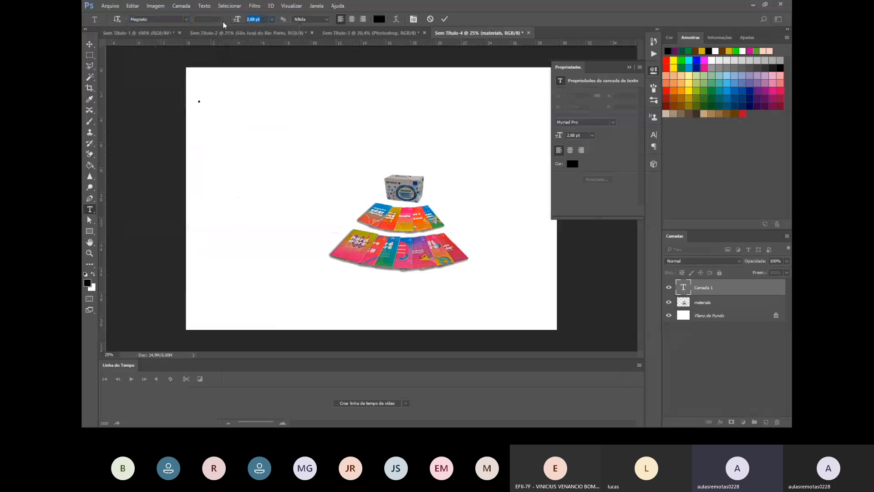
text(50)
key(Return)
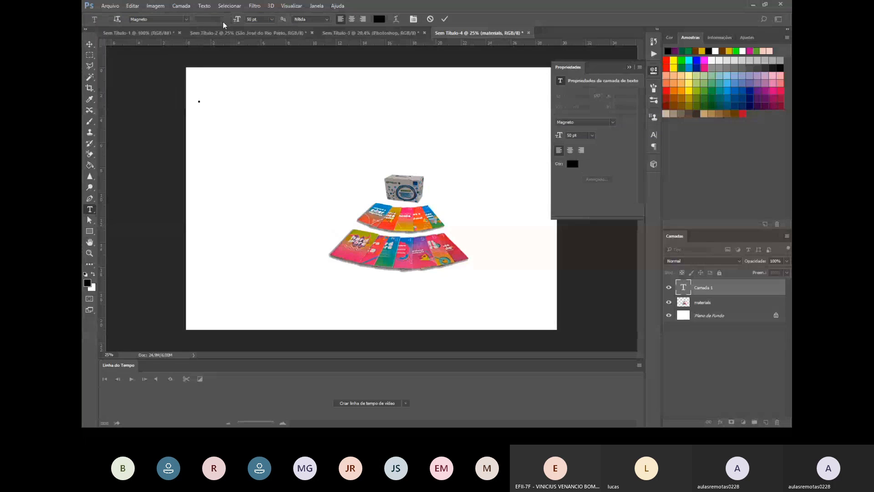
text(Micro)
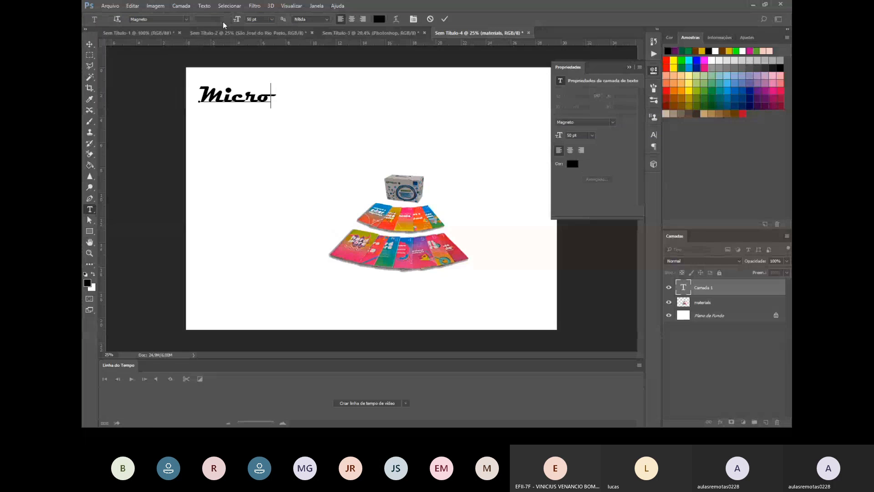
text(camp Rio)
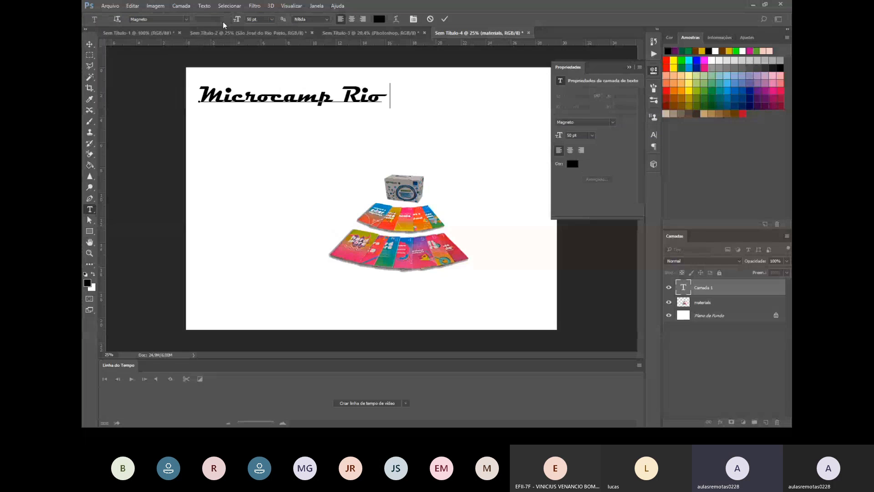
text( Preto)
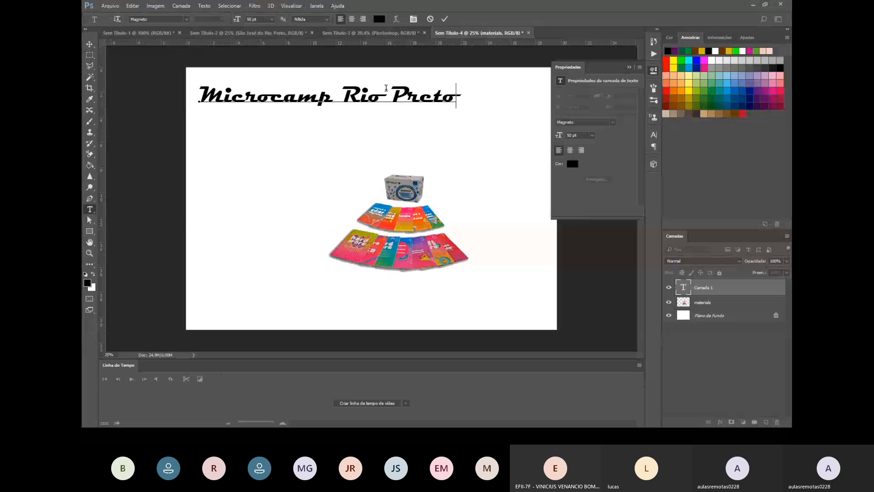
click(185, 20)
click(185, 20)
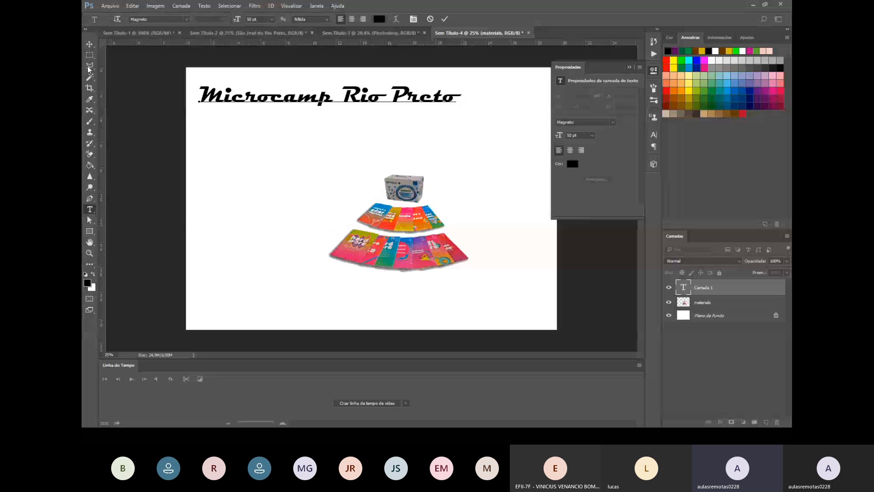
click(89, 45)
drag(353, 99, 380, 99)
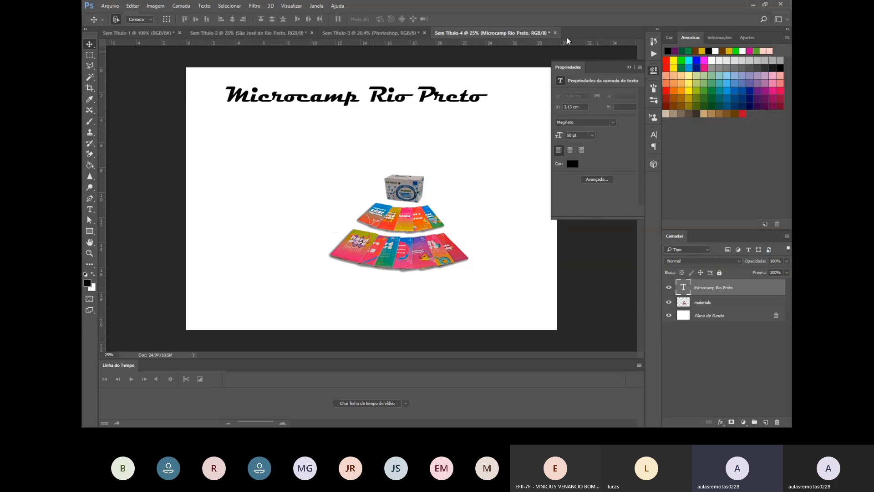
Preview different fonts on the title through the character settings and set its font to Century Gothic.
click(294, 6)
mouse_move(317, 6)
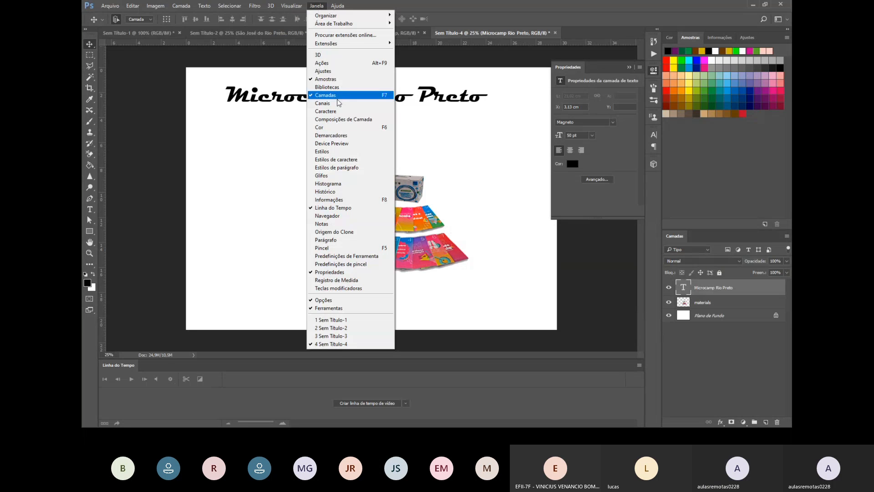
click(336, 240)
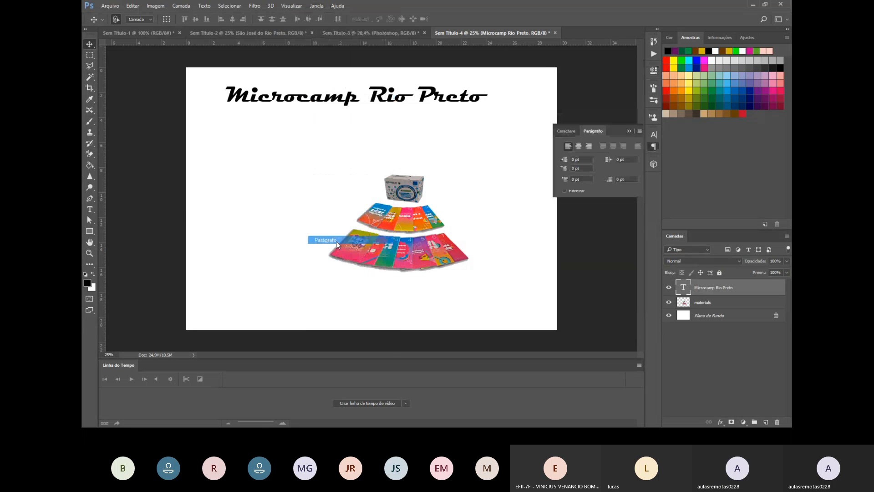
click(569, 131)
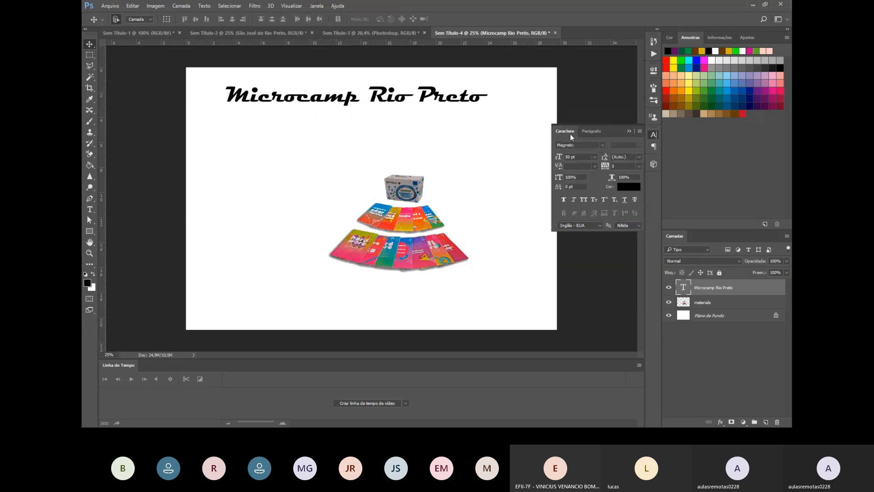
click(602, 145)
key(Down)
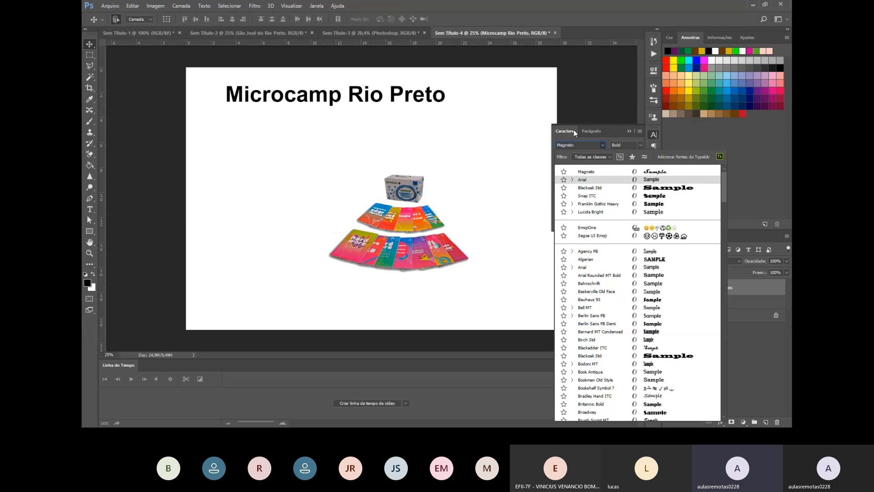
key(Down)
key(Down)
key(Down)
key(Down)
key(Down)
key(Down)
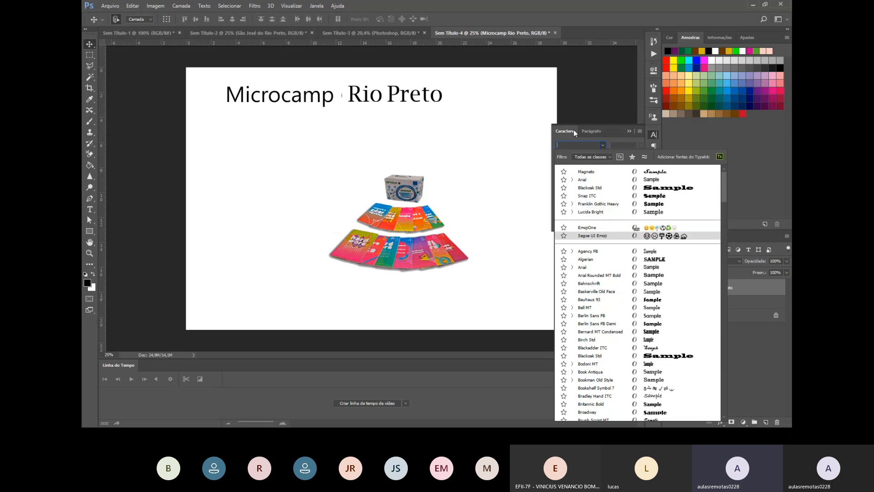
key(Down)
key(Down)
key(Down)
key(Up)
key(Up)
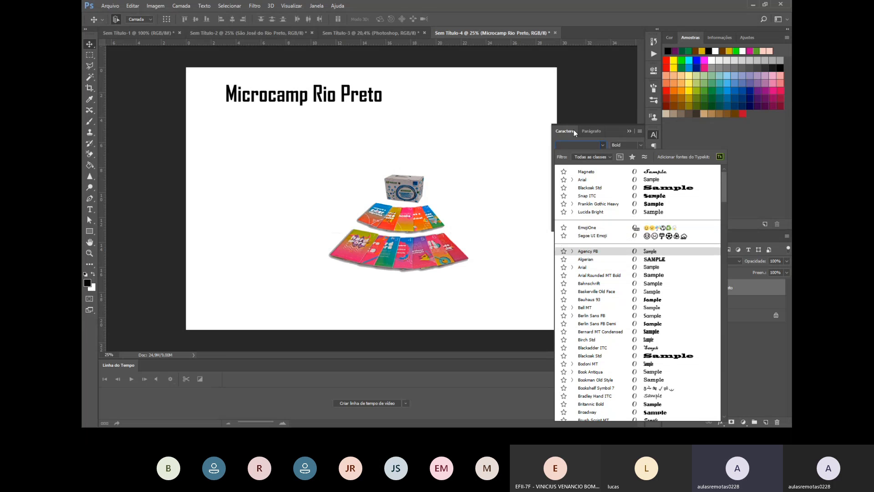
key(Down)
key(Down)
key(Down)
key(Down)
key(Down)
key(Down)
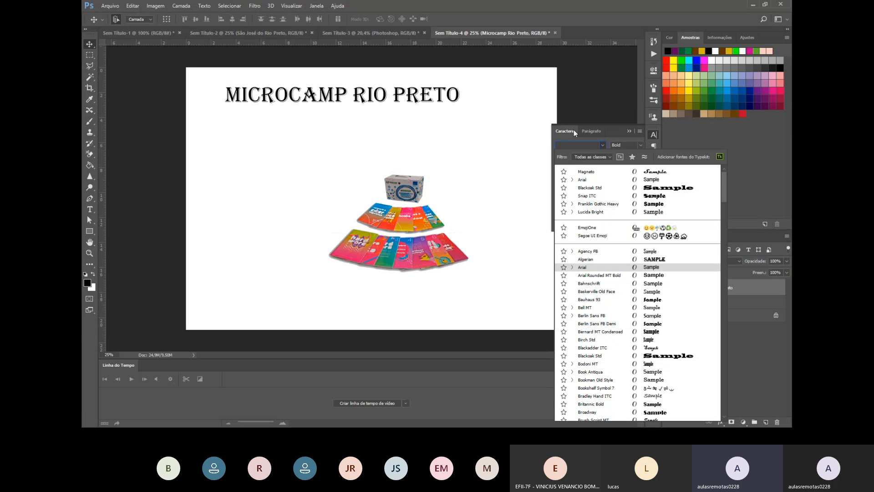
key(Down)
key(Down)
key(Down)
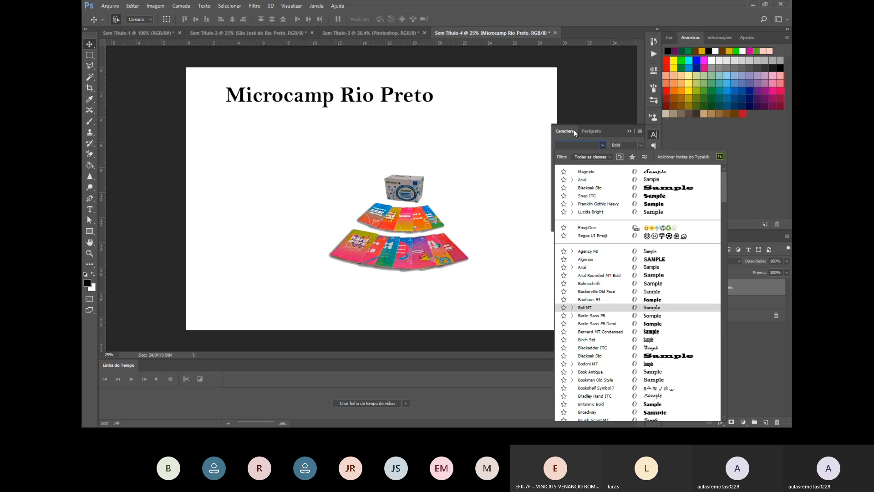
key(Down)
key(Down)
key(Down)
key(Down)
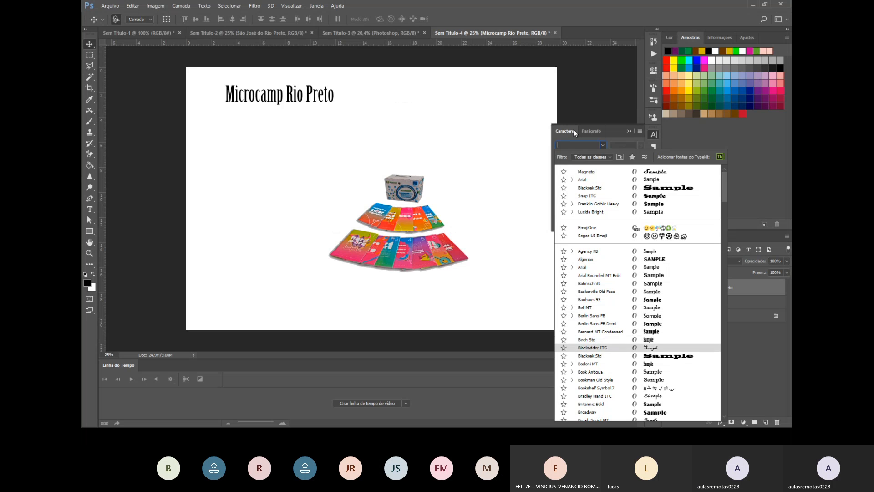
key(Up)
key(Down)
key(Down)
key(Down)
key(Down)
key(Down)
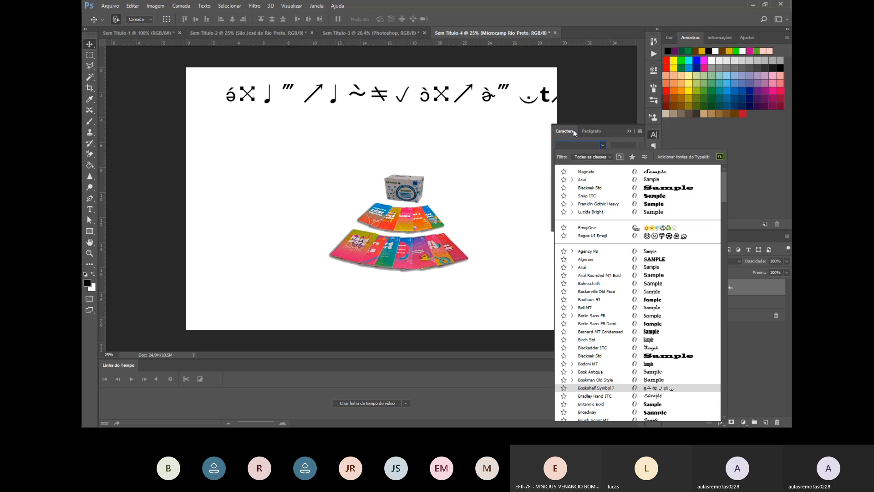
key(Down)
key(Down)
key(Down)
key(Down)
key(Down)
key(Down)
key(Down)
key(Down)
key(Down)
key(Down)
key(Down)
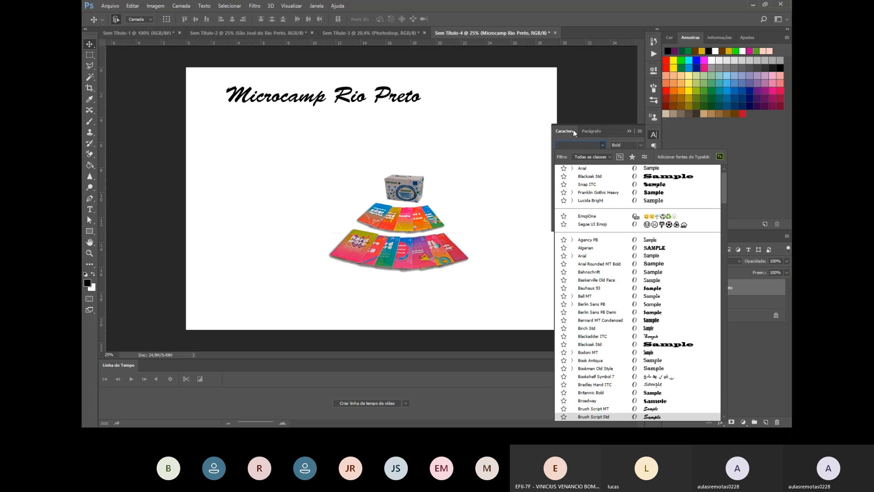
key(Down)
key(Down)
key(Down)
key(Down)
key(Down)
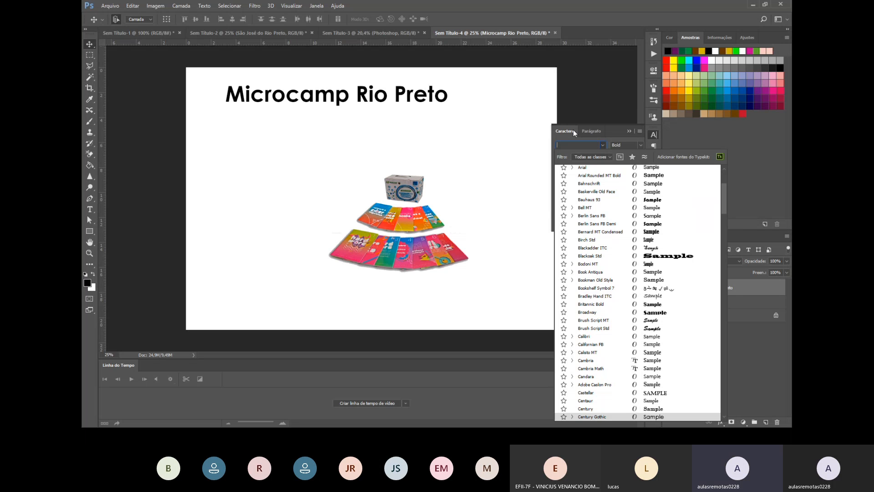
key(Return)
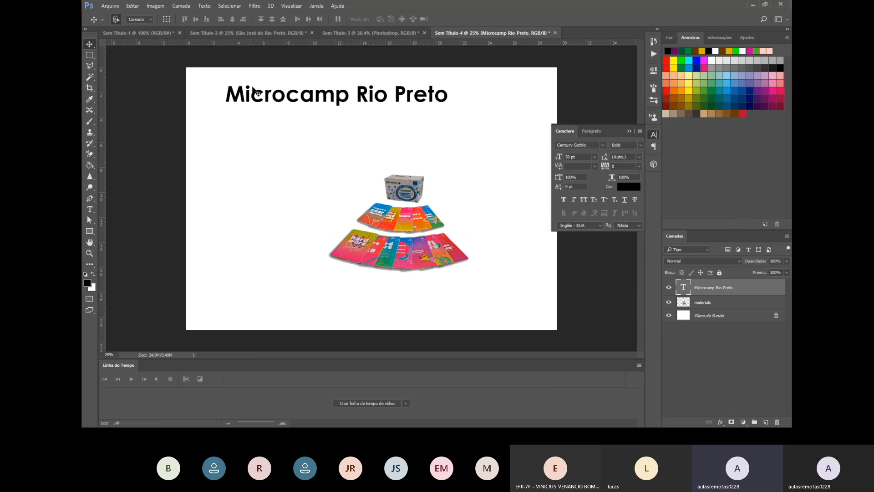
Move the title to the canvas's upper-left corner, scale it proportionally to about 159% across the page width, and apply the transformation.
mouse_move(256, 92)
mouse_down()
mouse_move(226, 82)
mouse_move(252, 90)
mouse_up()
key(ctrl+t)
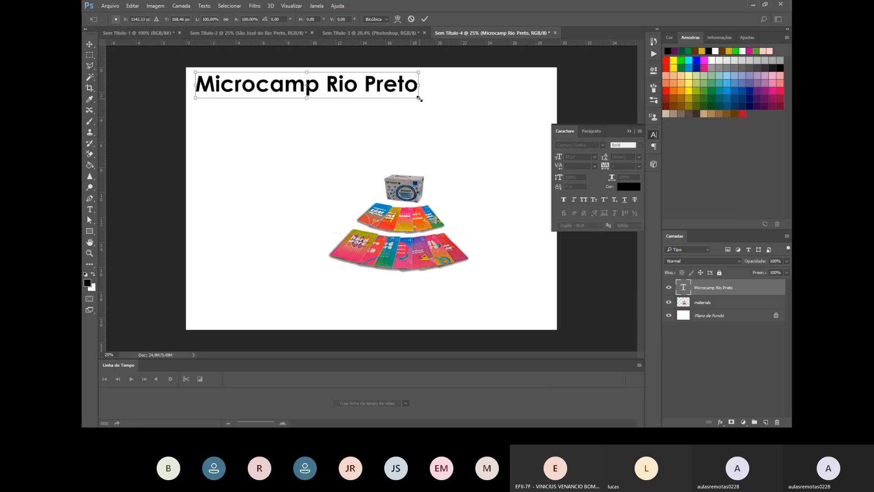
drag(419, 99, 550, 123)
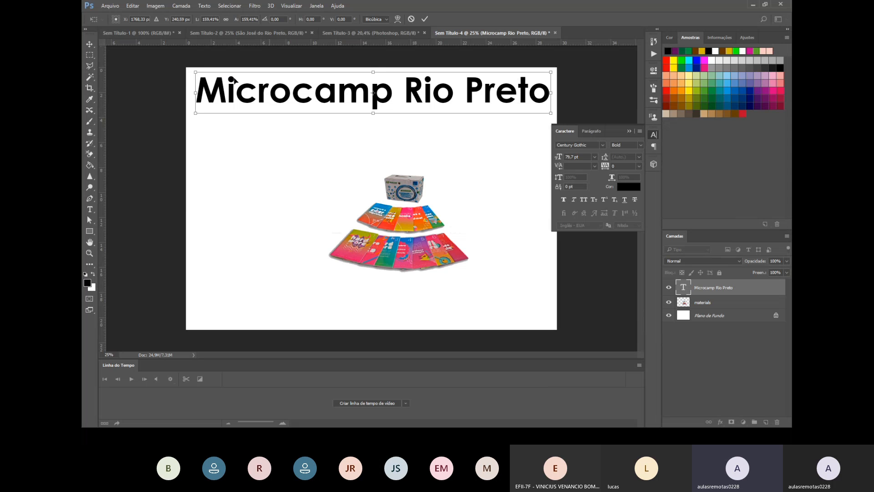
click(89, 44)
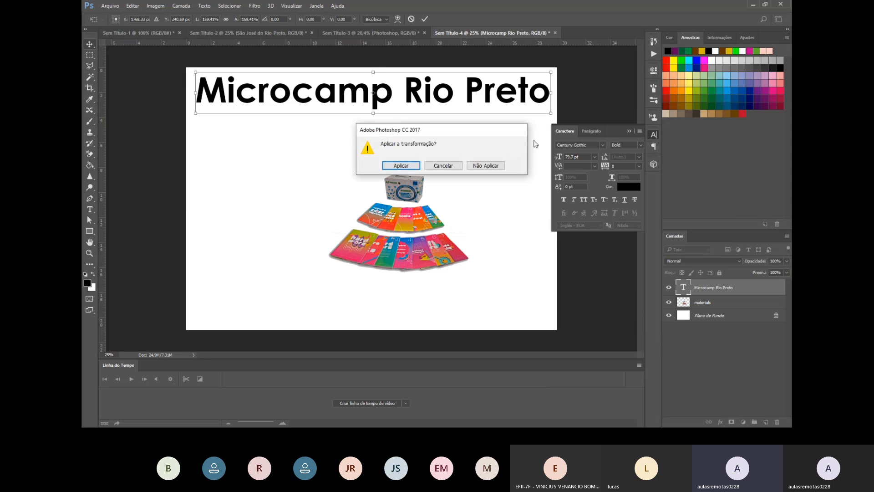
click(394, 166)
click(603, 91)
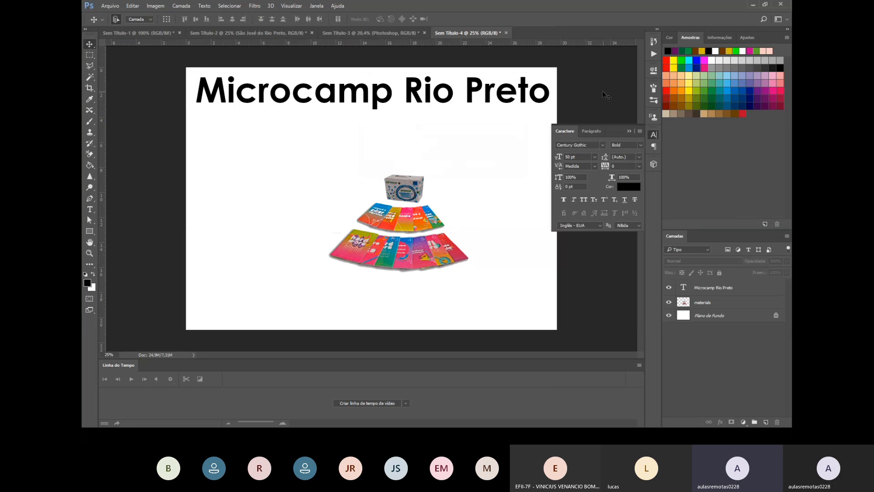
click(751, 291)
click(629, 131)
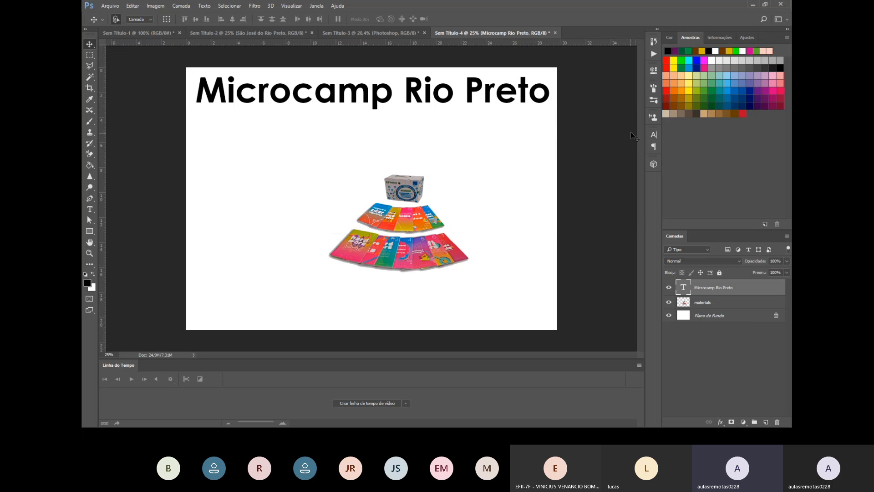
On a new layer above the title, select a rectangular strip covering the whole text and fill it with black.
click(766, 422)
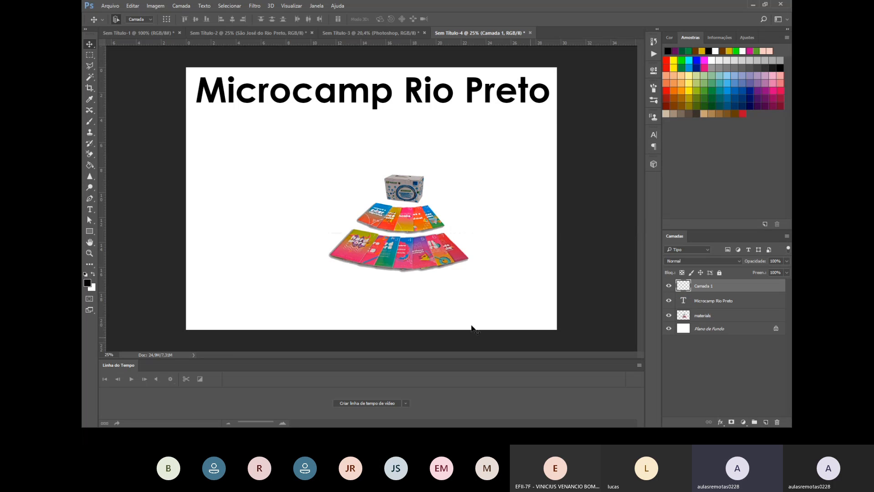
click(90, 55)
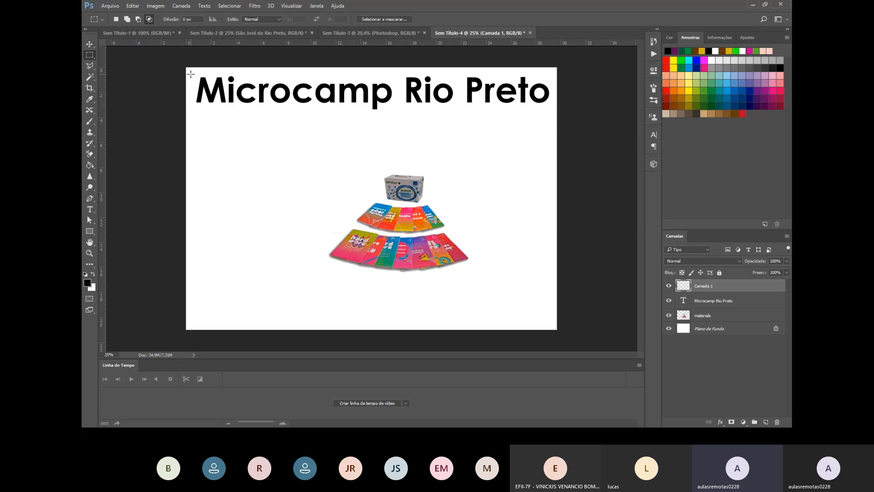
drag(204, 84, 556, 110)
key(g)
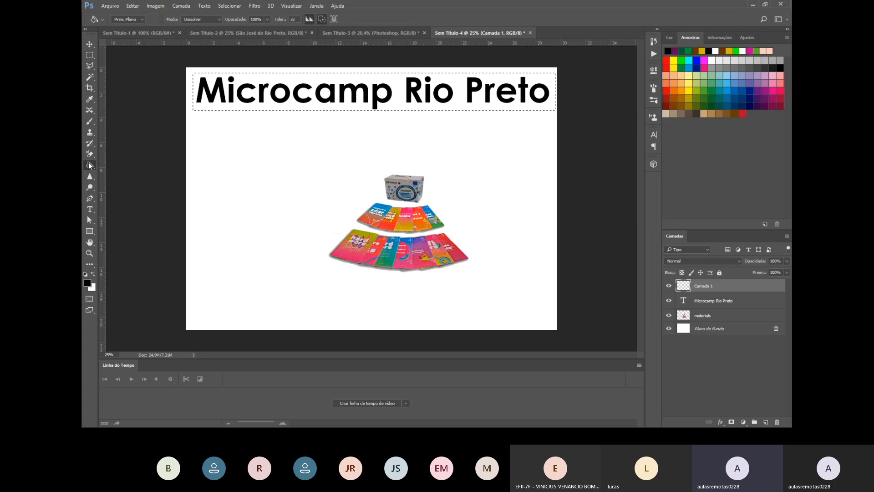
click(219, 92)
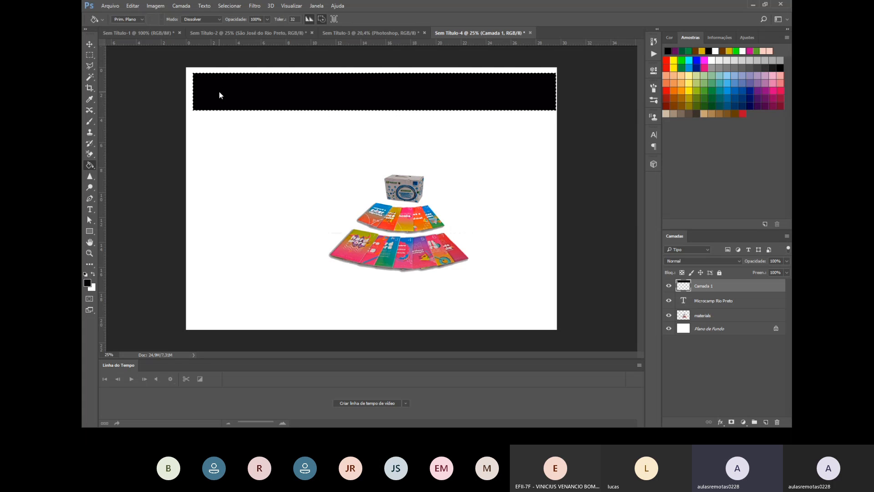
Set the Gradient tool to the violet-to-orange preset, then switch back to the Paint Bucket tool.
right_click(88, 168)
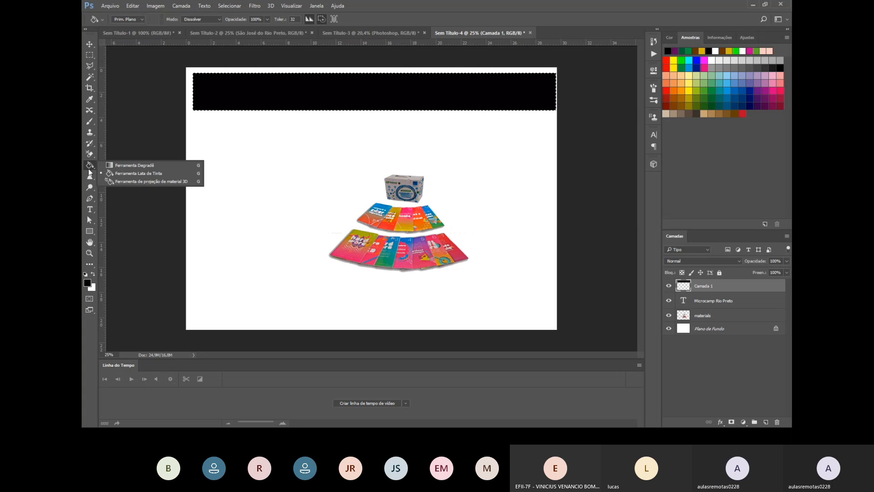
click(118, 166)
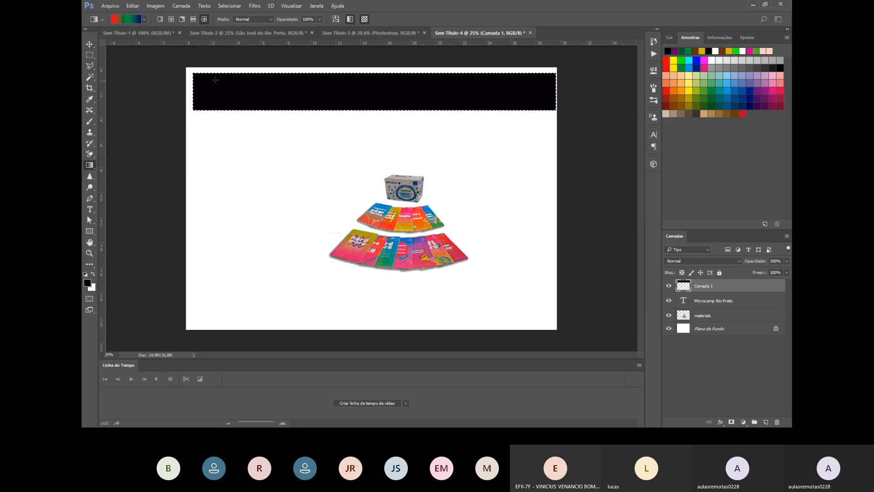
click(144, 19)
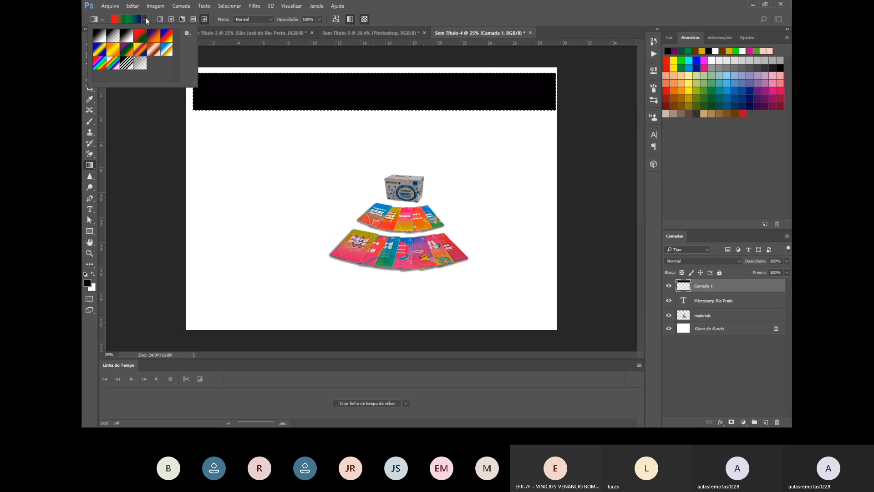
click(154, 37)
click(309, 94)
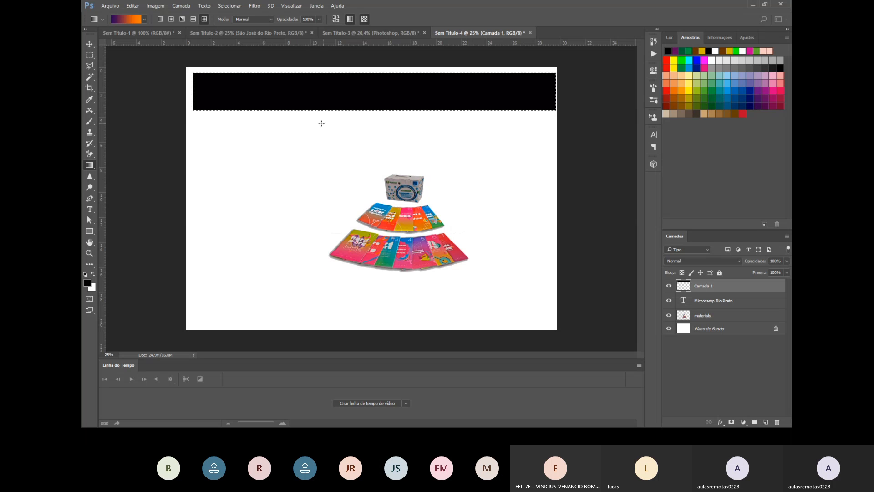
right_click(89, 165)
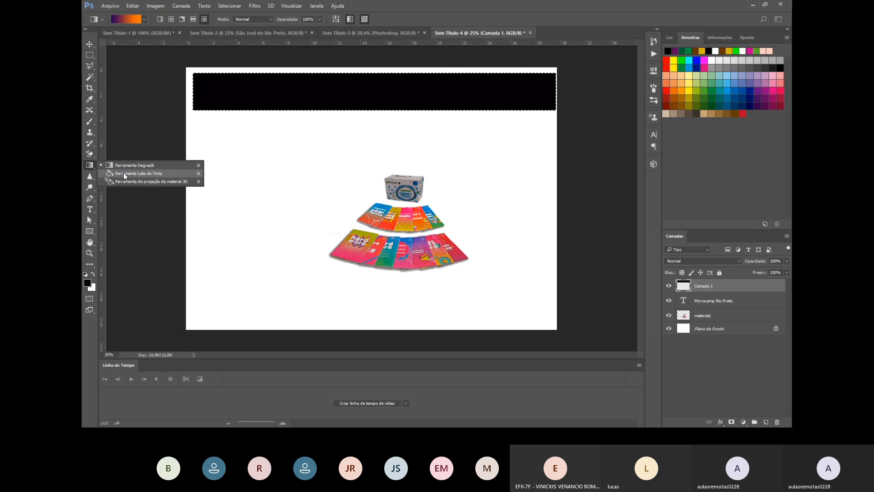
click(117, 173)
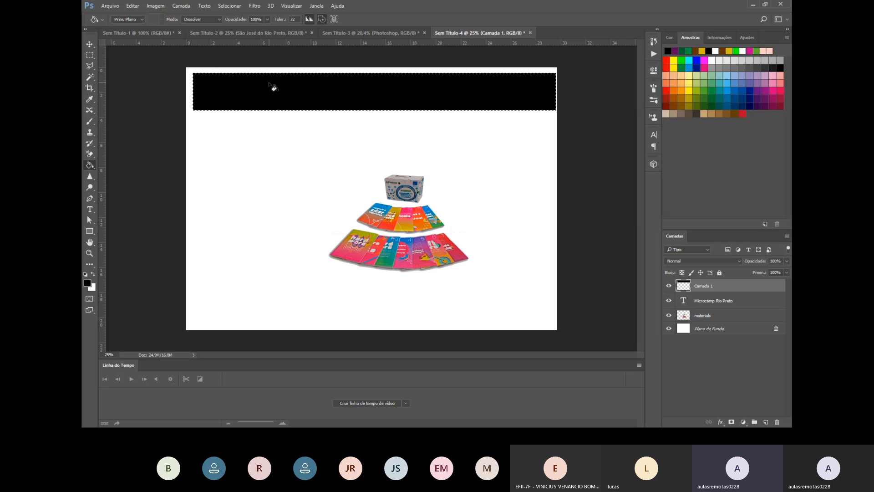
Deselect the strip, set the foreground colour to purple #520c63, and fill the strip with it.
click(87, 282)
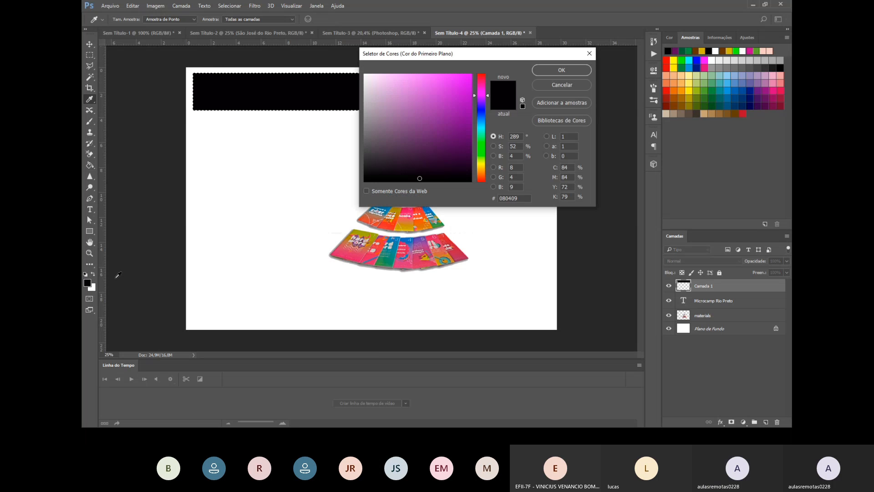
click(314, 89)
key(Return)
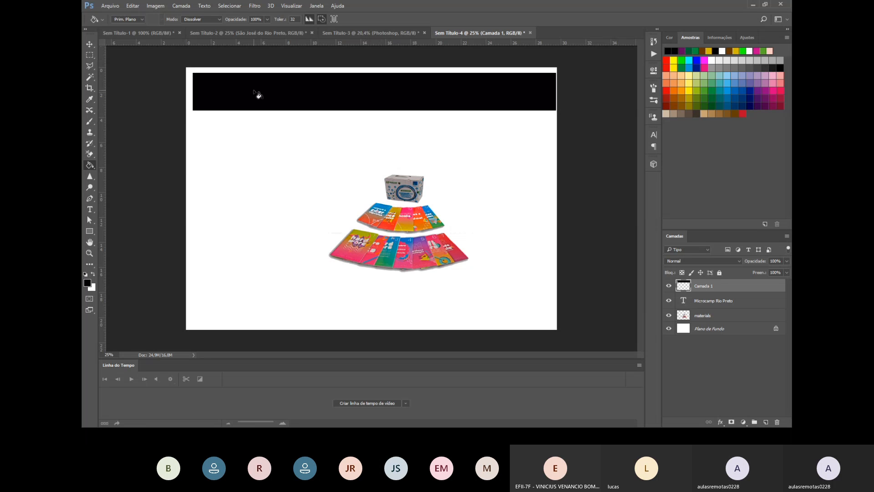
click(87, 283)
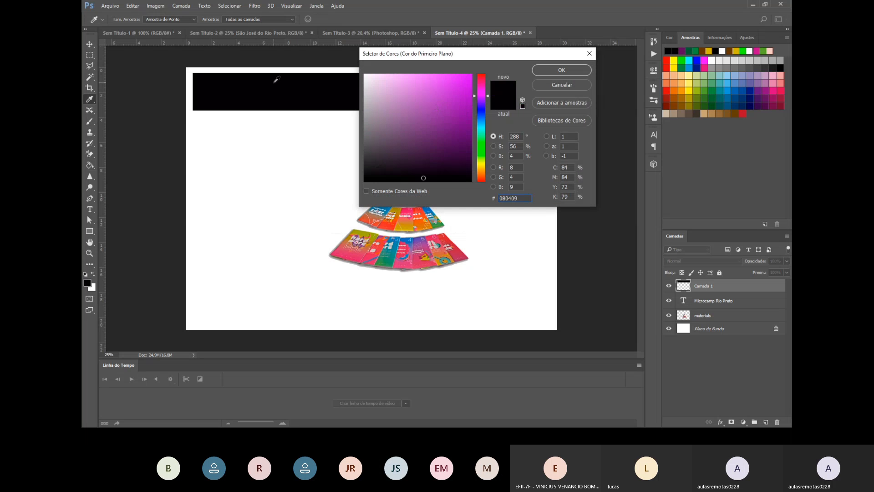
click(459, 140)
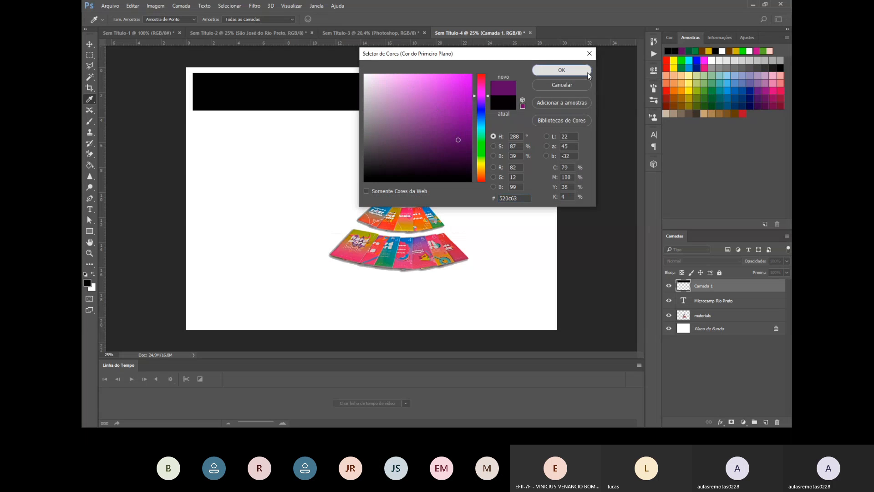
click(562, 70)
click(265, 90)
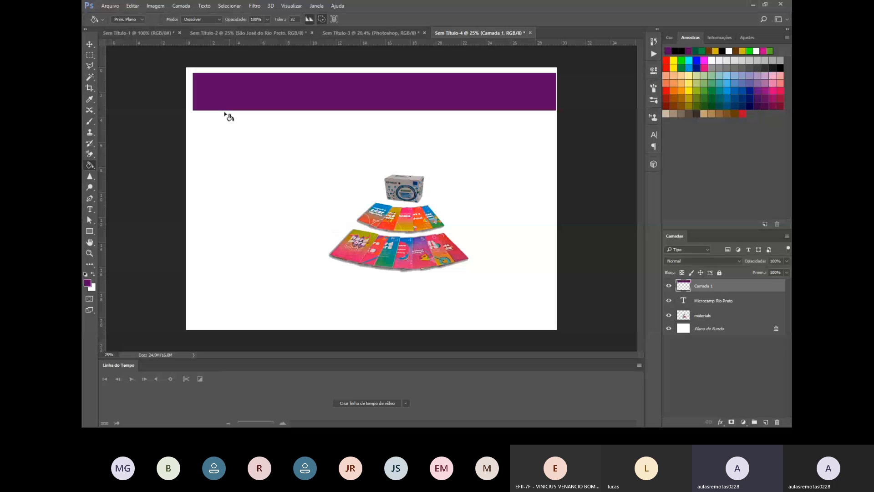
Set up the Gradient tool with the linear style and the violet-to-orange preset.
right_click(91, 163)
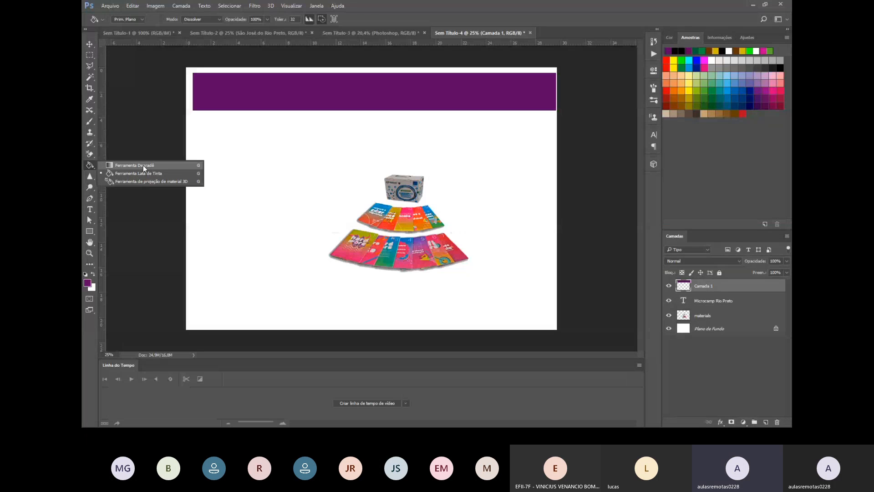
click(139, 165)
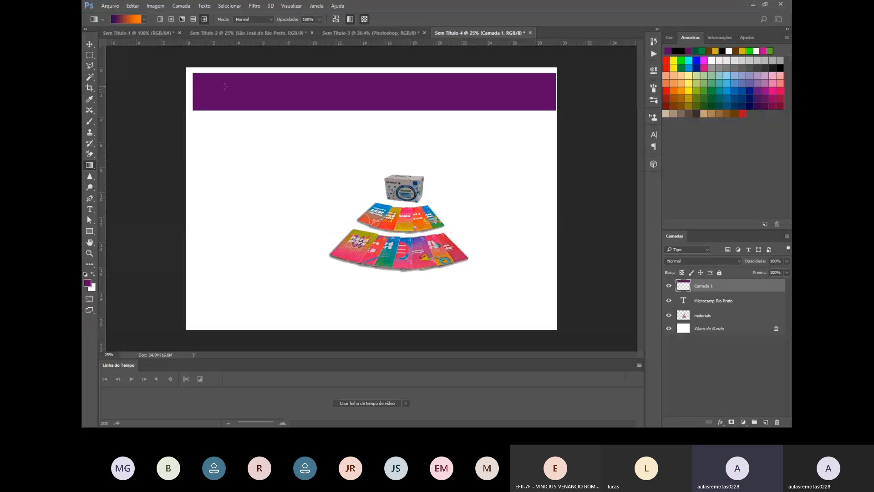
click(145, 19)
click(144, 20)
click(161, 19)
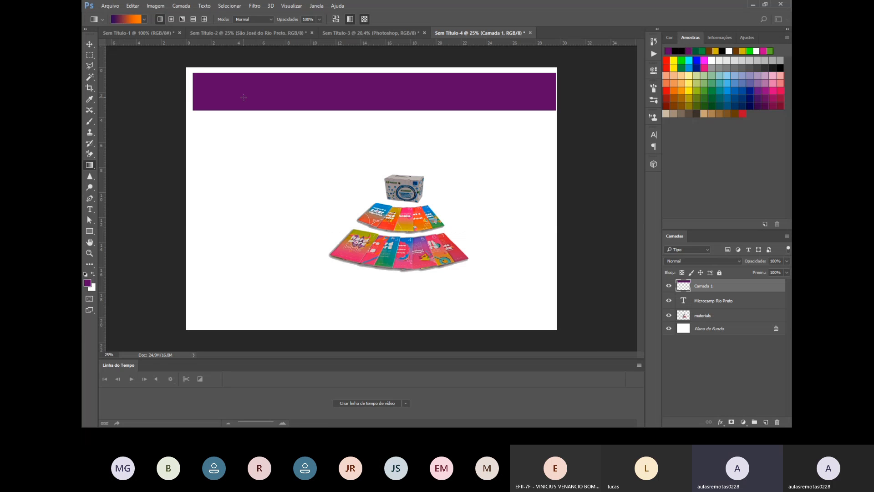
click(143, 20)
click(143, 20)
click(143, 20)
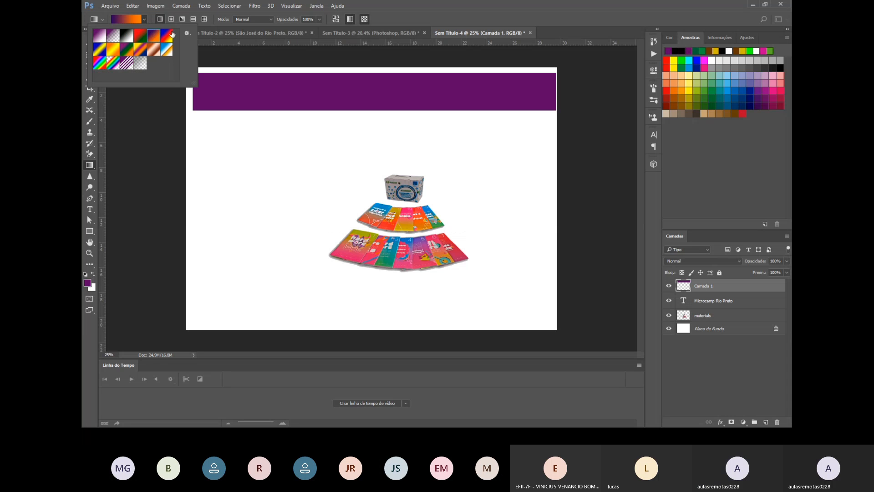
double_click(150, 34)
Change the foreground colour to PANTONE 235 UP from the PANTONE+ Color Bridge Uncoated colour library.
click(87, 282)
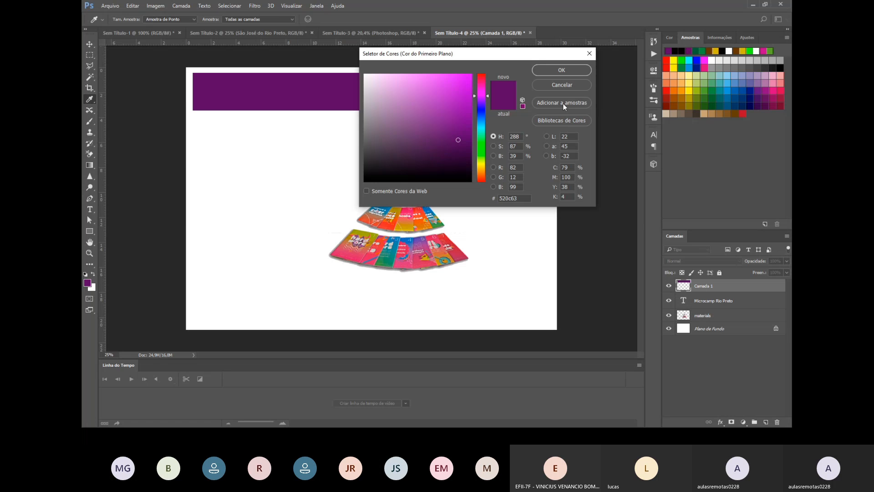
click(521, 106)
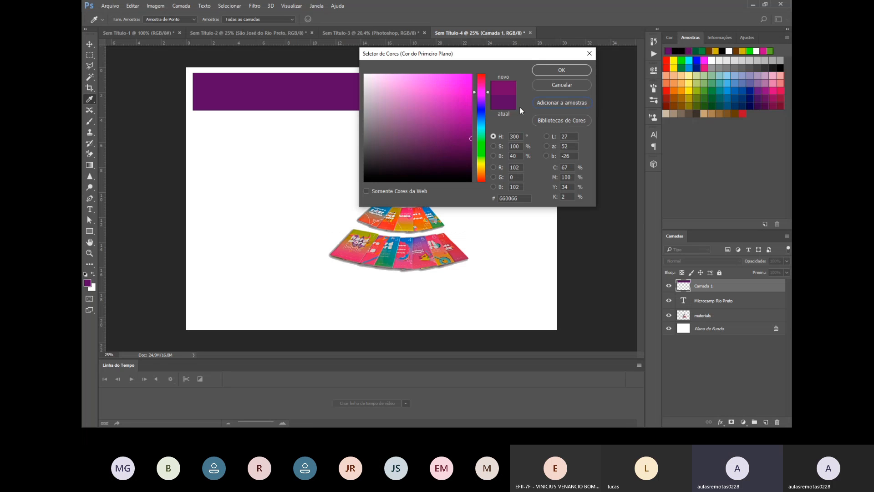
click(564, 121)
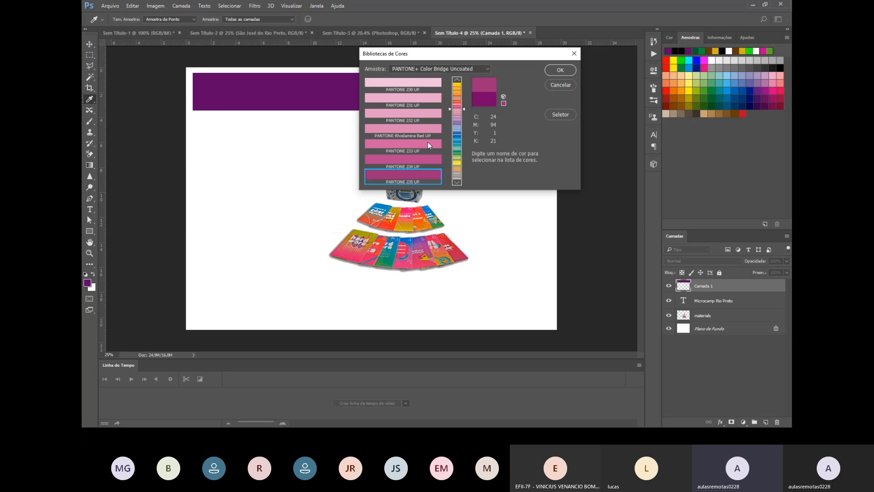
click(483, 67)
click(483, 67)
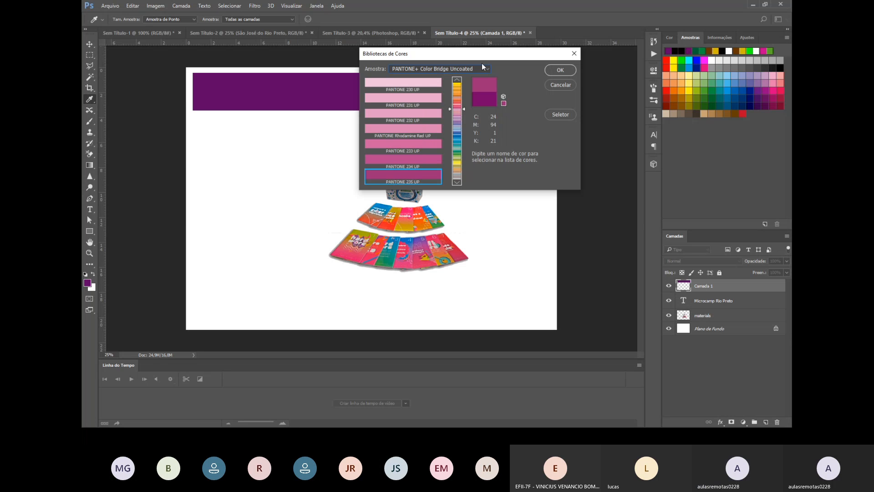
click(563, 73)
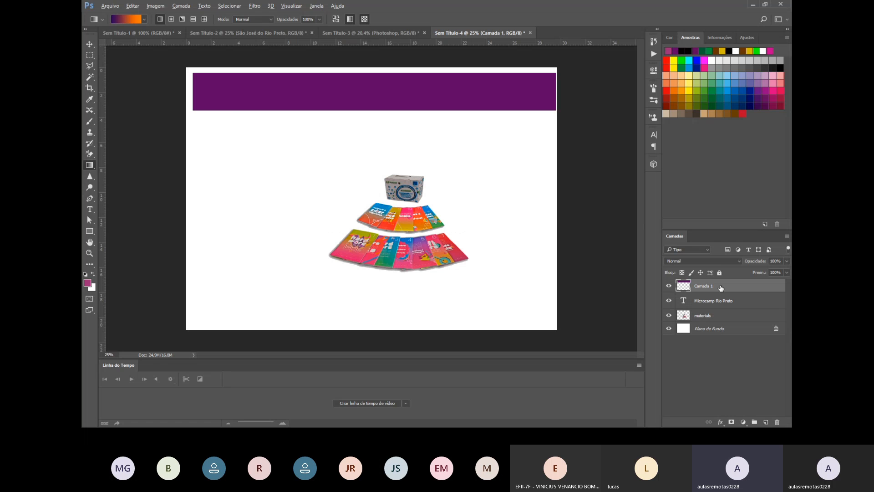
Clip the purple strip layer to the title text, undoing and redoing the clipping to compare.
alt+click(721, 289)
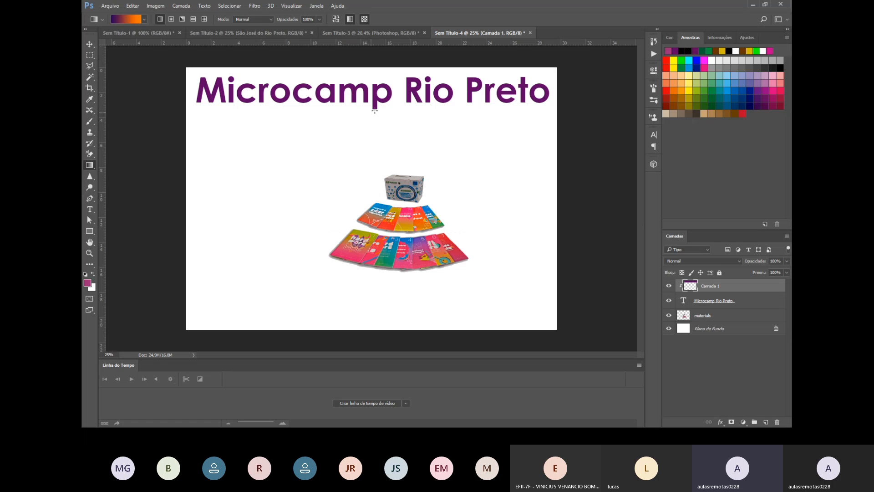
key(ctrl+z)
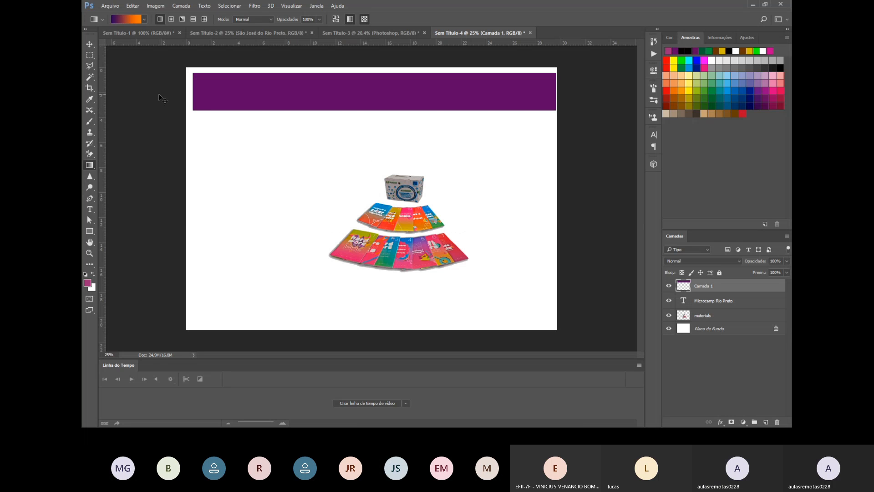
key(ctrl+z)
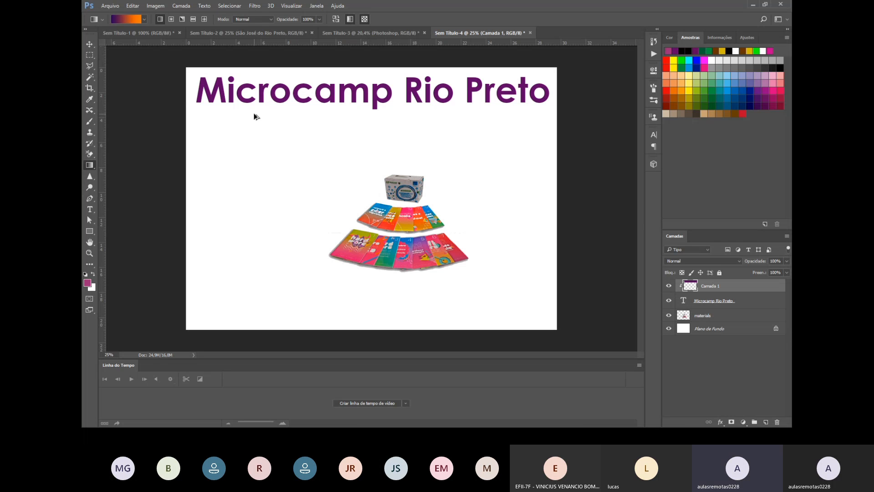
Undo the title clipping, the purple fill and the strip's deselection.
key(ctrl+z)
key(ctrl+alt+z)
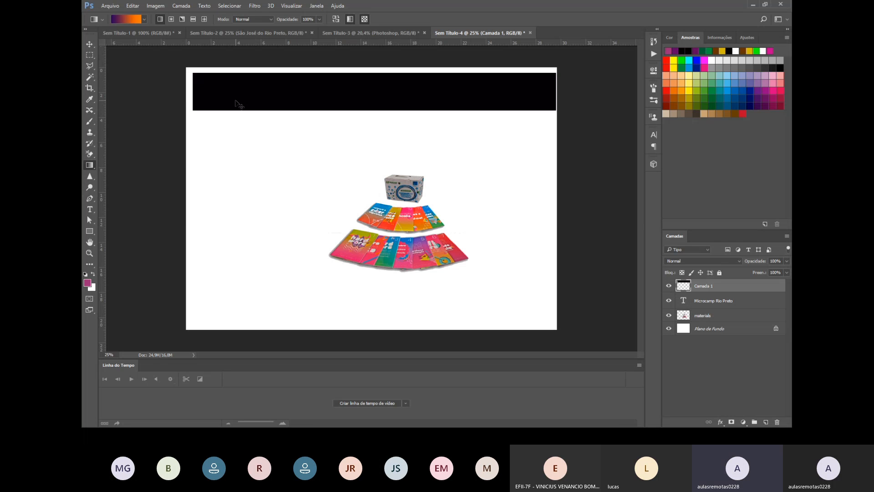
key(ctrl+alt+z)
key(ctrl+d)
key(ctrl+z)
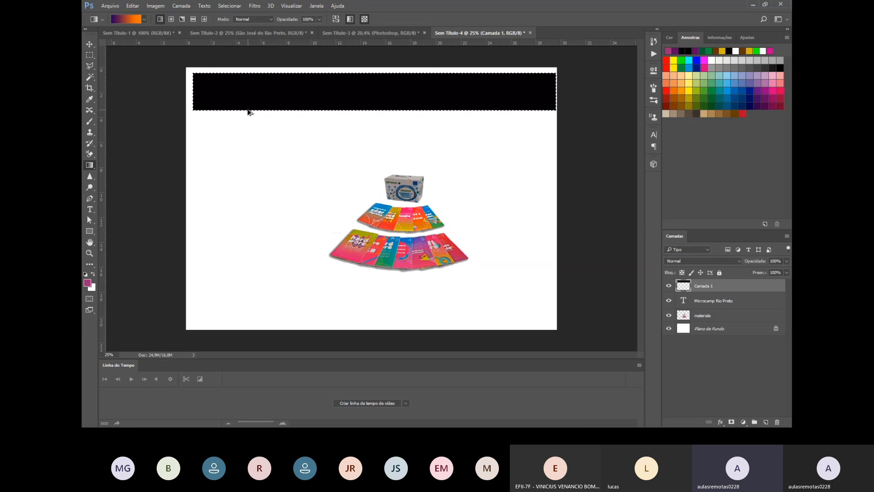
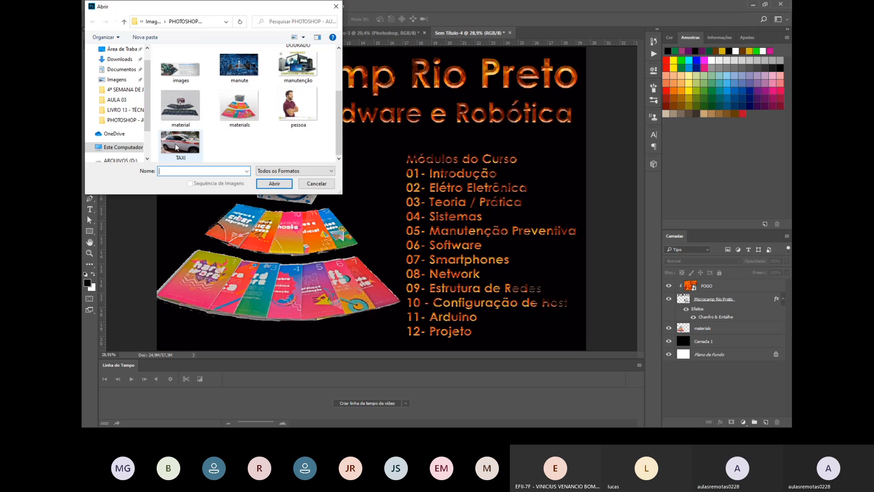
Open the TAXI image and place the pessoa picture from the PHOTOSHOP - AULA 04 folder onto it.
click(388, 160)
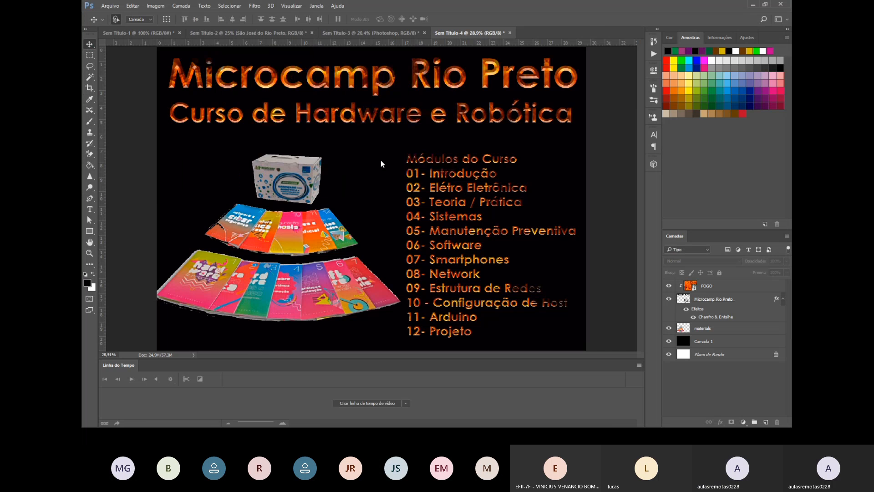
key(v)
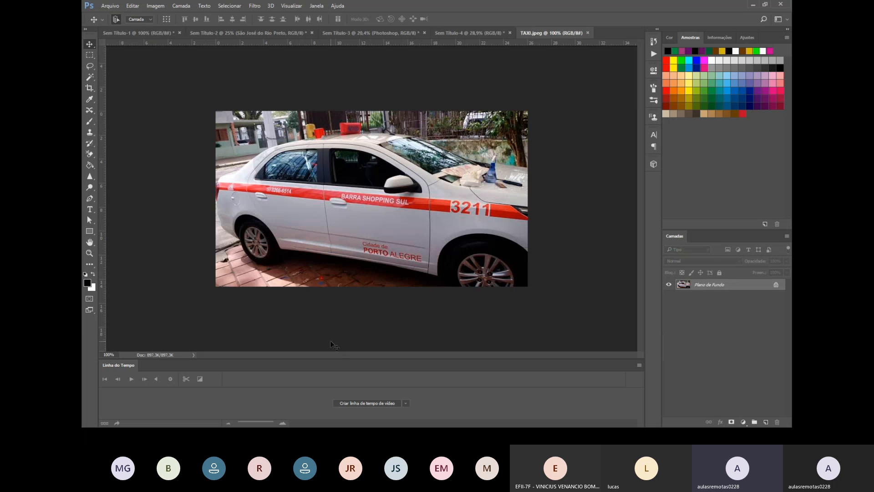
key(alt+Tab)
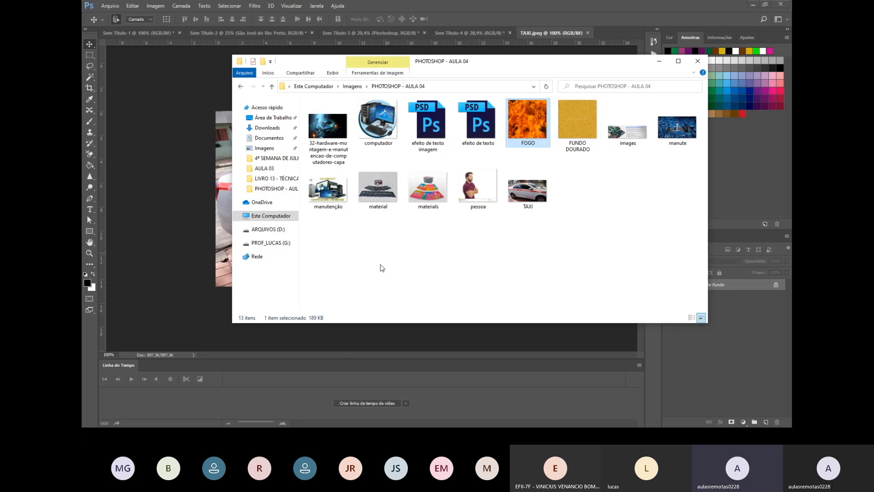
click(469, 181)
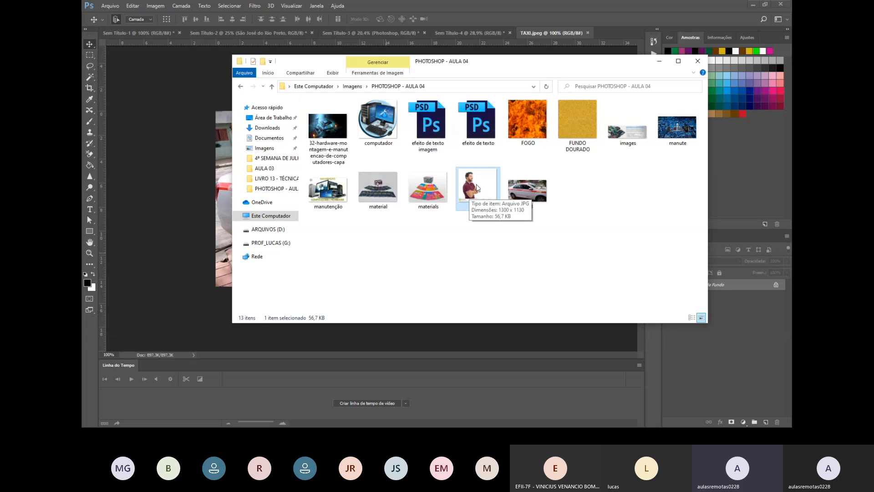
drag(475, 187, 225, 209)
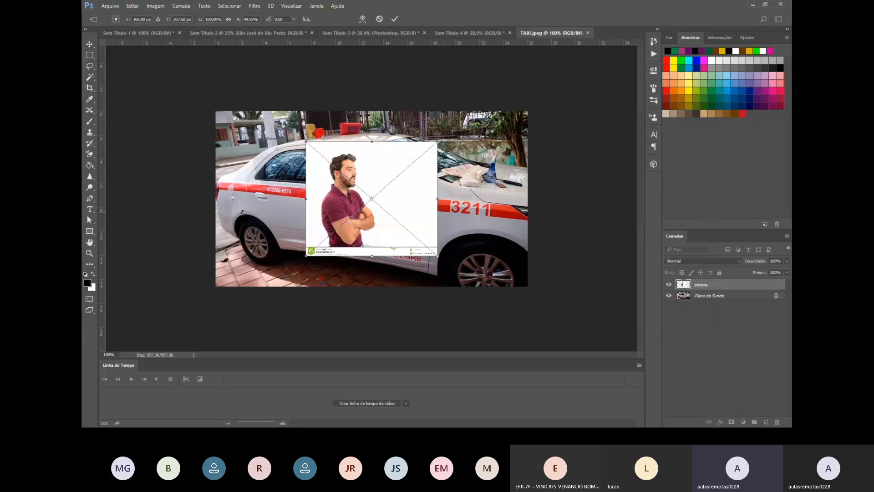
Move the placed pessoa picture to about X 424, Y 220.5 px over the car, confirm the placement, and rasterize its layer.
drag(382, 202, 406, 208)
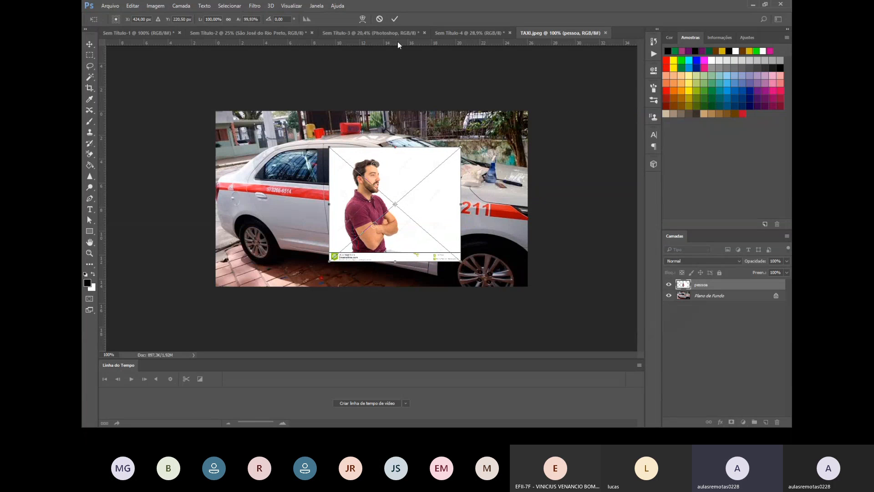
key(Return)
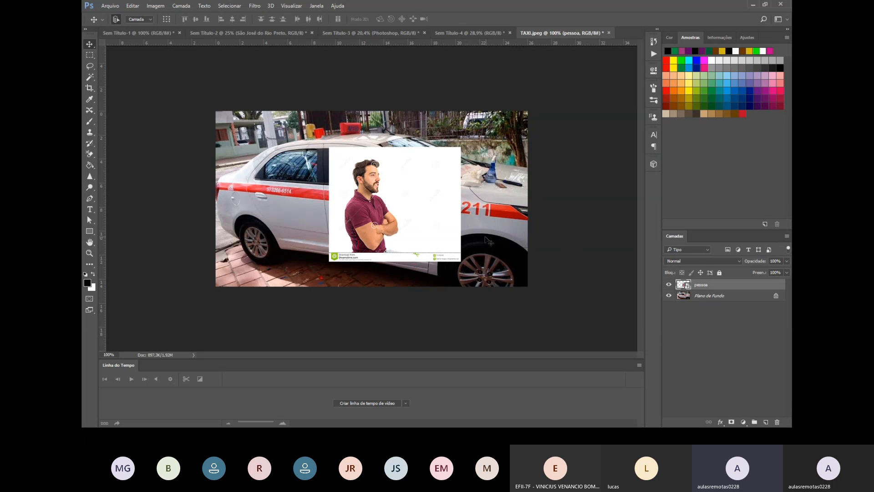
right_click(735, 285)
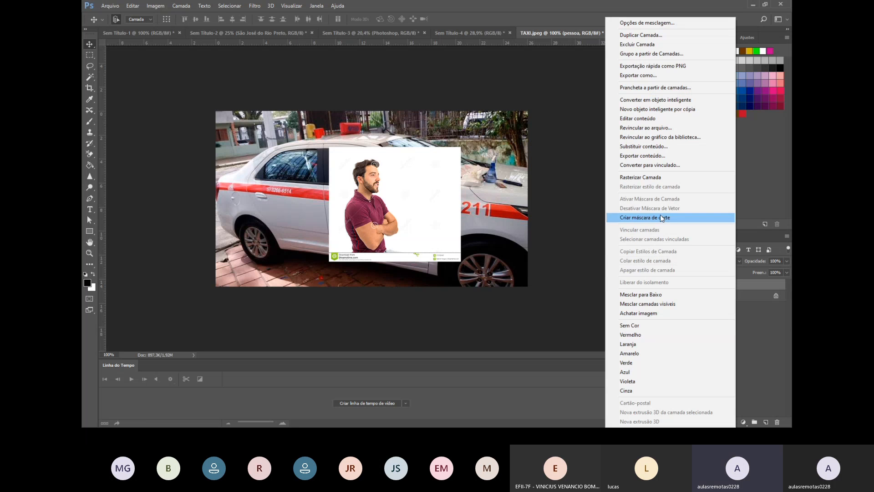
click(648, 178)
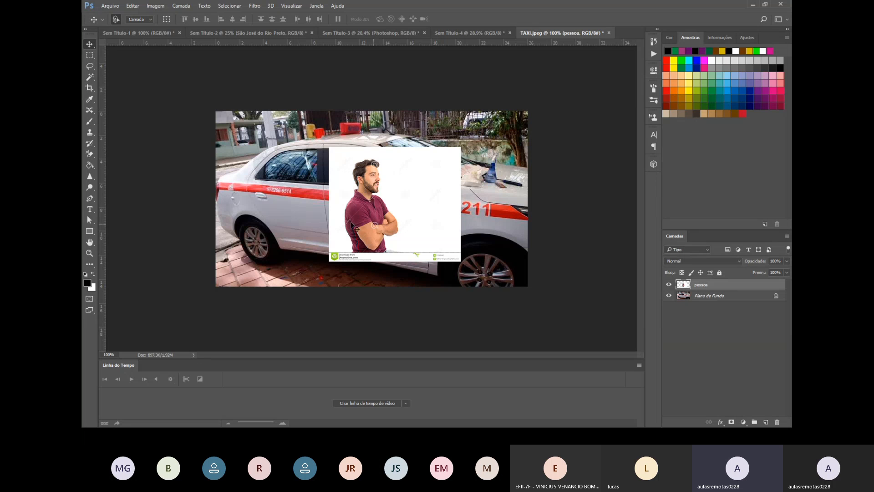
Nudge the pessoa picture slightly down and delete the white background around the man using the Magic Wand.
drag(380, 188, 381, 192)
click(92, 66)
click(91, 77)
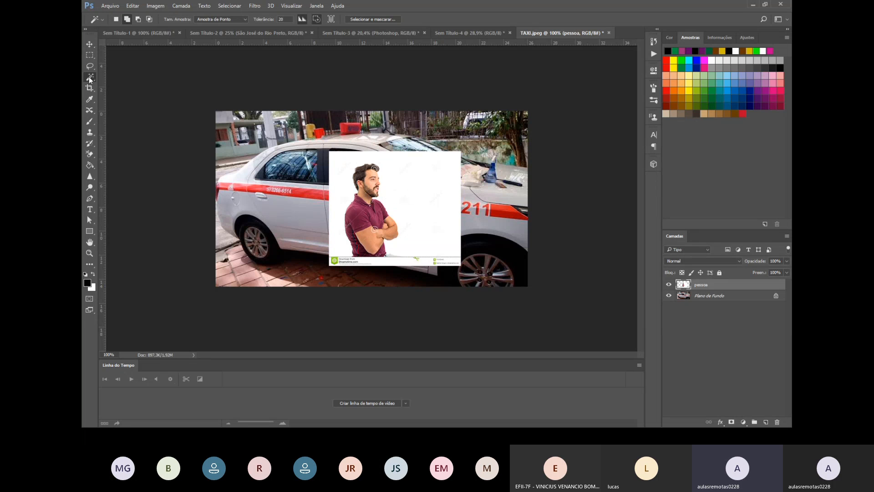
click(135, 86)
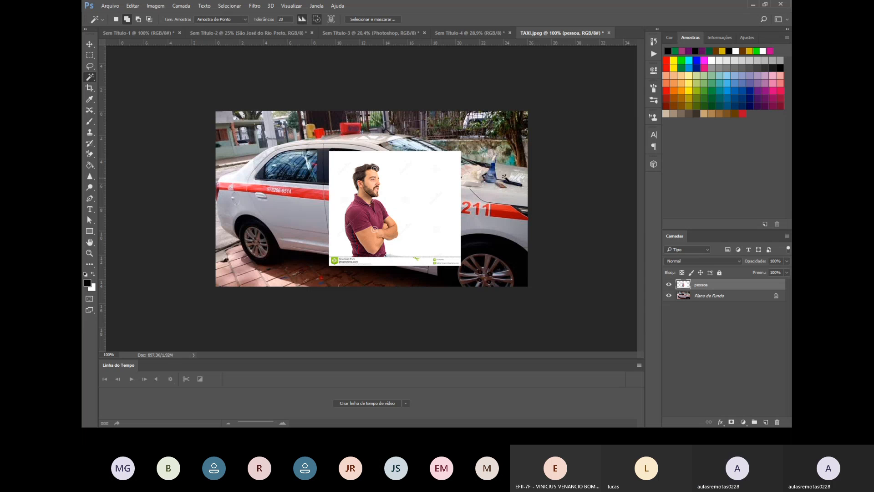
click(416, 179)
key(Delete)
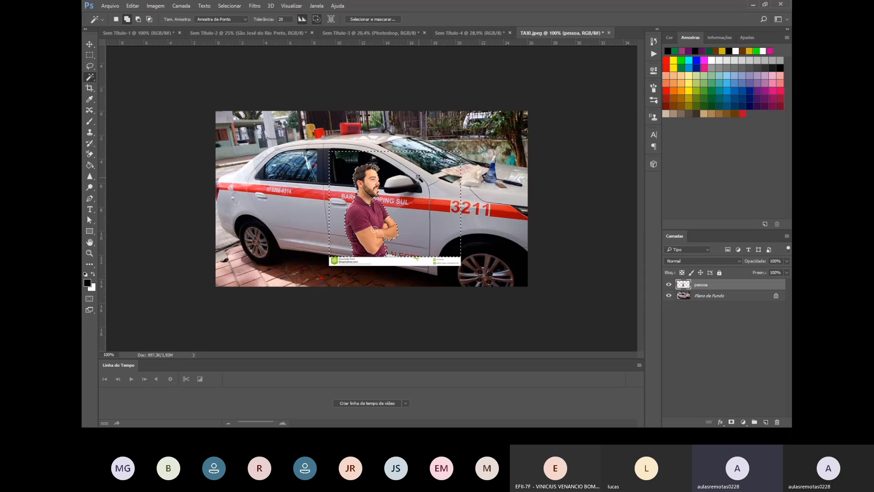
Delete the white area of the banner strip beneath the man with the Magic Wand and clear the selection.
click(384, 260)
key(Delete)
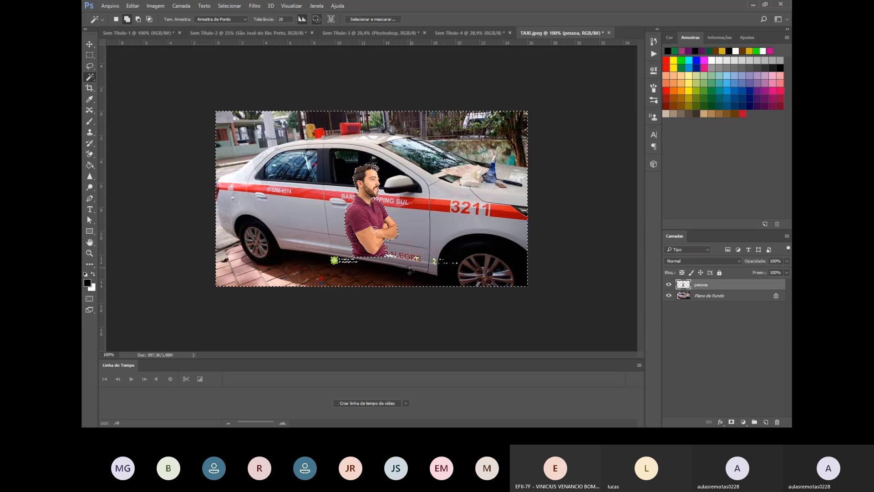
key(ctrl+a)
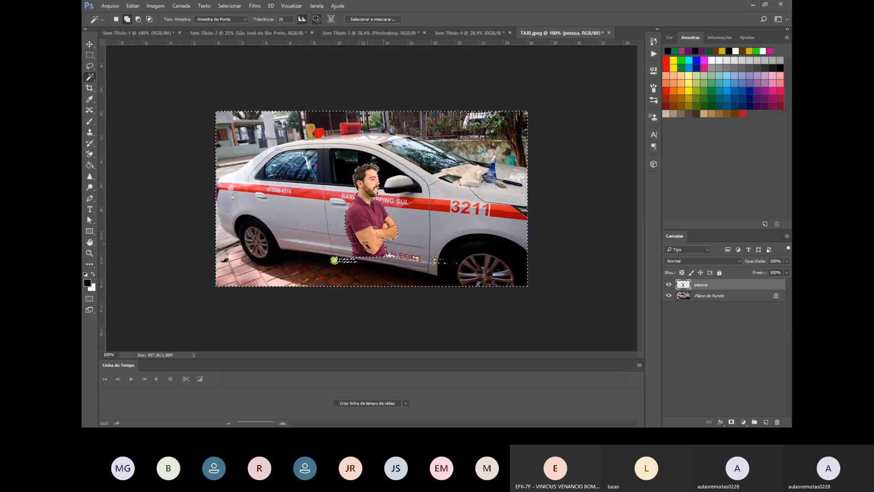
key(ctrl+d)
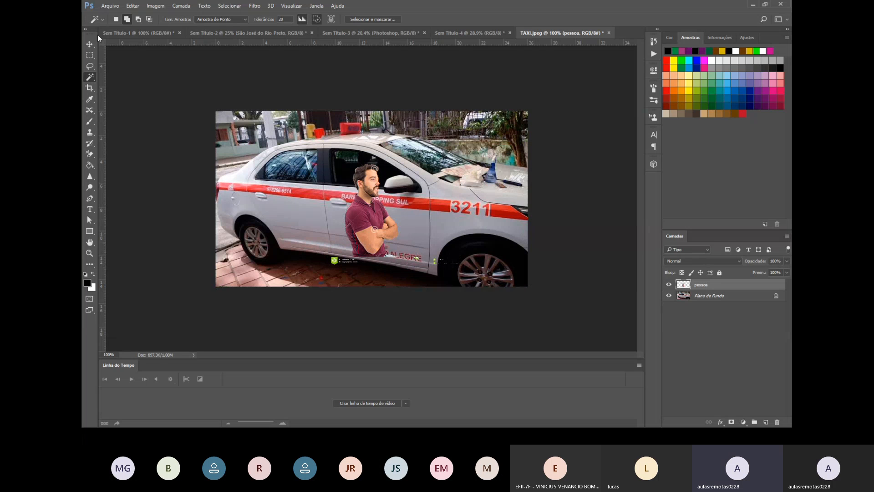
Erase the leftover logo and text remnants beneath the man using rectangular marquee selections, then deselect.
click(89, 55)
drag(483, 246, 385, 278)
drag(315, 257, 355, 275)
key(Delete)
key(ctrl+d)
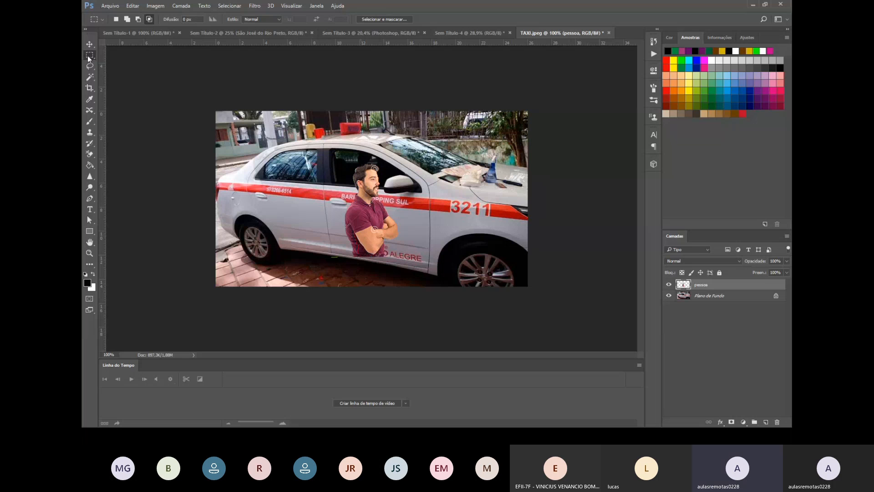
Scale the man to about 69.5% and position him at about X 323, Y 189 px over the front window.
click(94, 45)
drag(381, 216, 372, 210)
key(ctrl+t)
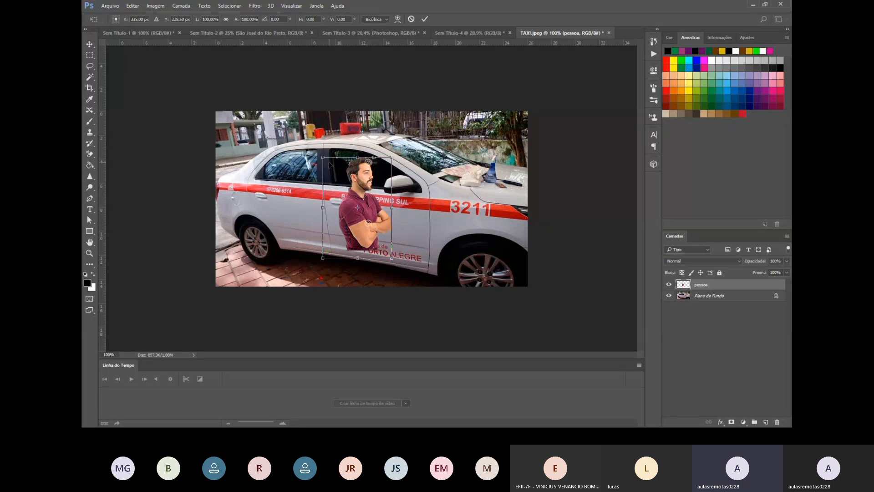
drag(323, 157, 337, 177)
drag(371, 232, 362, 212)
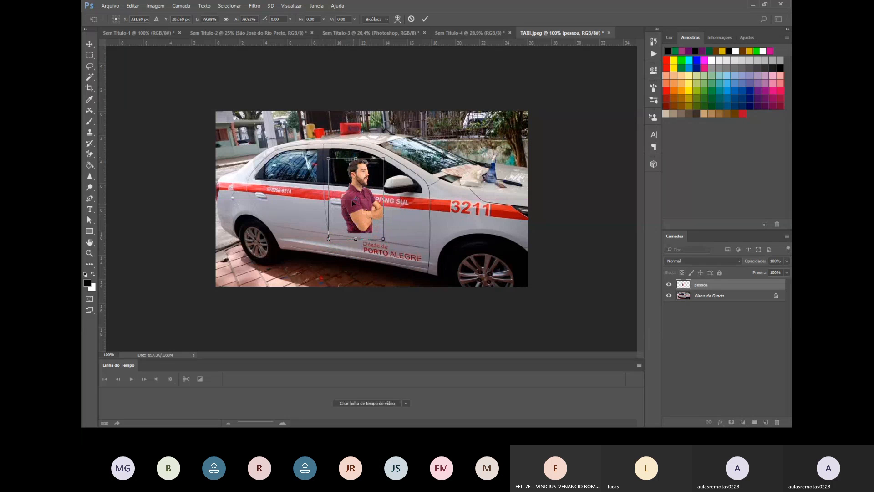
drag(325, 160, 334, 168)
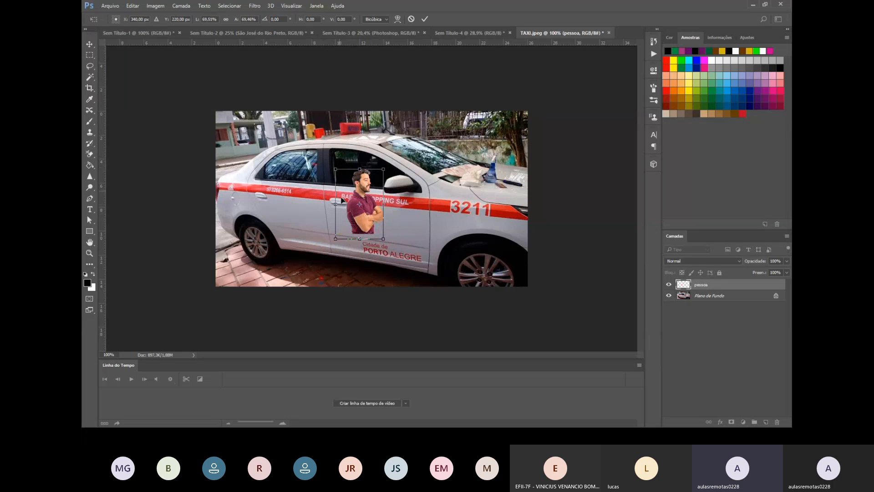
drag(357, 214, 350, 200)
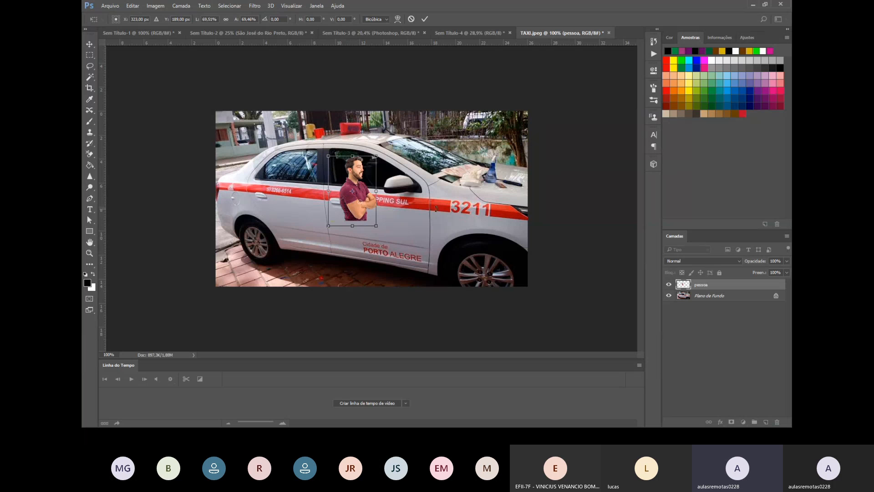
key(Return)
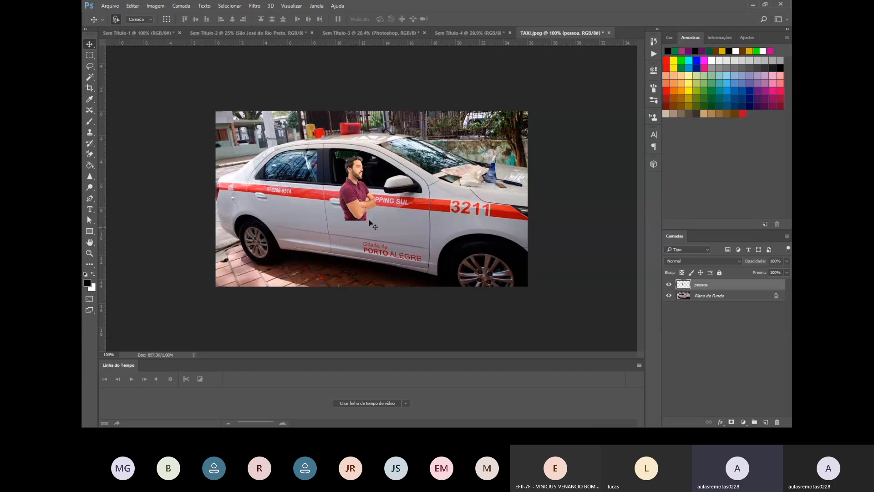
Rotate the man about -14.67° at the front window and apply the transformation.
key(ctrl+t)
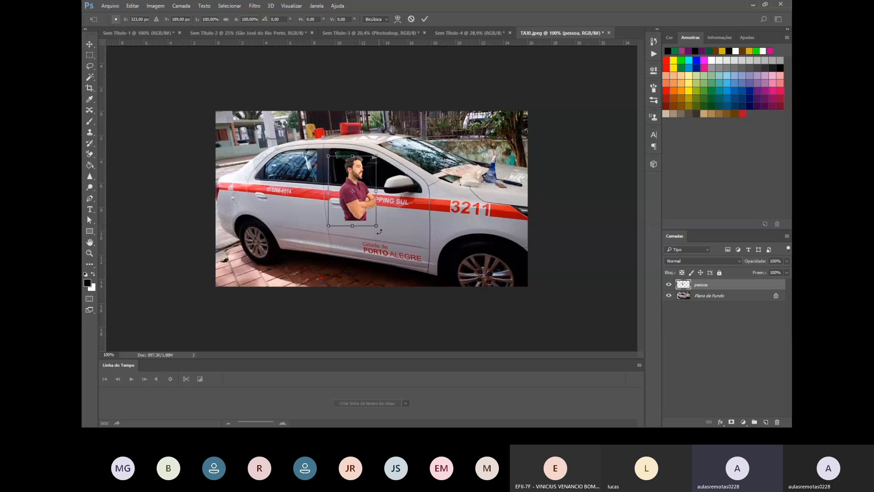
mouse_move(381, 231)
mouse_down()
mouse_move(387, 226)
mouse_move(373, 216)
mouse_up()
key(ctrl+z)
click(88, 44)
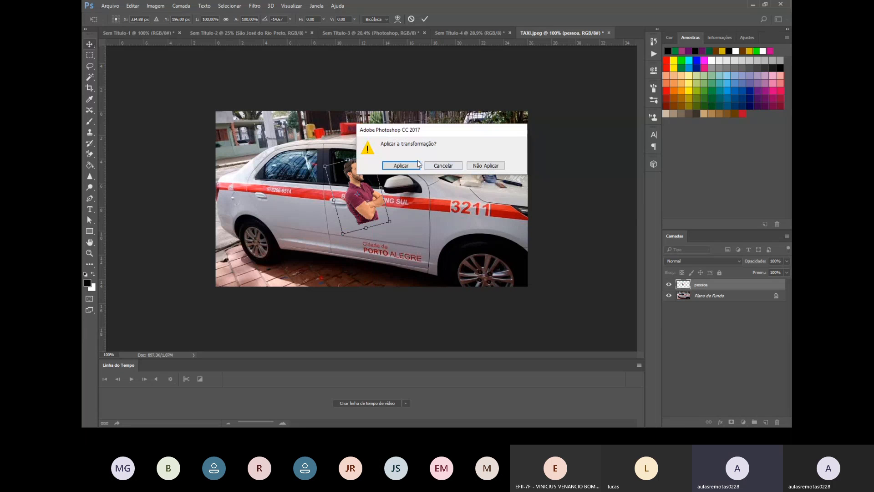
key(Return)
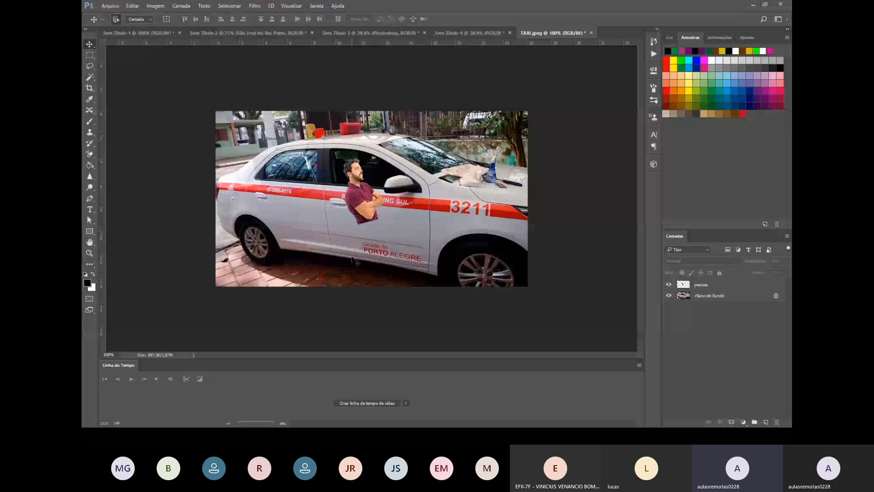
Convert the locked background into a regular layer and toggle the pessoa layer's visibility off and on.
double_click(724, 296)
key(Return)
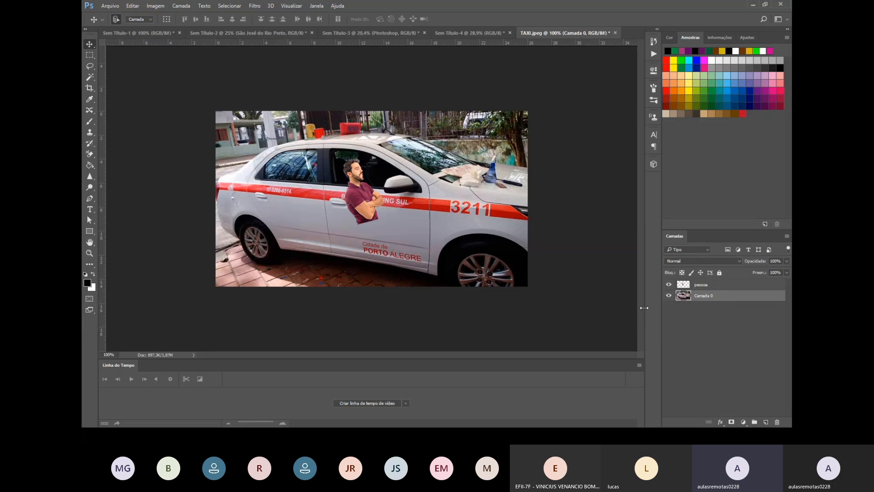
click(669, 285)
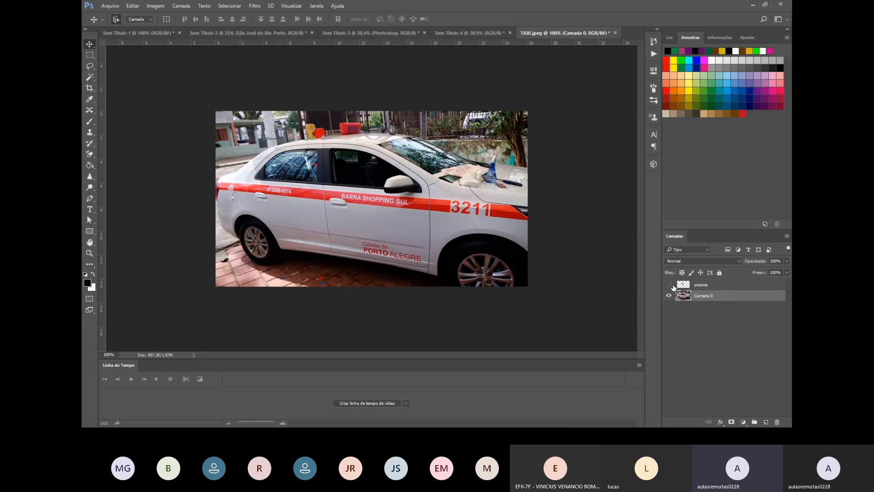
click(670, 285)
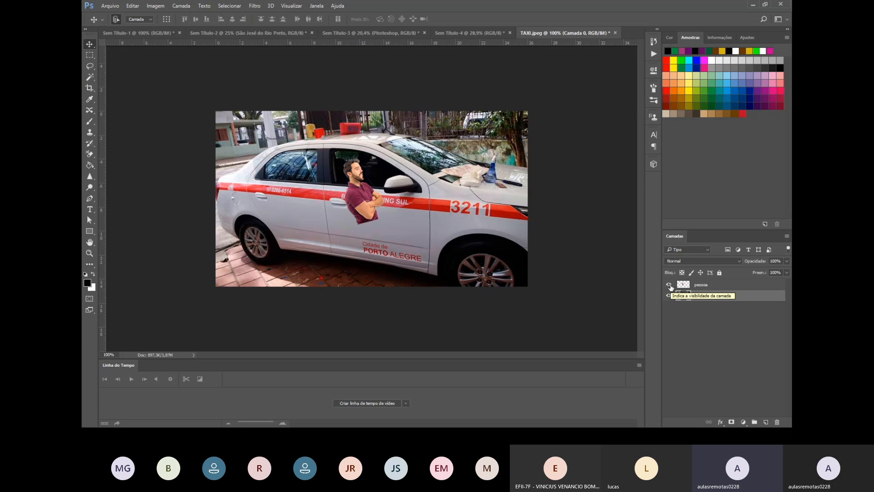
Hide the pessoa layer and activate the Polygonal Lasso tool.
click(669, 285)
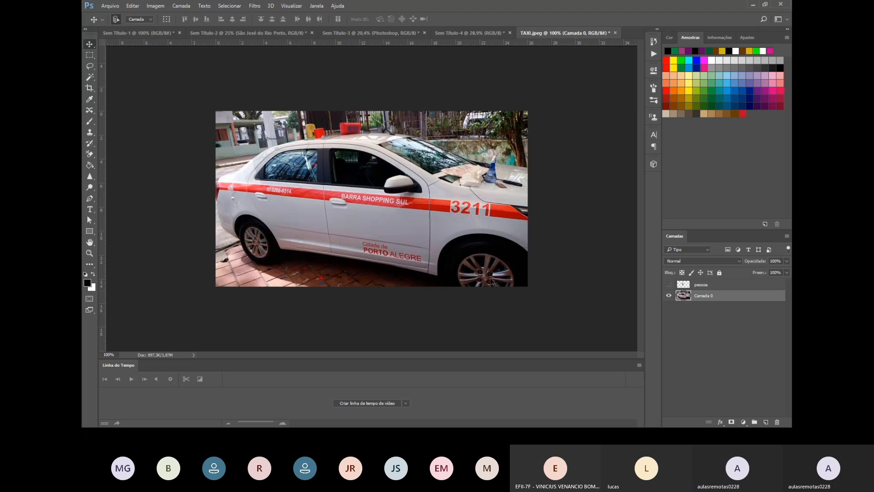
click(89, 66)
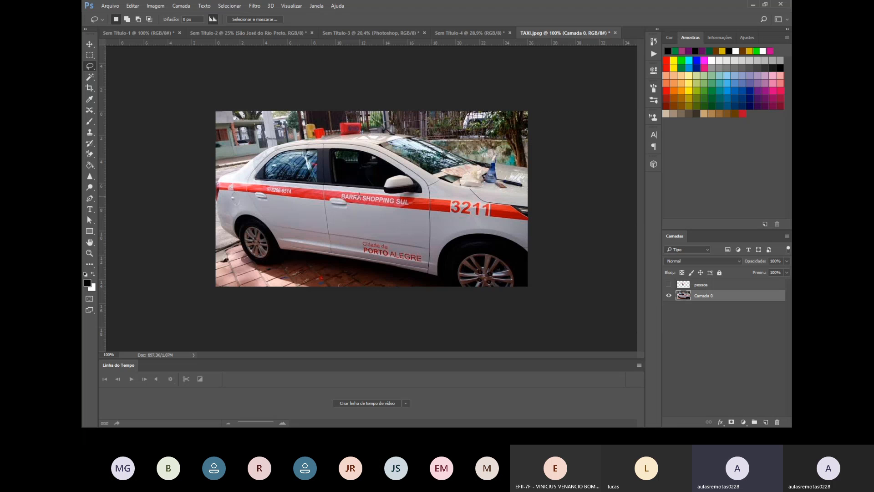
right_click(89, 66)
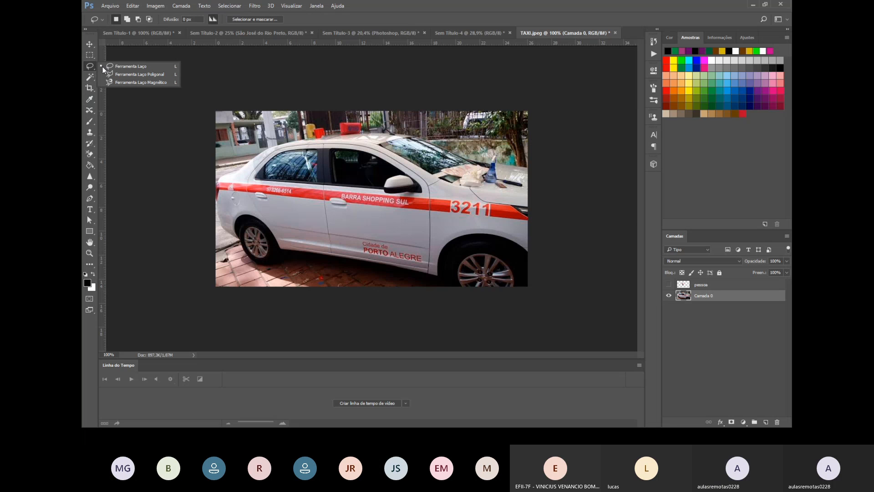
click(138, 75)
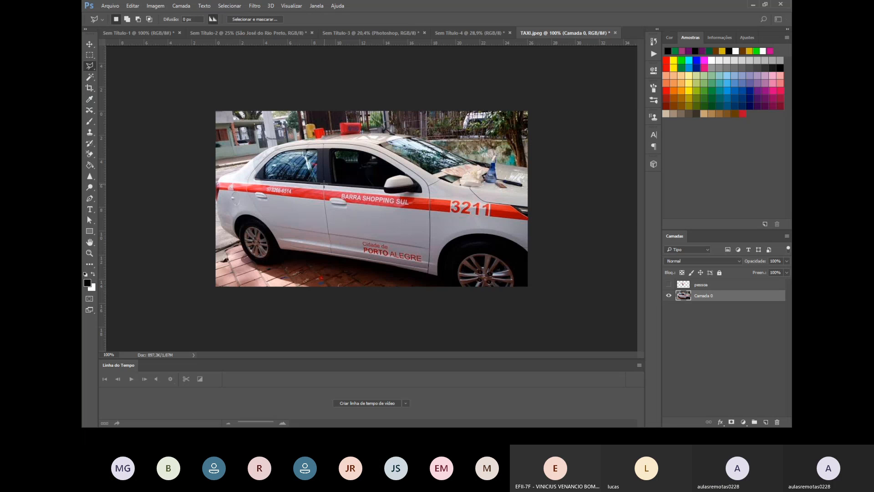
click(325, 183)
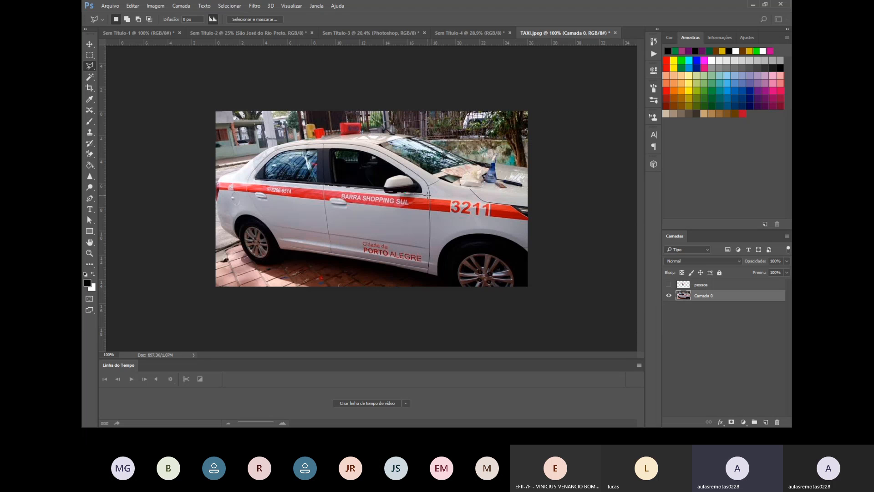
click(430, 194)
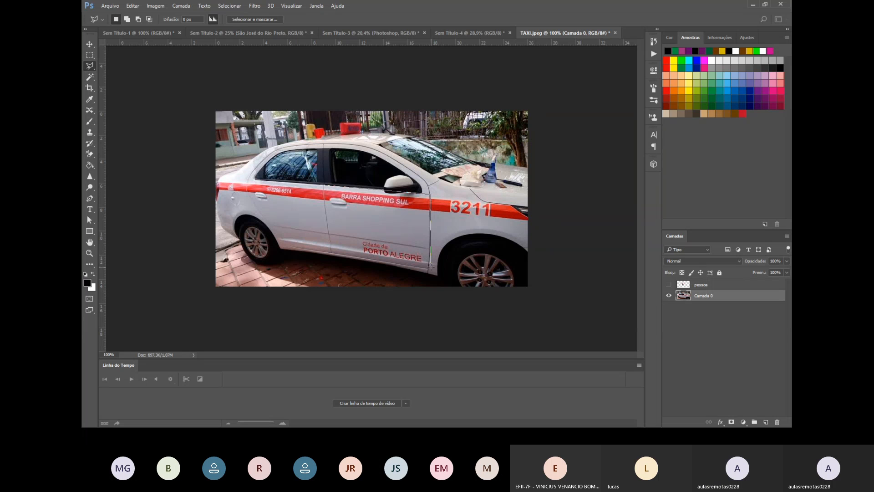
click(431, 267)
click(327, 248)
click(324, 184)
key(Escape)
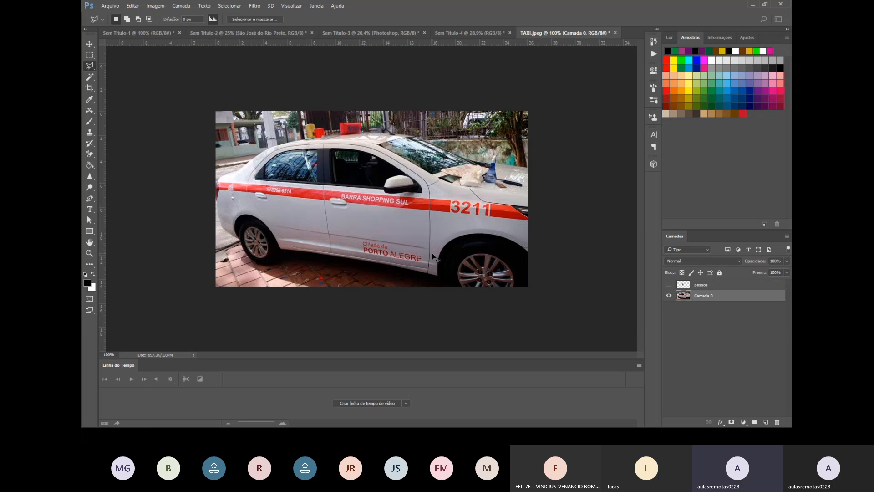
Select the taxi's front door below the window with the Polygonal Lasso, following the door seams and lower edge.
key(ctrl+plus)
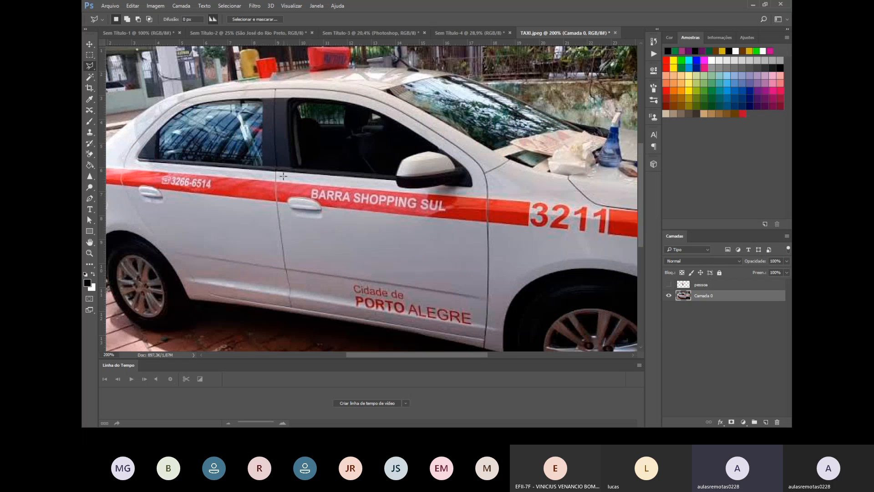
click(275, 167)
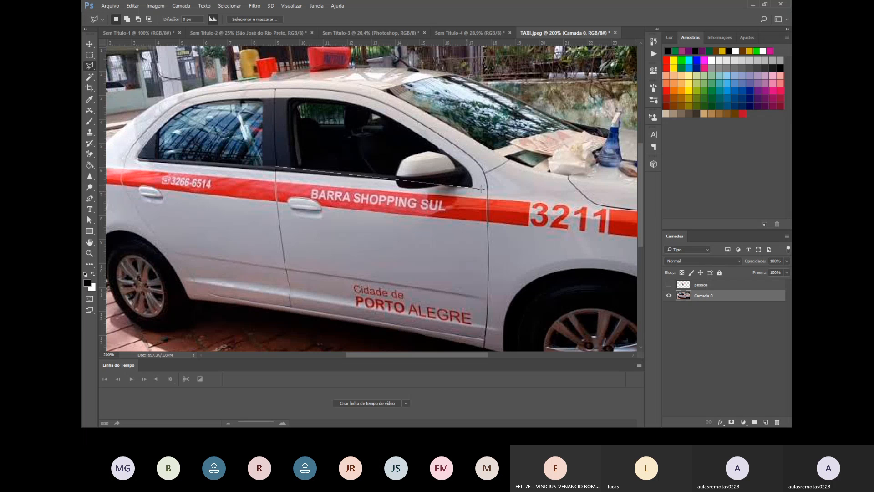
click(486, 192)
click(486, 336)
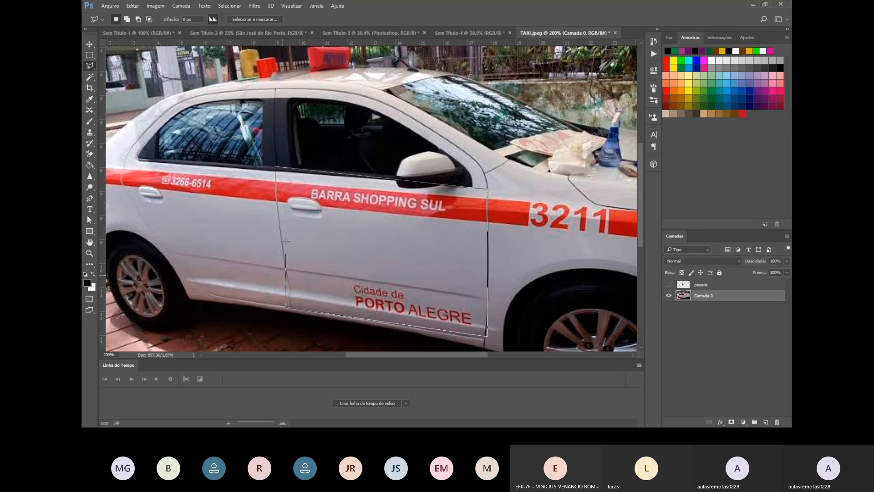
click(276, 168)
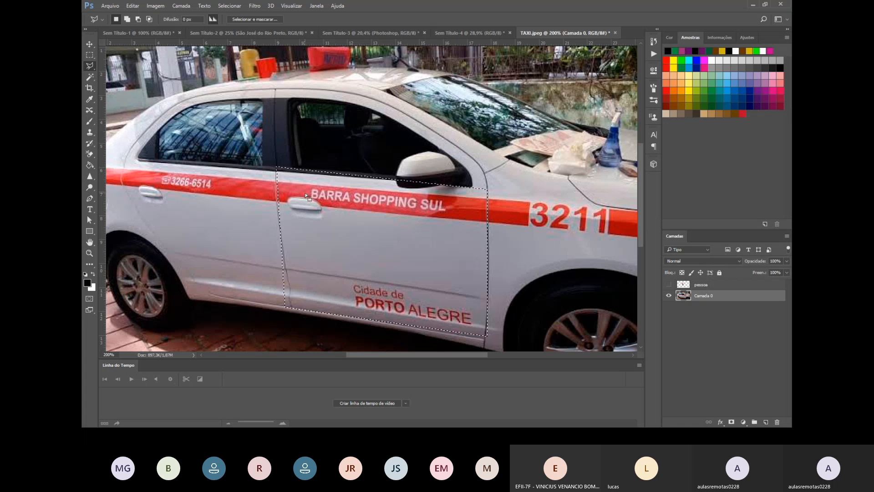
Copy the selected door to a new layer and move it above the pessoa layer, made visible again.
key(ctrl+j)
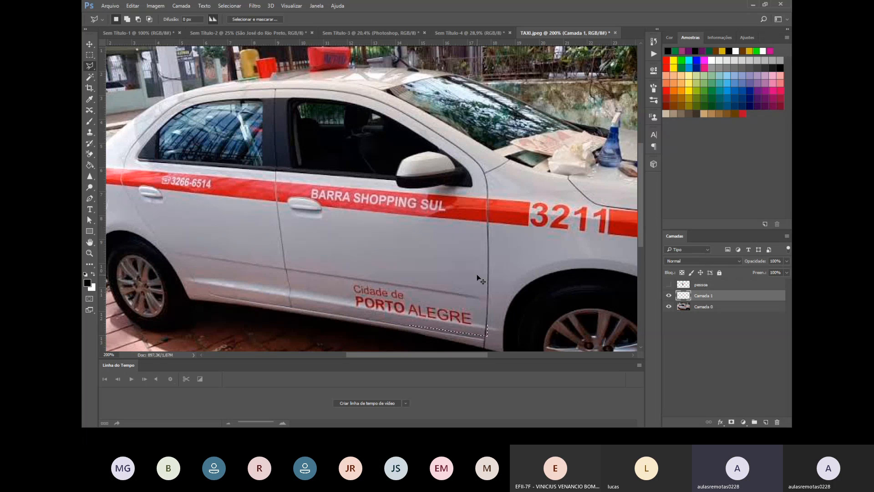
click(669, 285)
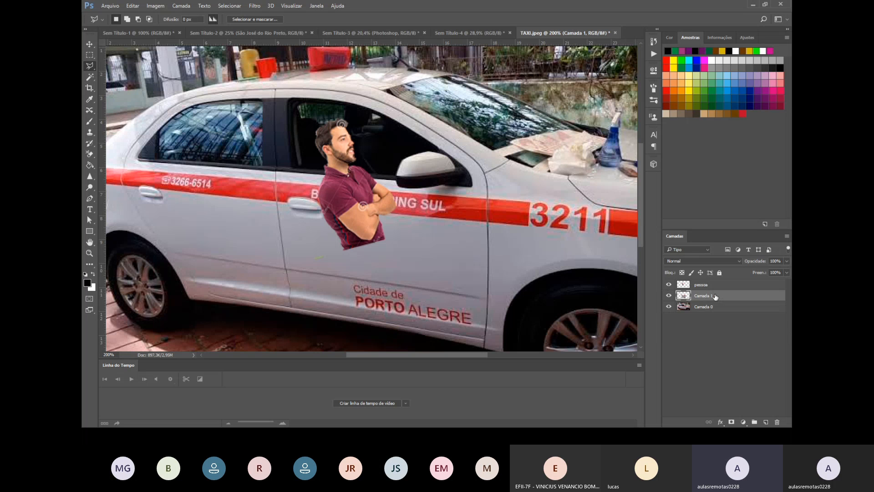
drag(714, 297, 712, 284)
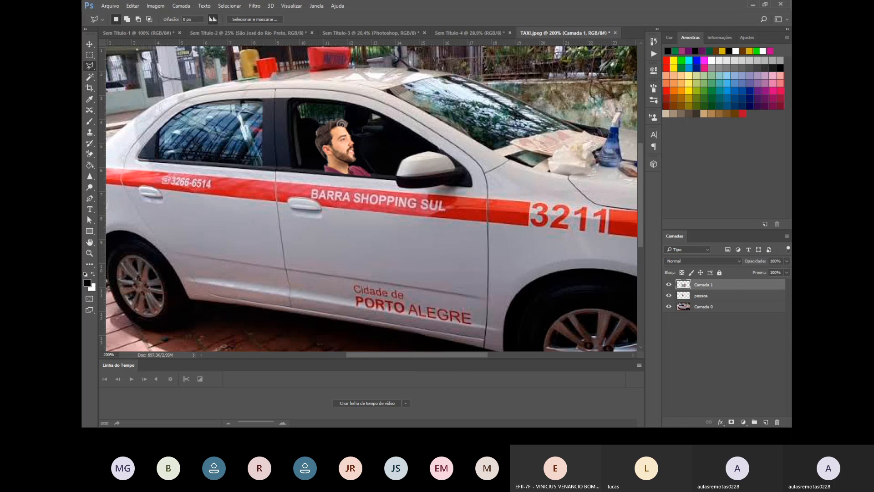
key(alt+Tab)
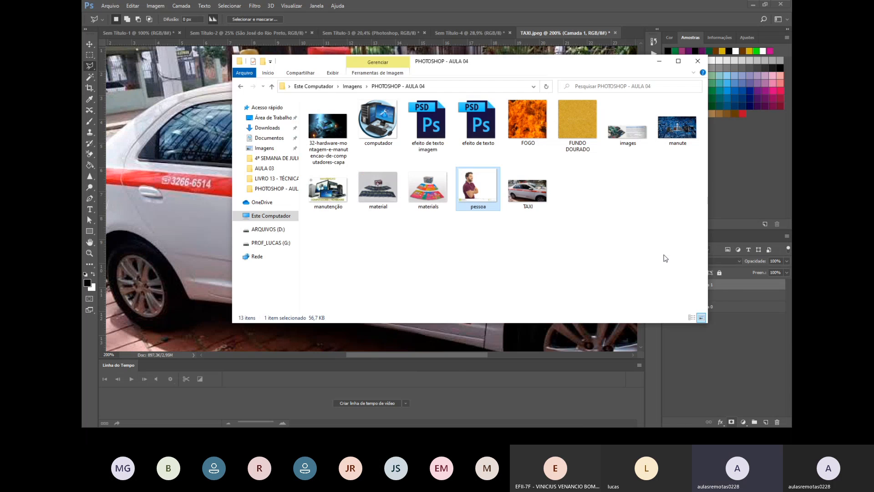
click(789, 436)
click(421, 437)
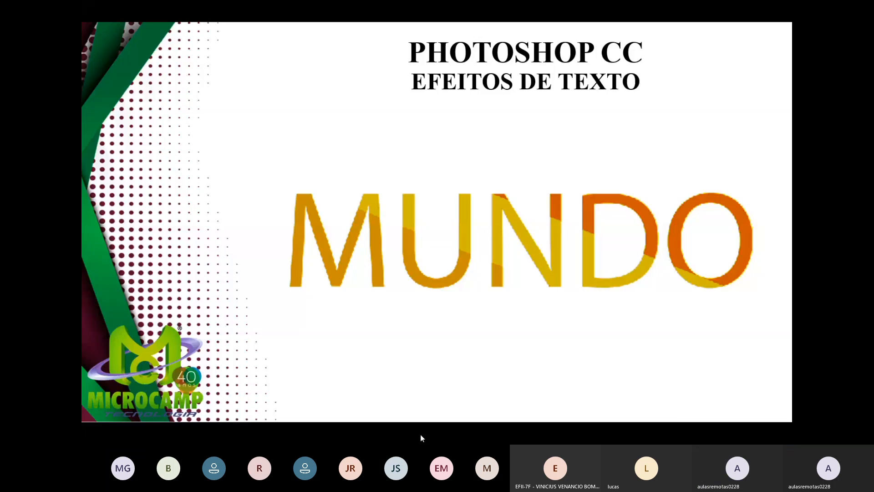
key(alt+Tab)
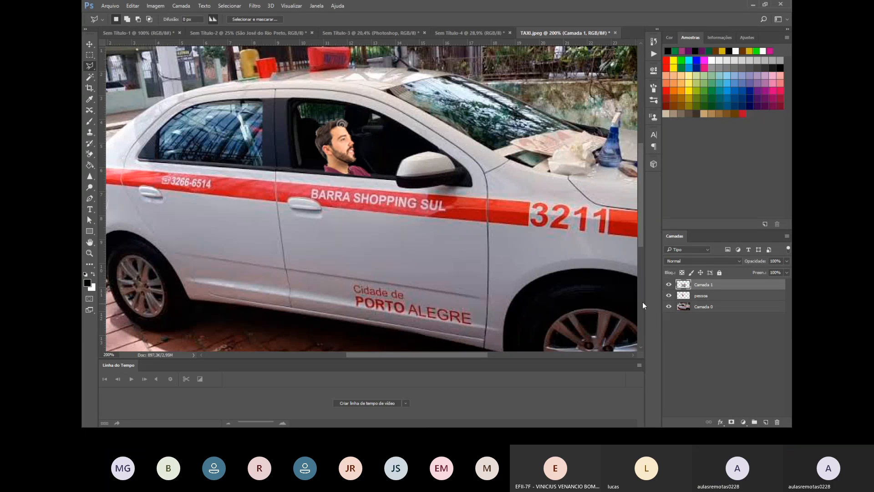
Isolate the copied door by hiding the pessoa and Camada 0 layers, and make both layers visible again.
click(684, 296)
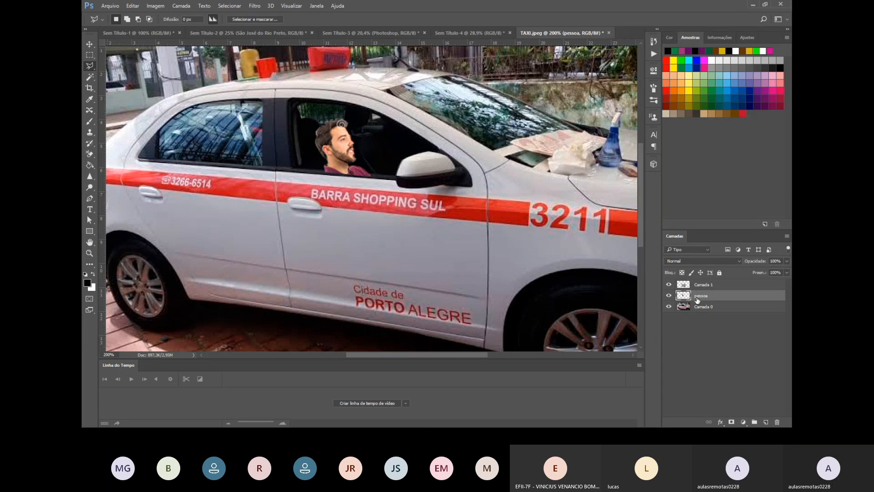
click(696, 307)
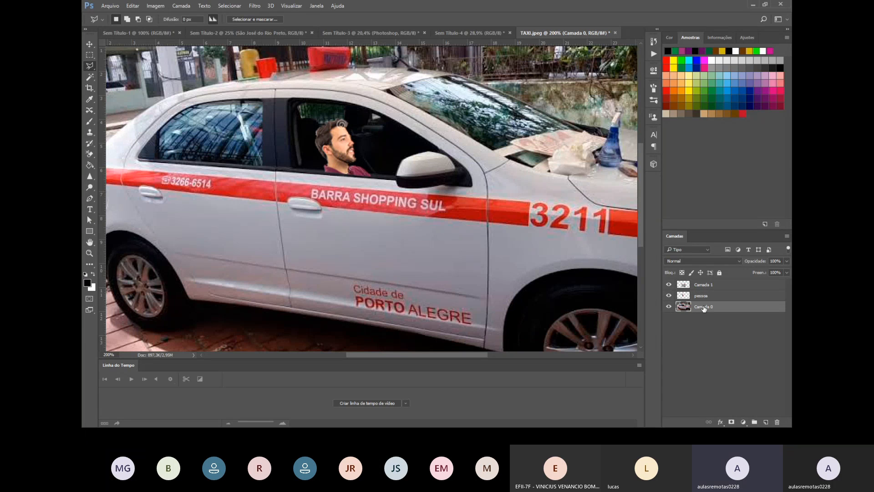
click(670, 296)
click(669, 307)
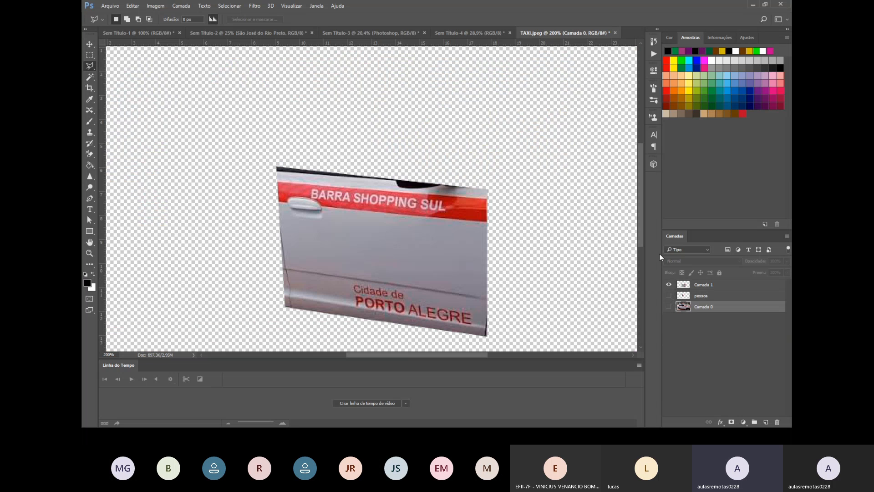
click(669, 296)
click(668, 307)
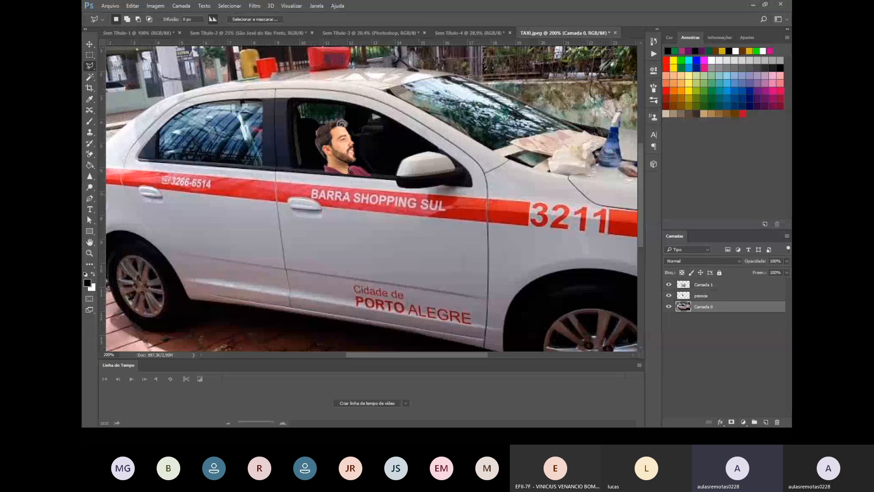
Add a Bevel & Emboss effect to Camada 0 with 365% depth and a larger size.
key(ctrl+minus)
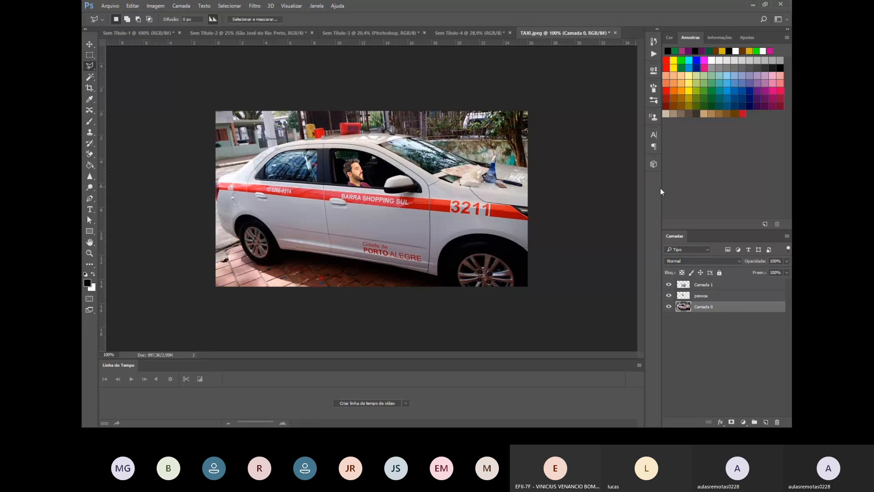
double_click(702, 306)
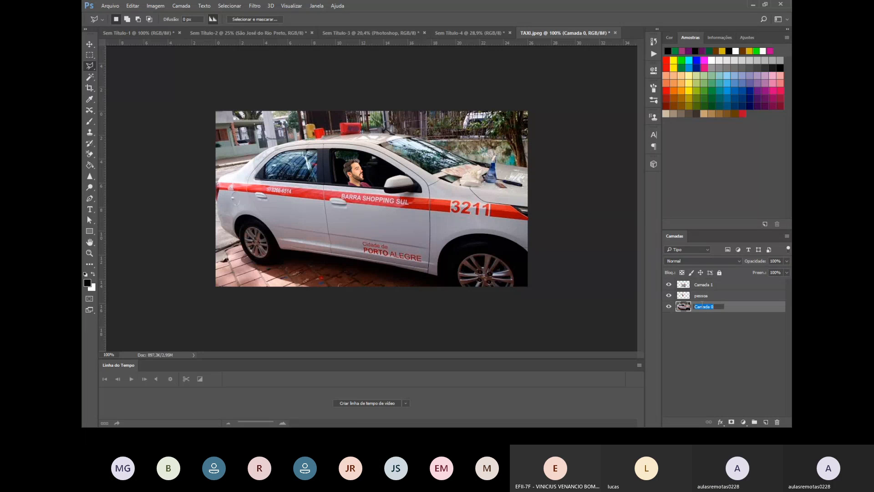
double_click(739, 311)
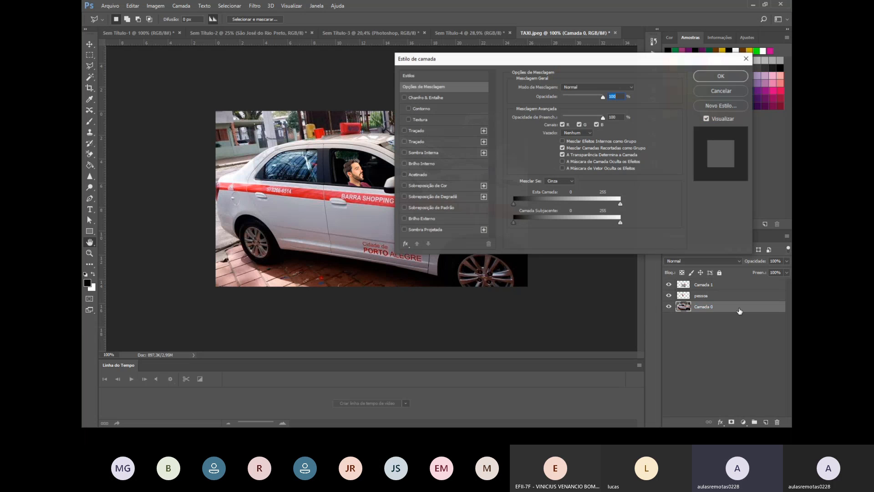
click(430, 98)
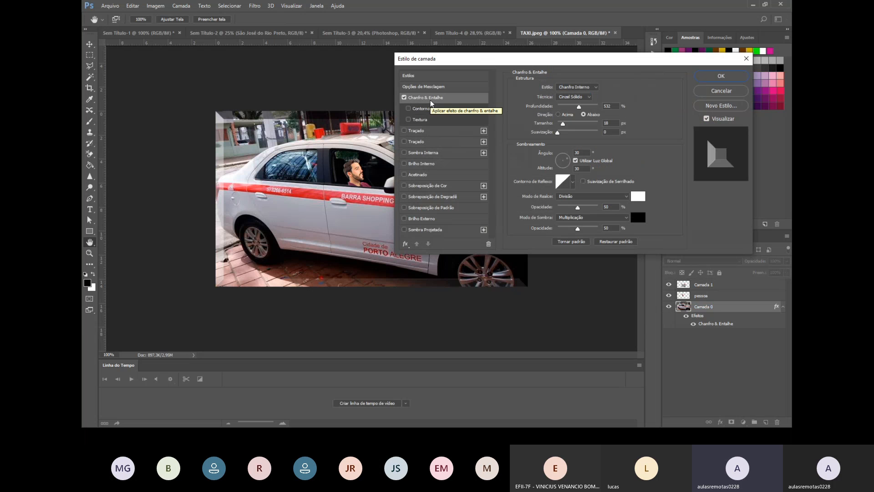
drag(487, 61, 540, 17)
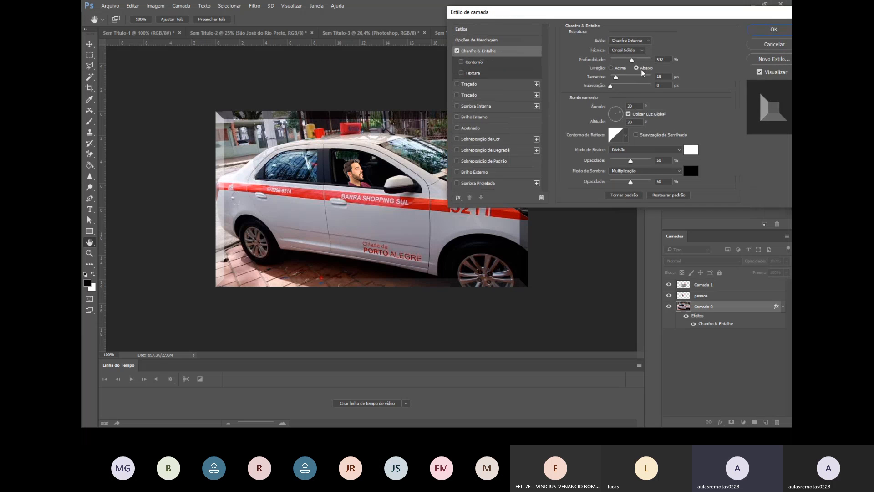
drag(632, 60, 618, 79)
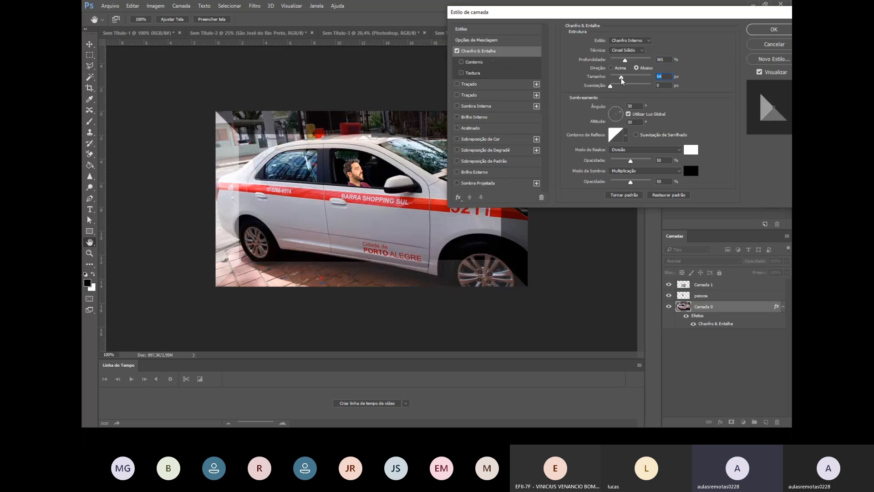
click(758, 31)
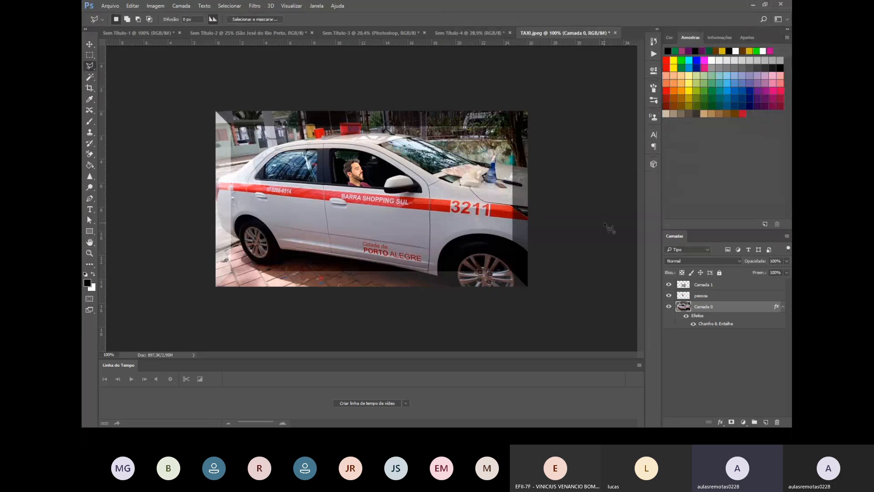
click(604, 223)
click(526, 222)
key(Escape)
Add a Drop Shadow to the pessoa layer and raise the shadow's opacity.
click(725, 298)
key(h)
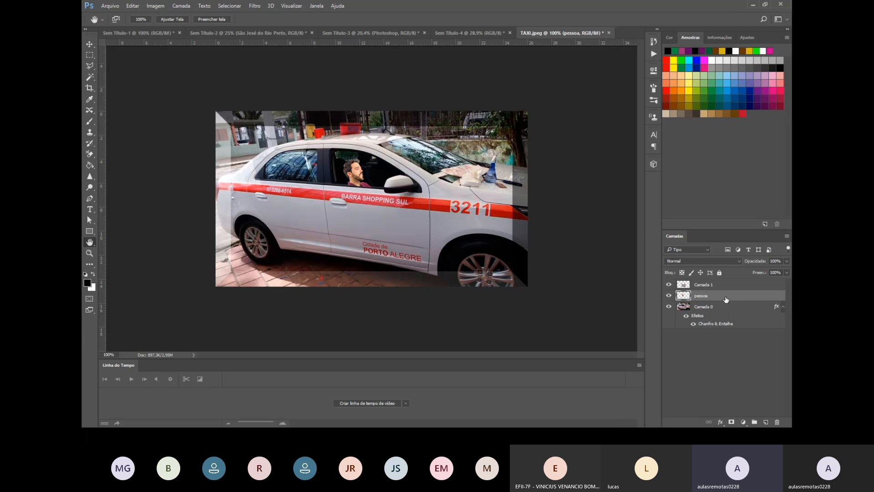
double_click(726, 299)
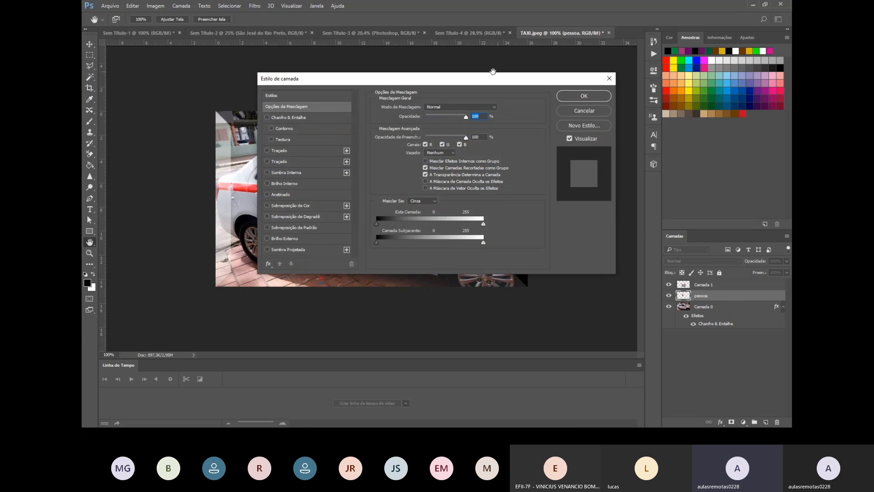
drag(492, 71, 611, 57)
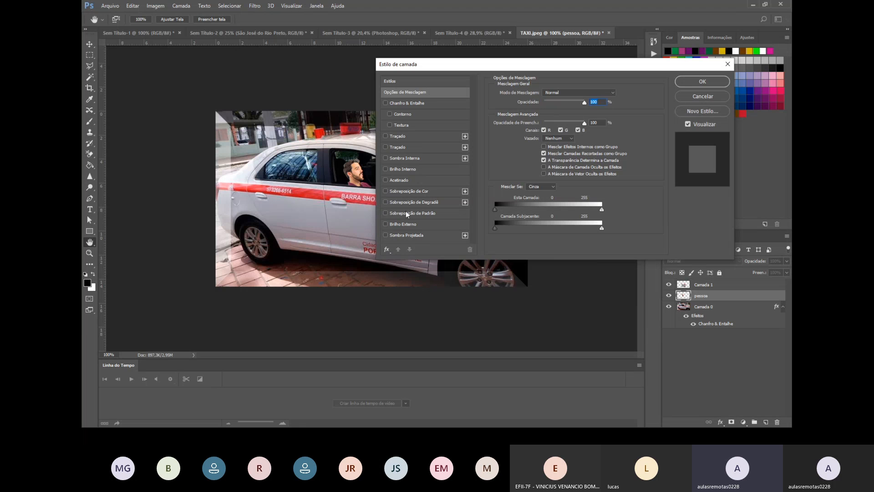
click(385, 236)
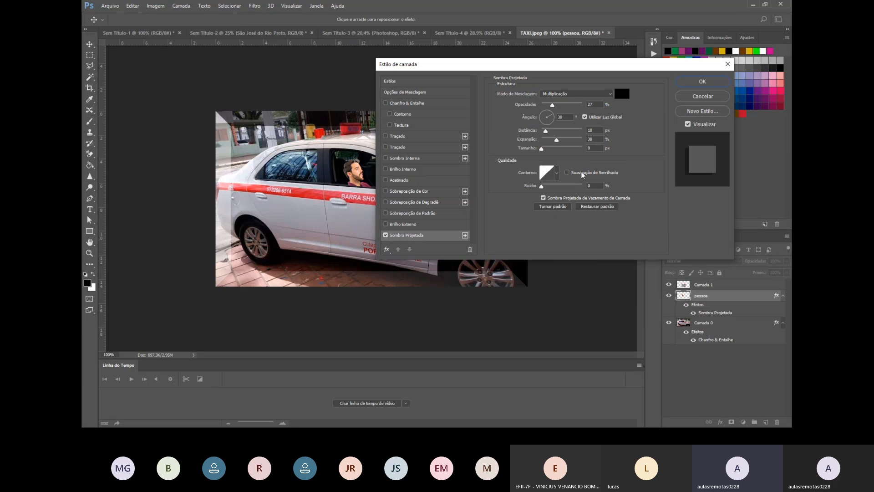
mouse_move(551, 104)
mouse_down()
mouse_move(572, 104)
mouse_move(561, 104)
mouse_up()
Add an Outer Glow to the pessoa layer and set its opacity to 100%.
click(403, 224)
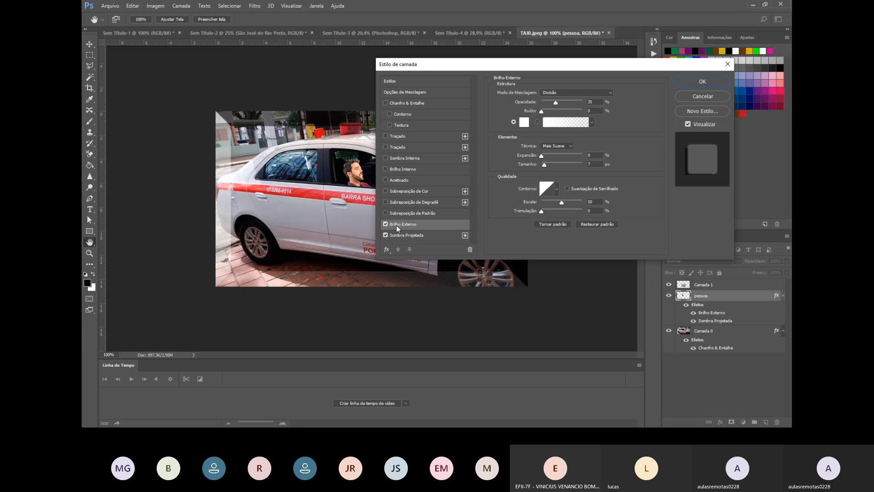
drag(555, 103, 575, 104)
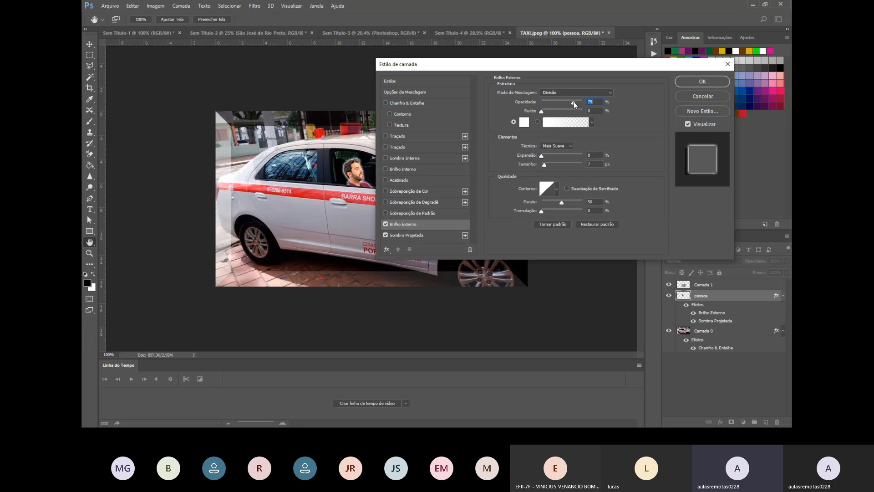
drag(531, 70, 597, 69)
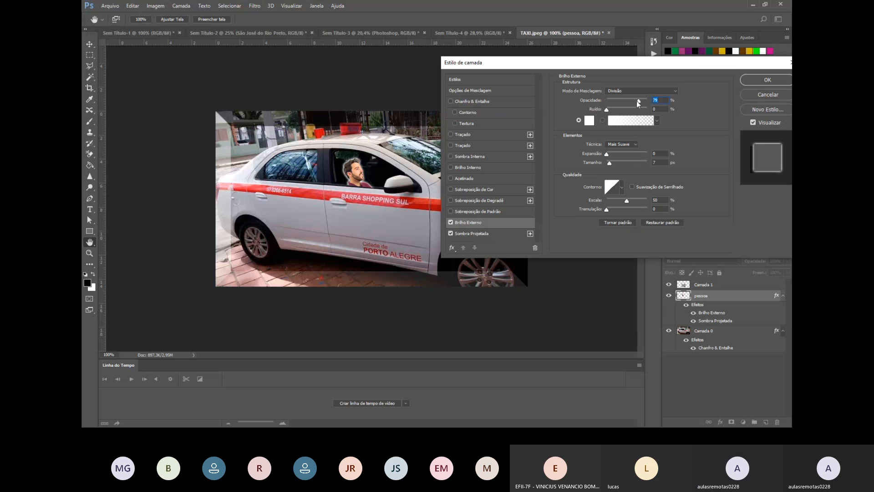
drag(638, 101, 654, 102)
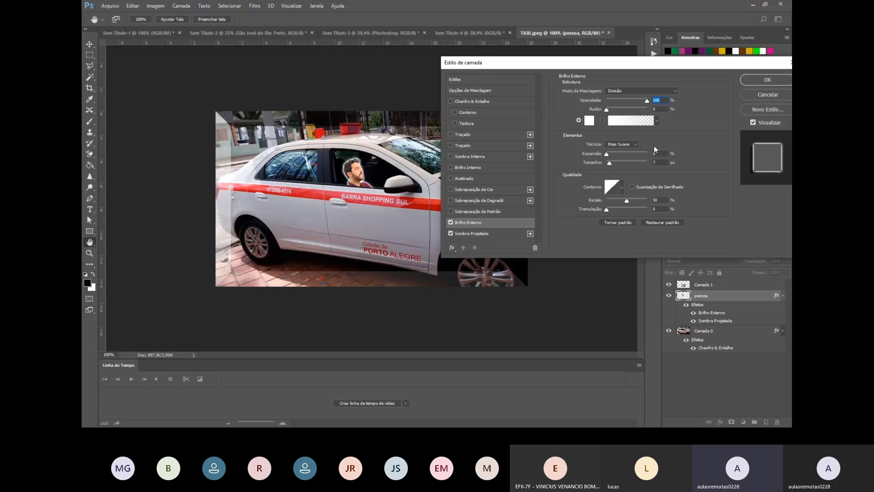
key(ctrl+plus)
key(ctrl+minus)
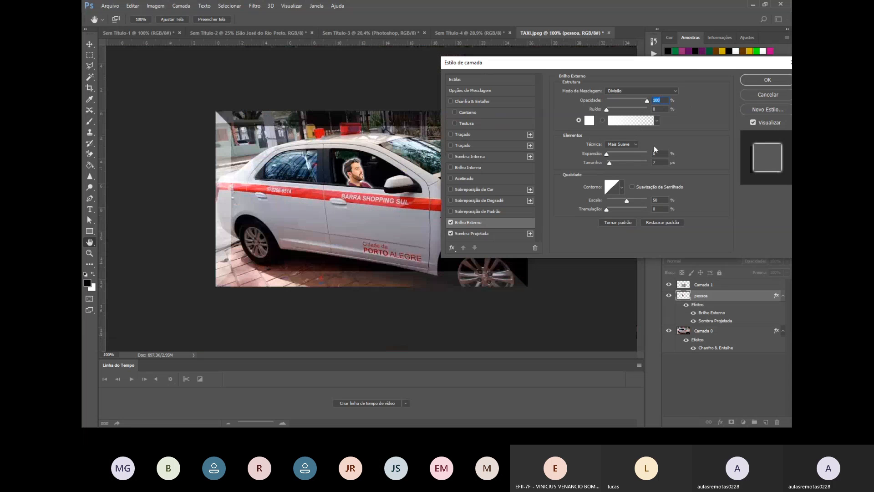
key(ctrl+plus)
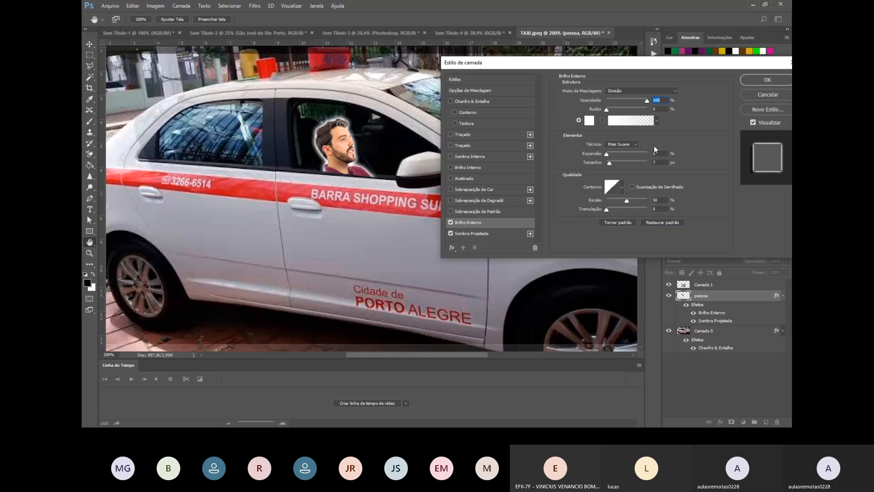
key(ctrl+plus)
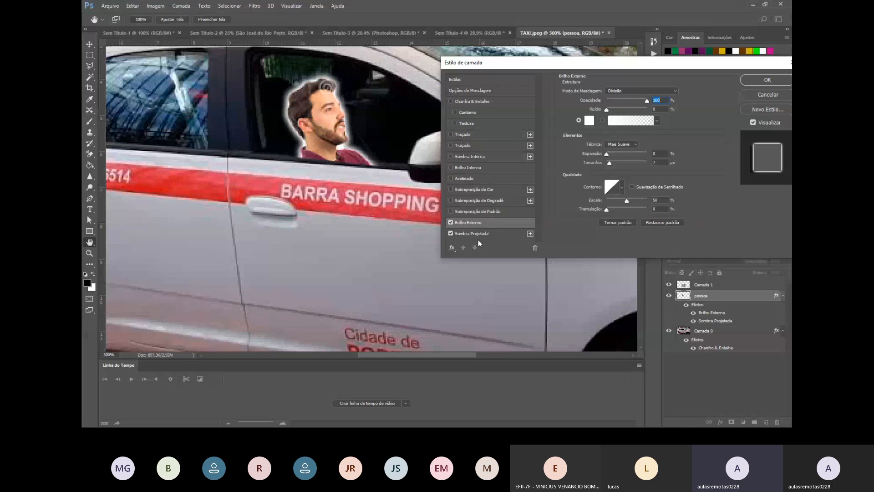
Try Pattern, Gradient and Color Overlay plus Satin on the pessoa layer, switching each effect off again.
click(483, 234)
click(476, 211)
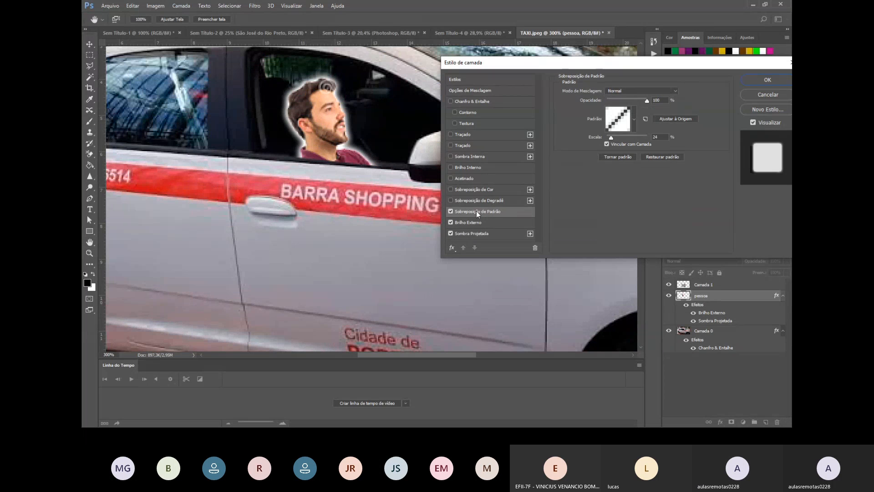
click(451, 212)
click(450, 201)
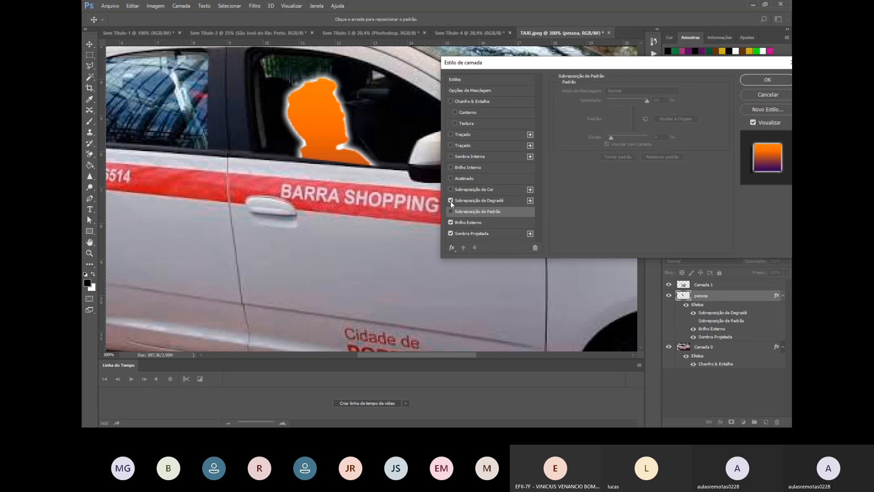
click(451, 201)
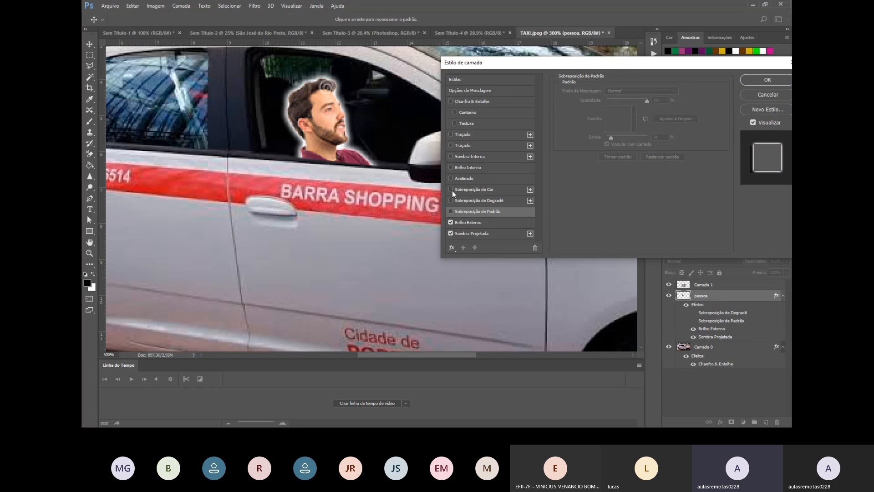
click(451, 189)
click(451, 190)
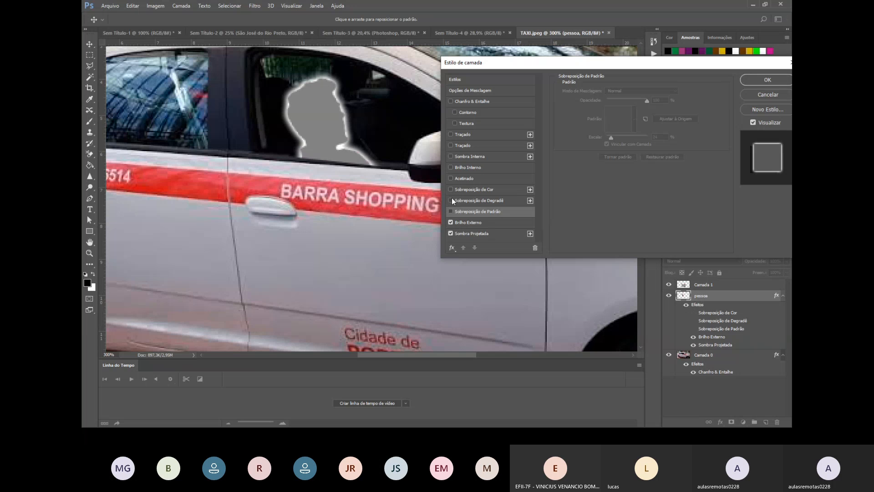
click(450, 201)
click(451, 201)
click(451, 178)
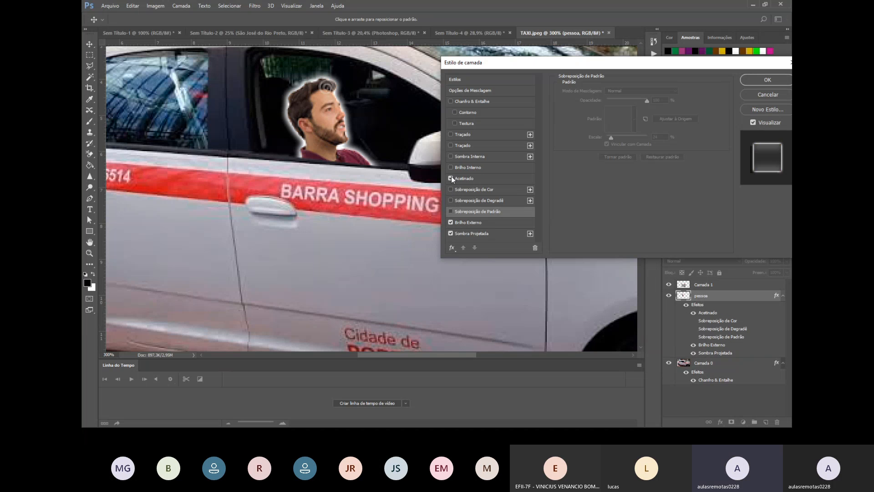
click(451, 178)
Add Inner Glow and Inner Shadow to the pessoa layer, leaving Stroke and Bevel & Emboss disabled, and apply the layer styles.
click(451, 167)
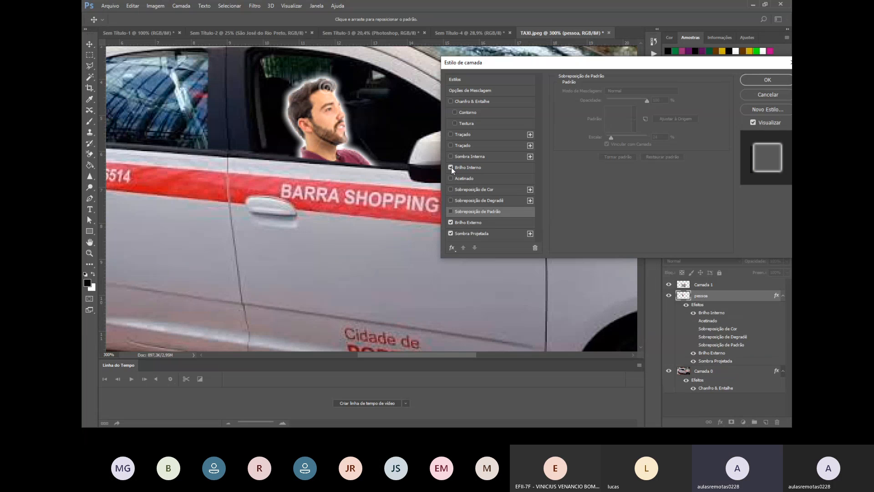
click(451, 156)
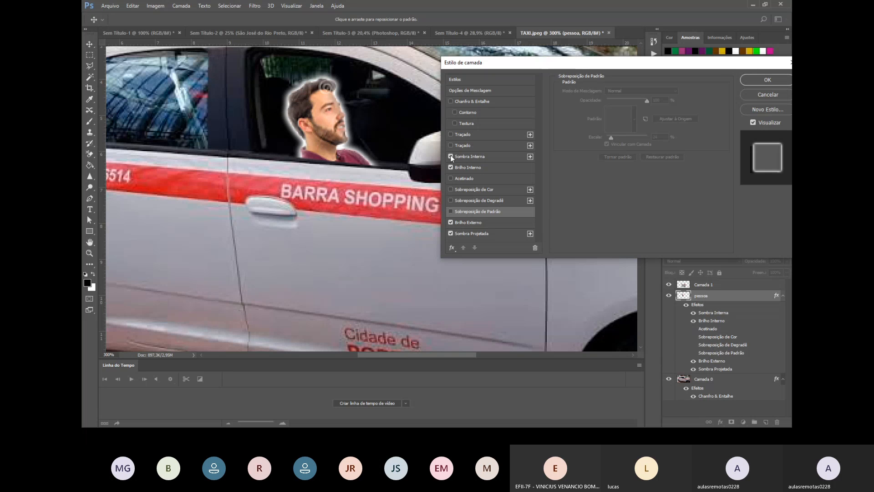
click(451, 145)
click(451, 145)
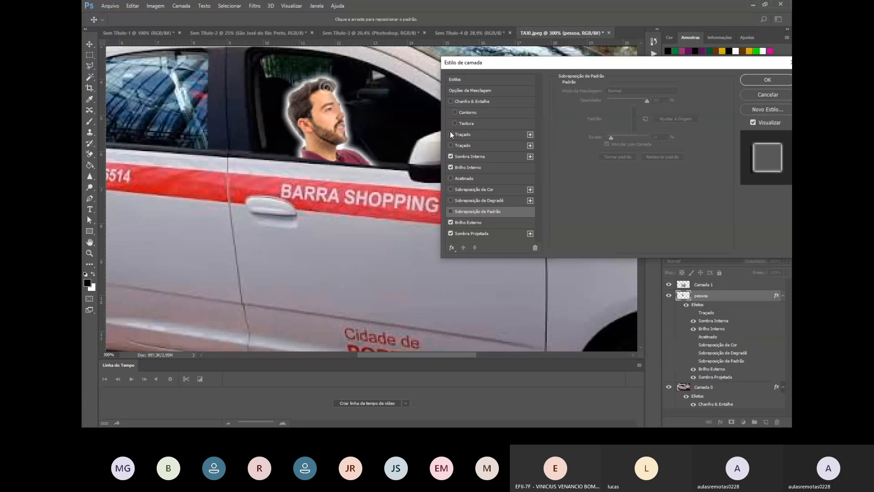
click(450, 134)
click(450, 134)
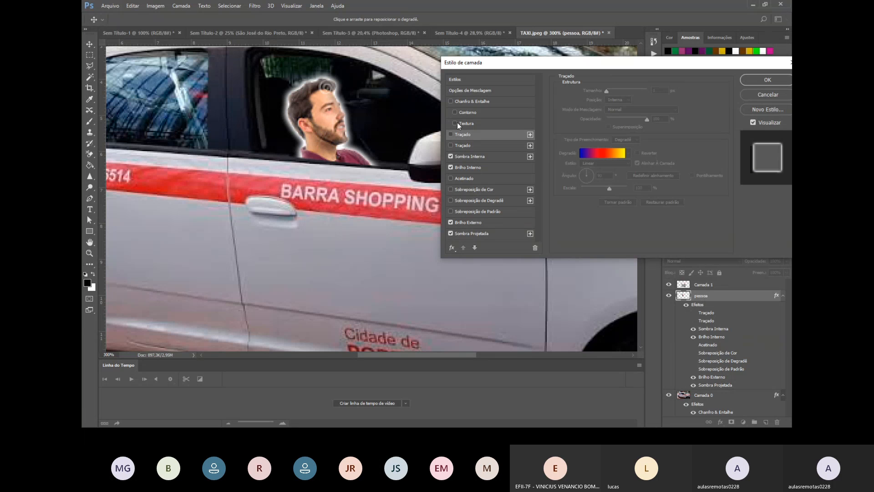
click(456, 121)
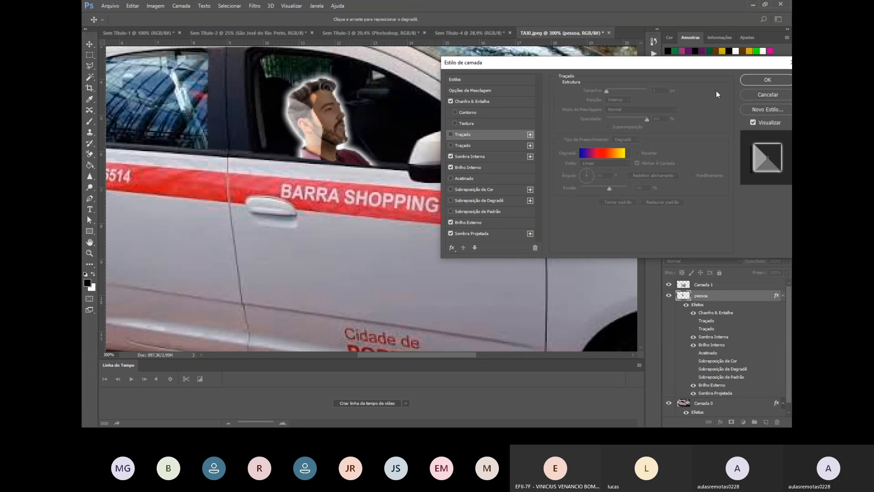
click(451, 101)
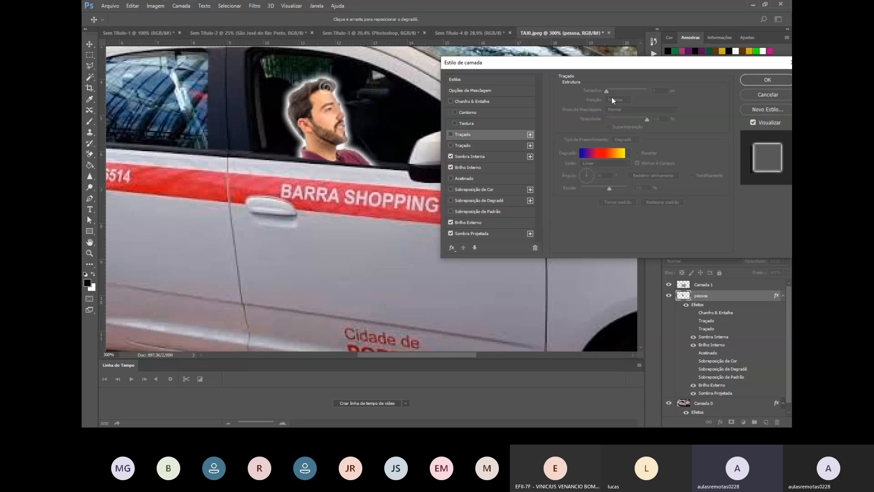
click(767, 80)
key(l)
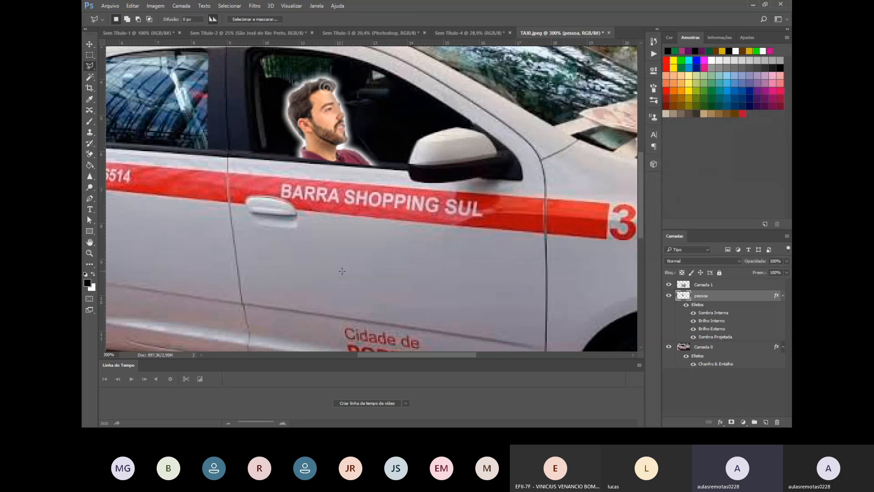
key(ctrl+0)
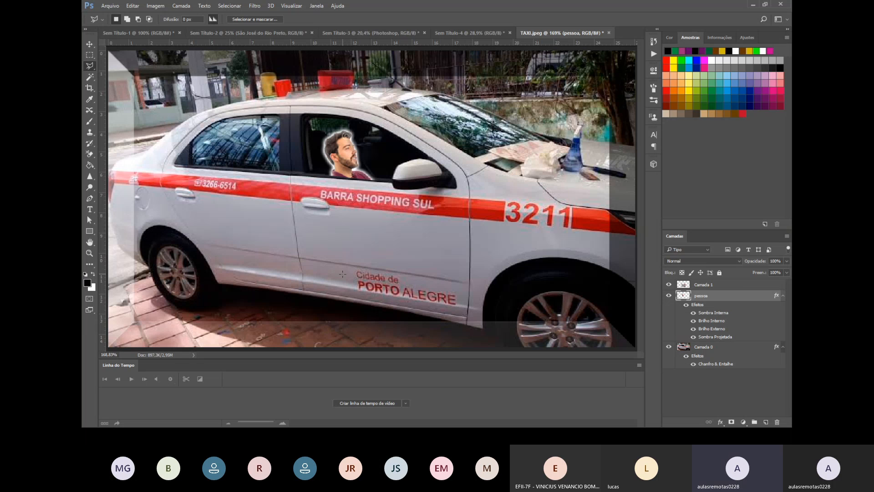
Open the beach photo aula 02.jpg from the PHOTOSHOP - AULA 02 PARTE 2 folder, accepting the colour profile mismatch prompt.
key(ctrl+minus)
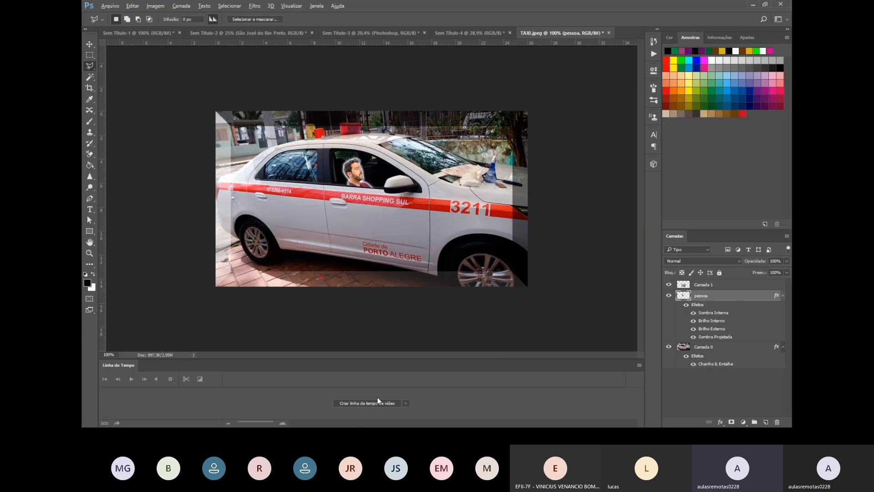
key(alt+Tab)
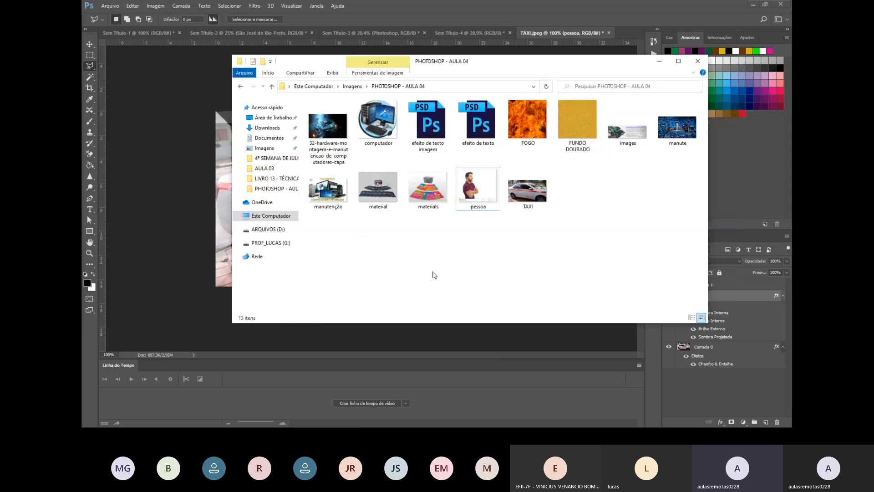
click(353, 87)
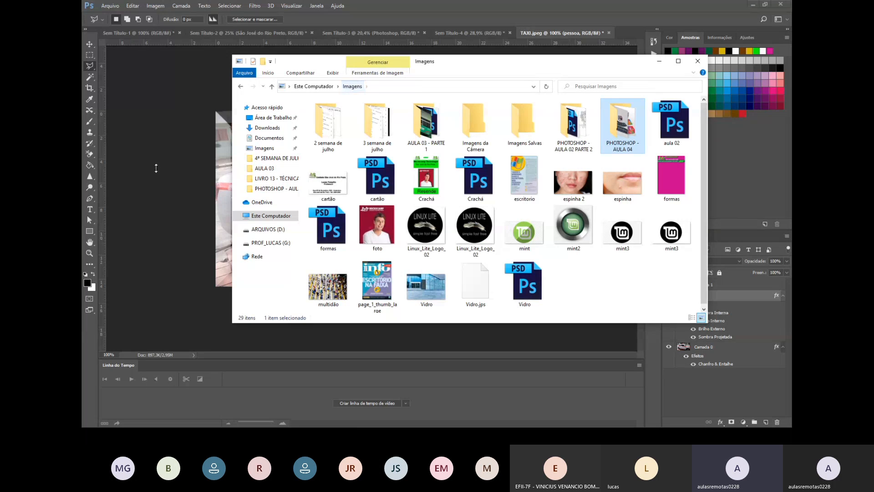
key(alt+Tab)
click(114, 6)
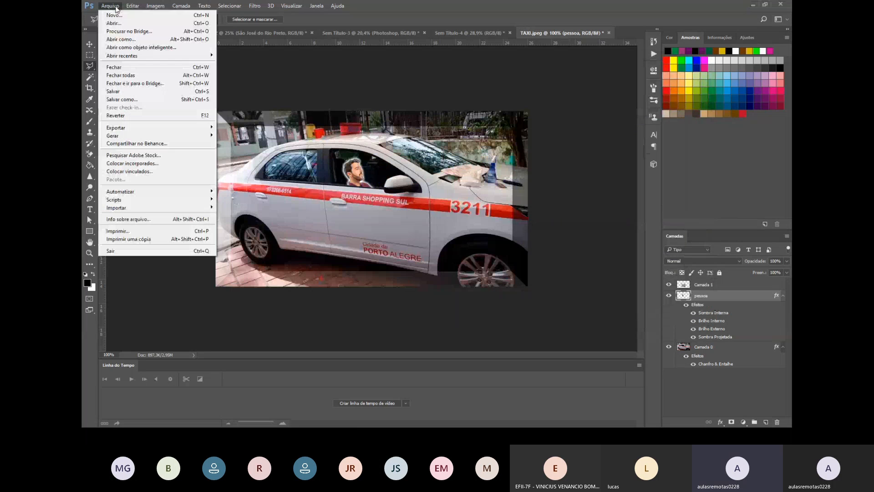
click(112, 22)
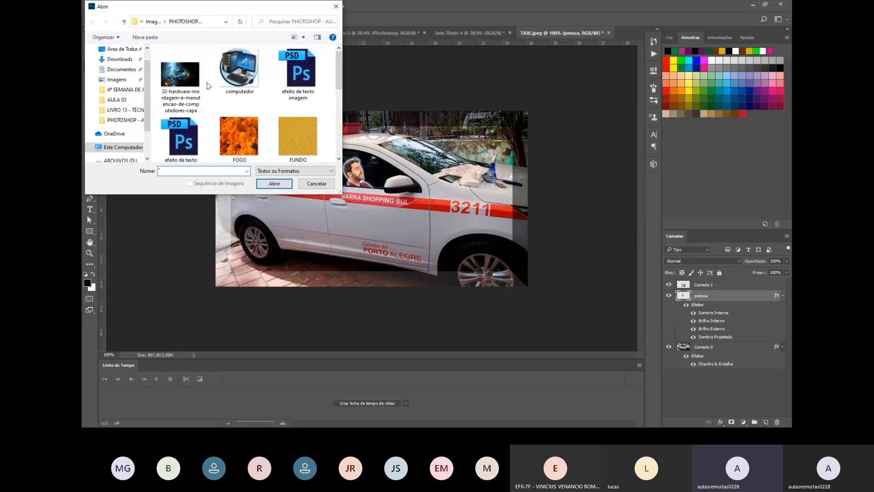
click(150, 23)
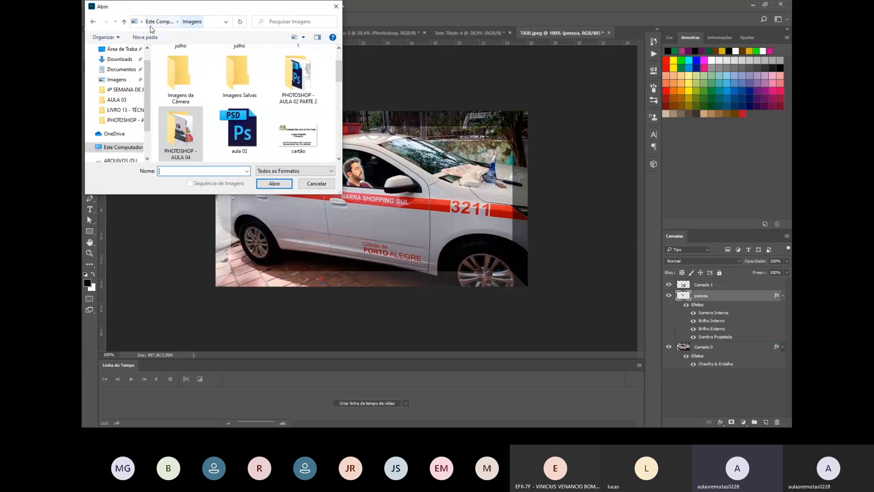
double_click(298, 84)
click(233, 79)
double_click(233, 80)
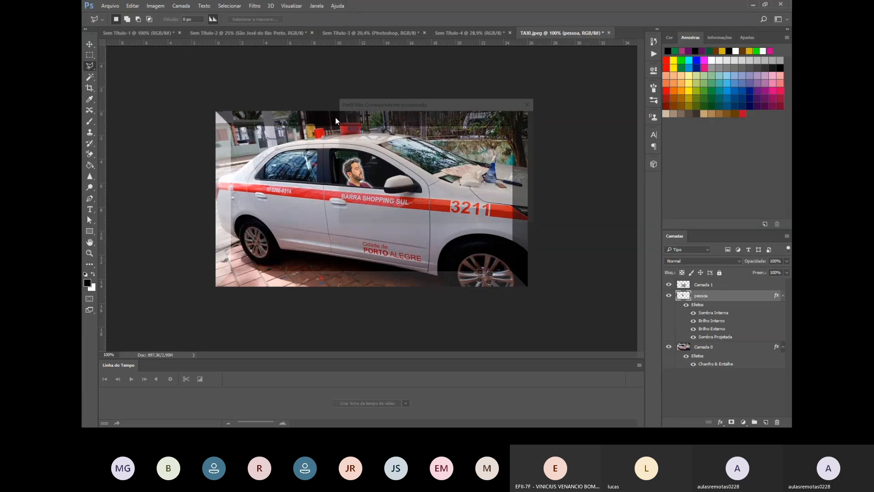
click(484, 217)
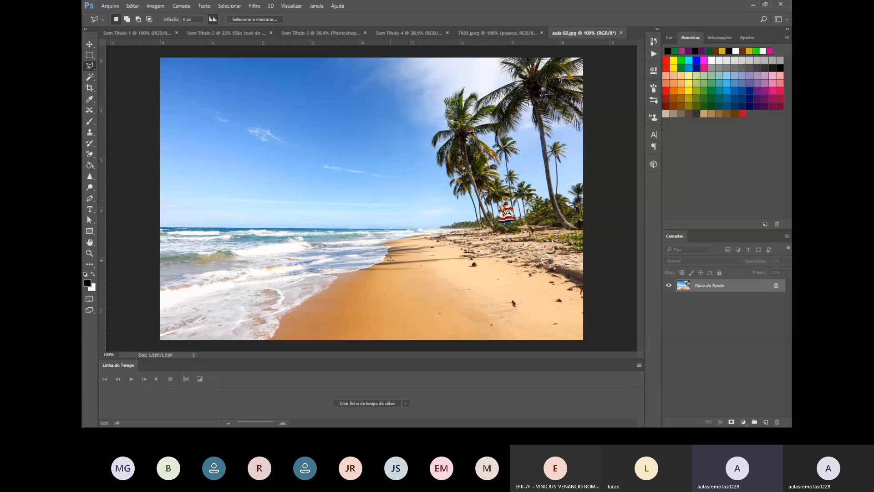
Place the TAXI image from PHOTOSHOP - AULA 04 into the beach photo, scaled to about 6.2% below the palms, and rasterize its layer.
key(alt+Tab)
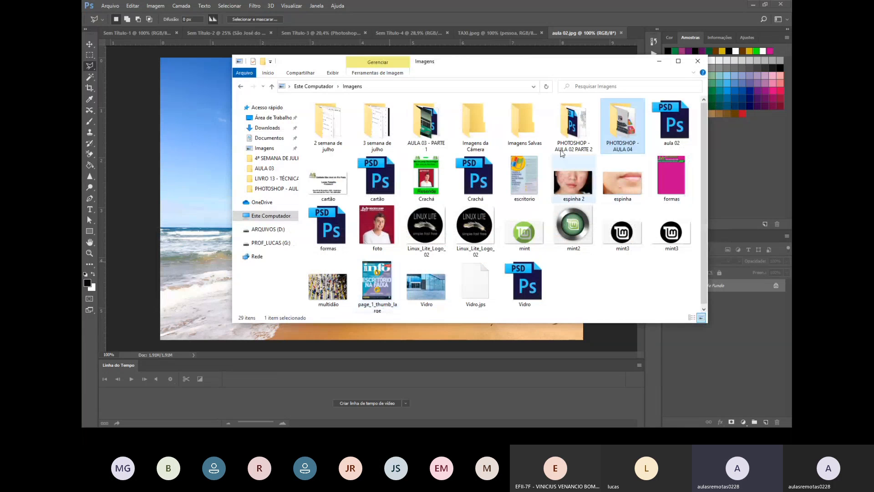
double_click(622, 136)
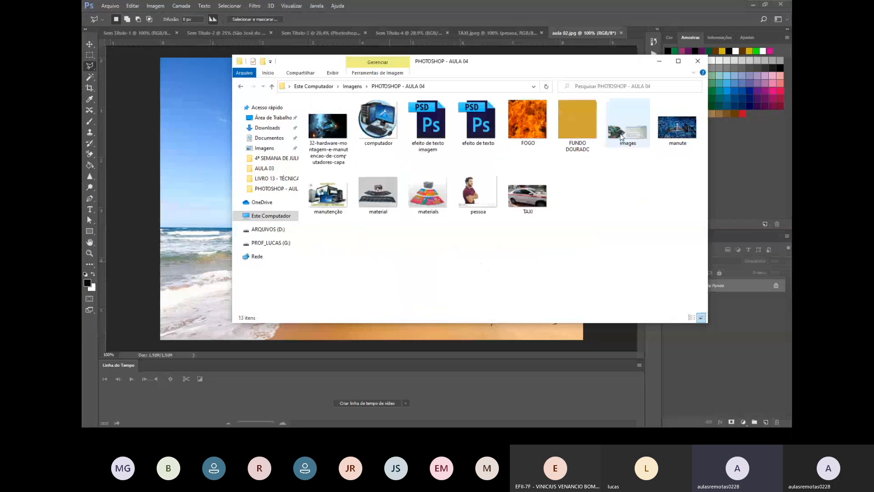
click(535, 207)
drag(535, 207, 267, 226)
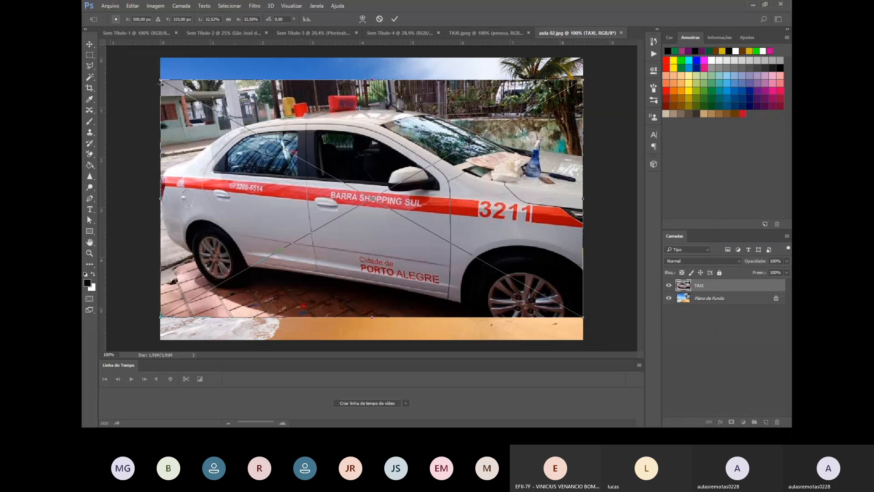
drag(158, 78, 549, 266)
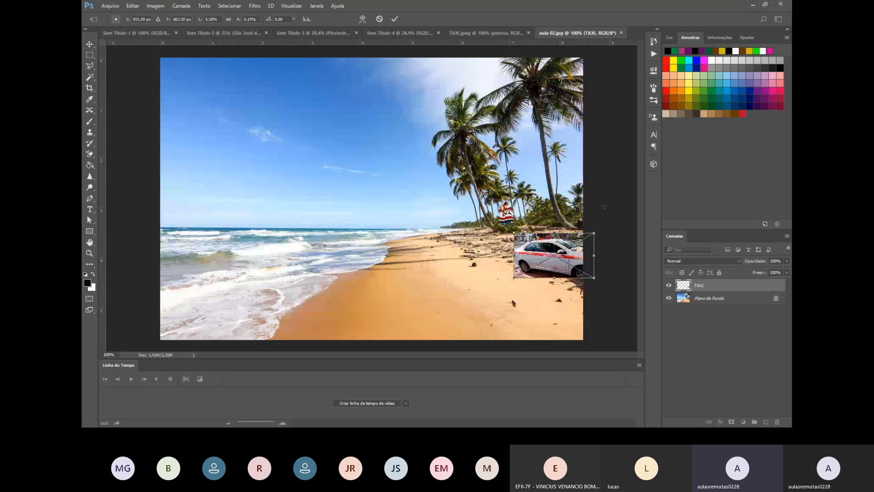
click(395, 18)
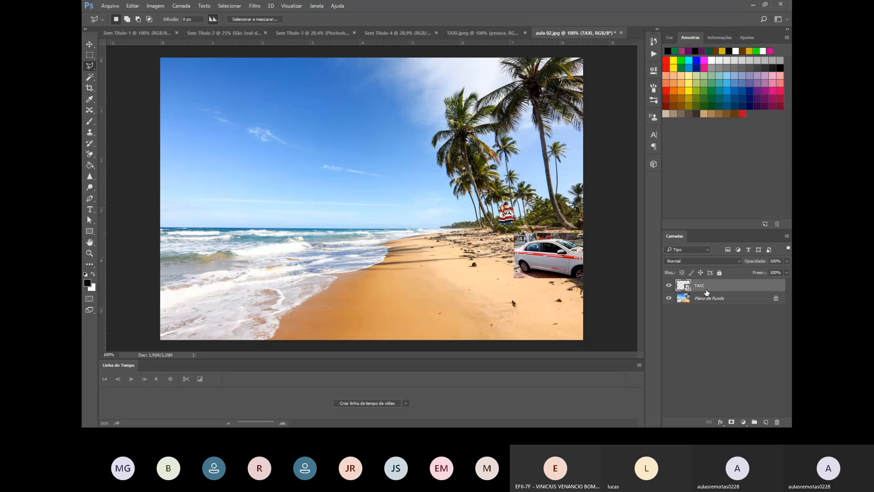
right_click(707, 287)
click(630, 180)
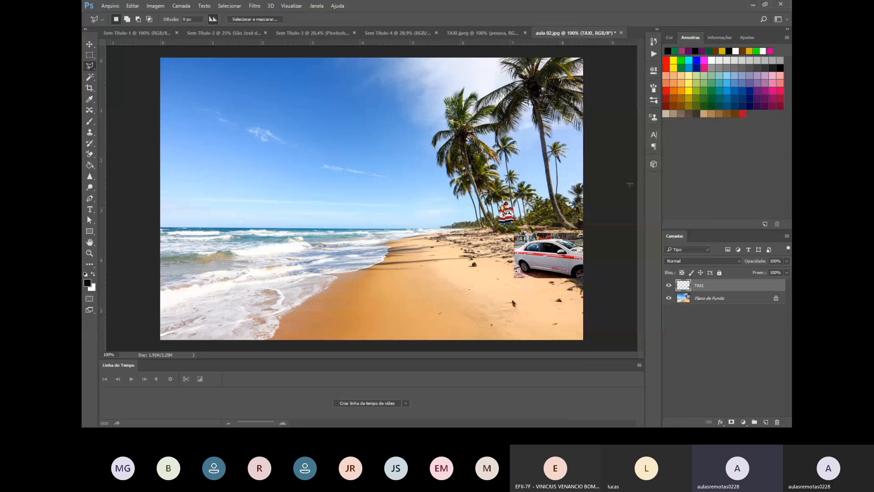
Try to outline the taxi on the TAXI layer with the Polygonal Lasso, and drop the selection.
click(90, 77)
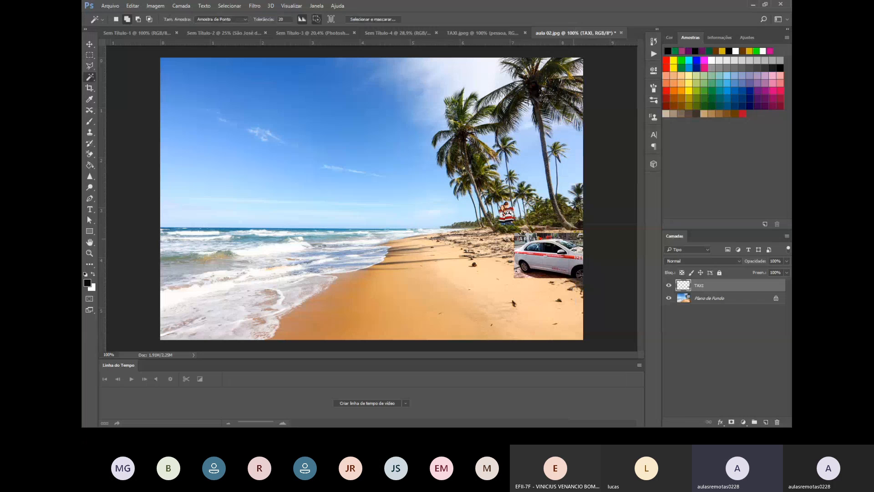
key(ctrl+plus)
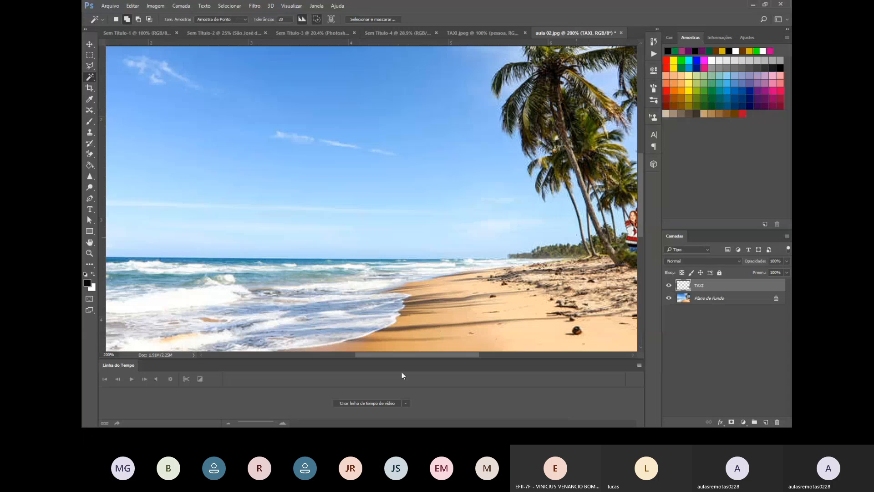
key(ctrl+plus)
click(89, 66)
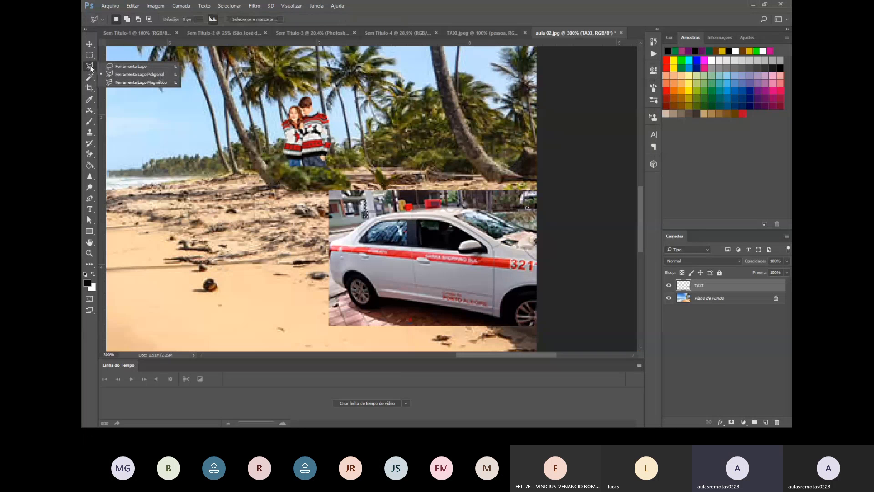
click(118, 74)
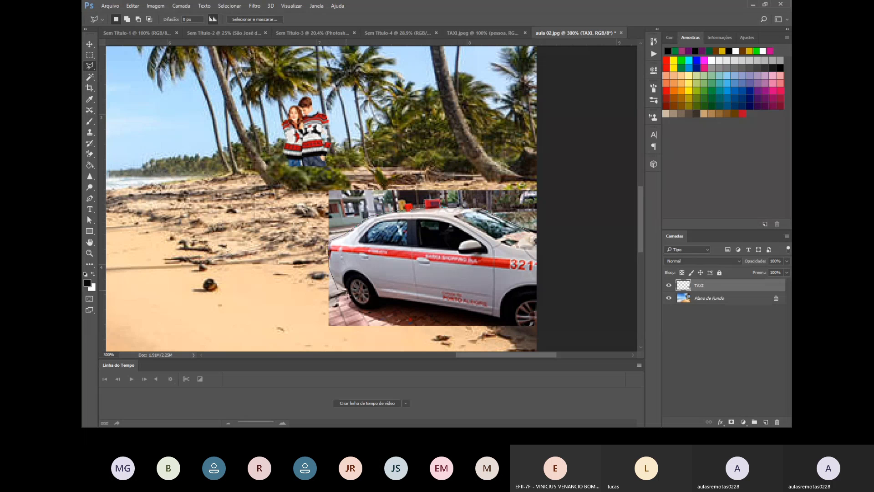
click(347, 292)
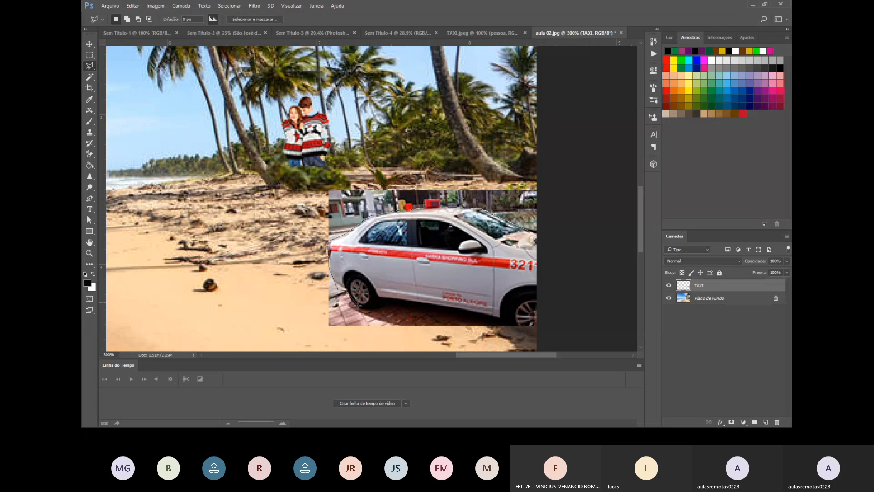
double_click(383, 302)
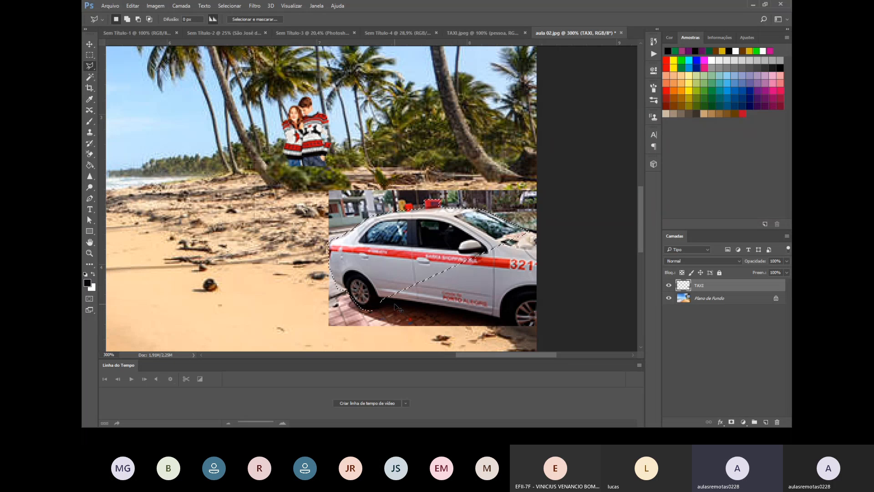
key(ctrl+d)
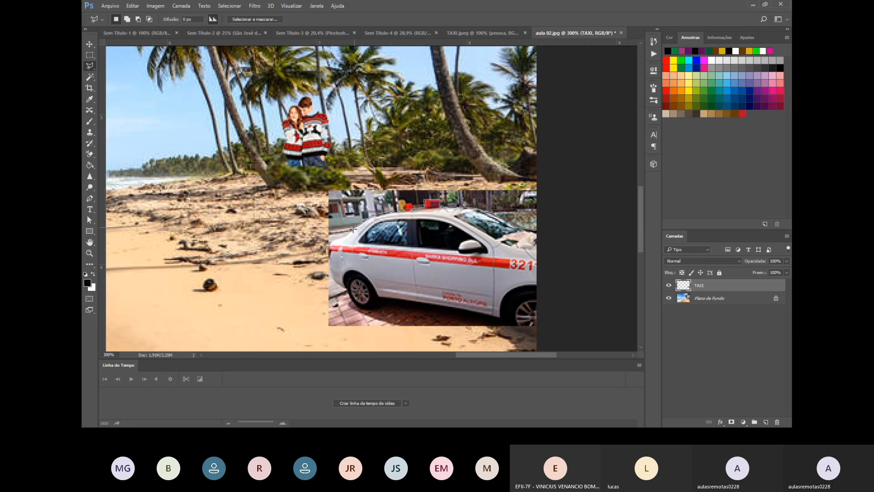
Outline the whole taxi with the Polygonal Lasso, and try deleting the selected area, undoing the deletion.
click(353, 229)
click(336, 236)
click(331, 242)
click(329, 249)
click(330, 274)
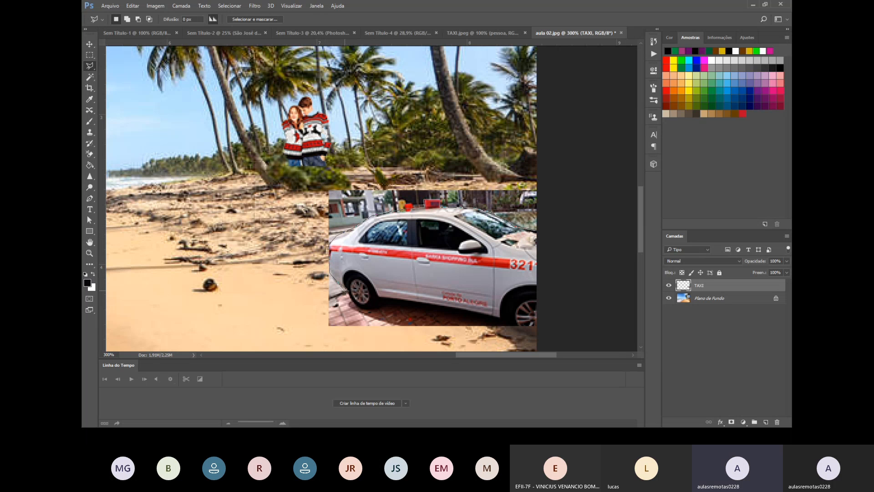
click(345, 289)
click(358, 308)
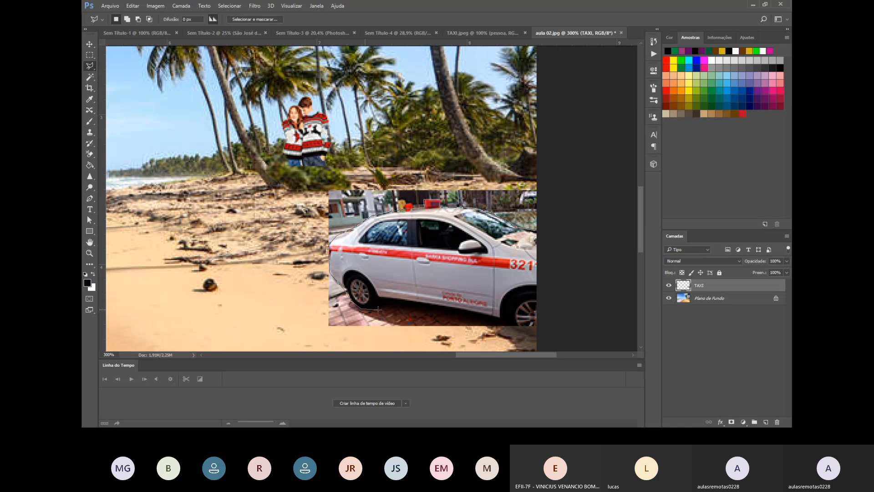
click(378, 307)
click(383, 299)
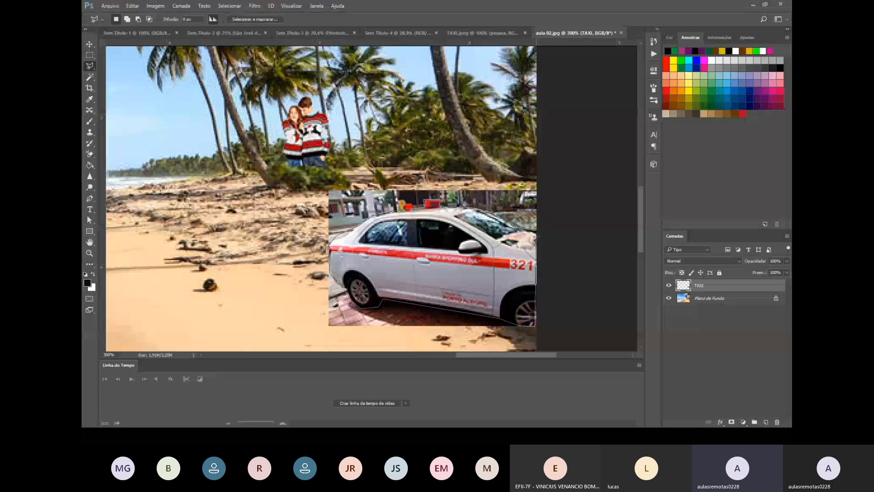
click(535, 232)
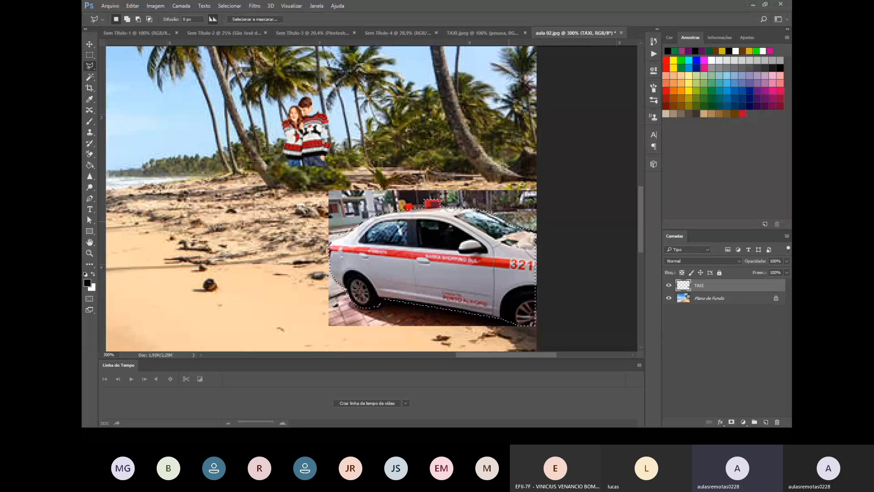
key(Delete)
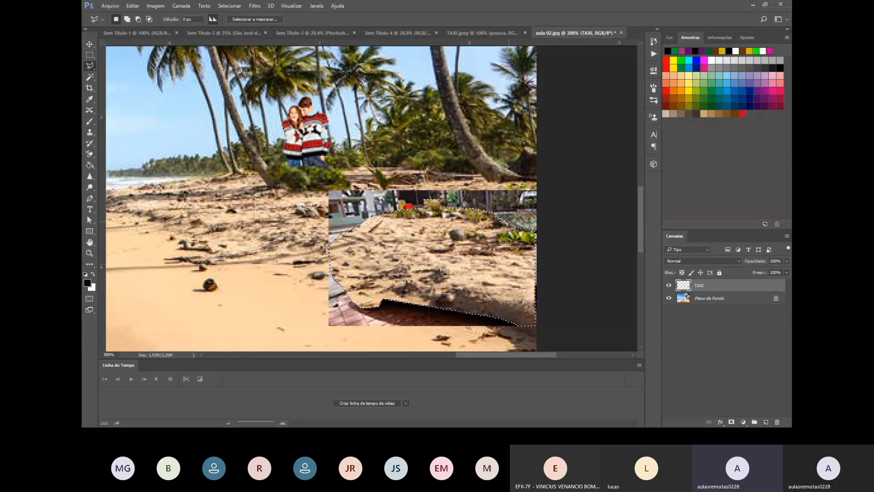
key(ctrl+z)
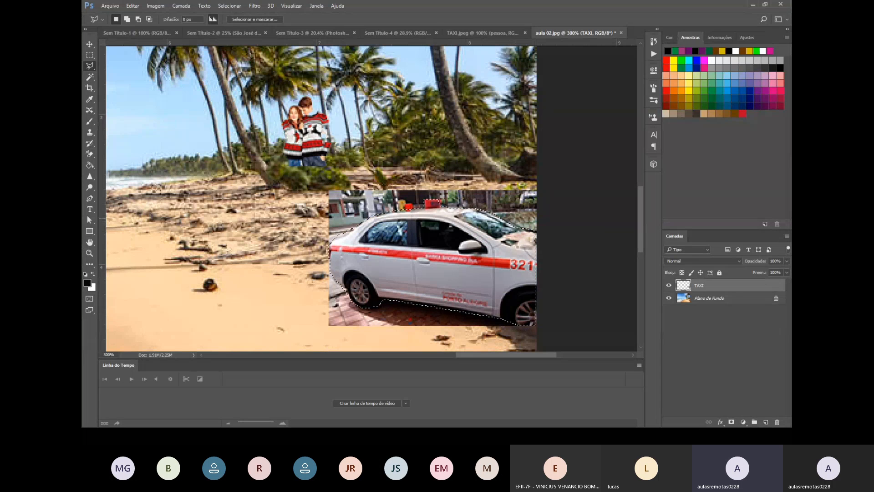
Invert the selection, delete the background around the taxi, and deselect.
right_click(493, 241)
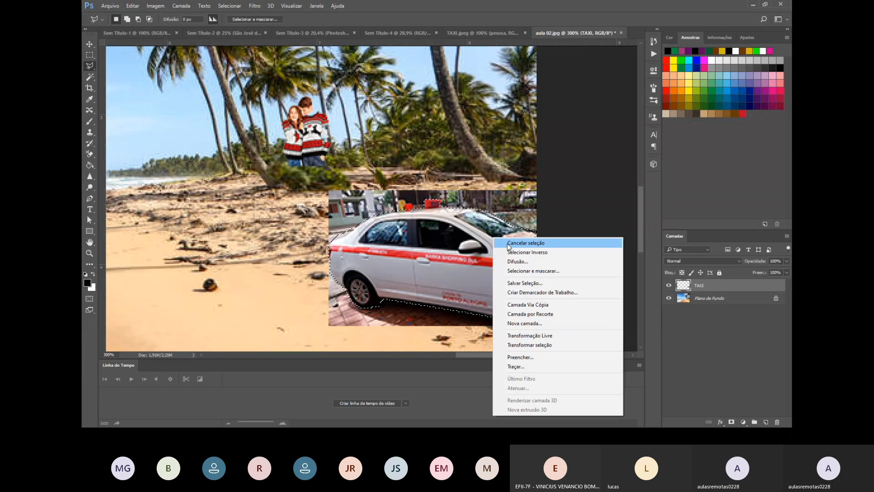
click(507, 251)
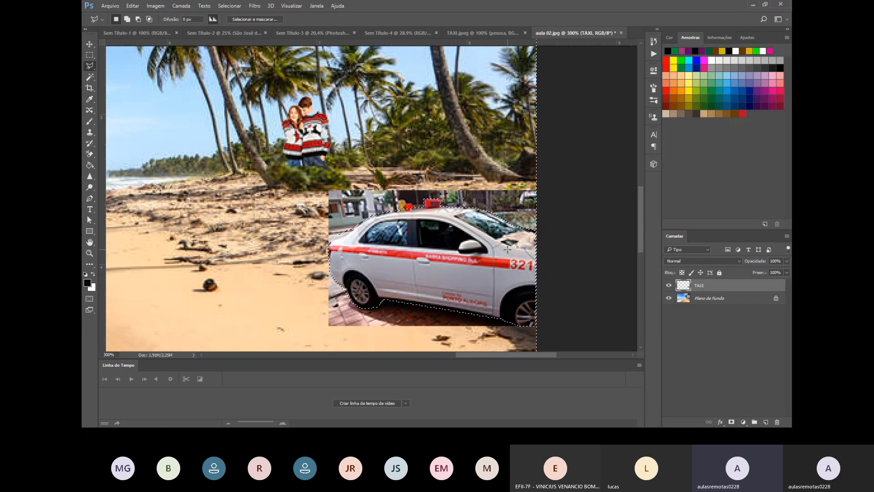
key(Delete)
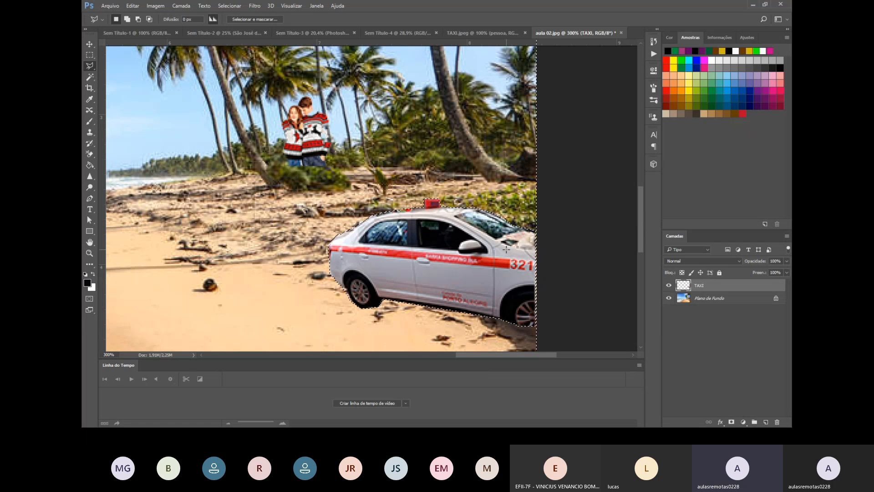
key(ctrl+d)
key(ctrl+minus)
key(ctrl+minus)
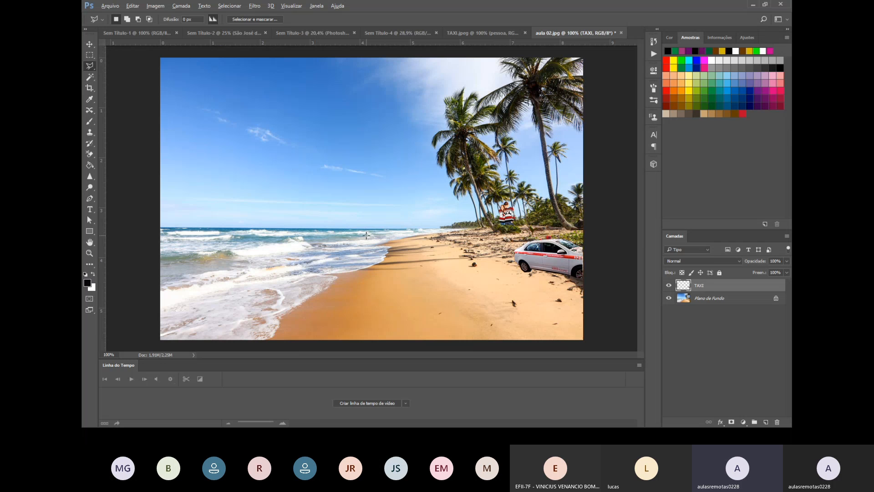
Place the pessoa image from PHOTOSHOP - AULA 04 into the beach photo, scaled to about 24.9% beside the taxi, and rasterize its layer.
key(alt+Tab)
drag(483, 199, 312, 270)
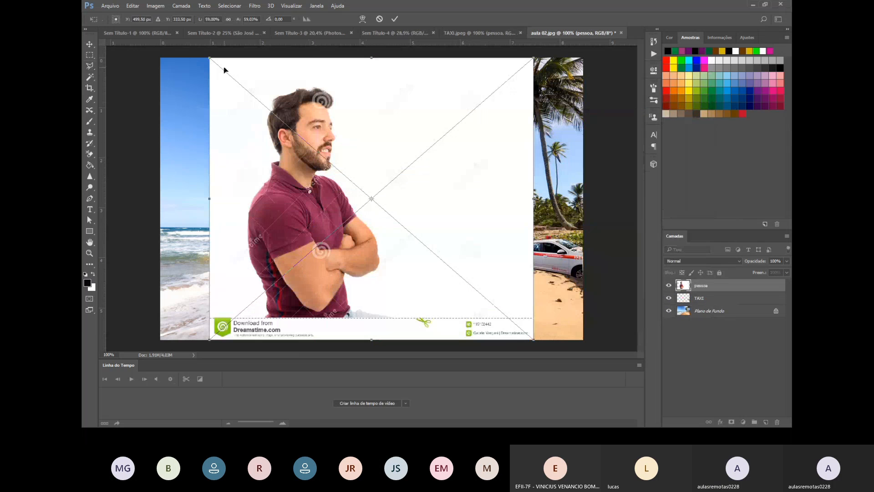
drag(209, 58, 397, 221)
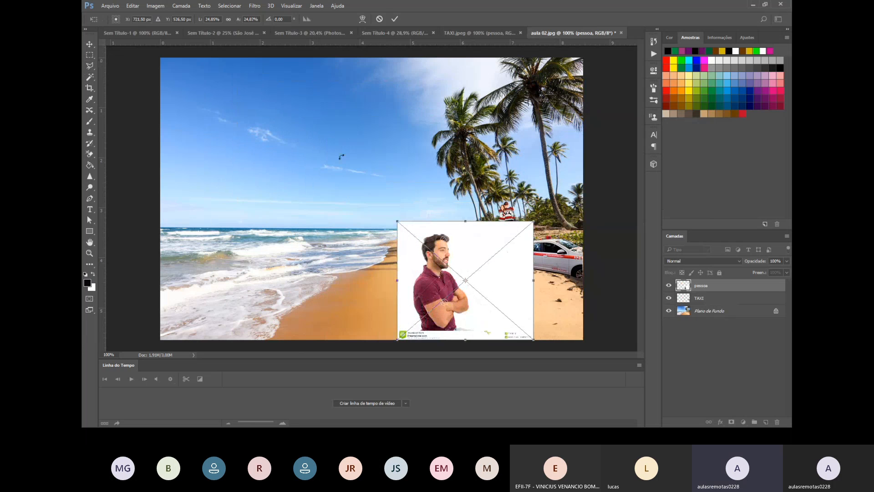
click(393, 20)
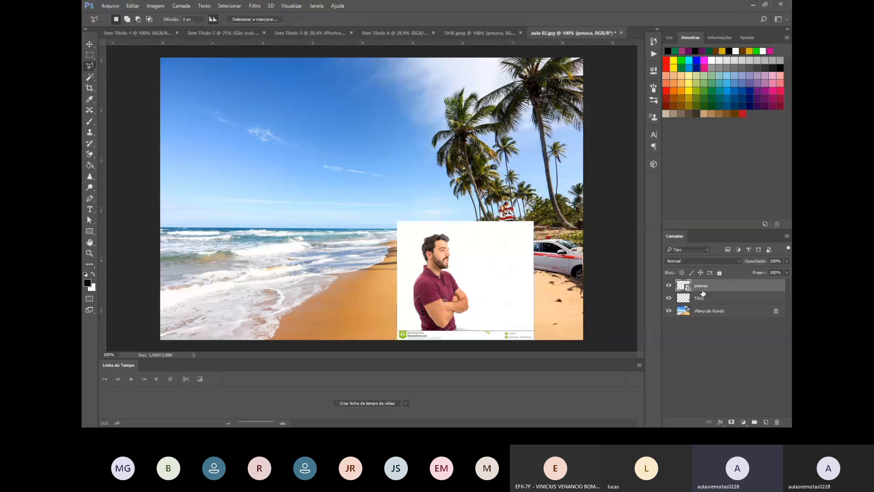
right_click(702, 291)
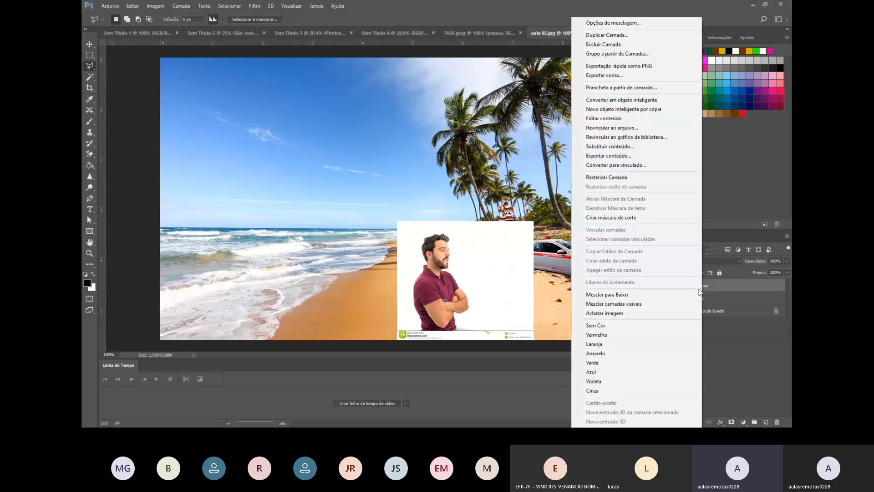
click(606, 177)
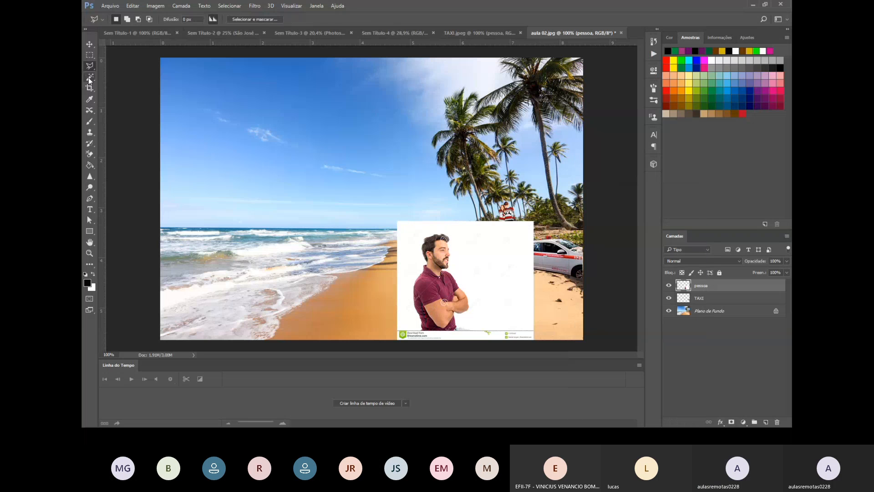
Select the white background around the man with the Magic Wand, delete it, and deselect.
click(89, 79)
click(487, 261)
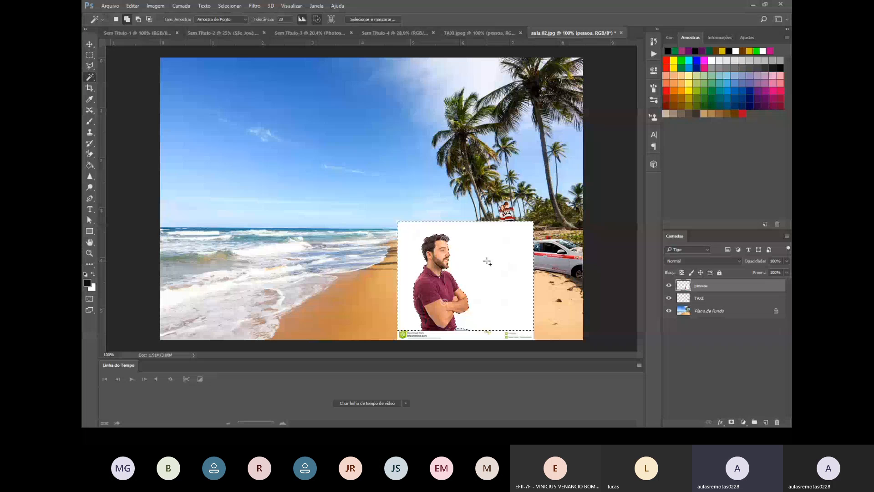
key(Delete)
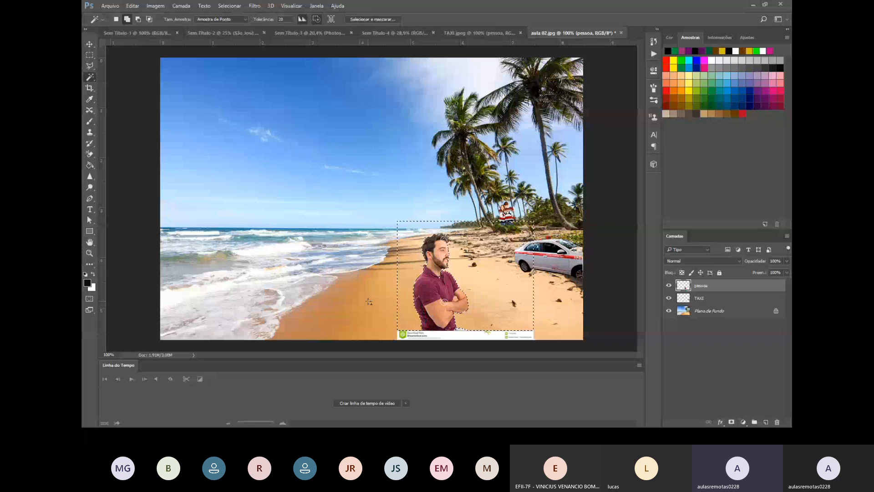
key(ctrl+d)
Delete the leftover Dreamstime caption strip below the man using a rectangular marquee selection.
key(m)
drag(384, 324, 542, 340)
key(Delete)
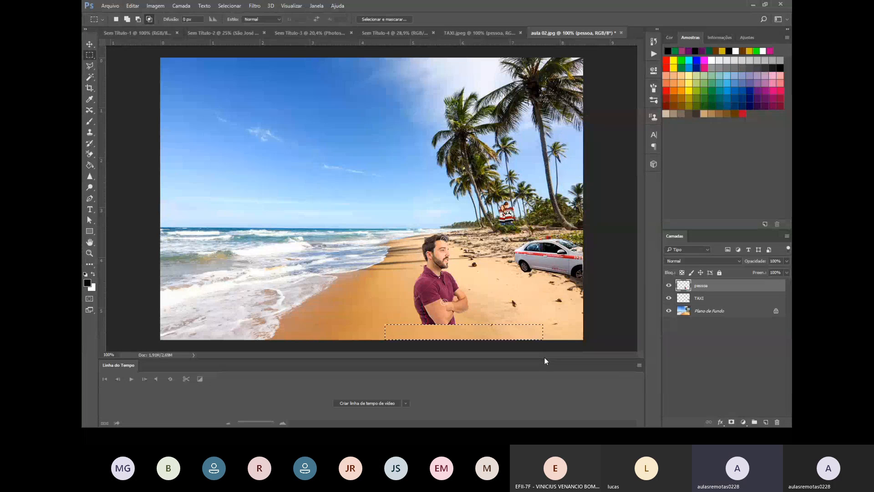
Move the man on the pessoa layer in front of the taxi.
click(90, 44)
drag(438, 280, 538, 253)
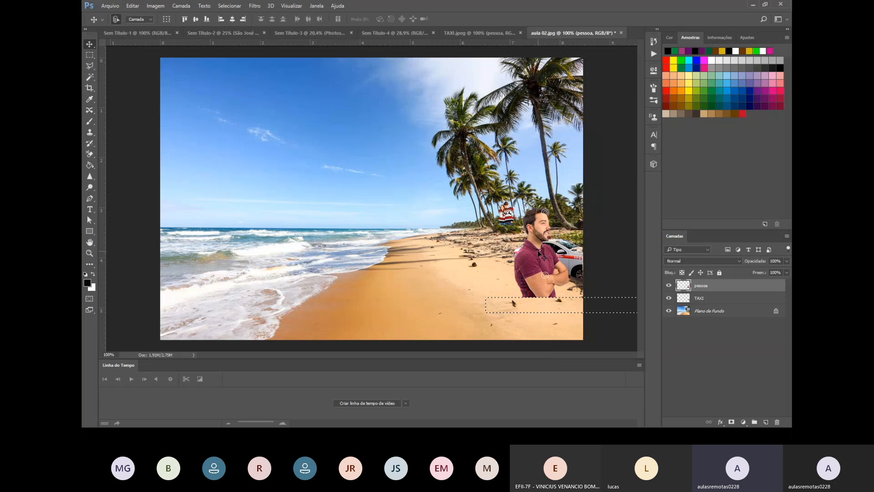
key(ctrl+plus)
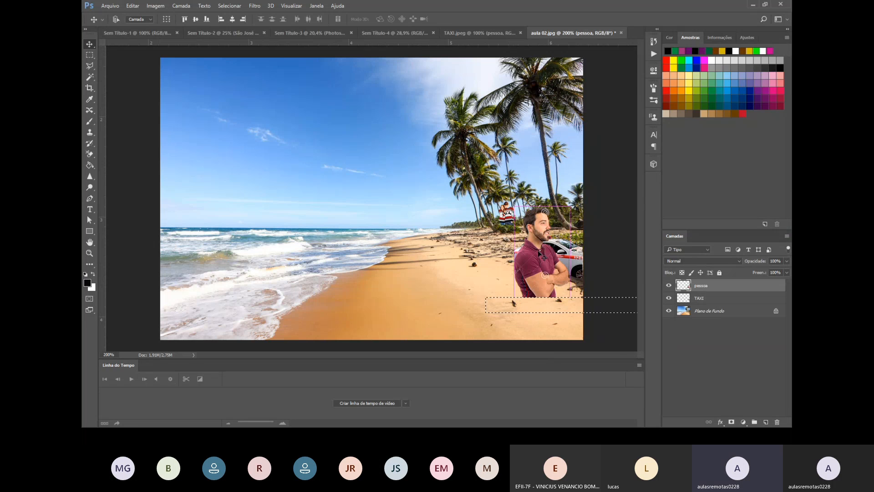
key(ctrl+plus)
drag(433, 361, 531, 365)
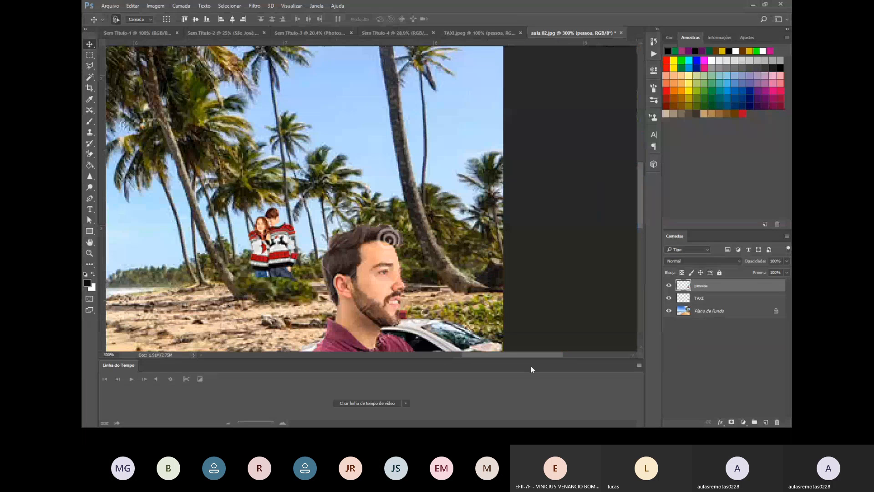
scroll(433, 327, down, 8)
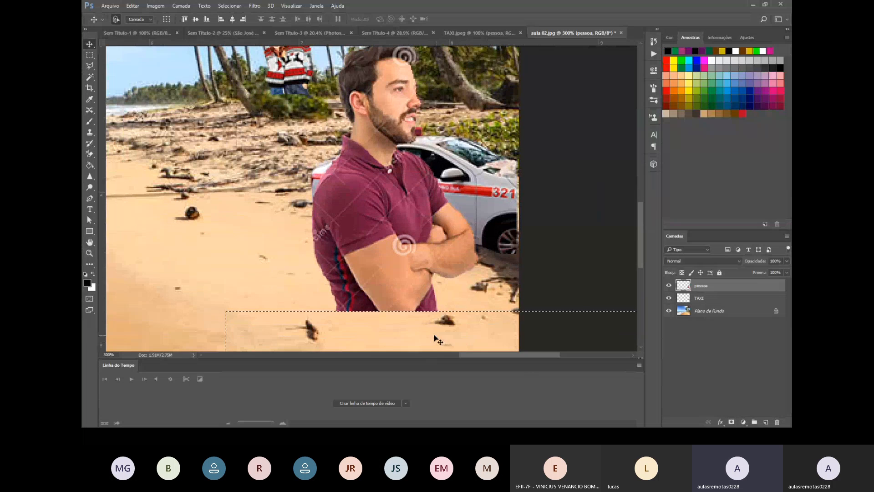
scroll(436, 339, up, 1)
click(598, 239)
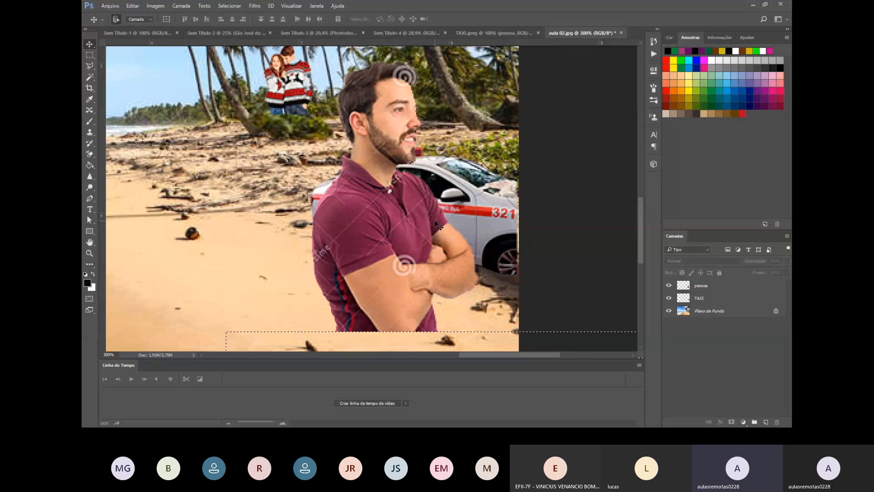
click(689, 285)
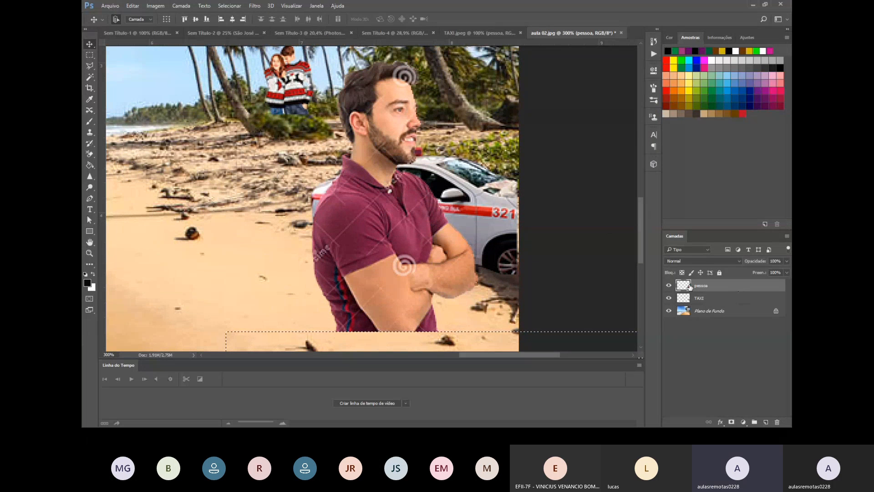
drag(368, 222, 373, 223)
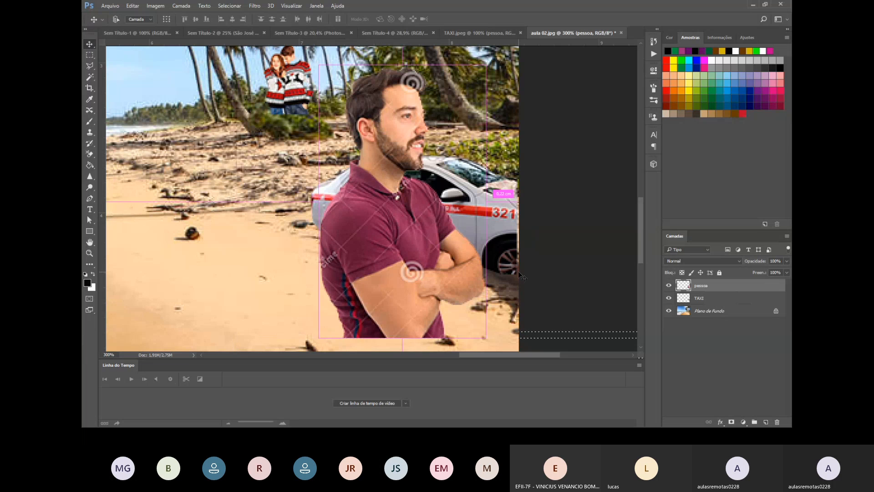
Scale the man down with Free Transform so his head fits the taxi's front side window, and position him there.
key(ctrl+t)
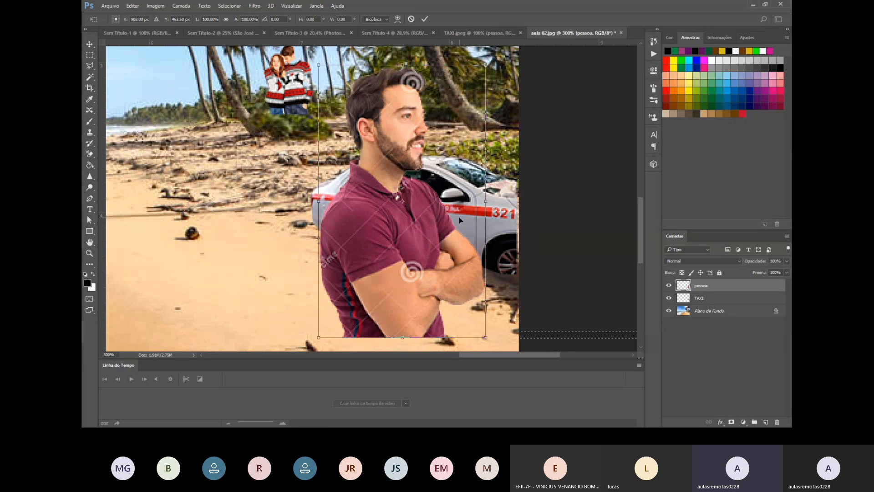
drag(318, 64, 440, 258)
drag(463, 304, 424, 214)
drag(446, 246, 427, 217)
key(Return)
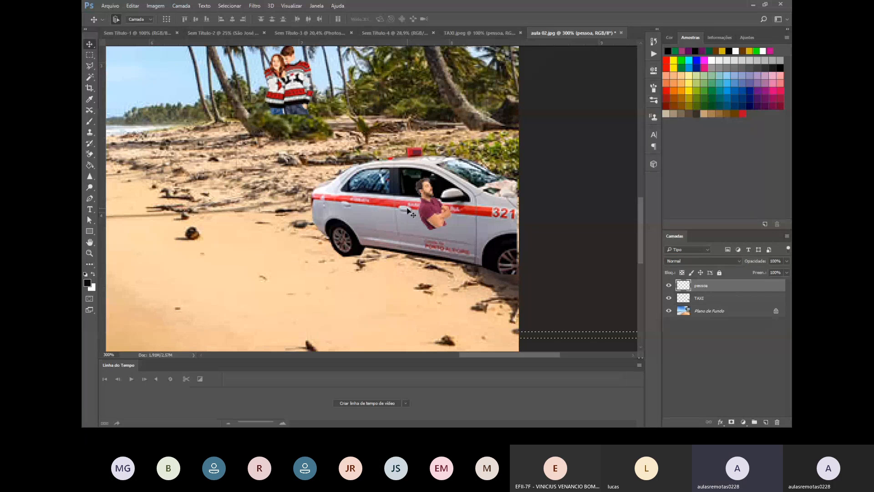
On the TAXI layer, outline the front door area below the window, where the man's body overlaps it, with the Polygonal Lasso.
click(703, 302)
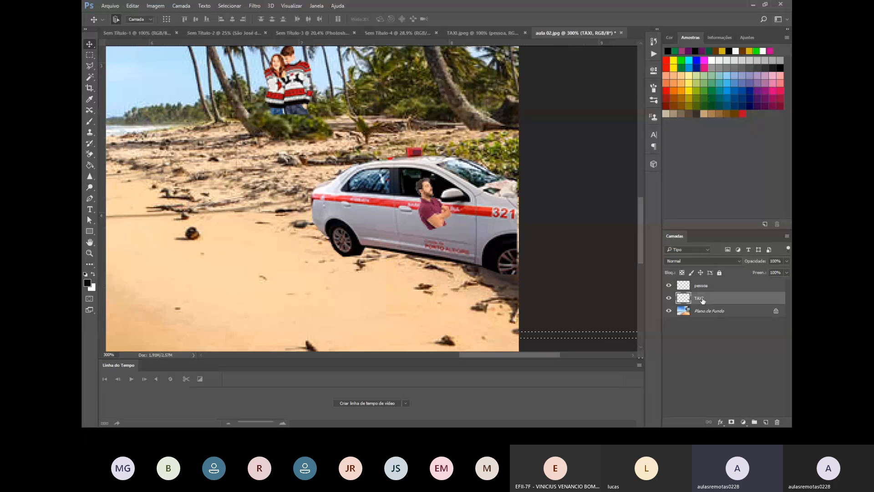
click(89, 55)
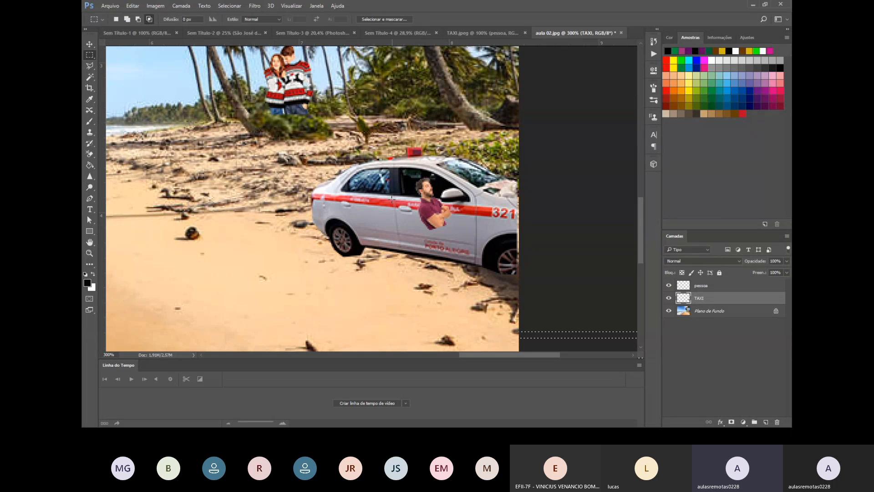
drag(392, 195, 453, 234)
key(ctrl+d)
click(93, 66)
click(476, 202)
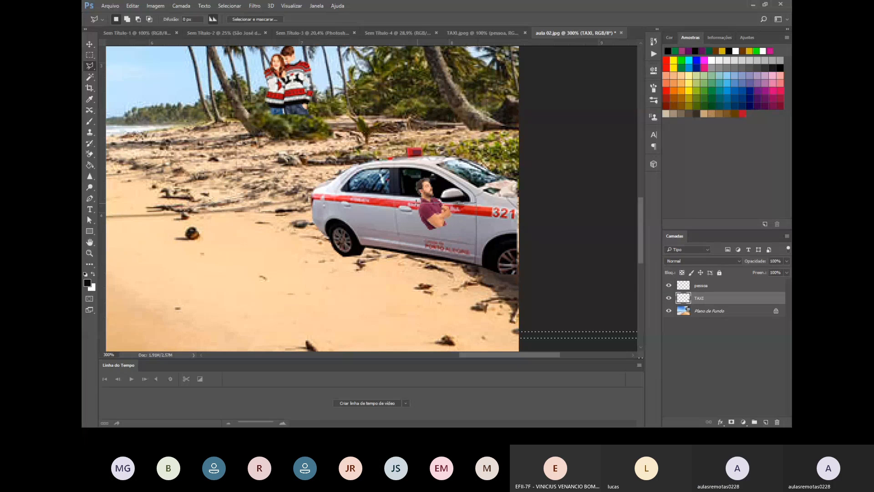
click(395, 196)
click(396, 246)
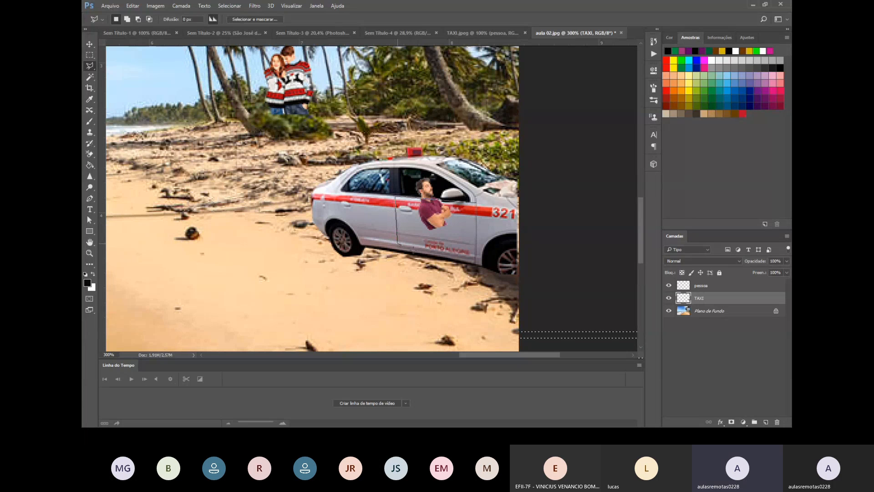
click(476, 252)
click(476, 203)
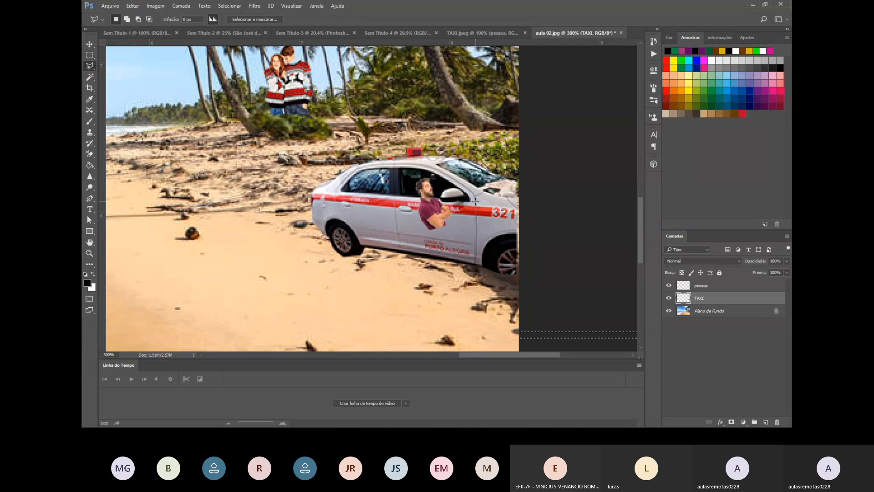
Copy the selected door area to a new layer and place it above the pessoa layer to cover the man's body.
key(ctrl+j)
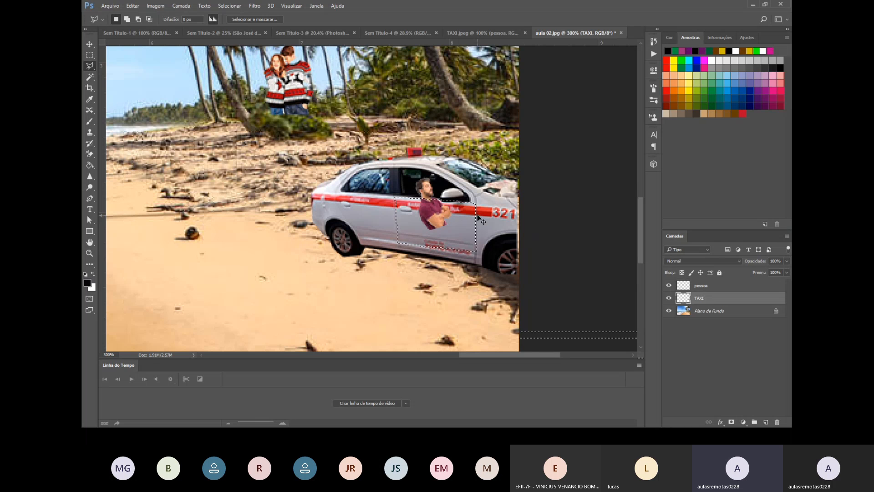
mouse_move(706, 292)
mouse_down()
mouse_move(709, 301)
mouse_move(702, 286)
mouse_up()
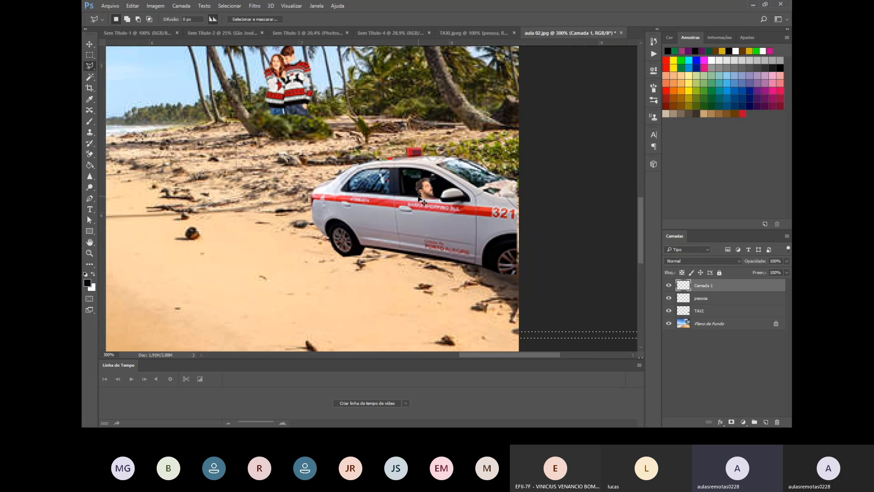
key(ctrl+0)
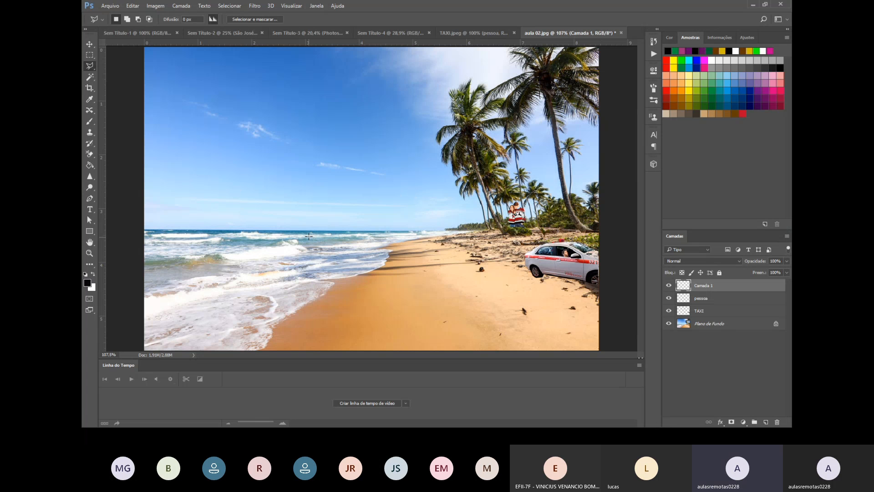
key(alt+Tab)
click(590, 248)
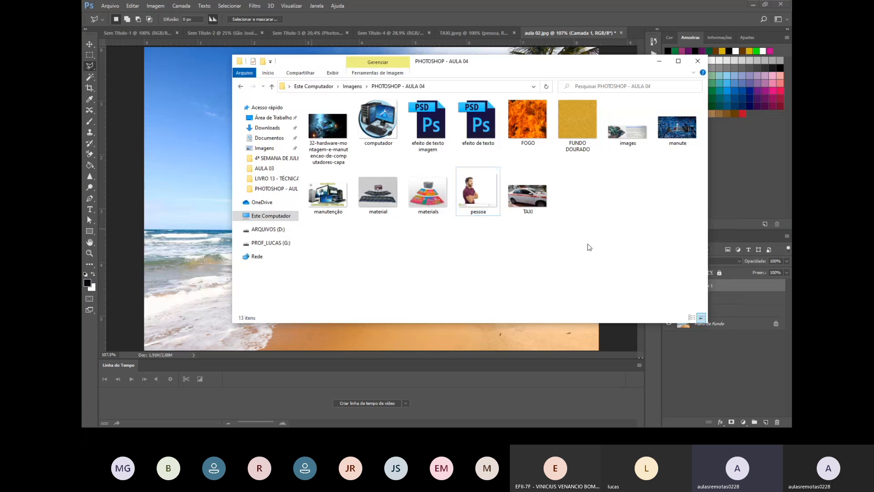
click(522, 195)
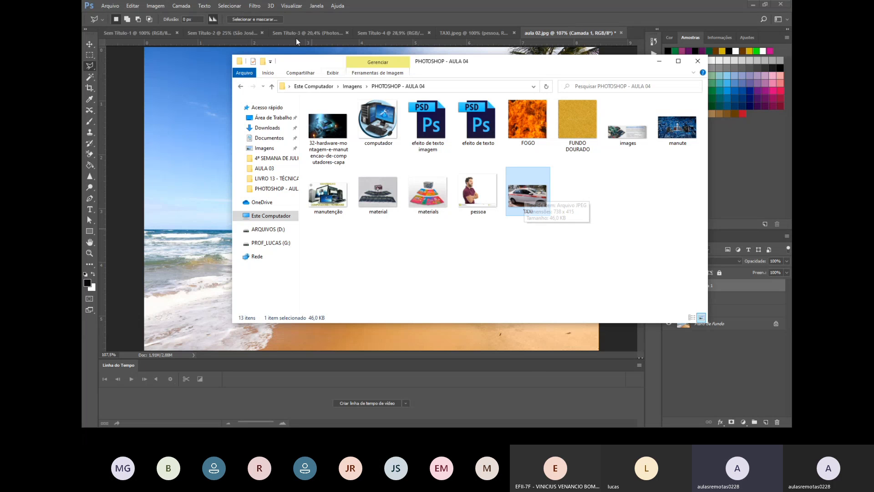
click(400, 12)
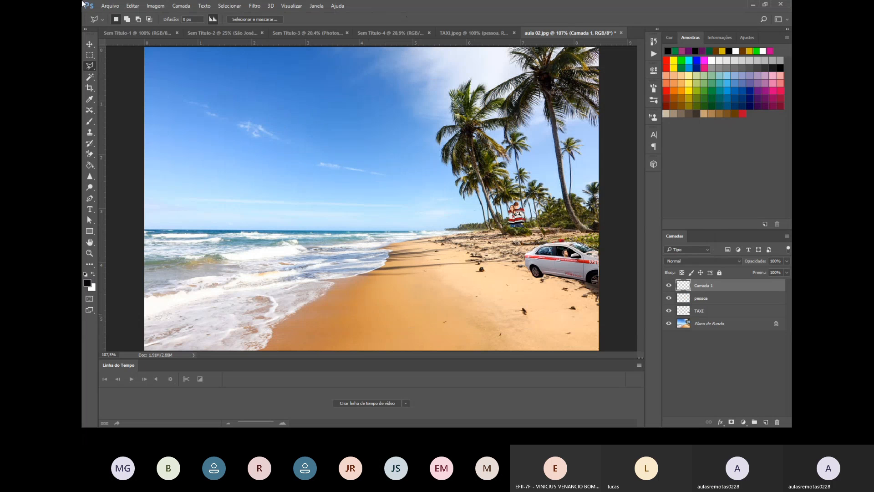
Create a new document at 300 pixels per inch, entering width 5,5 and height 9,5 in millimetres and switching the units to centimetres.
click(110, 6)
click(114, 16)
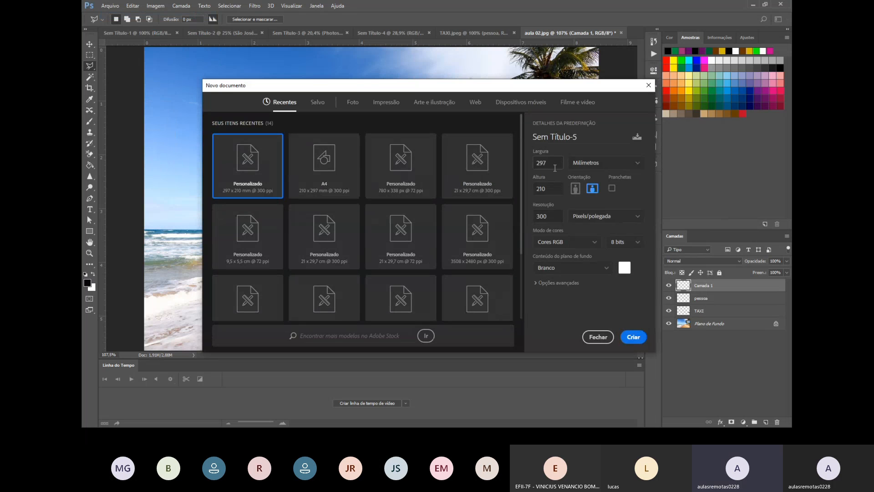
drag(556, 163, 535, 164)
text(5,5)
key(Tab)
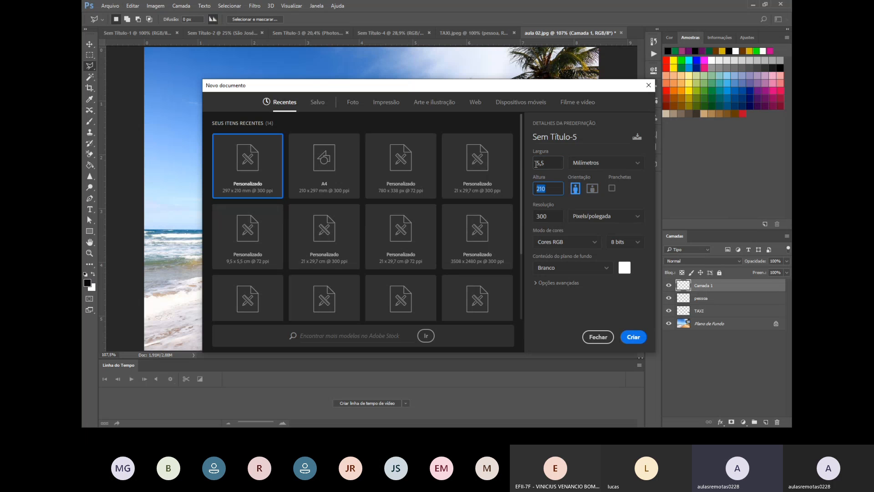
text(9,5)
key(Tab)
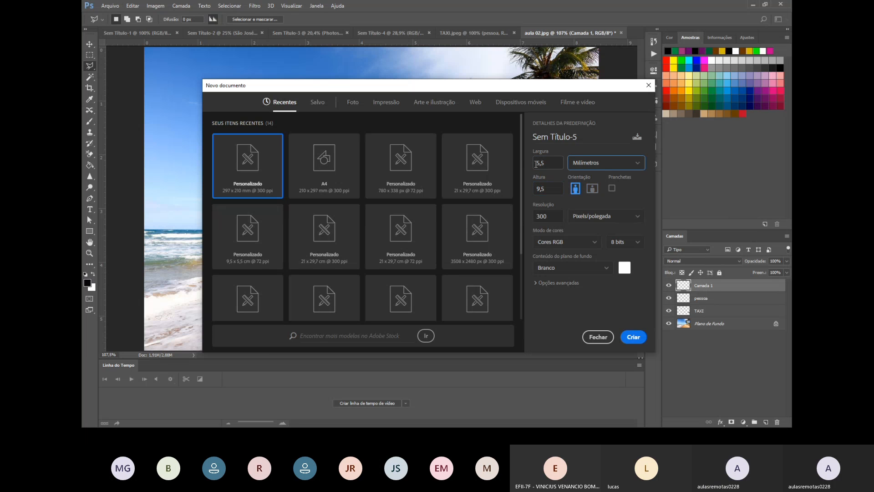
click(591, 170)
click(594, 170)
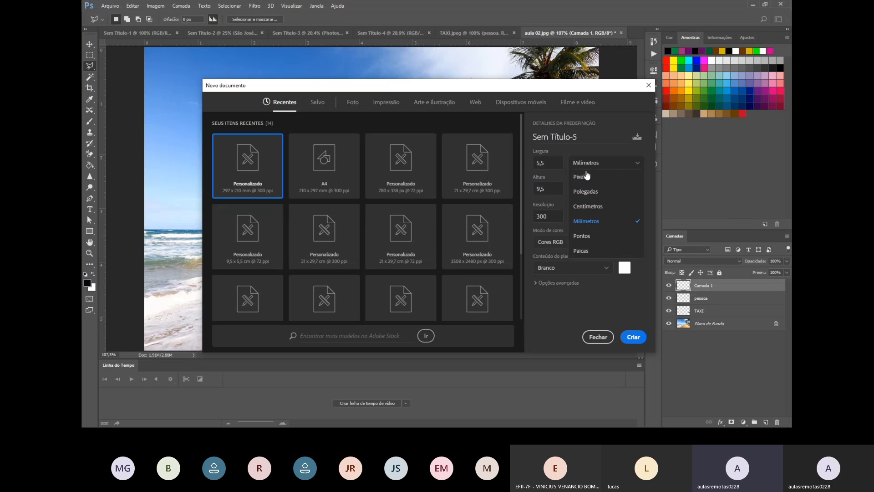
click(587, 209)
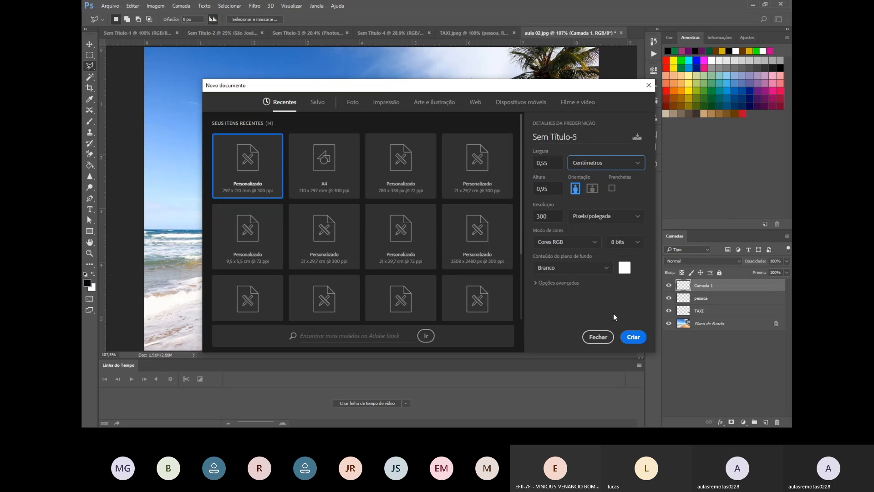
click(632, 337)
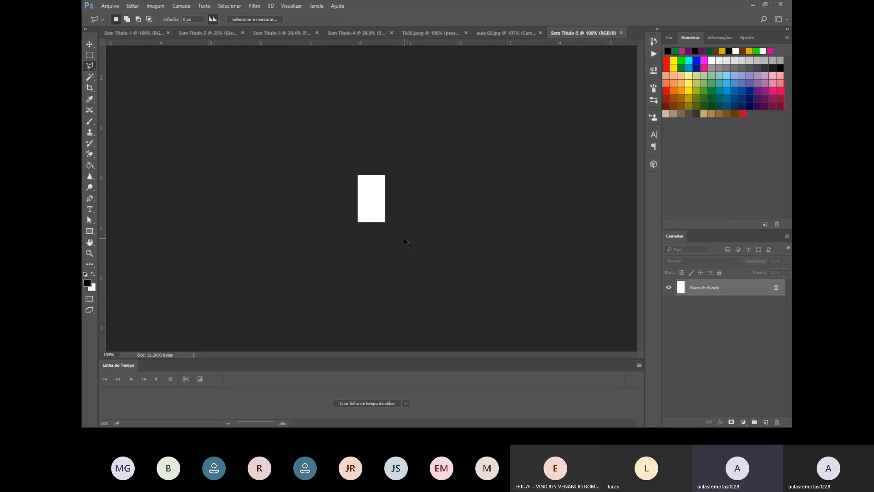
Resize the image to 9,5 cm wide and 5,5 cm high at 300 pixels per inch, with the proportions unlinked.
click(139, 6)
mouse_move(156, 5)
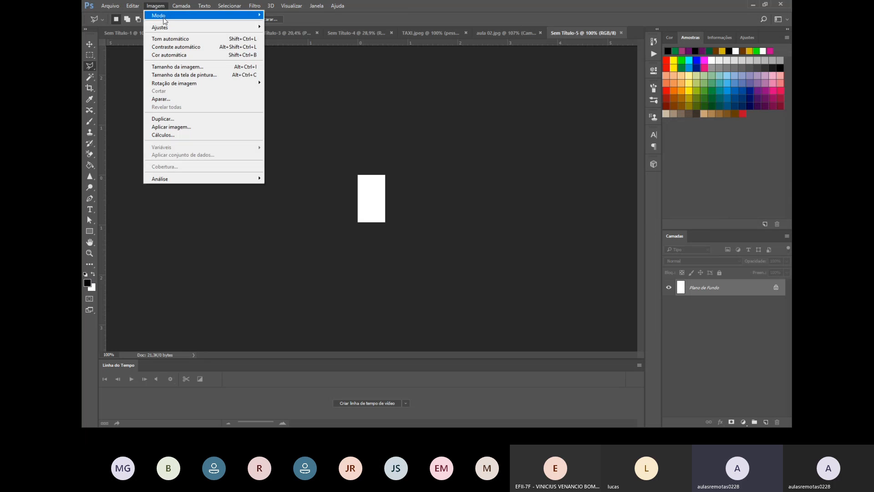
click(178, 66)
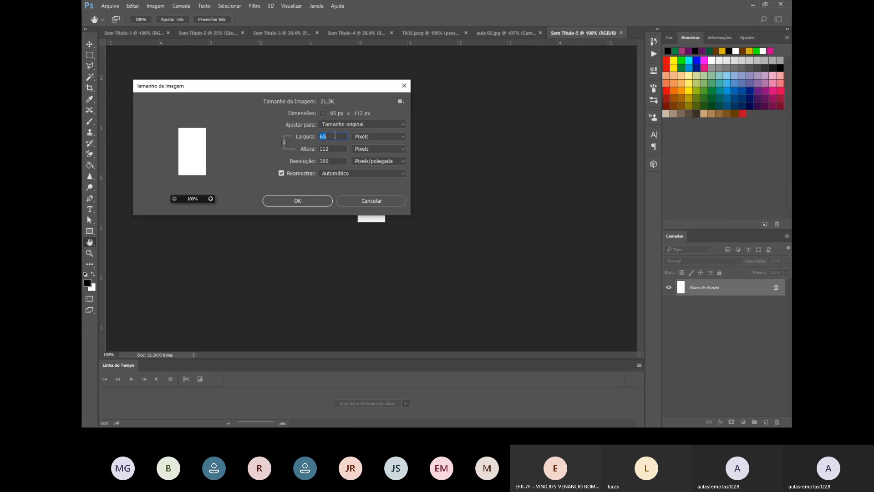
click(369, 137)
click(353, 156)
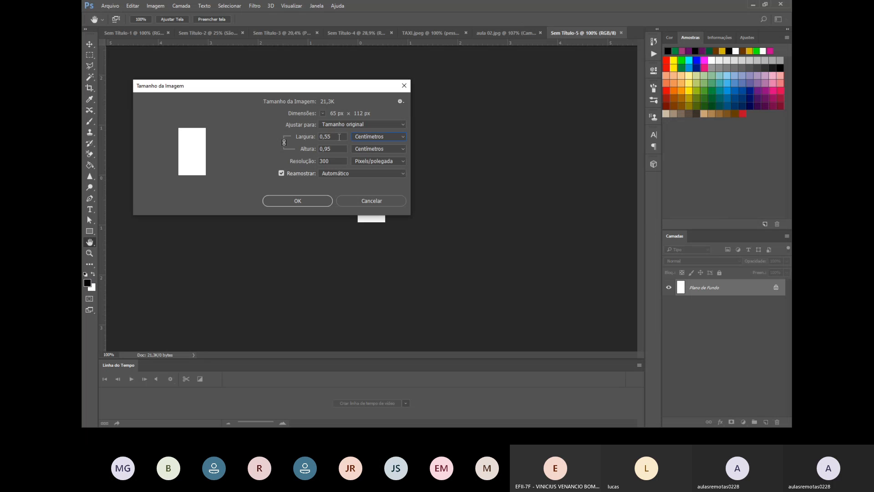
double_click(339, 137)
text(9,5)
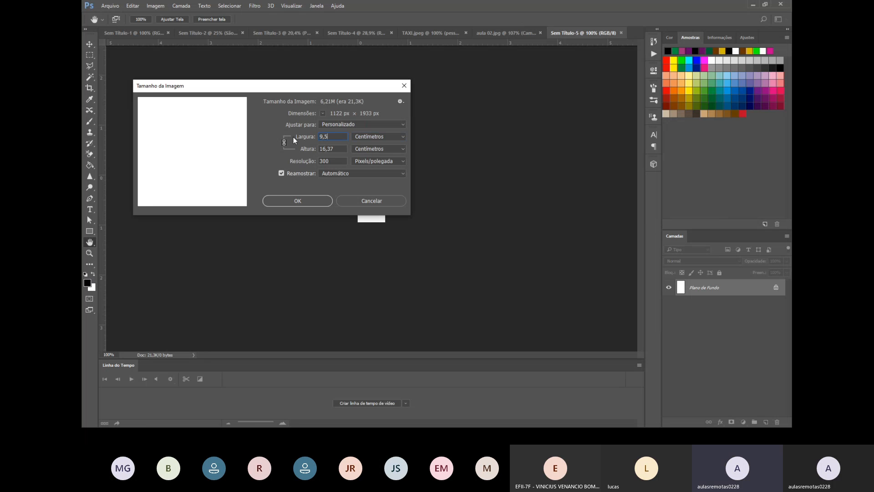
key(Tab)
text(5,5)
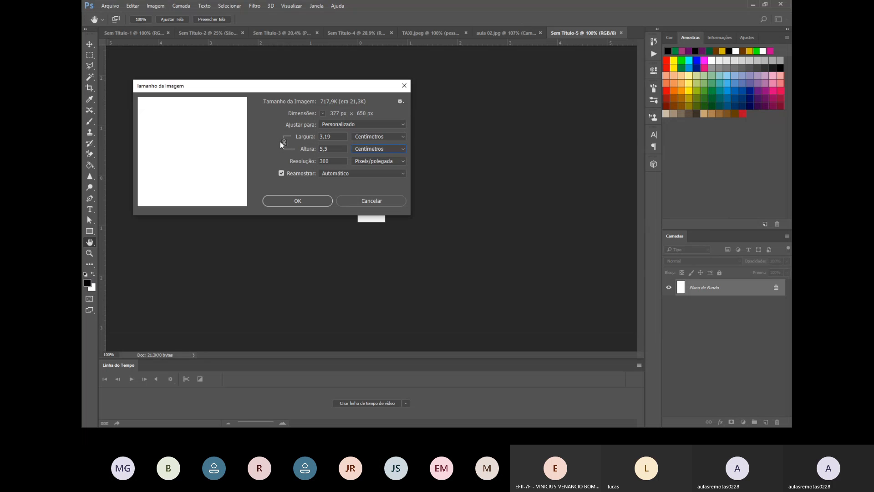
double_click(321, 135)
text(9,5)
key(Tab)
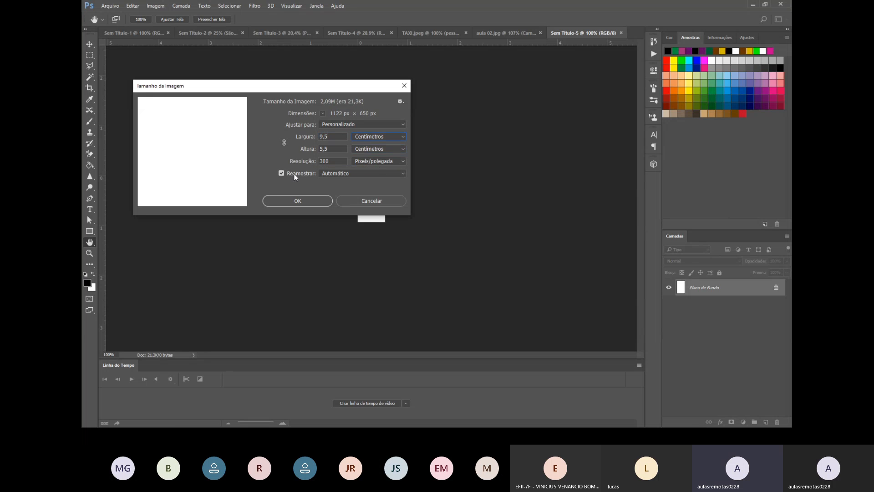
click(298, 201)
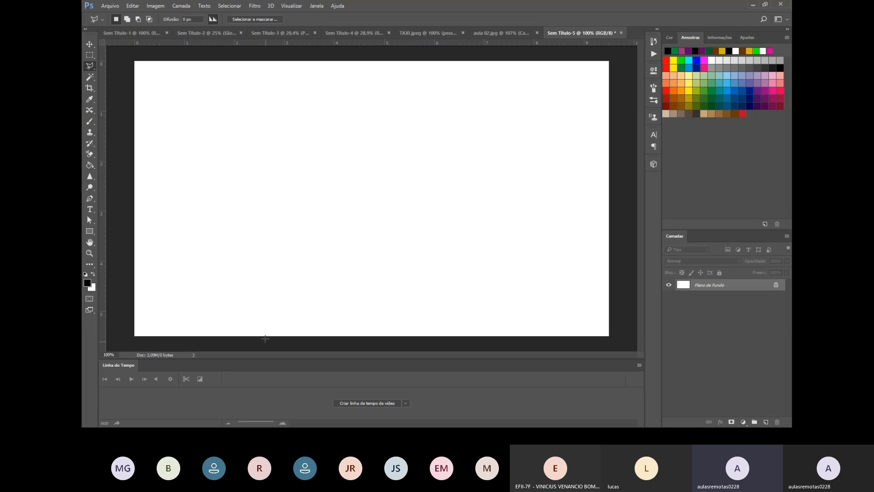
Try to place the computador picture from the PHOTOSHOP - AULA 04 folder in the document.
key(alt+Tab)
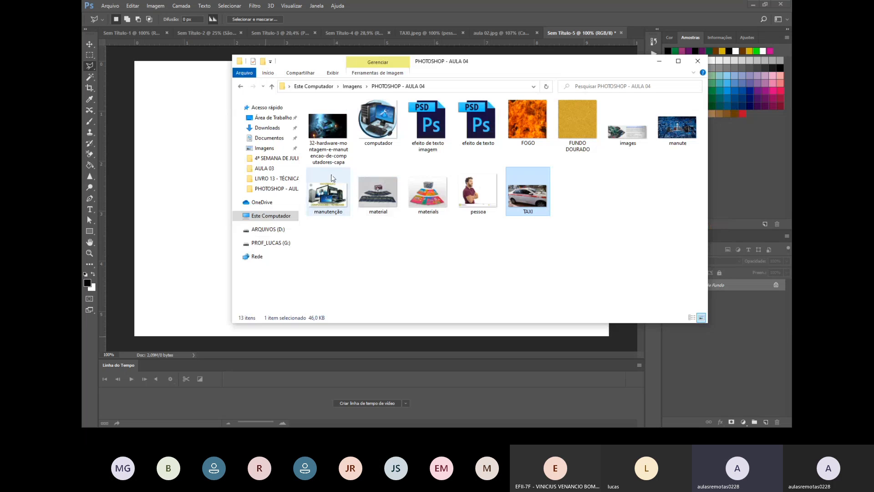
drag(367, 119, 212, 154)
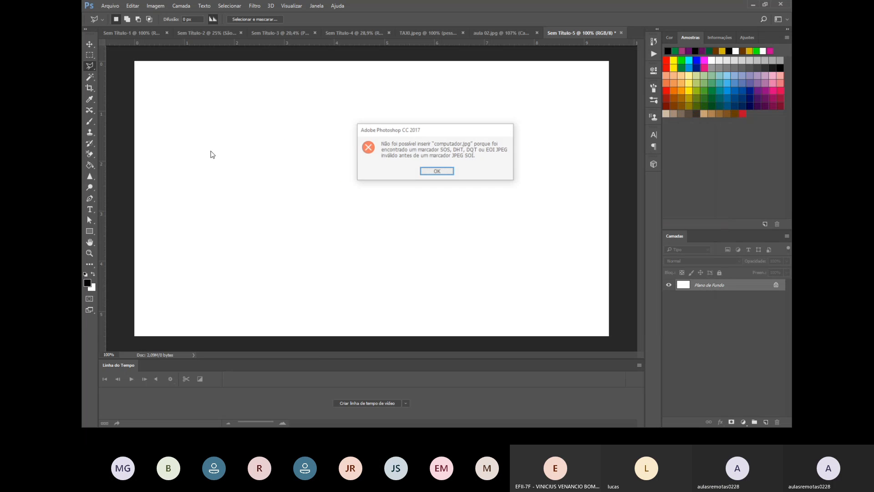
click(436, 171)
key(alt+Tab)
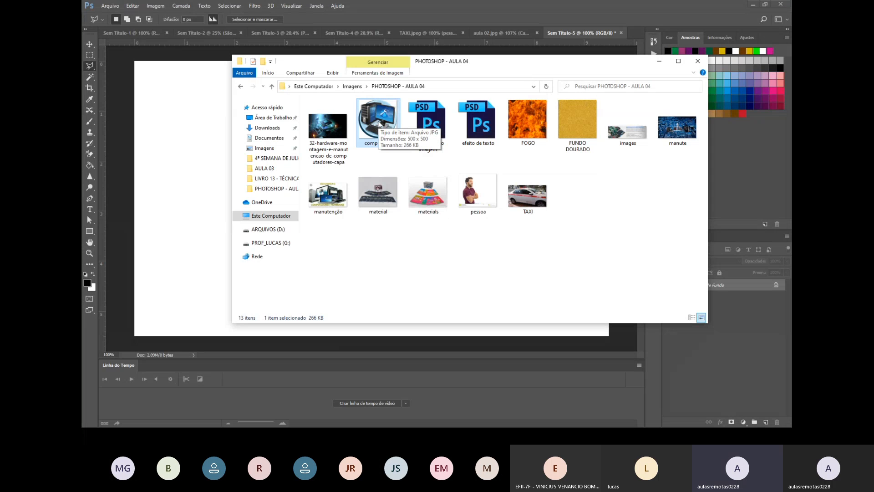
drag(379, 123, 154, 162)
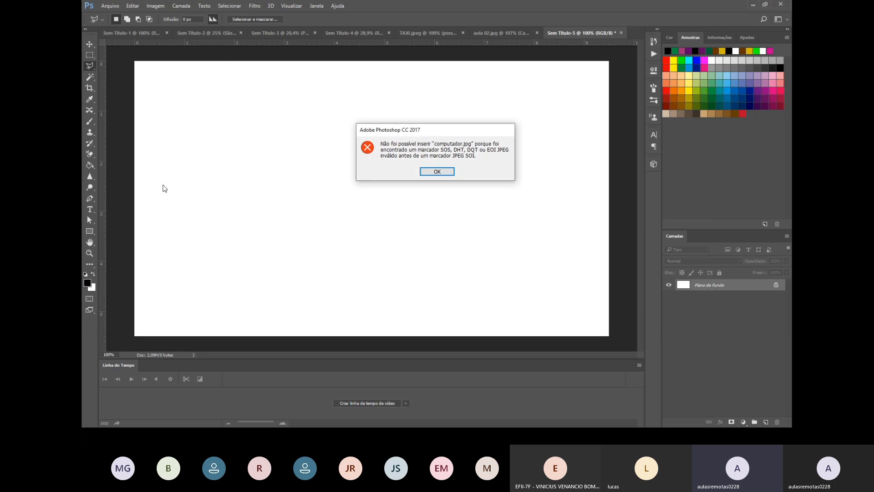
click(437, 170)
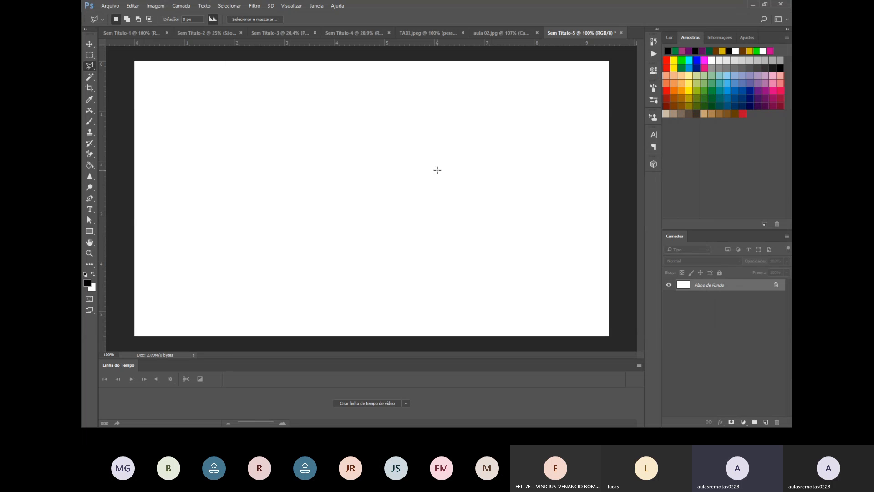
Open the computador picture in Paint, save it as the PNG file computador2 in the PHOTOSHOP - AULA 02 PARTE 2 folder, and close Paint.
key(alt+Tab)
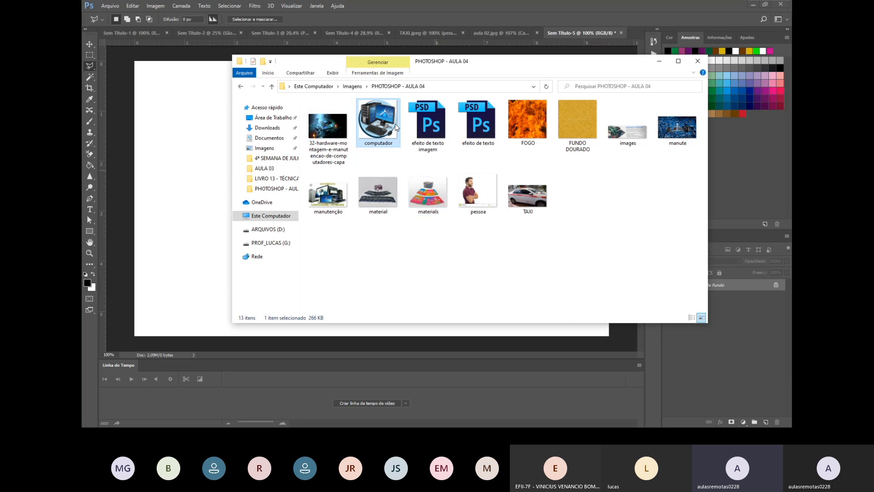
right_click(395, 127)
click(423, 177)
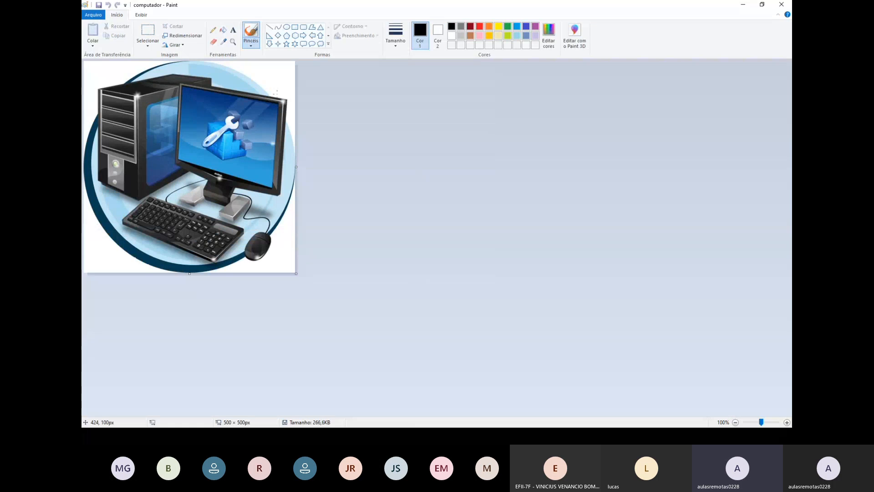
click(93, 15)
click(116, 85)
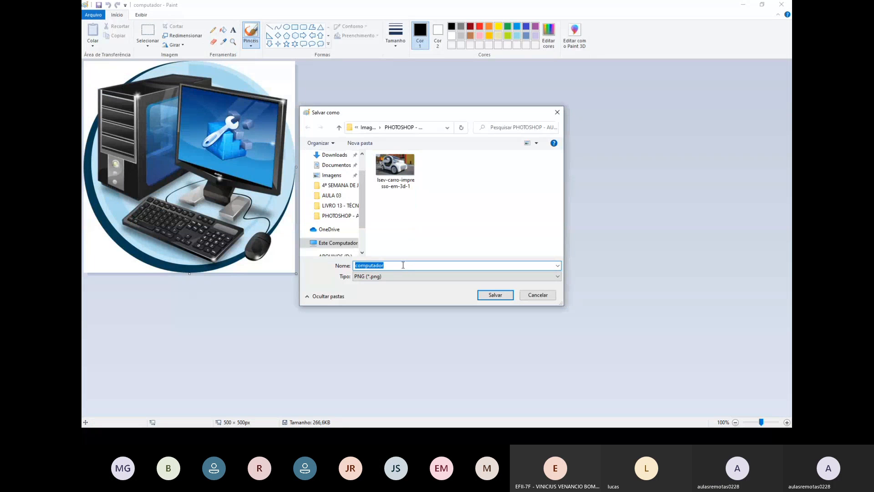
click(403, 265)
key(alt+Up)
double_click(482, 230)
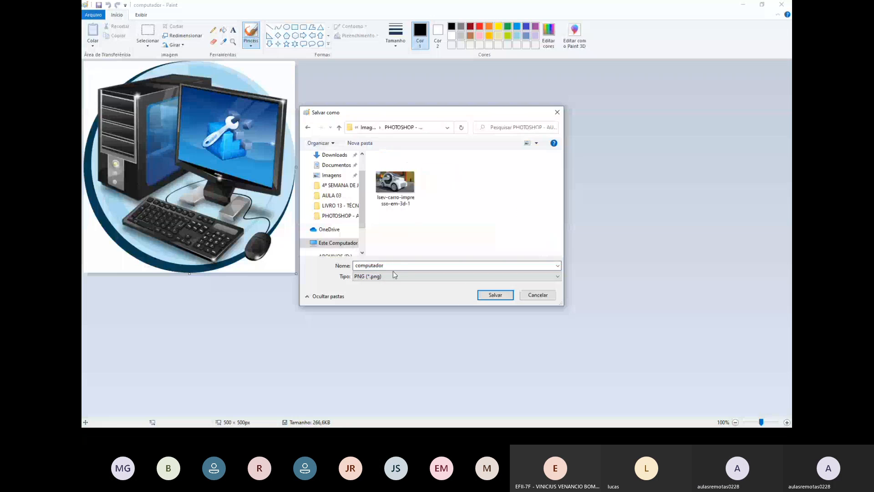
click(392, 266)
click(392, 266)
key(Return)
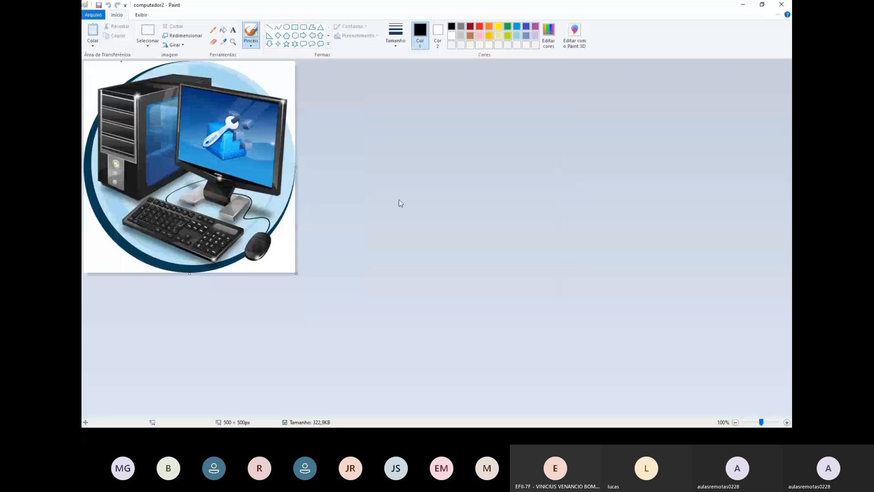
click(787, 4)
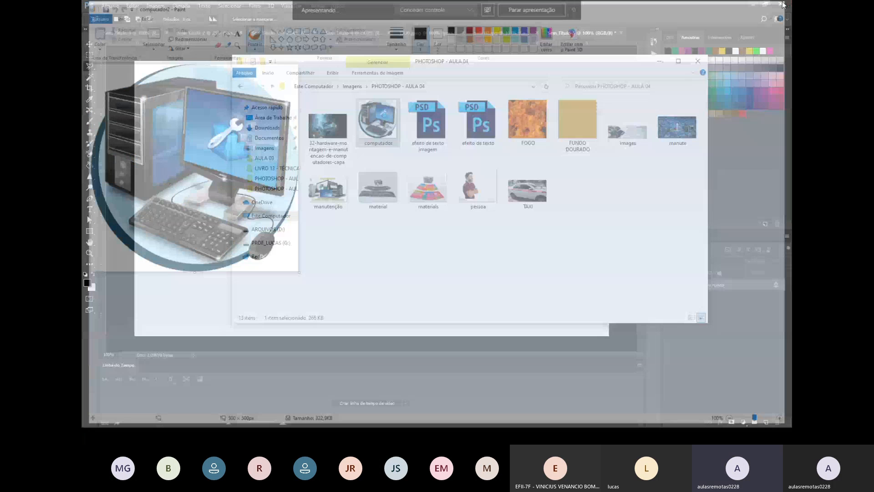
Place computador2 from the PHOTOSHOP - AULA 02 PARTE 2 folder in the Photoshop document.
click(352, 86)
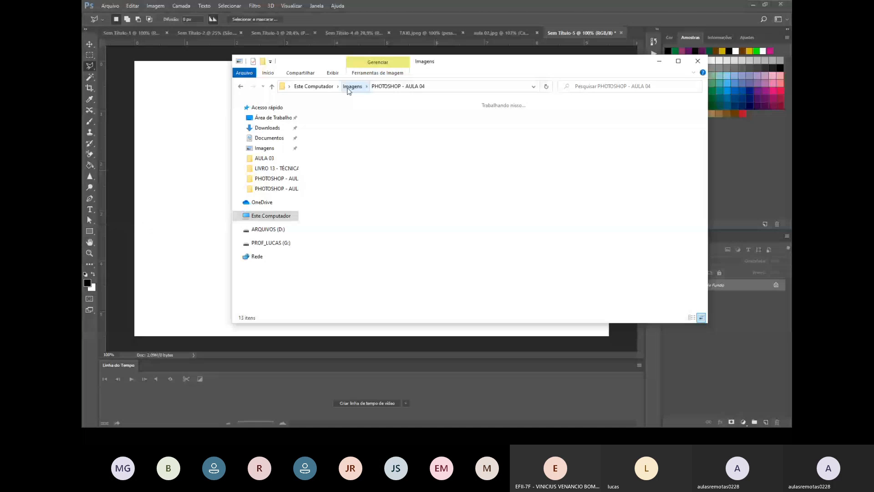
double_click(572, 123)
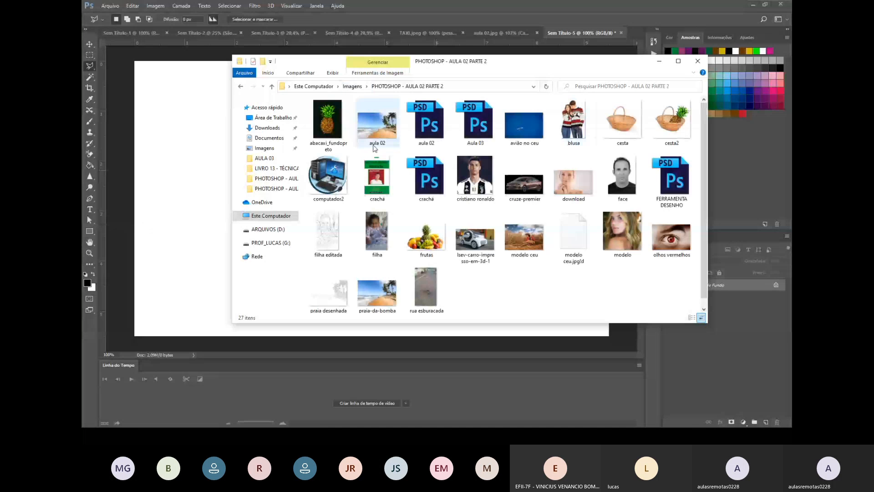
drag(328, 177, 200, 157)
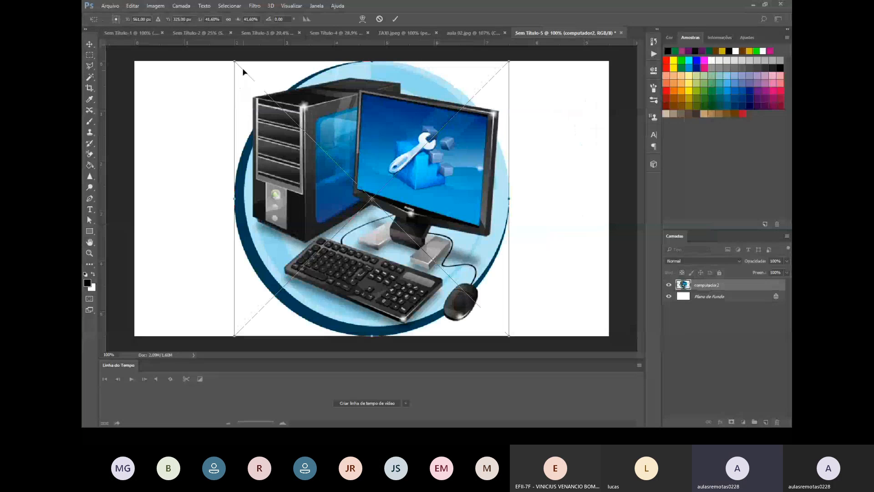
Scale the placed computer picture down to a small logo and position it in the canvas's upper-left corner.
drag(235, 61, 372, 200)
drag(416, 230, 216, 108)
drag(209, 102, 216, 104)
drag(279, 199, 241, 161)
click(393, 20)
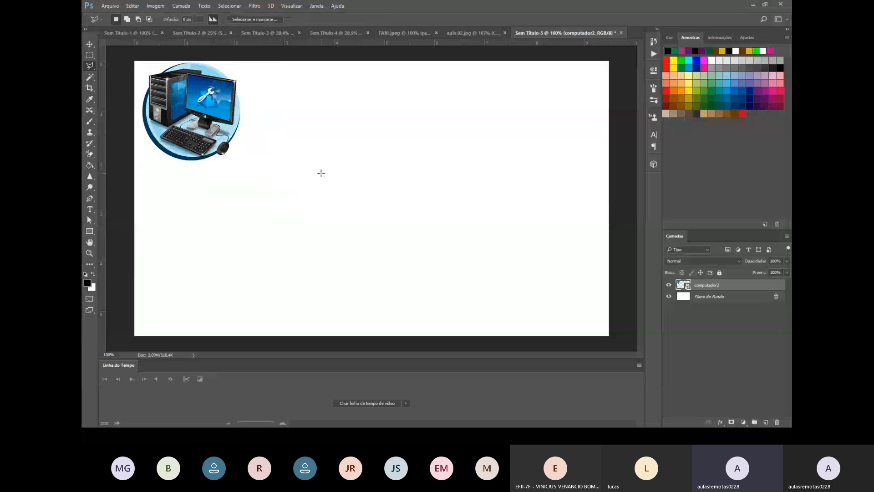
Add the text "Tecno RP" in 14 pt Century Gothic Bold, in black, below and to the right of the computer logo.
click(90, 209)
click(276, 192)
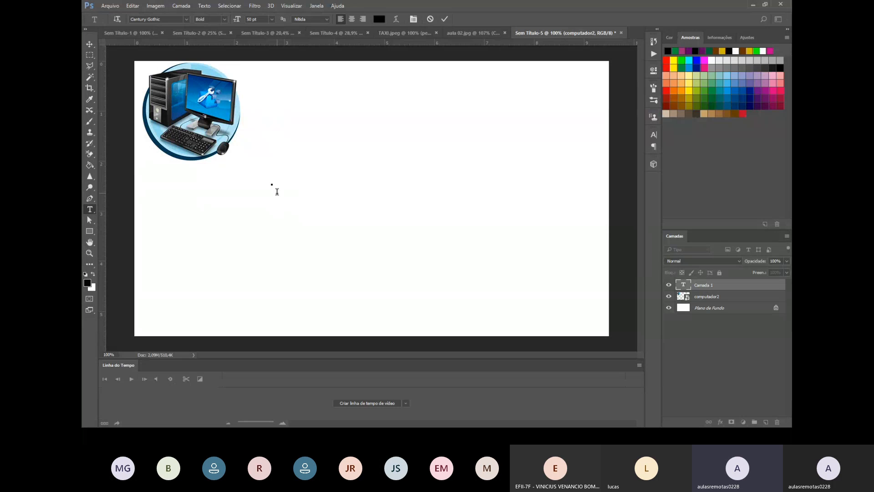
text(m)
key(BackSpace)
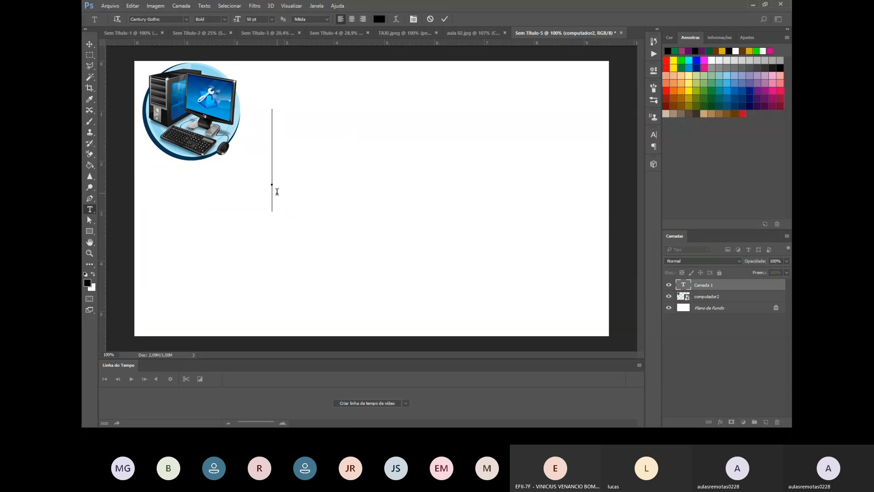
click(254, 19)
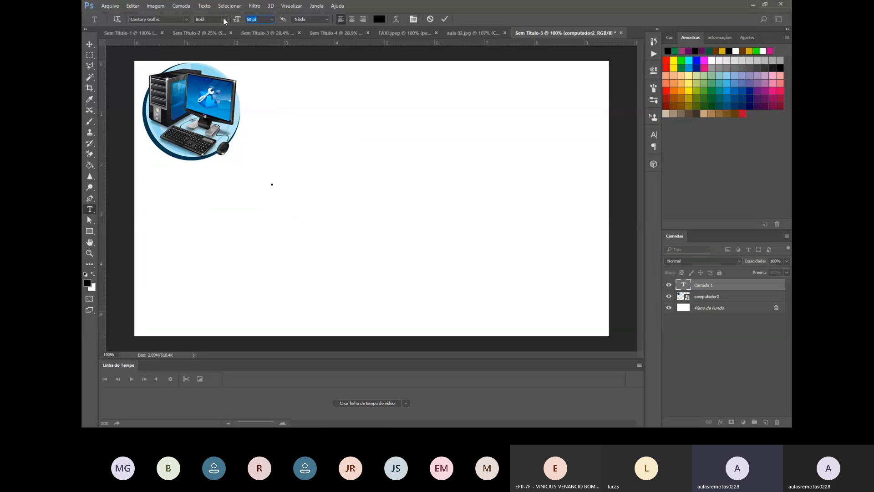
text(14)
key(Return)
text(Ma)
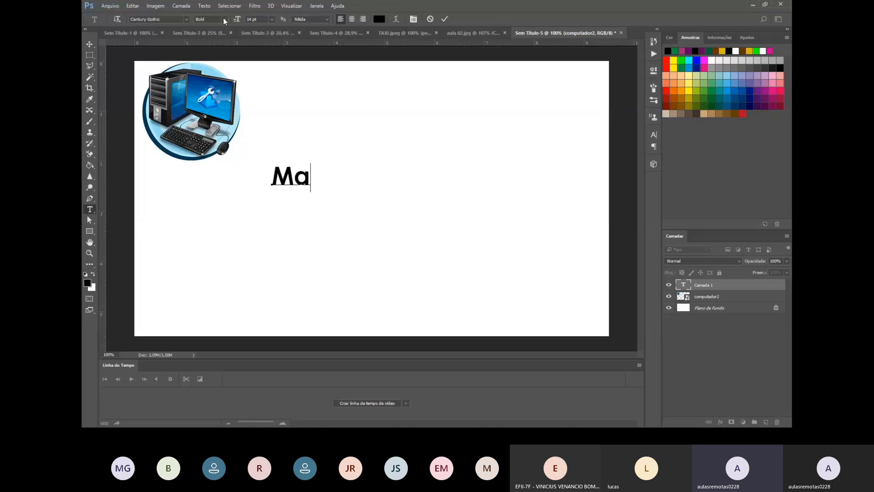
text(nu)
key(BackSpace)
key(BackSpace)
key(BackSpace)
key(BackSpace)
text(Tec)
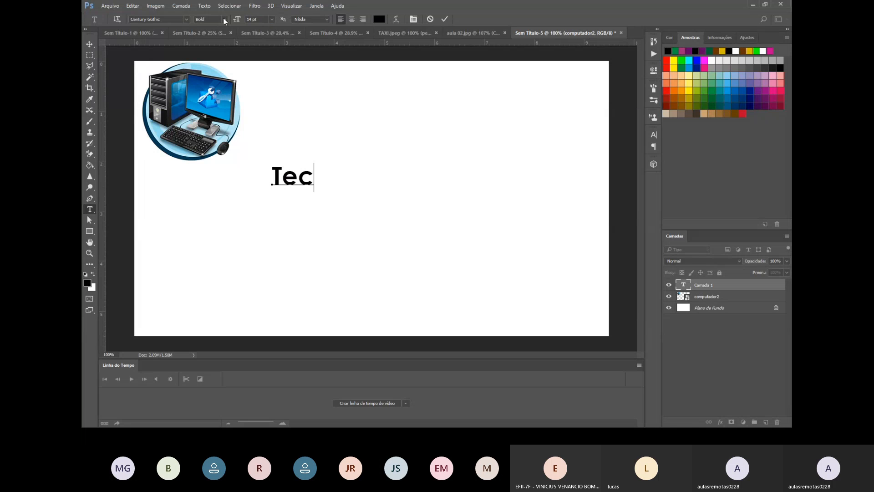
text(no RP)
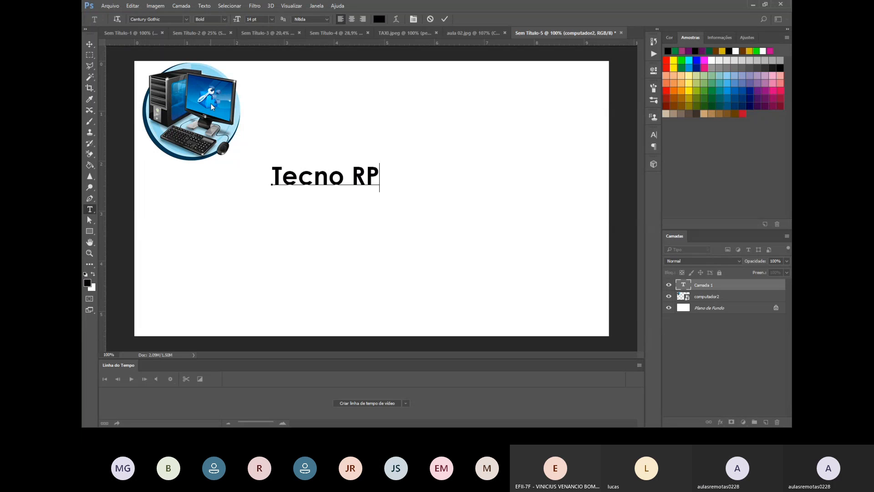
click(444, 20)
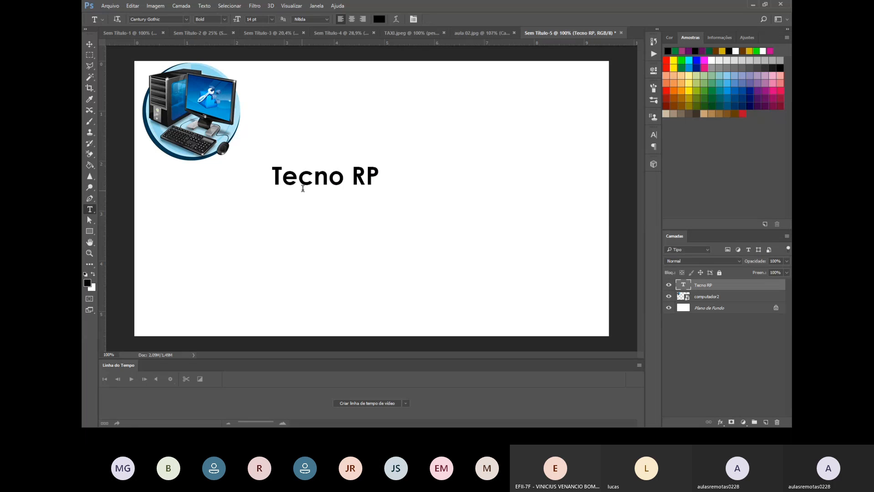
Move the Tecno RP text beside the computer logo and enlarge it with Free Transform to fill the remaining width.
key(v)
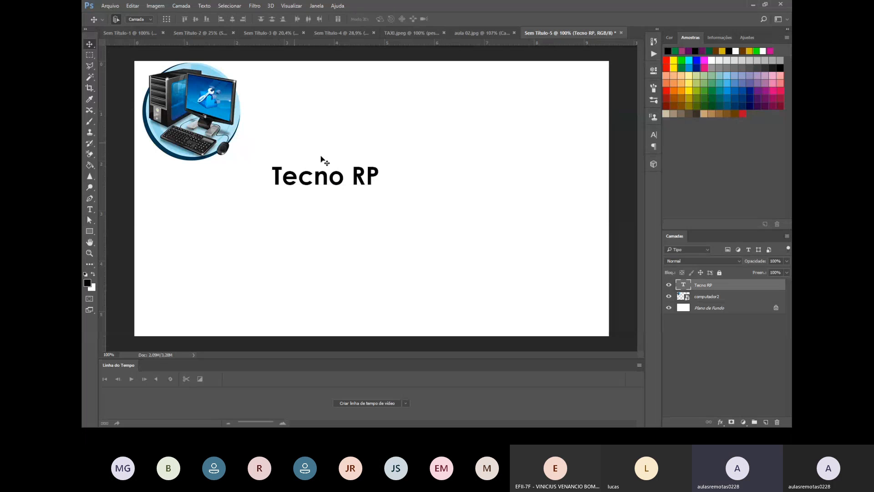
drag(373, 187, 568, 197)
key(ctrl+t)
drag(514, 113, 512, 110)
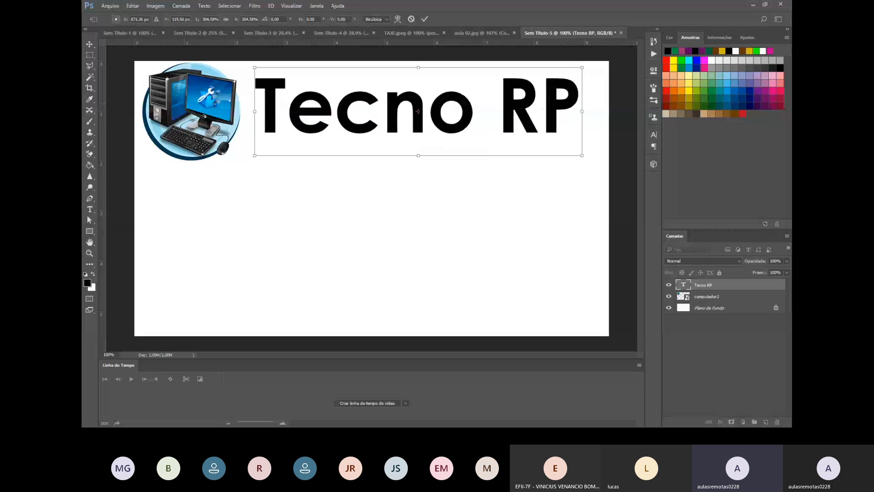
key(Return)
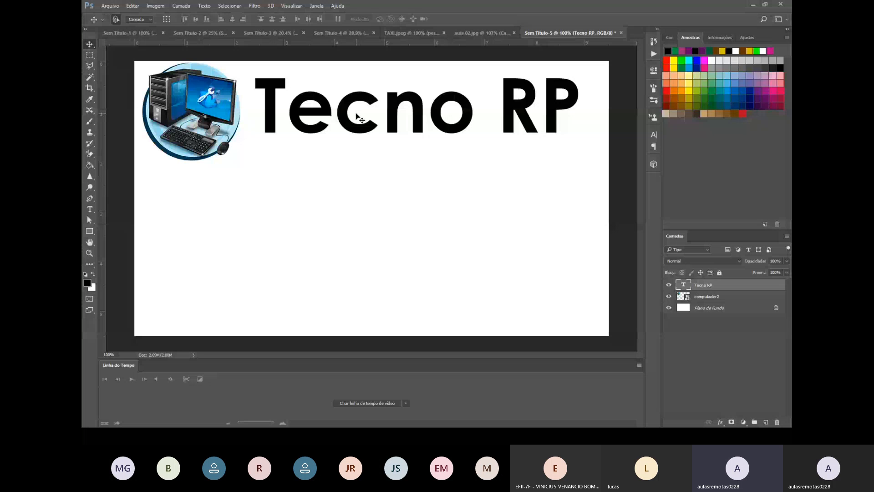
Place the FOGO picture from the PHOTOSHOP - AULA 04 folder in the business card document.
key(alt+Tab)
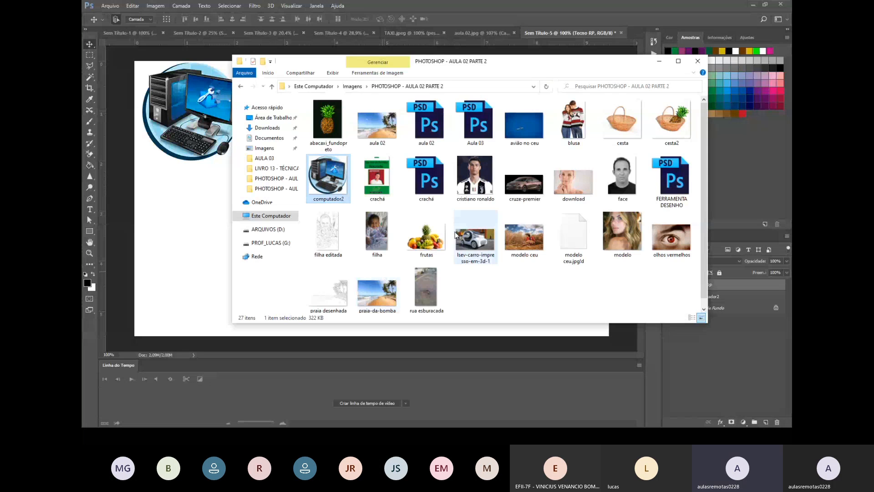
click(359, 88)
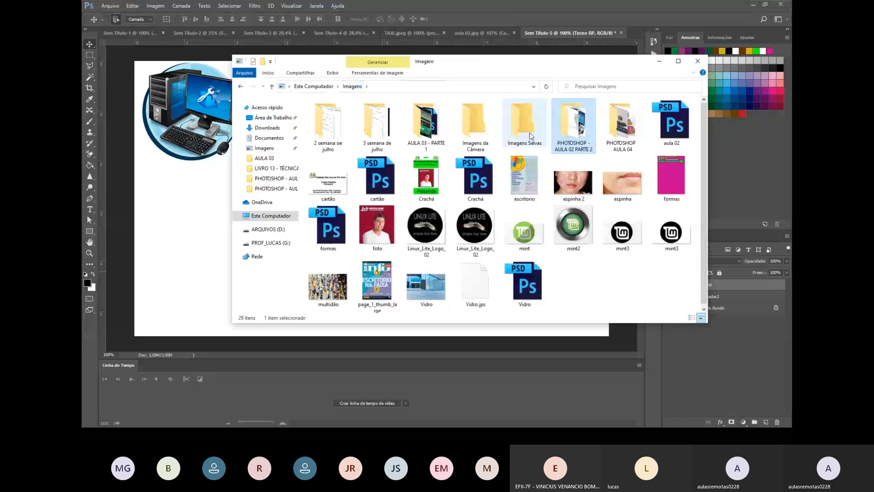
double_click(612, 129)
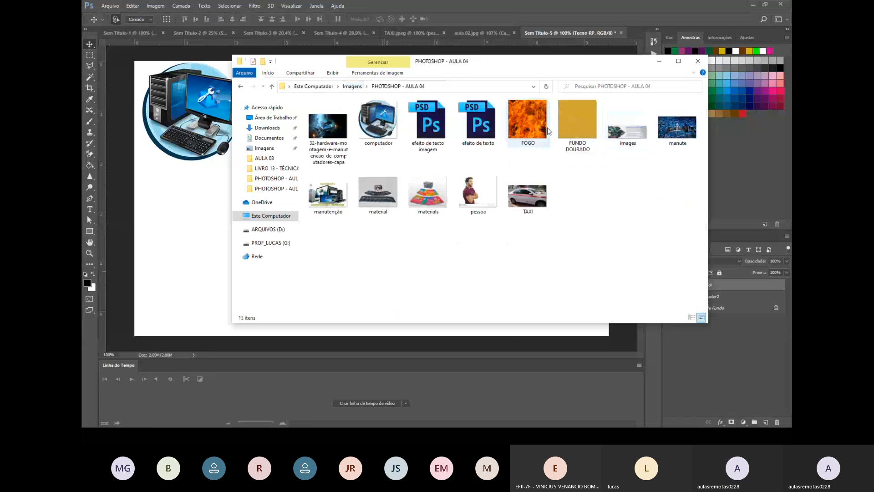
drag(532, 122, 188, 179)
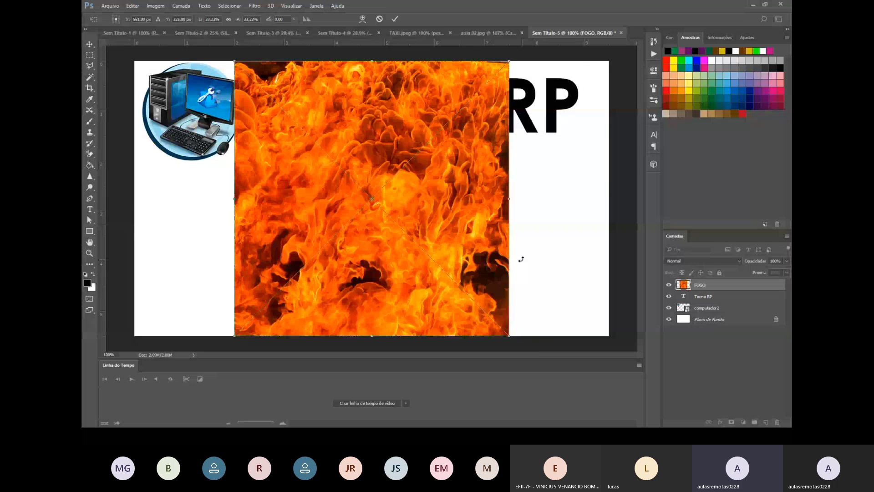
Stretch and squash the FOGO picture into a wide band about 7.1 cm long that covers the whole Tecno RP text.
drag(508, 198, 630, 193)
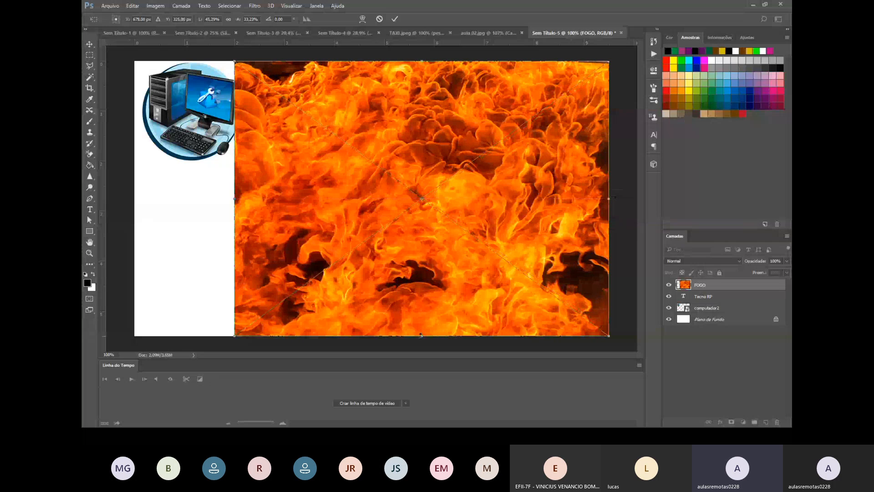
drag(421, 335, 400, 156)
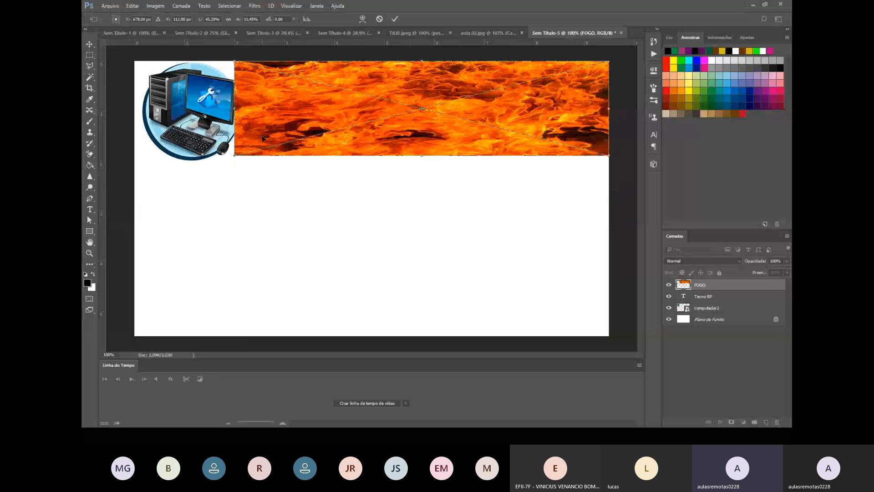
drag(232, 110, 251, 110)
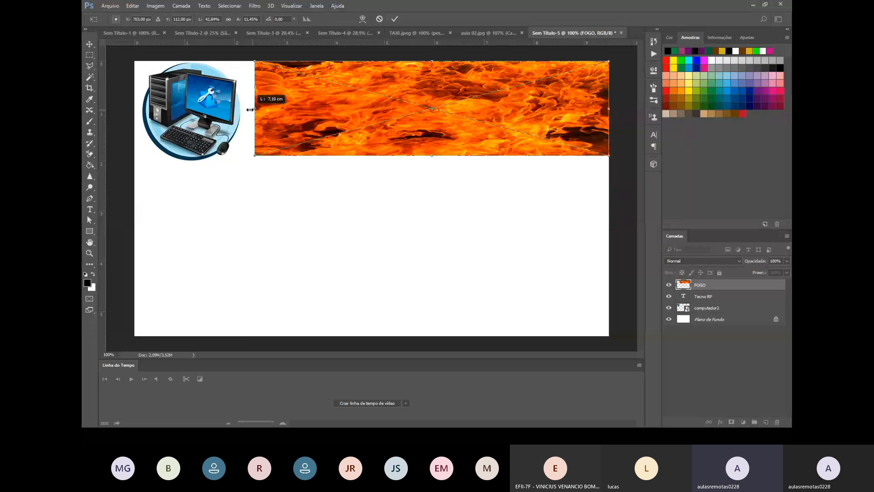
key(Return)
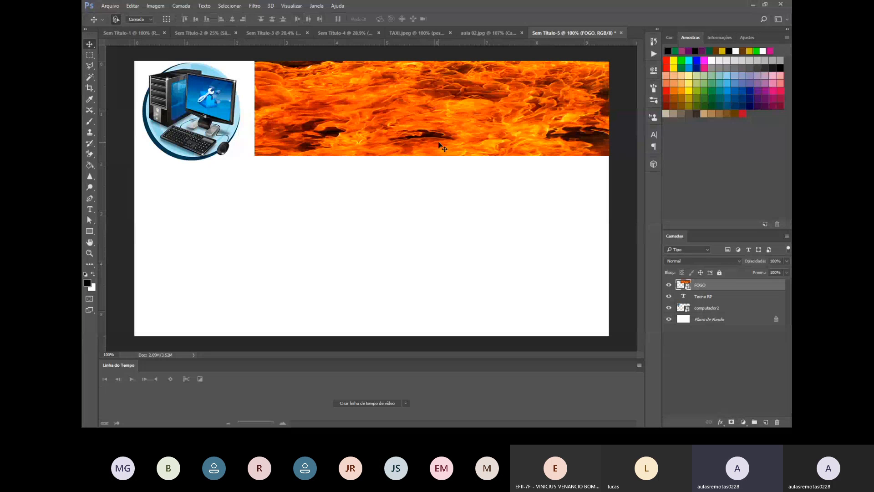
Clip the FOGO layer to the Tecno RP text layer so the fire fills only the letters.
click(717, 296)
click(718, 286)
drag(718, 289, 719, 288)
alt+click(719, 288)
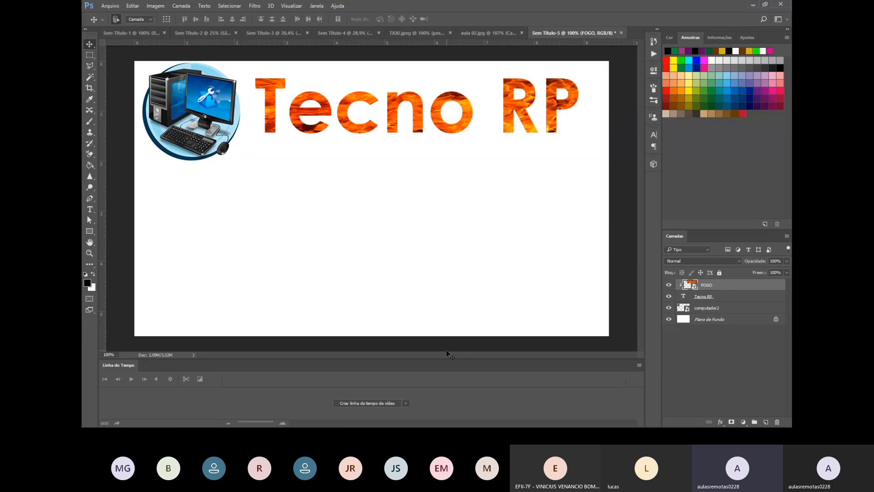
Add a wide text box below the logo and title reading "Manutenção em Computadores," in 14 pt Century Gothic Bold.
click(90, 209)
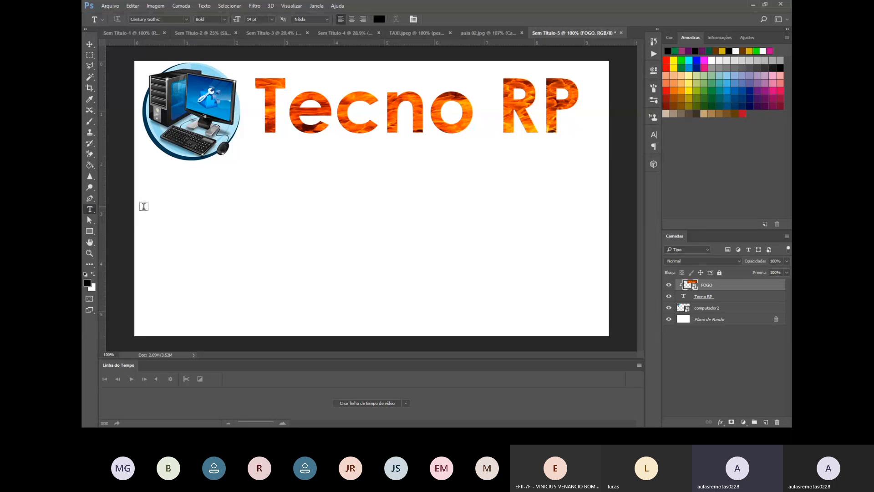
drag(167, 178, 589, 260)
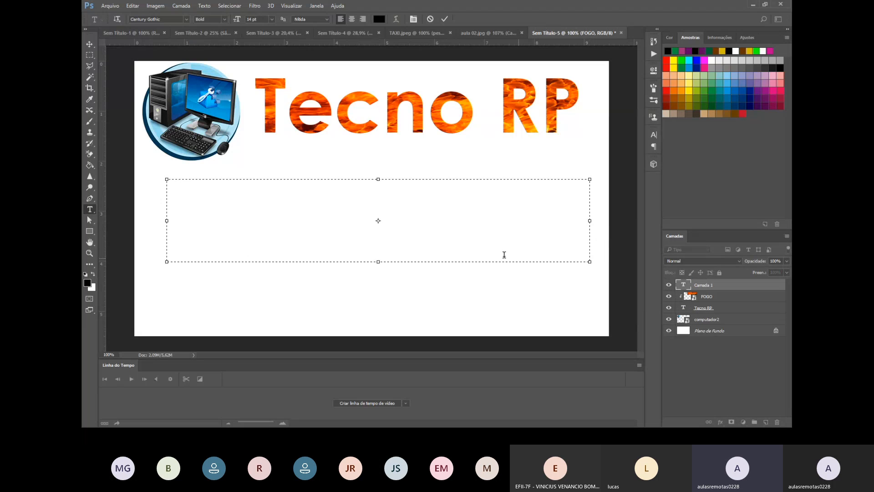
text(Mn)
key(BackSpace)
text(au)
key(BackSpace)
text(nutenção)
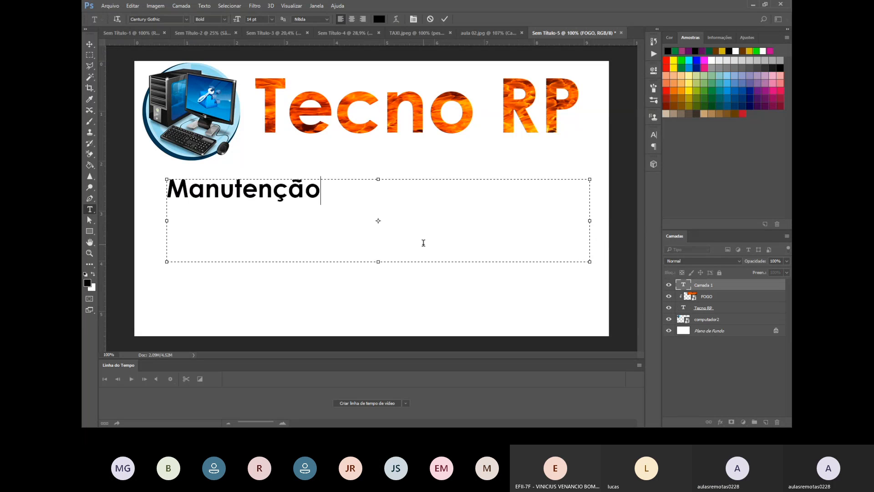
text( em Computadores,)
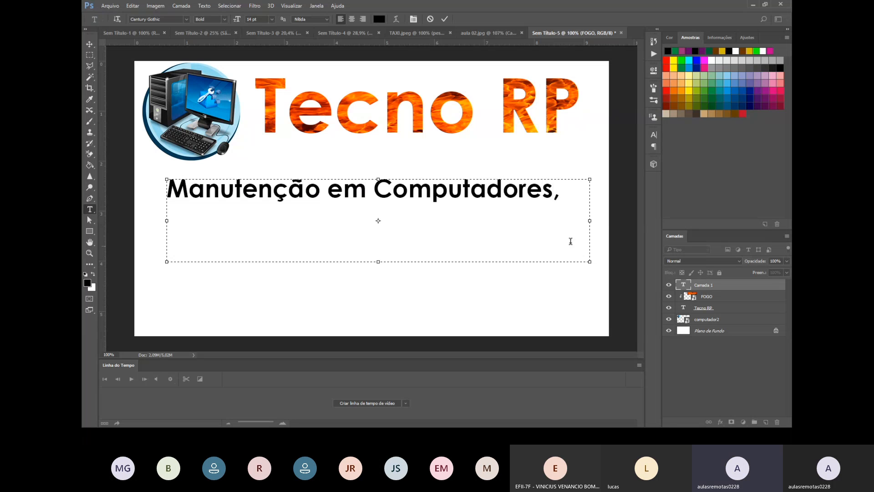
Set the services text to 10 pt and continue the line with "Notebooks,".
drag(570, 195, 81, 198)
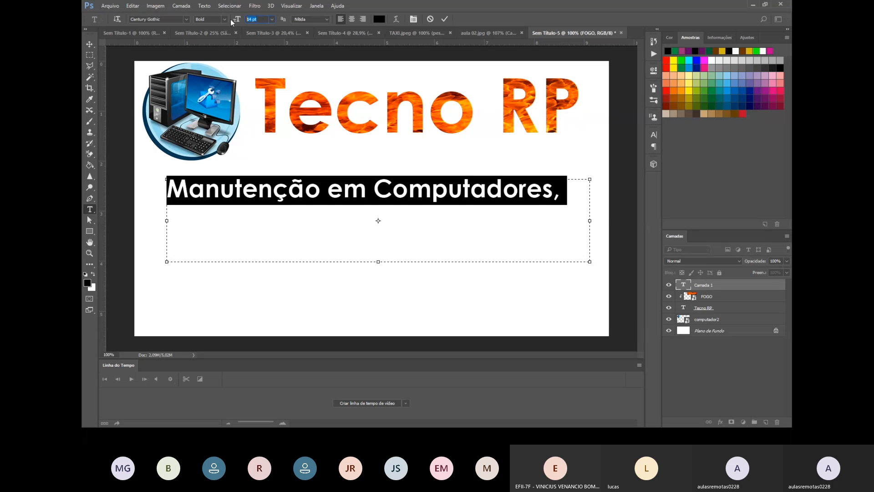
text(10)
key(Return)
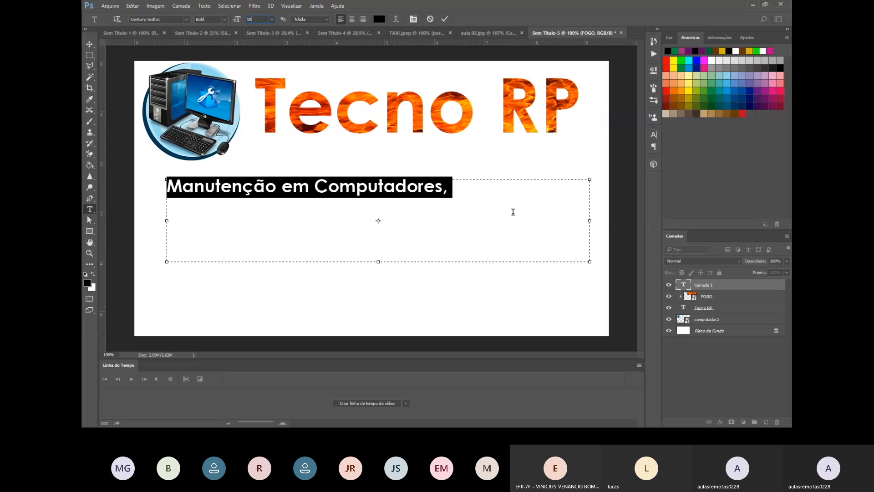
click(477, 195)
text(Notebook)
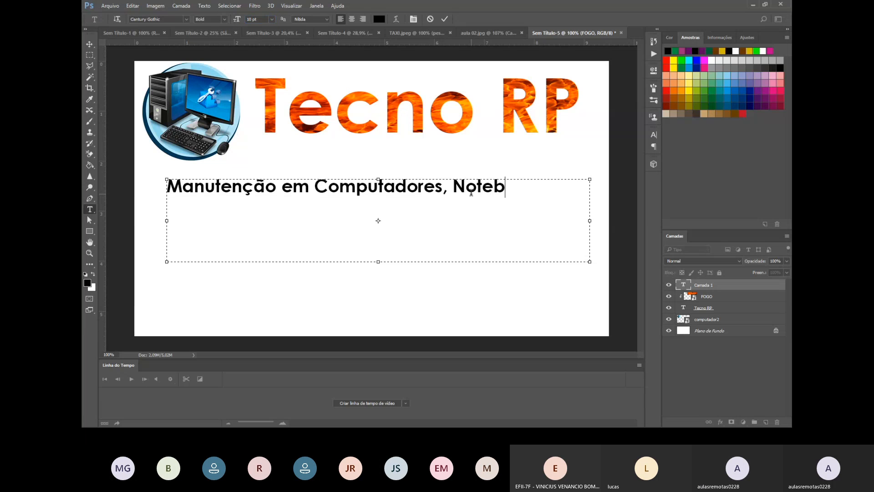
text(s,)
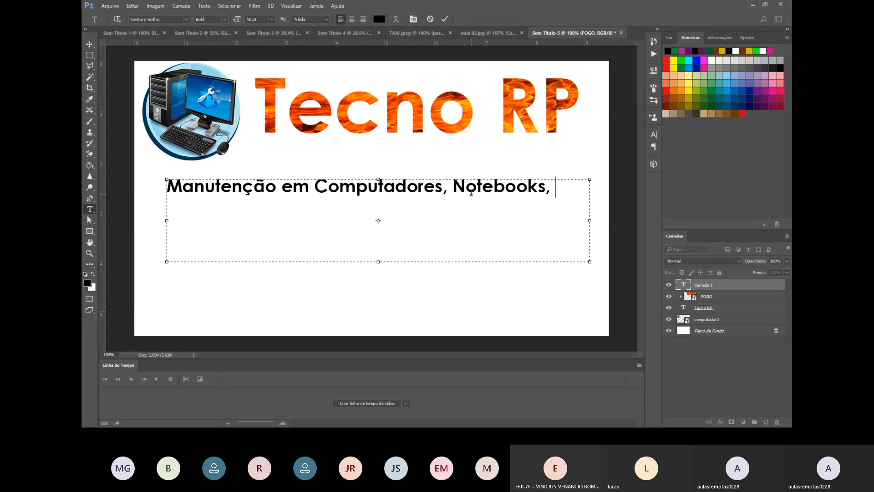
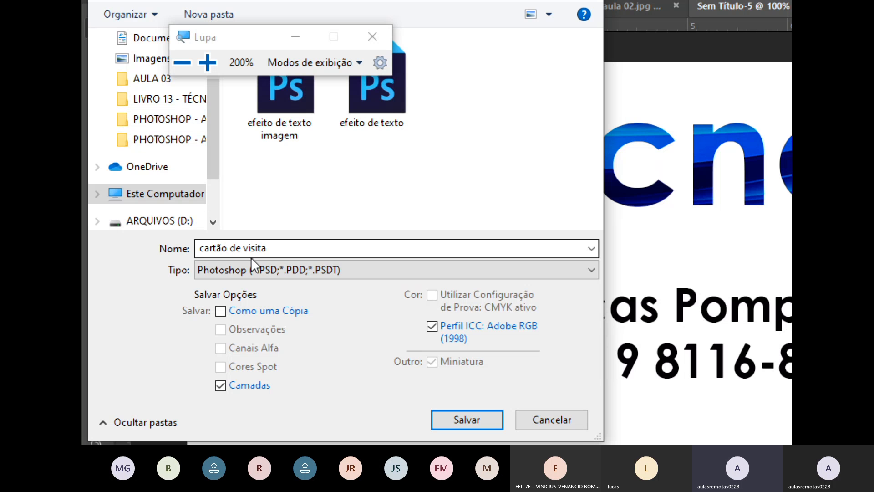
Save the business card as a JPEG named cartão de visita, trying quality 4 before settling on 12 (Máxima).
click(260, 270)
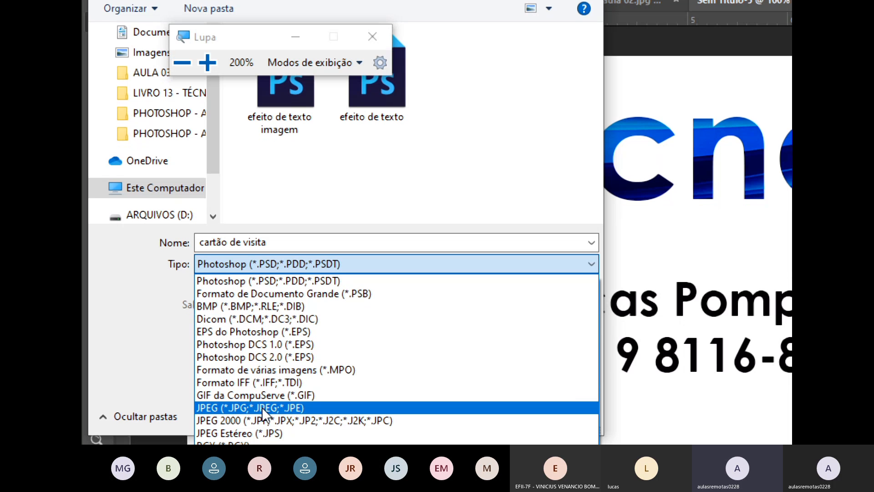
click(261, 402)
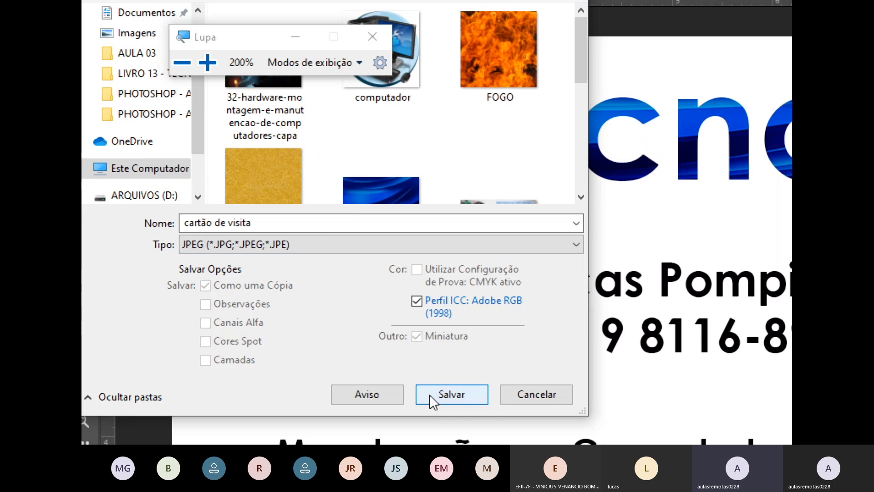
click(430, 395)
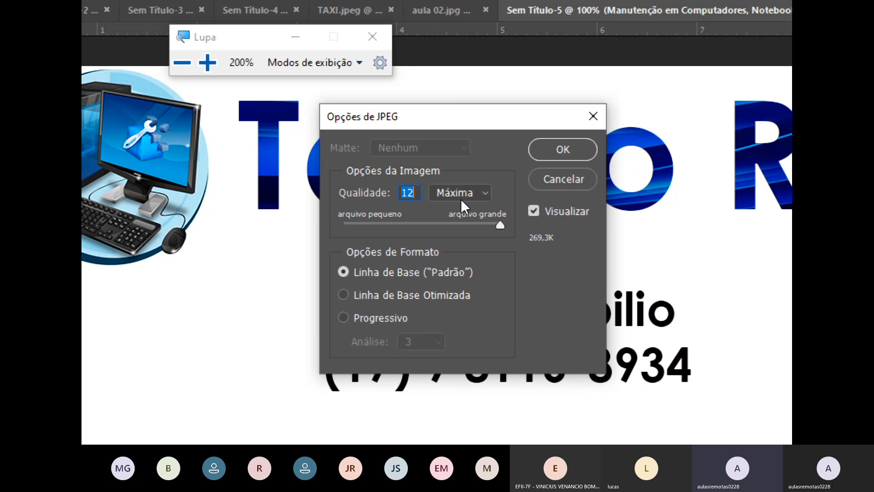
drag(499, 227, 397, 223)
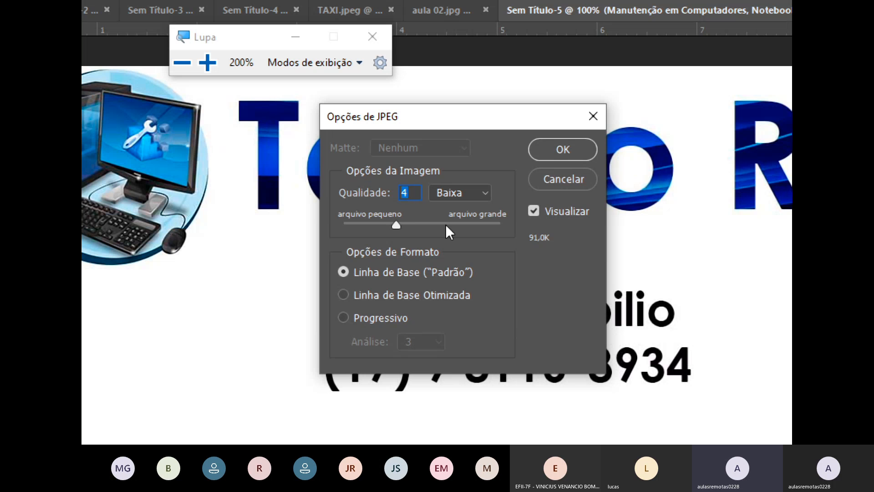
drag(399, 224, 533, 228)
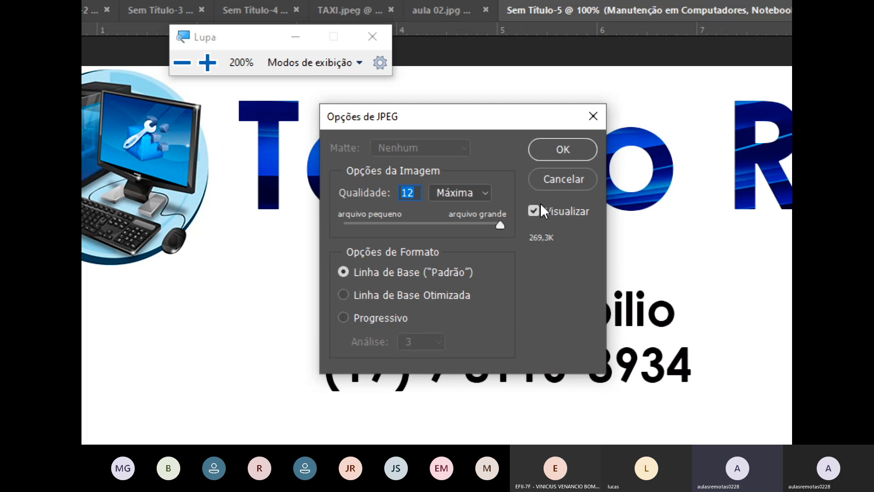
click(569, 152)
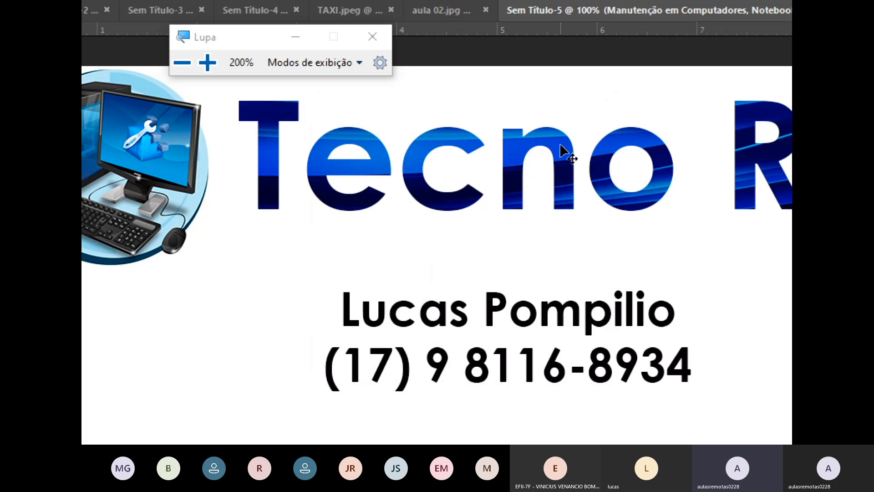
Return the screen magnifier to 100% and view the saved cartão de visita image from the PHOTOSHOP - AULA 04 folder.
key(super+minus)
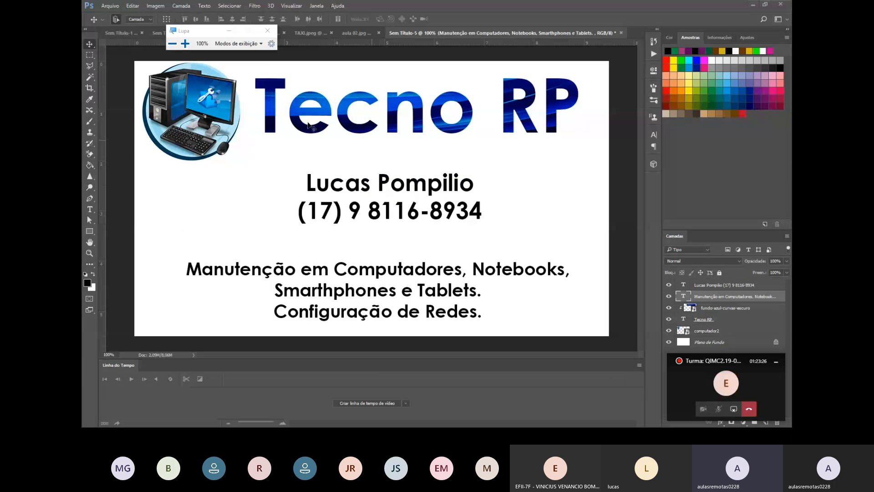
key(alt+Tab)
click(428, 161)
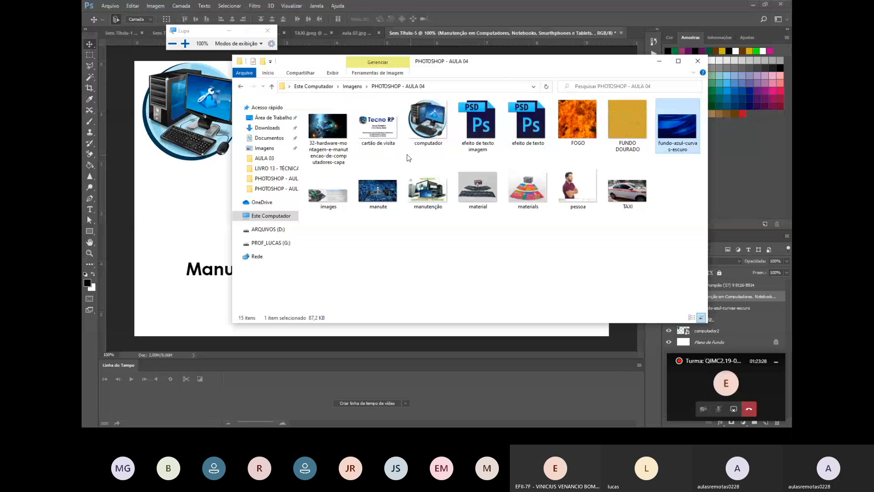
double_click(370, 129)
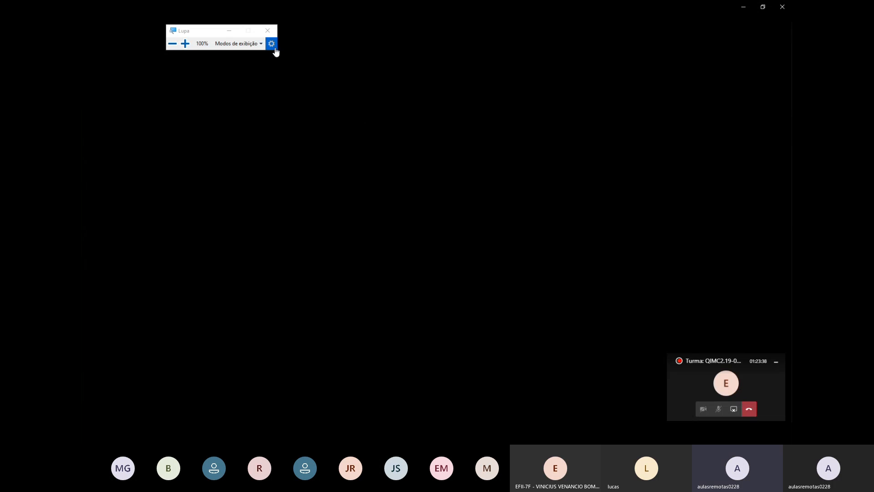
click(229, 30)
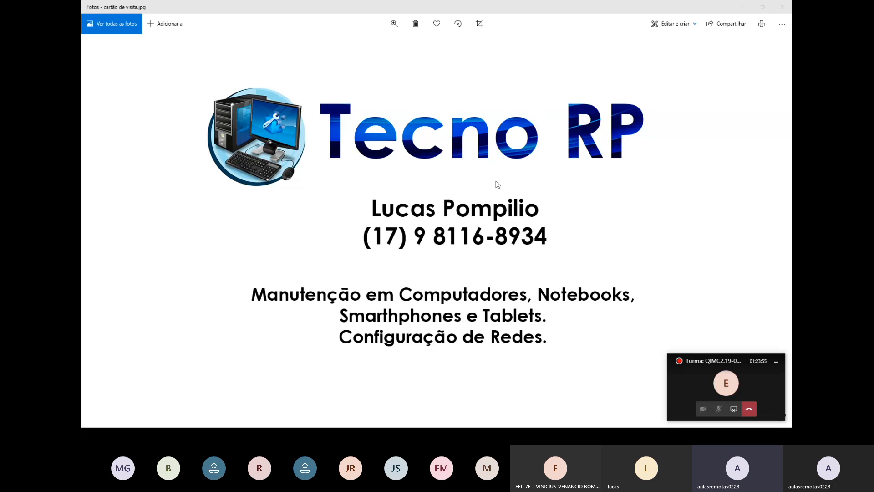
click(782, 6)
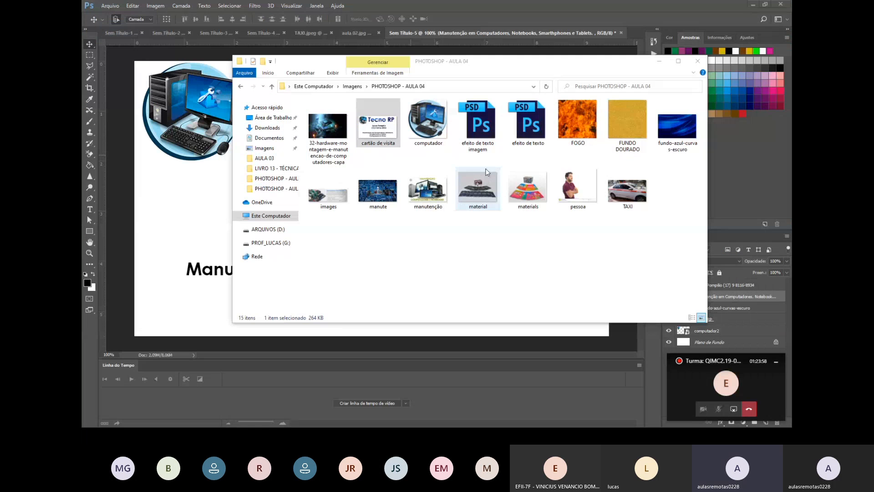
Reopen the cartão de visita image and zoom in on the computer logo and title to check their quality.
double_click(371, 129)
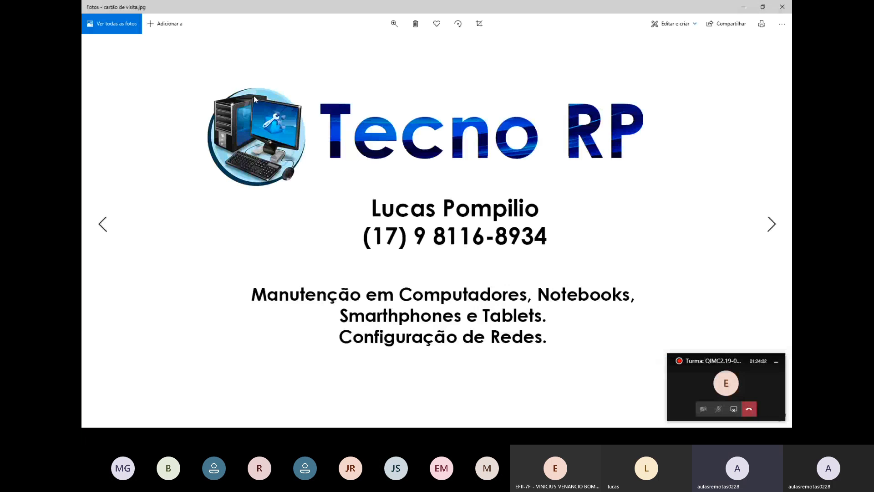
click(394, 23)
drag(355, 46, 439, 54)
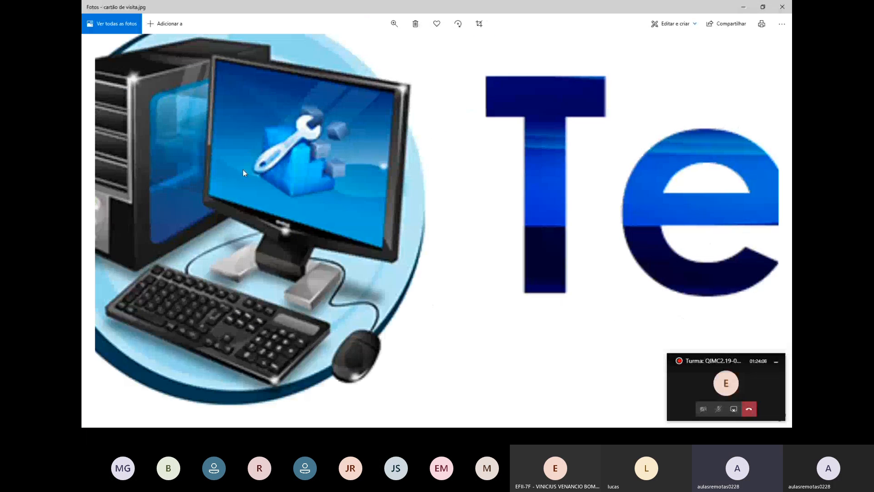
click(782, 7)
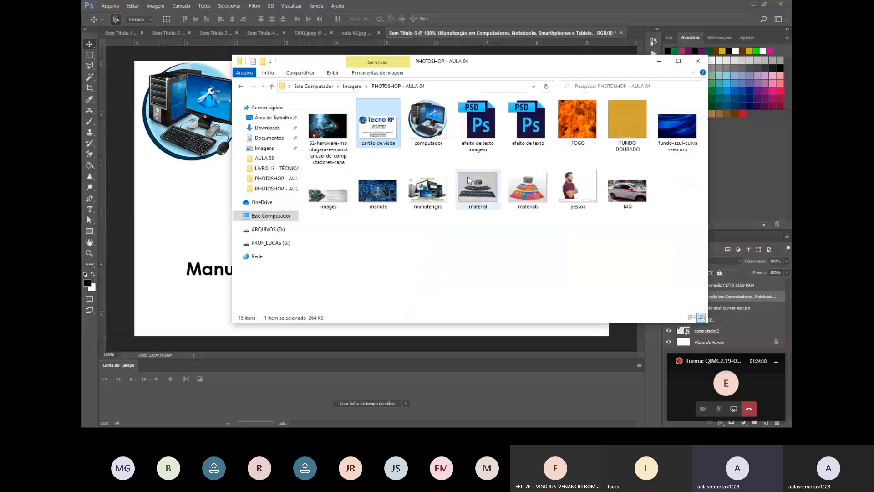
Go up to the Imagens folder and open foto.jpg in the photo viewer.
click(553, 224)
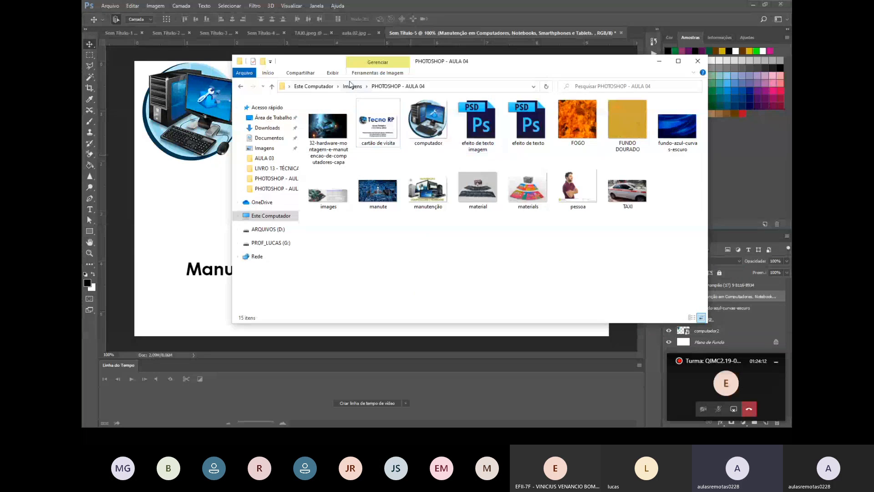
click(350, 86)
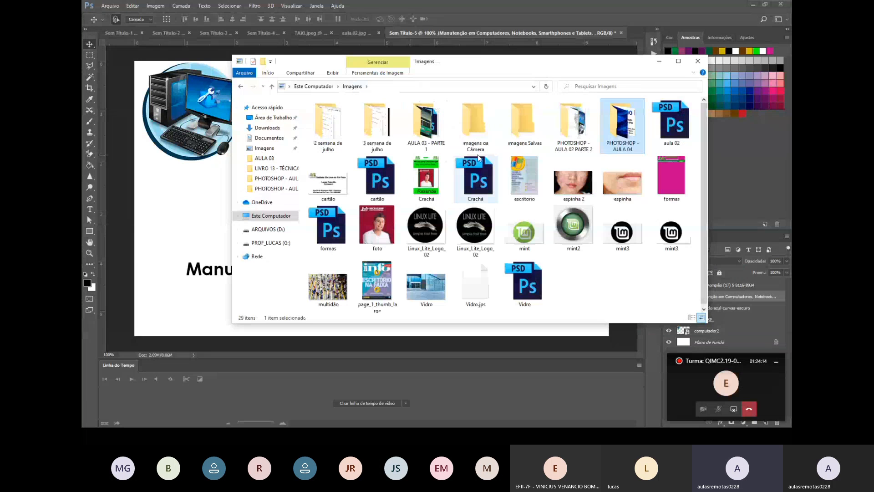
double_click(581, 127)
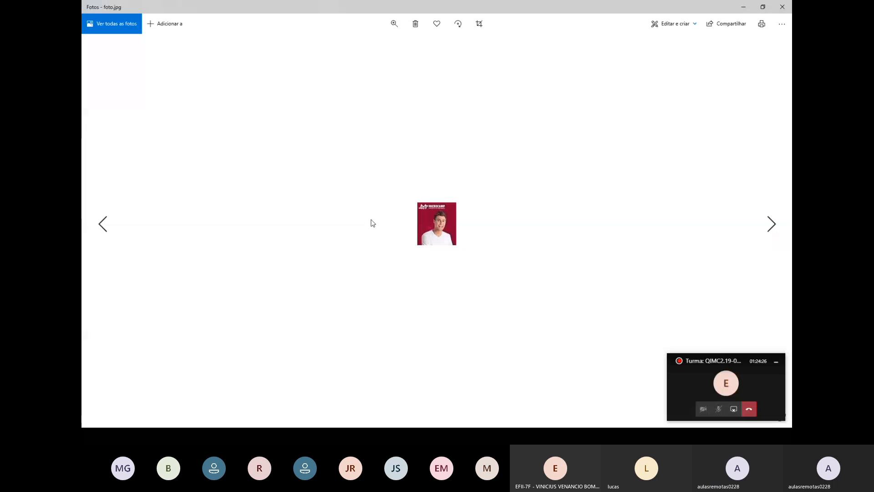
Enlarge foto.jpg to the maximum zoom to check its quality, close it and return to Photoshop.
click(394, 24)
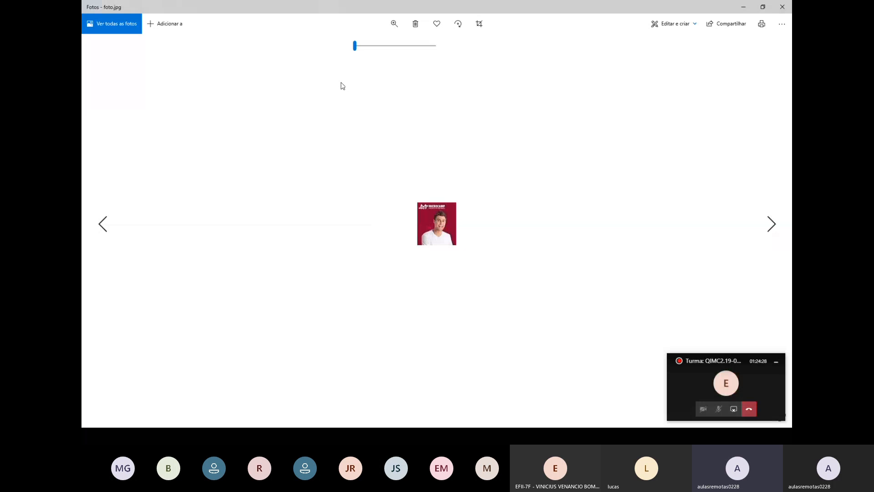
drag(355, 46, 435, 46)
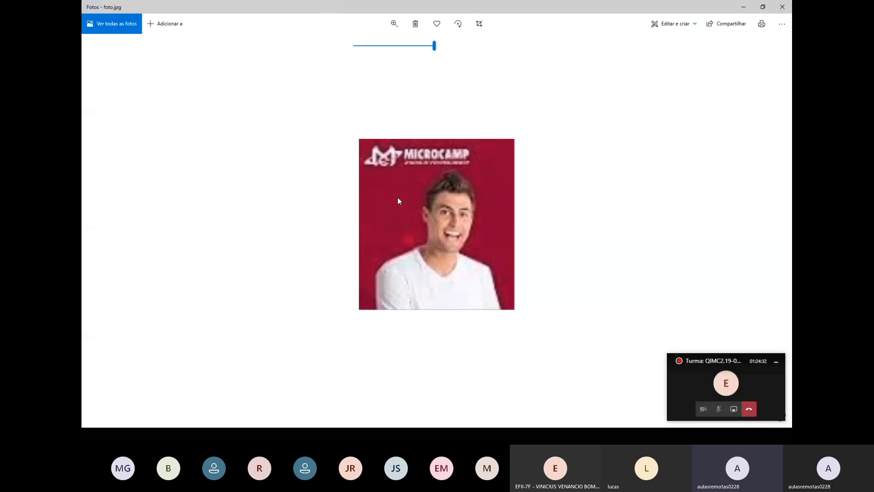
click(778, 7)
click(446, 7)
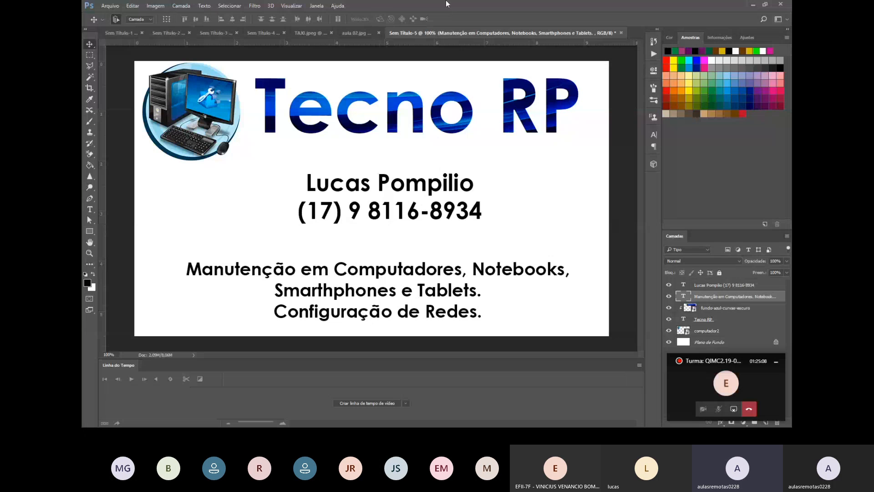
Check the business card's image size with its dimensions shown in pixels, and leave without applying changes.
mouse_move(458, 4)
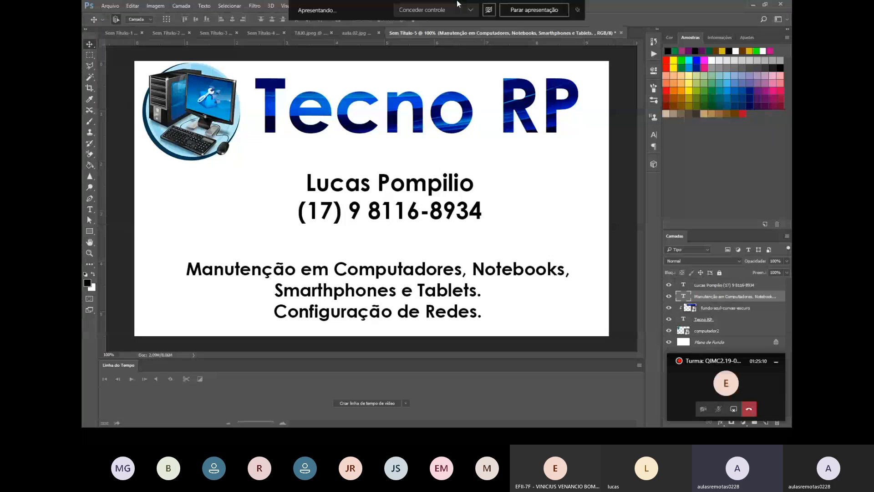
click(157, 6)
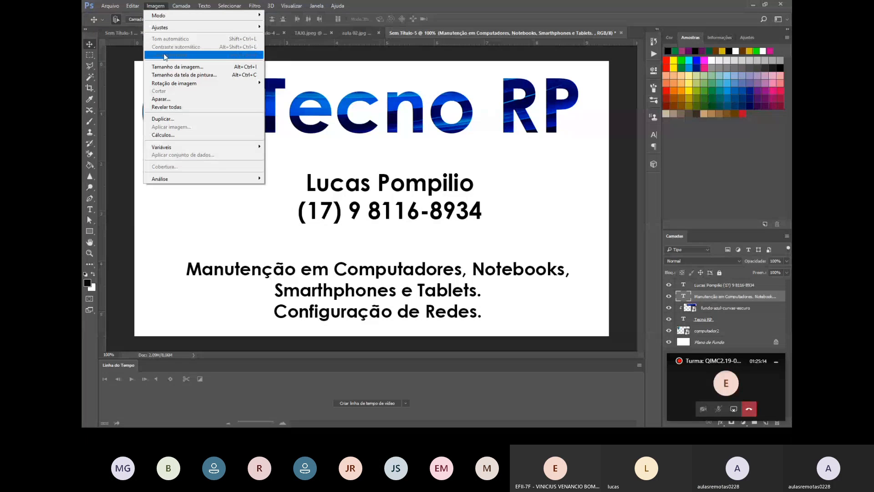
click(177, 67)
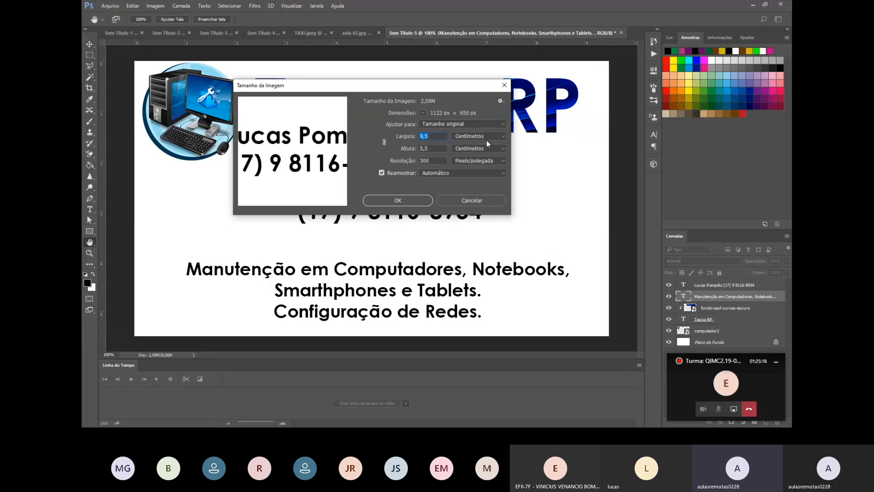
click(486, 137)
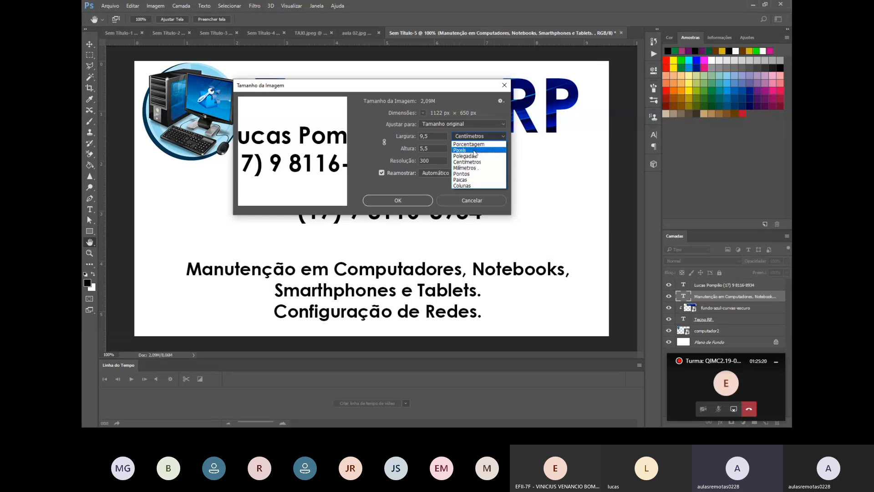
click(459, 151)
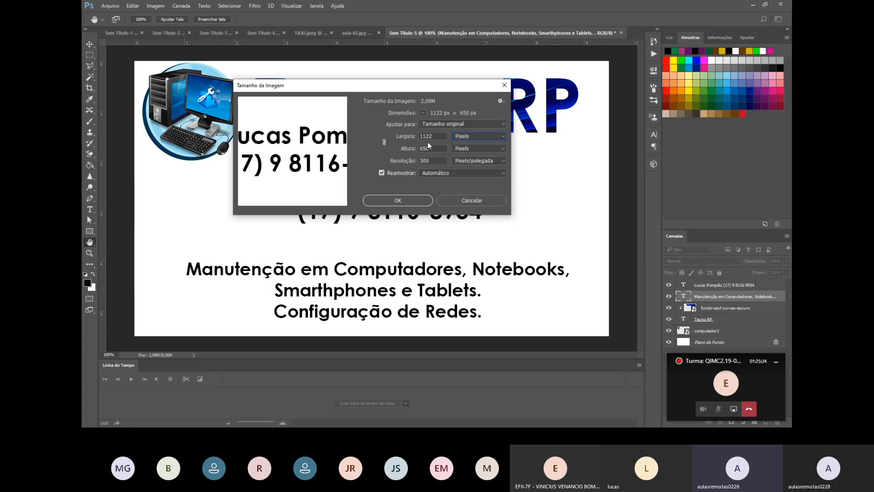
click(456, 201)
View the size and resolution settings for a new document and close them without creating one.
click(110, 5)
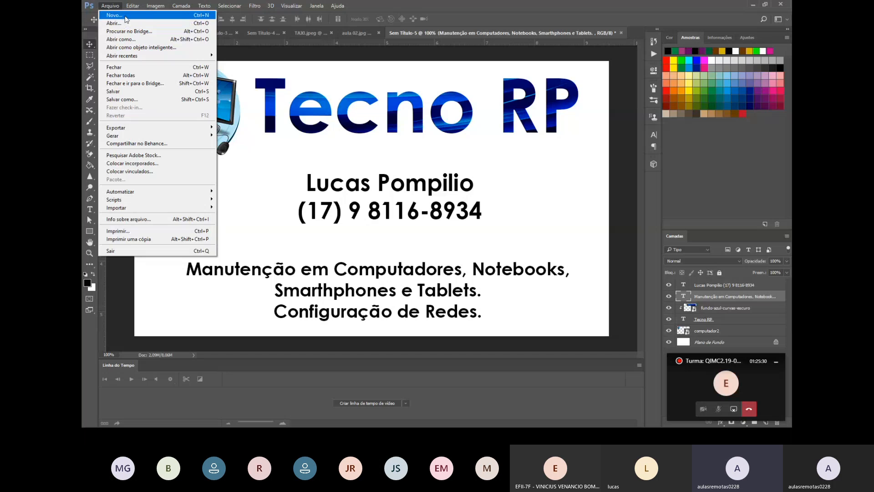
click(114, 16)
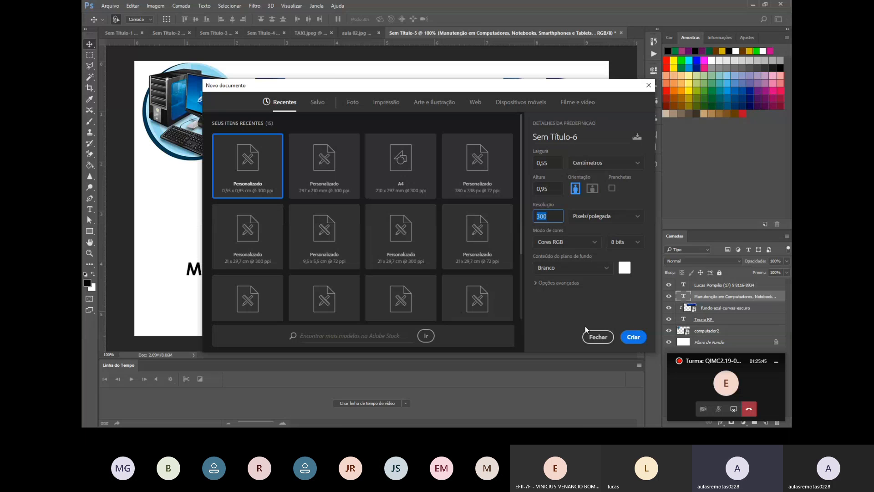
click(591, 336)
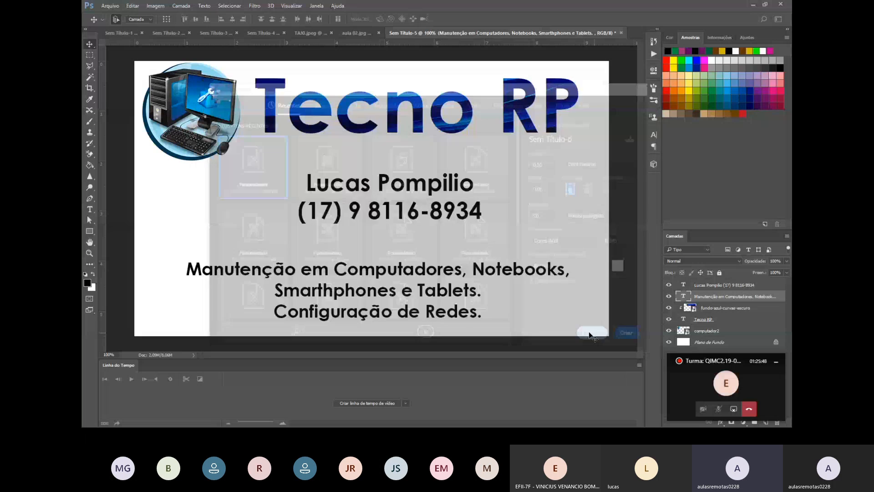